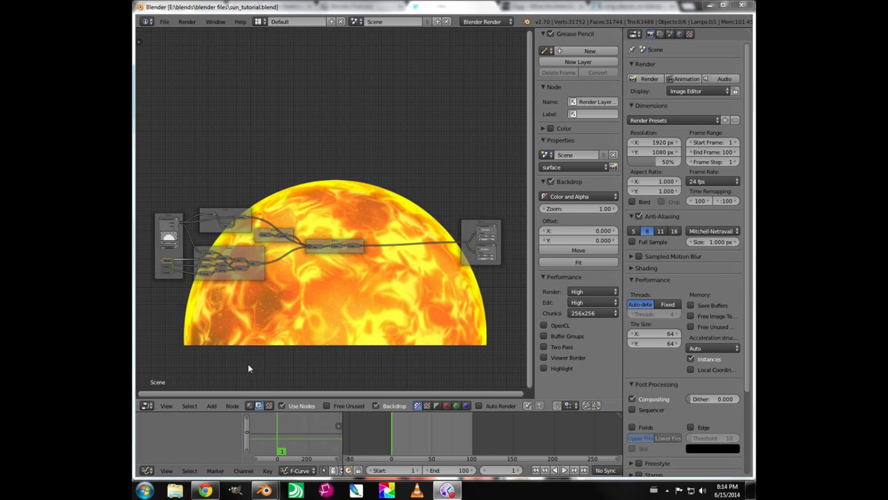
- Switch the node editor area to the 3D View and start the Screencast Keys display
click(147, 406)
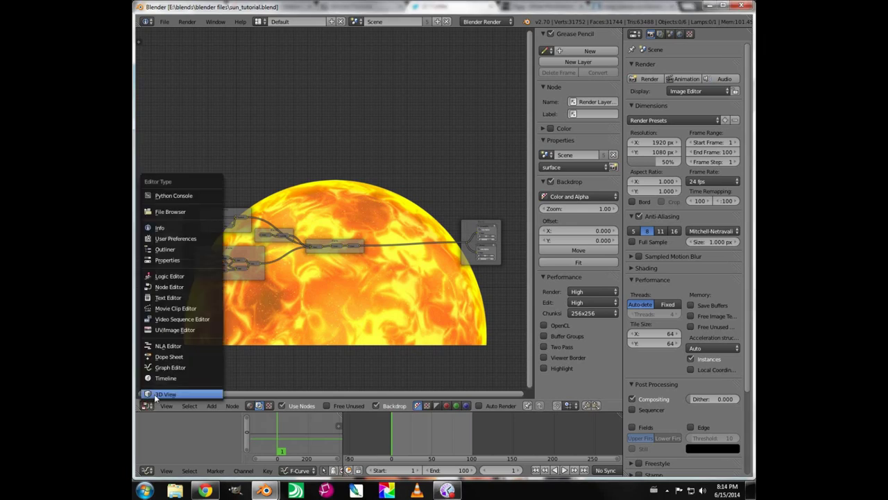
click(166, 394)
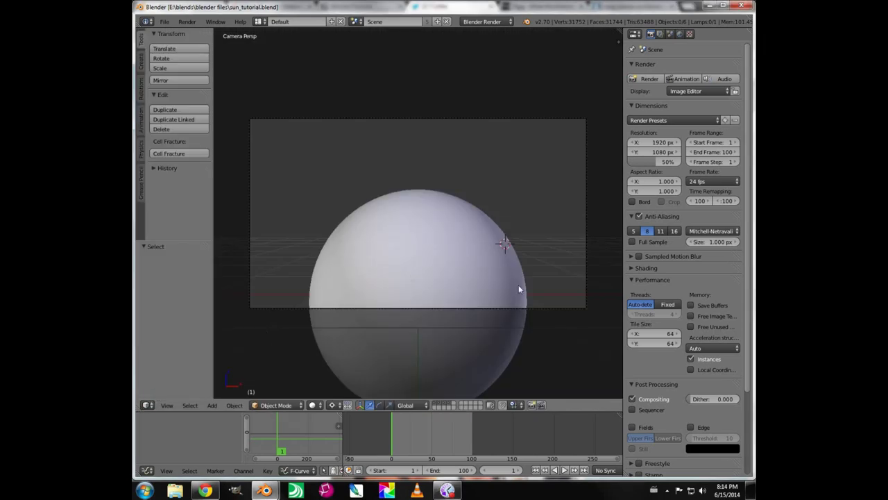
key(n)
scroll(529, 271, up, 5)
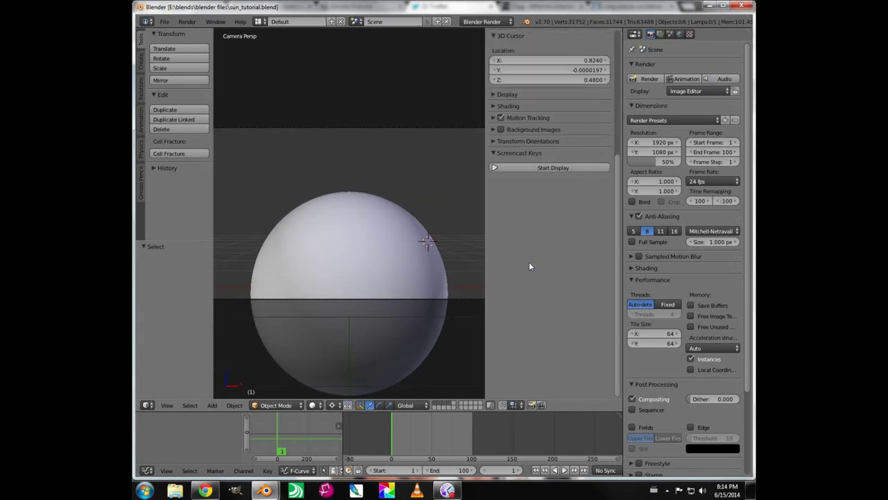
click(530, 169)
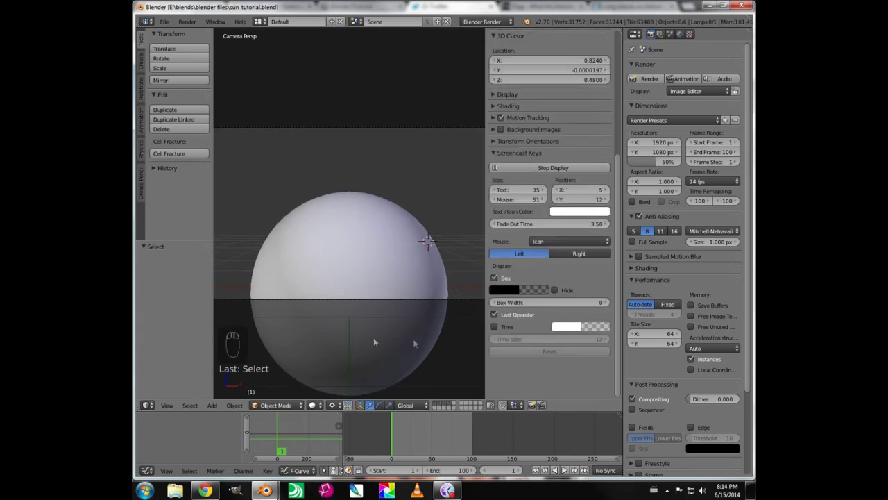
key(n)
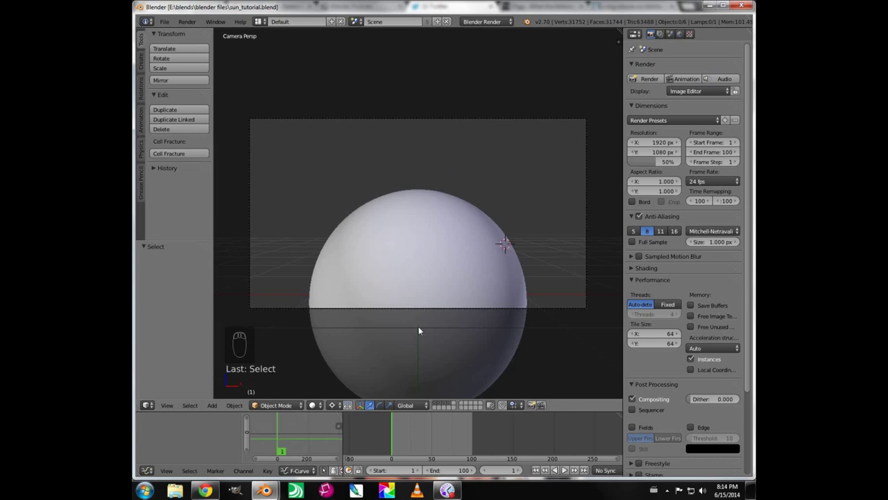
- Snap the 3D cursor to the scene center and add a plane there, aligned to the camera view
key(shift+s)
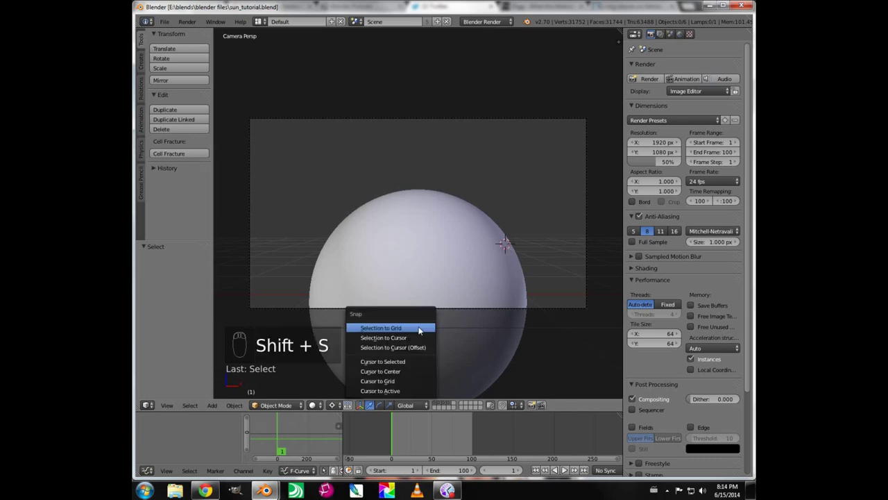
click(397, 373)
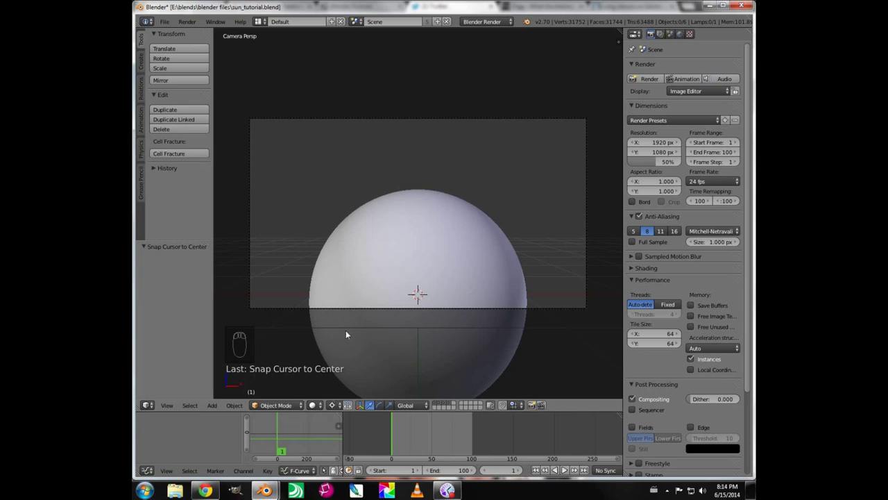
key(shift+a)
mouse_move(338, 318)
click(375, 315)
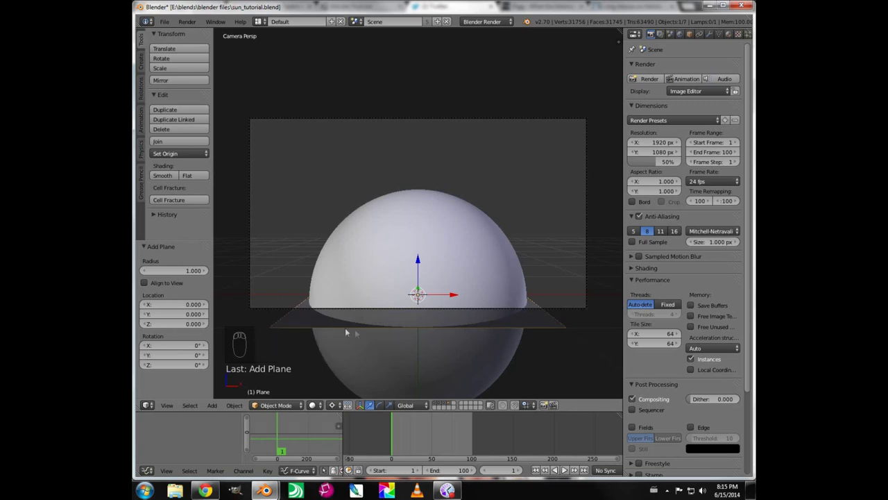
click(144, 283)
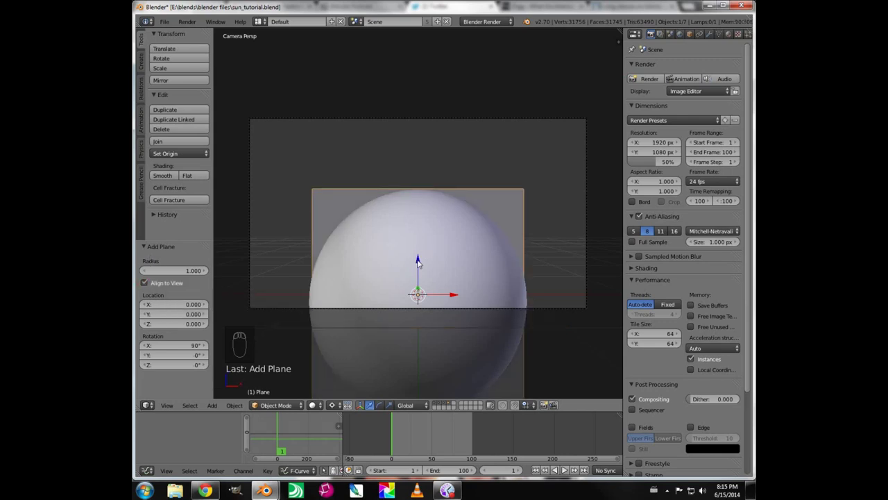
- Raise the plane about 0.83 on Z, scale it to about 0.68, and raise it another 0.33 or so above the sphere
drag(418, 262, 501, 277)
key(s)
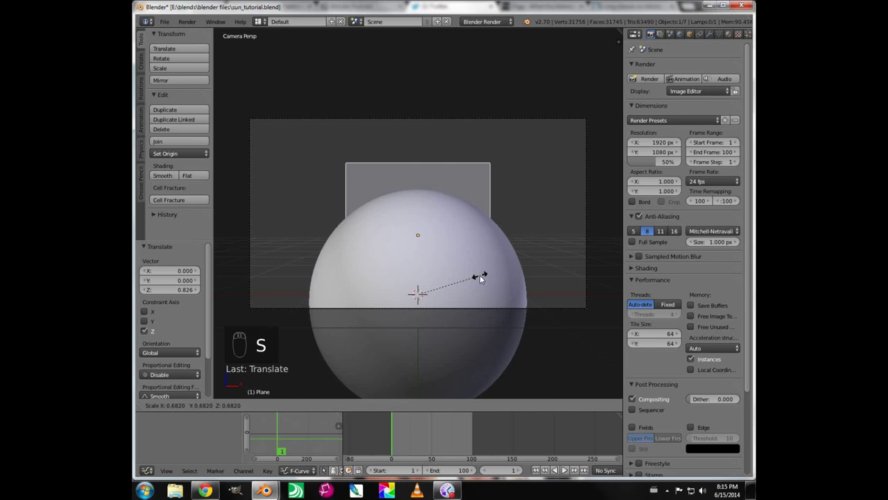
click(480, 275)
key(g)
key(z)
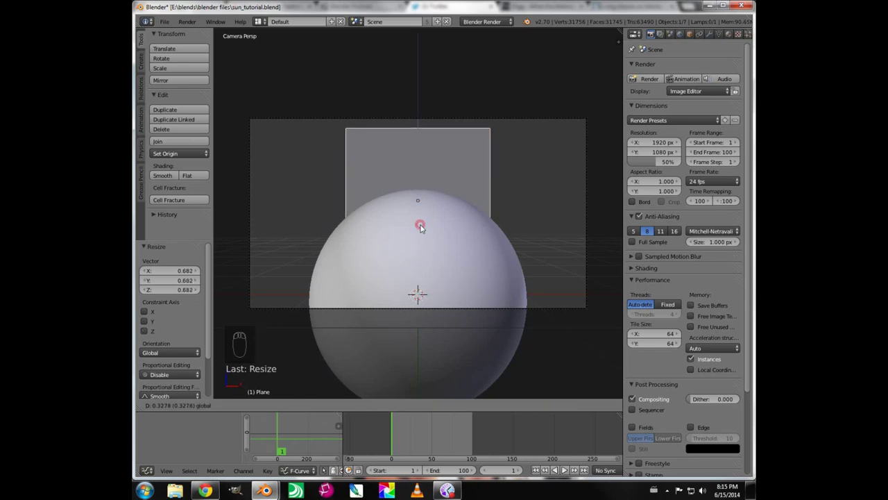
click(419, 225)
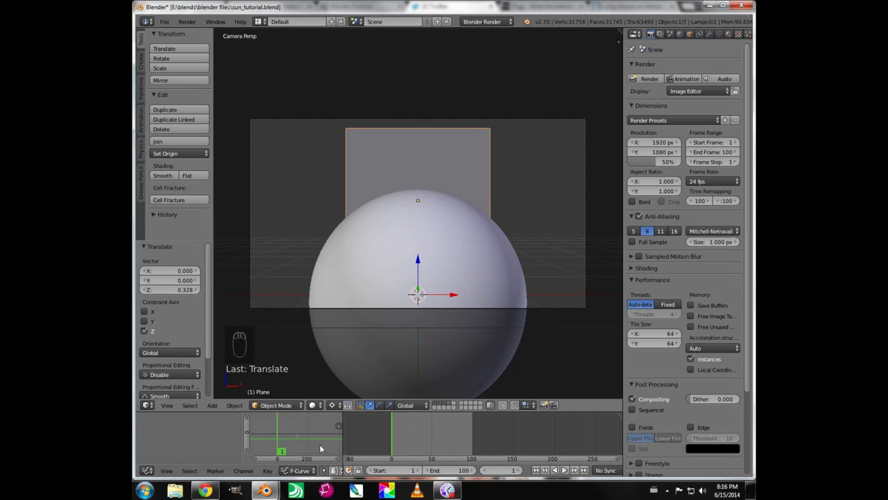
- Set the pivot point to the 3D cursor and duplicate the plane, rotating the copy about -90° to the sphere's left side
click(332, 406)
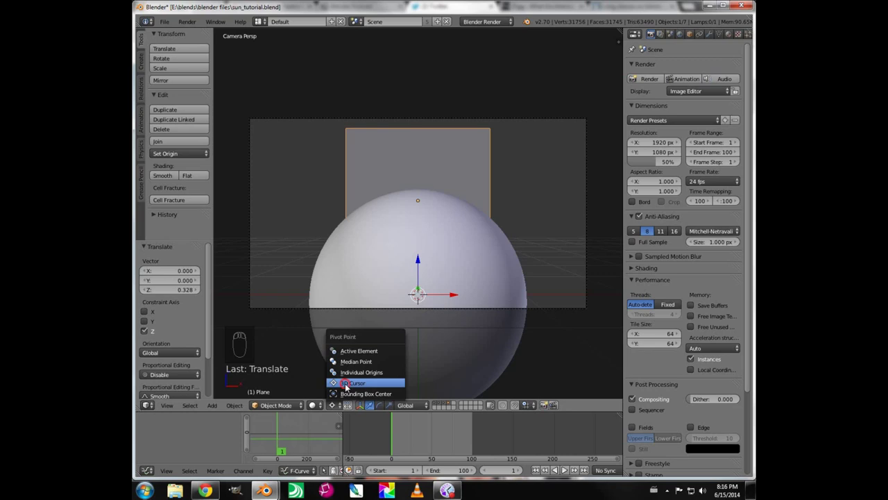
click(345, 383)
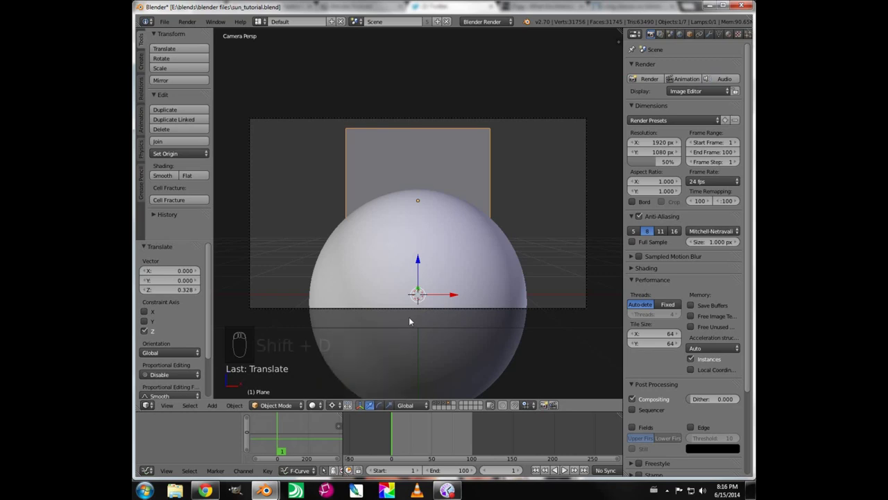
key(shift+d)
right_click(430, 316)
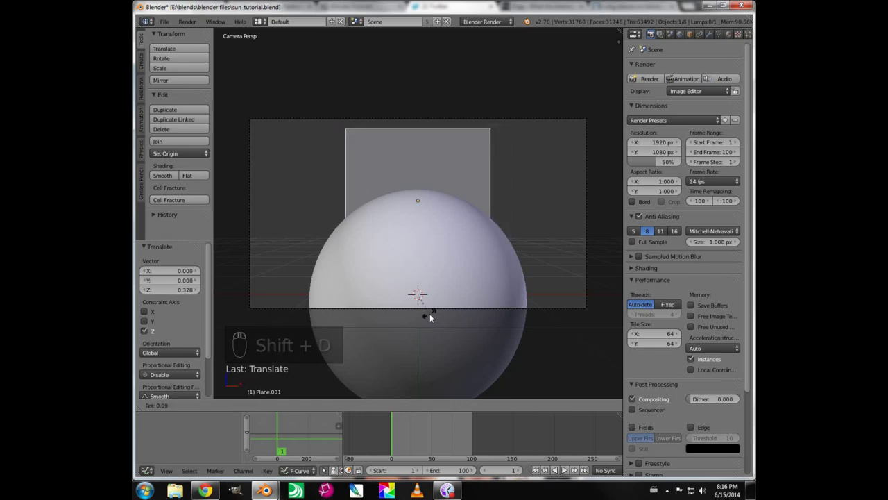
key(r)
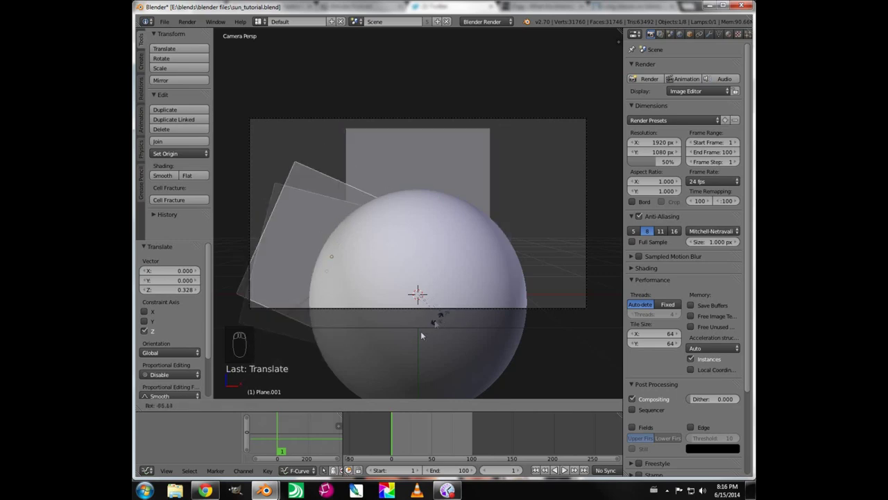
click(500, 330)
- Duplicate the left plane and rotate the copy about 180° to the sphere's right side
key(shift+d)
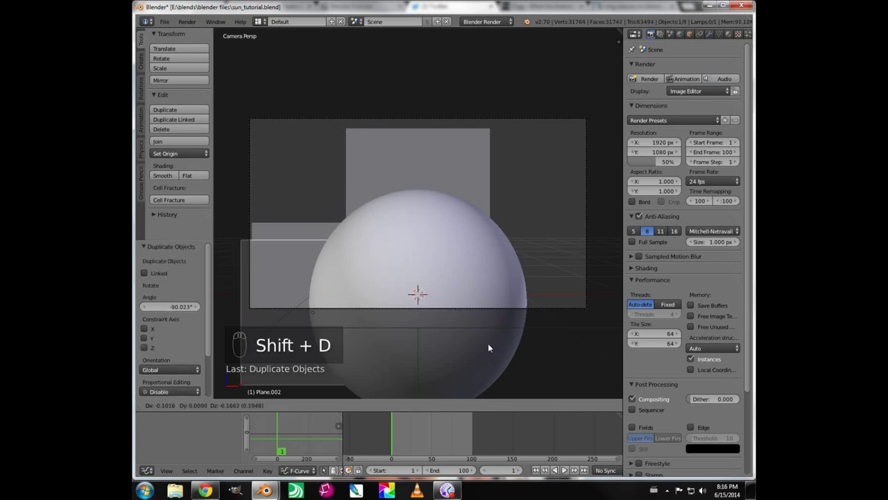
key(r)
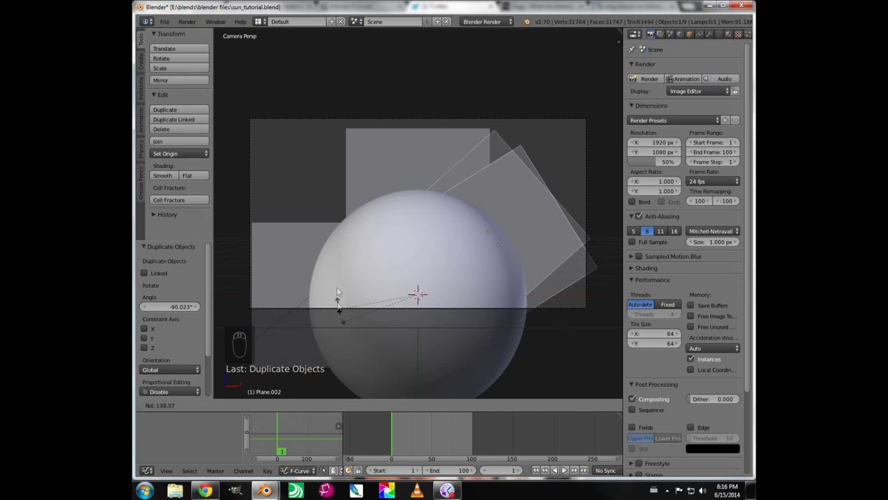
click(341, 268)
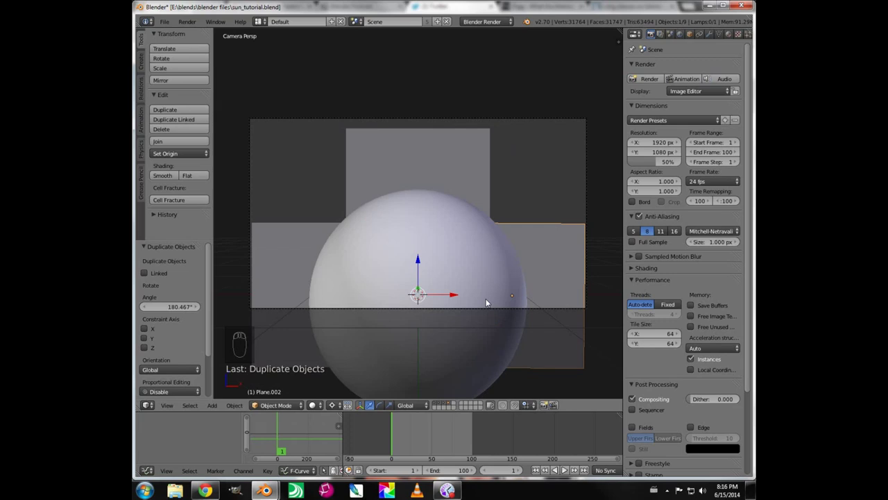
- Add two diagonal planes by duplicating and rotating: about -135° for the upper-left one and about 91° for the upper-right one
key(shift+d)
key(r)
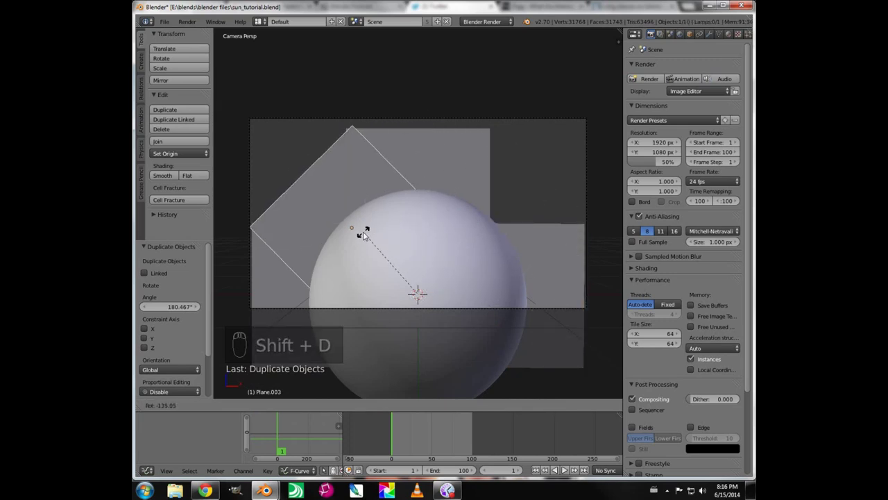
click(363, 231)
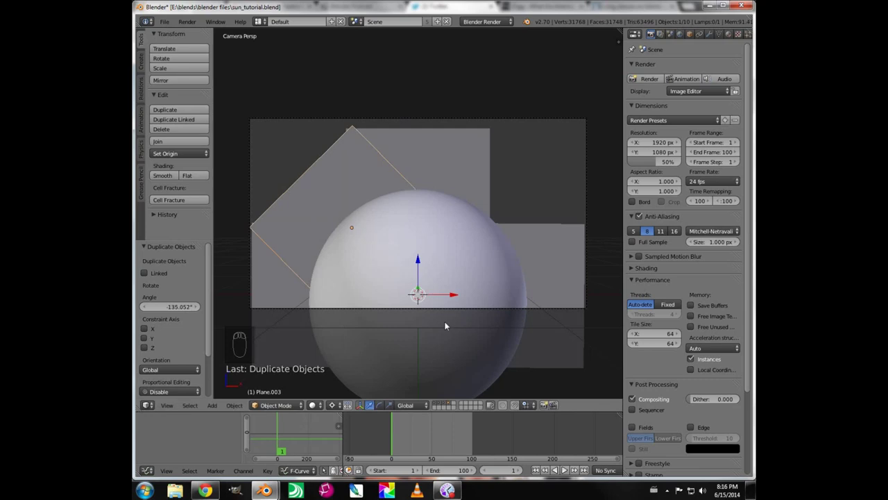
key(shift+d)
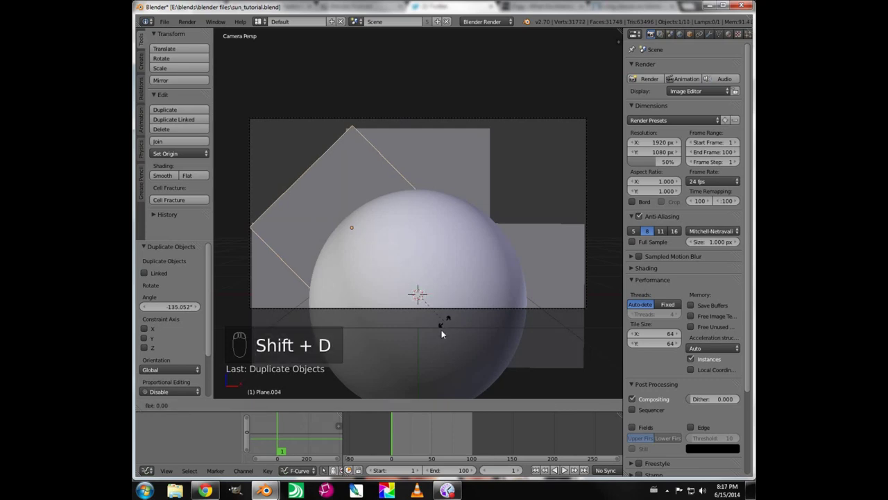
key(r)
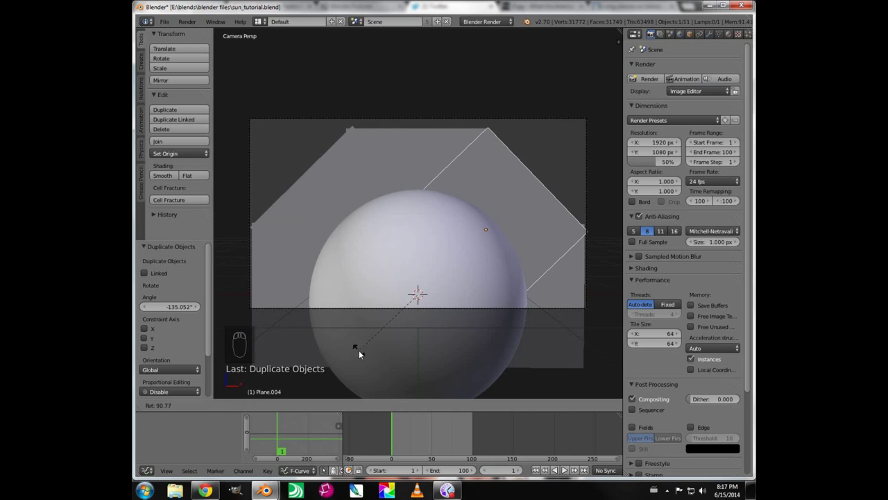
click(359, 350)
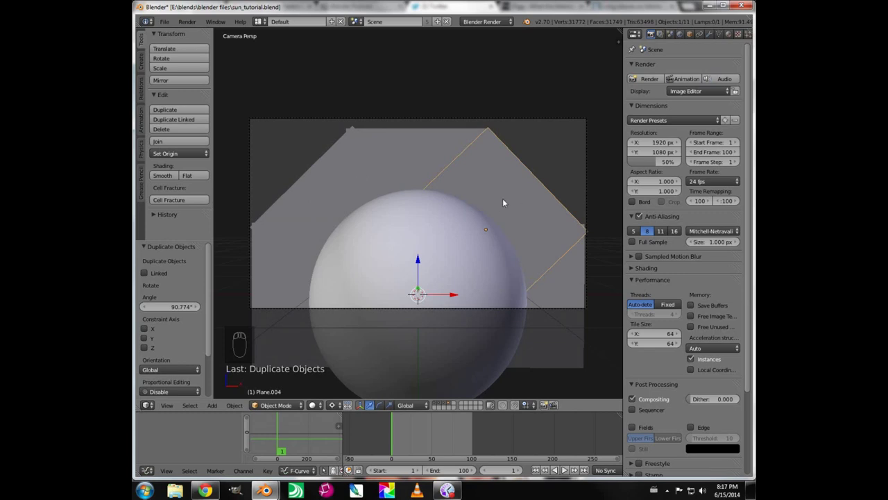
- Move the two diagonal planes to layer 12
shift+right_click(306, 191)
key(m)
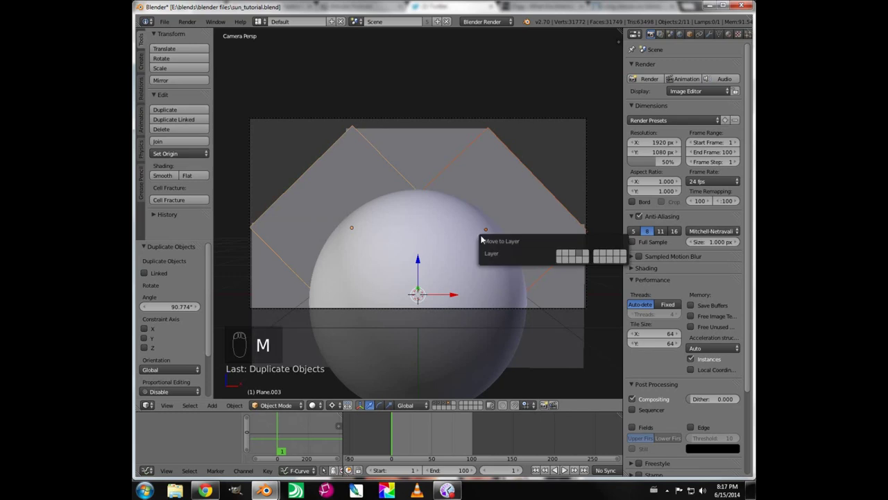
click(565, 262)
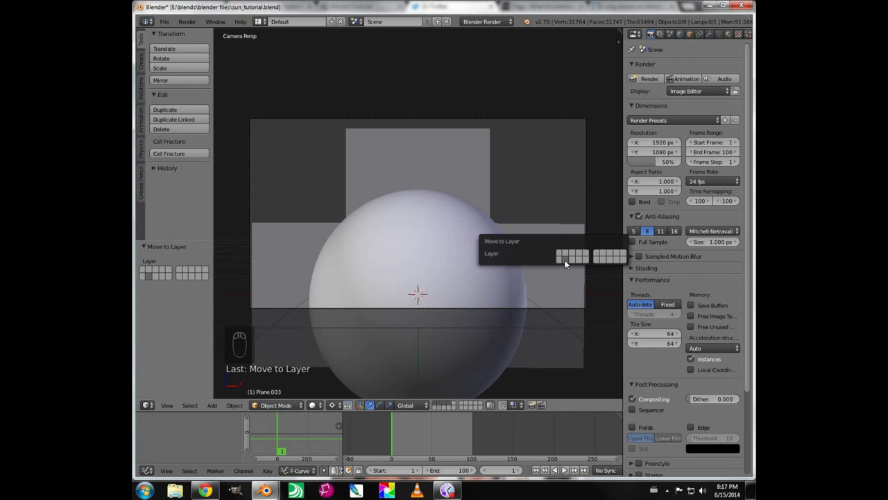
- Move the top, right and left planes together to layer 11
right_click(420, 176)
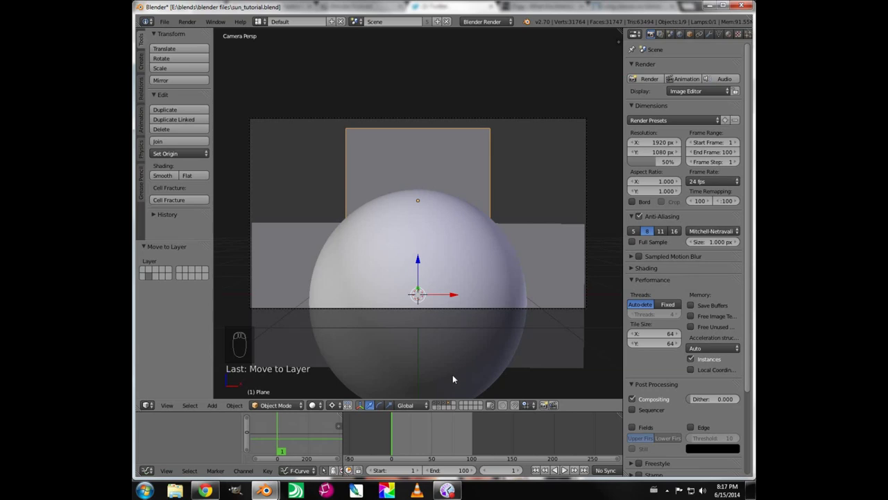
shift+right_click(538, 244)
shift+right_click(311, 245)
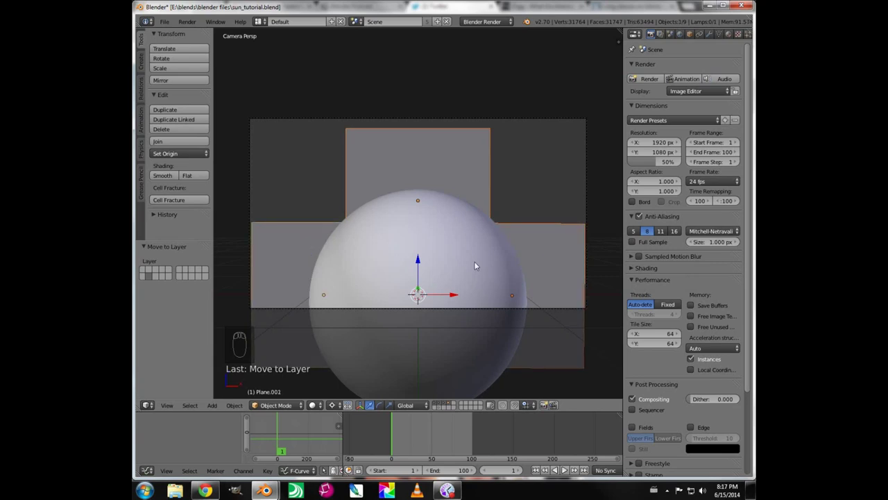
key(m)
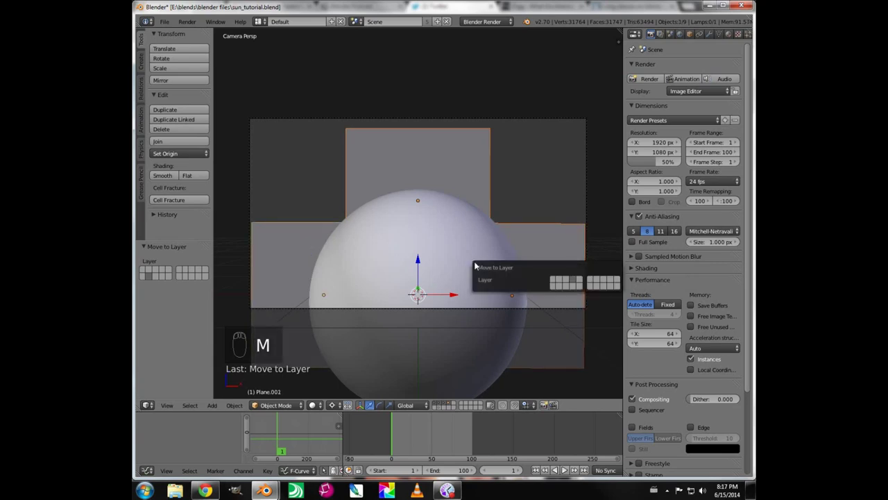
click(552, 290)
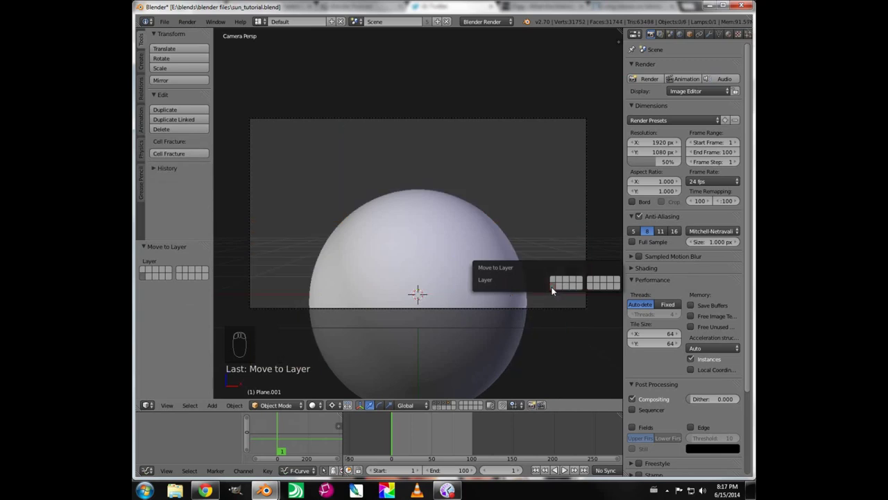
- Show the layers holding the planes and give the top plane a new shadeless material named corona
shift+click(433, 407)
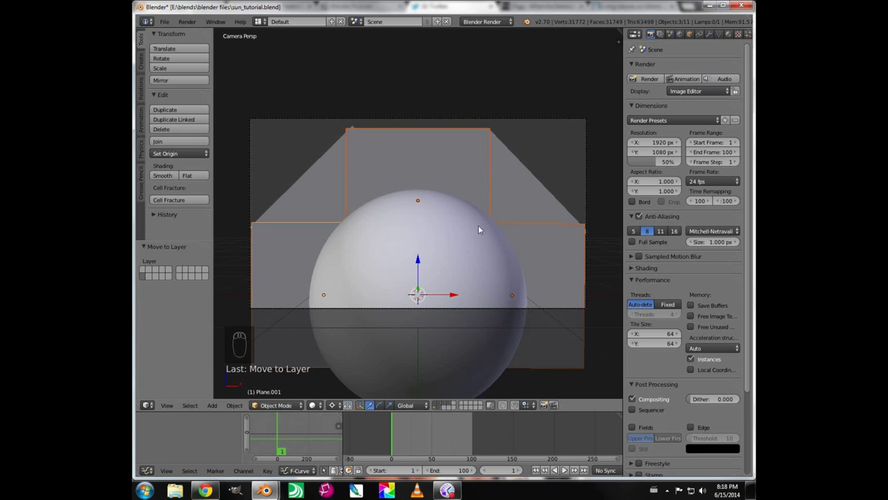
right_click(458, 164)
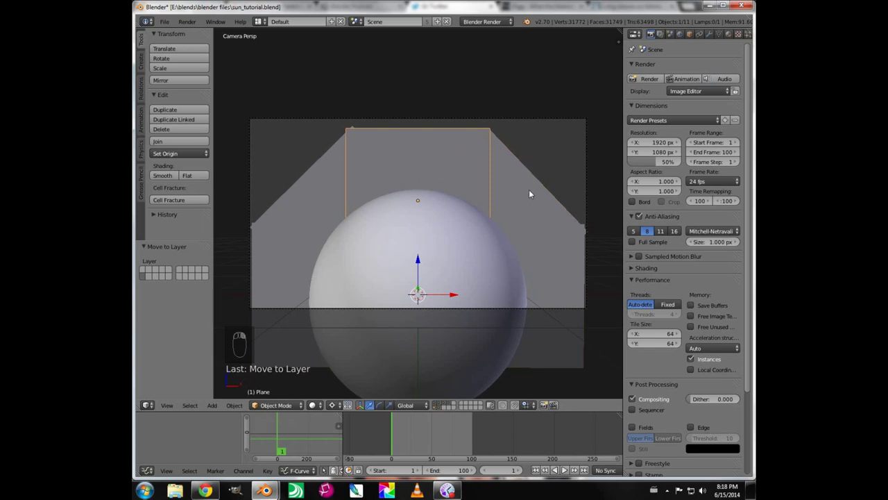
click(728, 36)
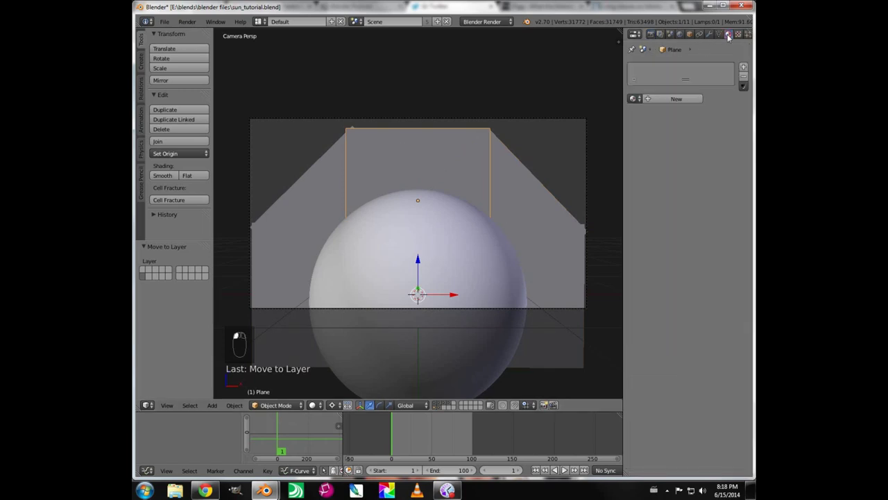
click(662, 100)
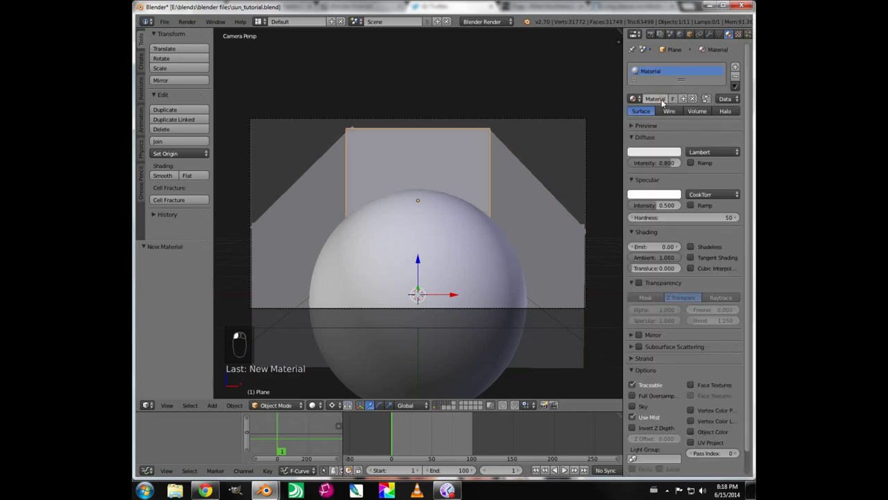
click(655, 99)
text(corona)
key(Return)
click(691, 247)
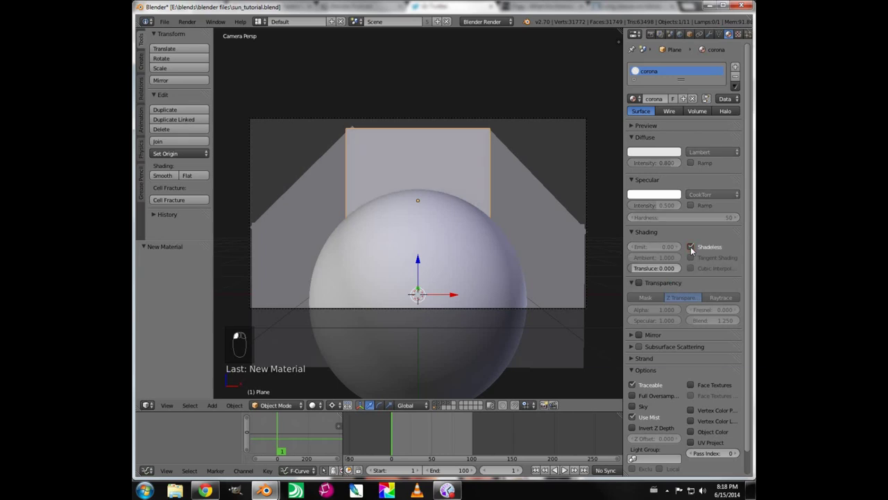
- Enable Z transparency with alpha 0 on the corona material and add a new texture named coma to it
click(639, 283)
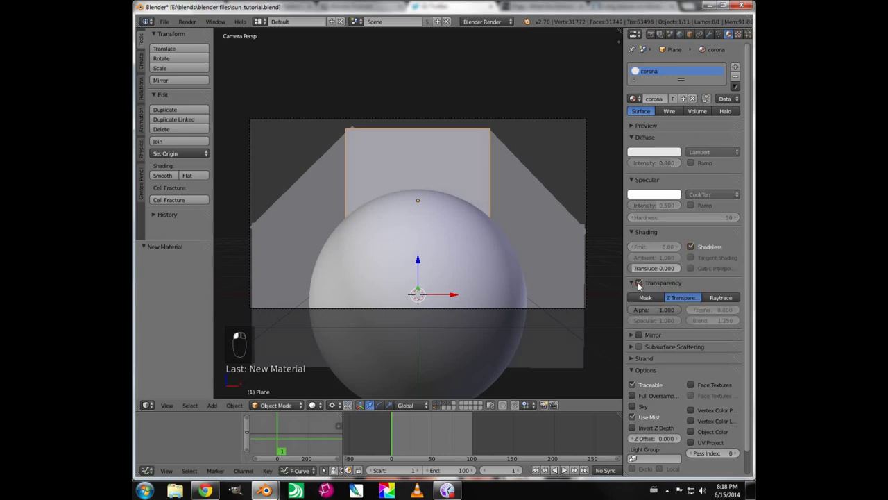
drag(680, 308, 640, 312)
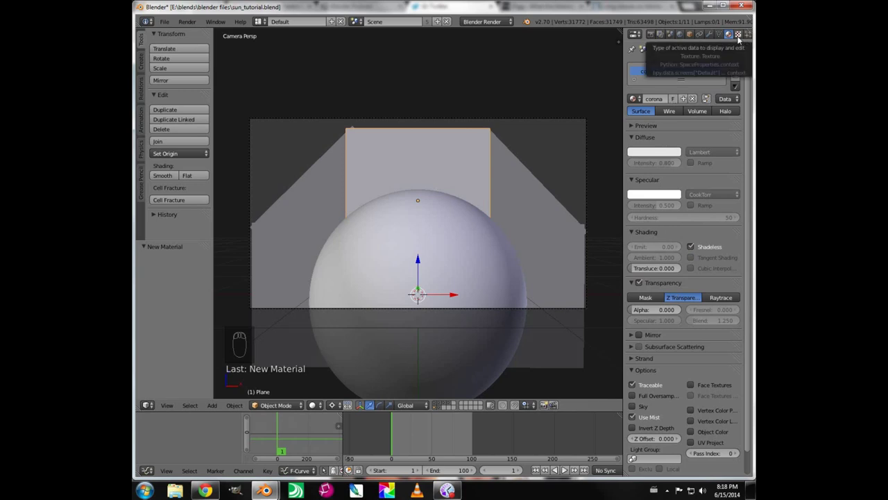
click(738, 36)
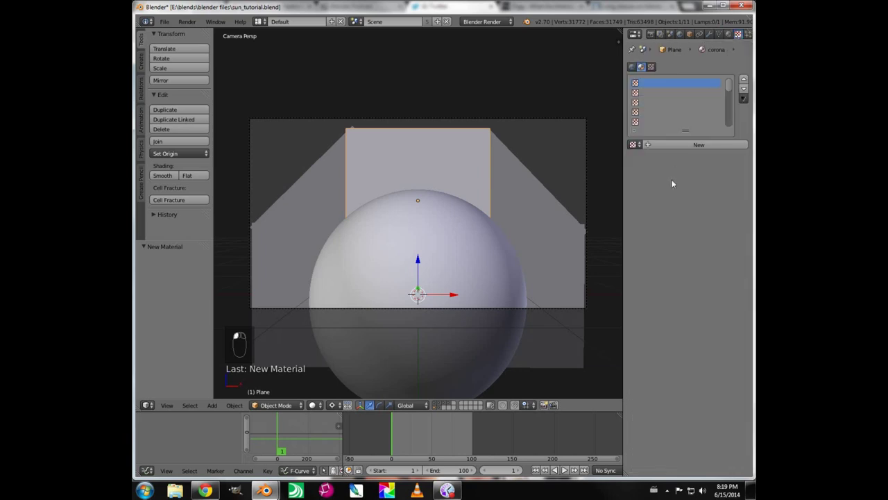
click(672, 145)
click(653, 144)
text(coma)
key(Return)
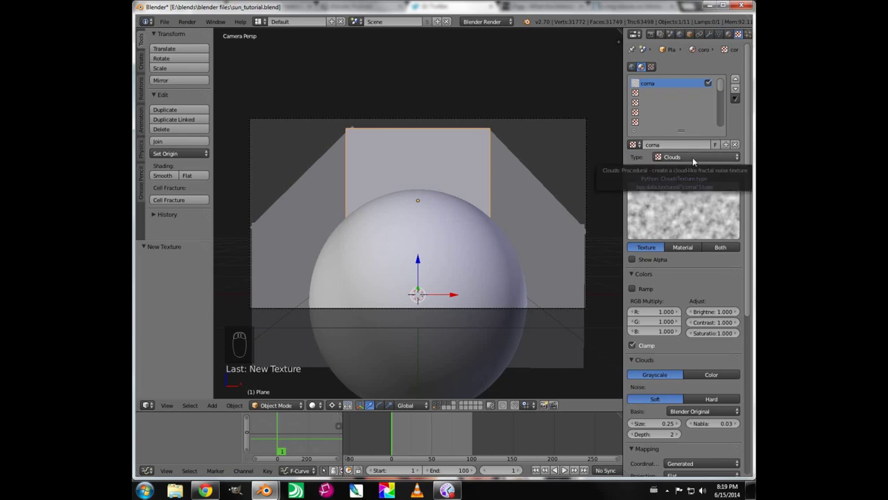
- Set the clouds texture's noise depth to 10 and make it influence alpha, with alpha shown in the preview
scroll(660, 368, down, 3)
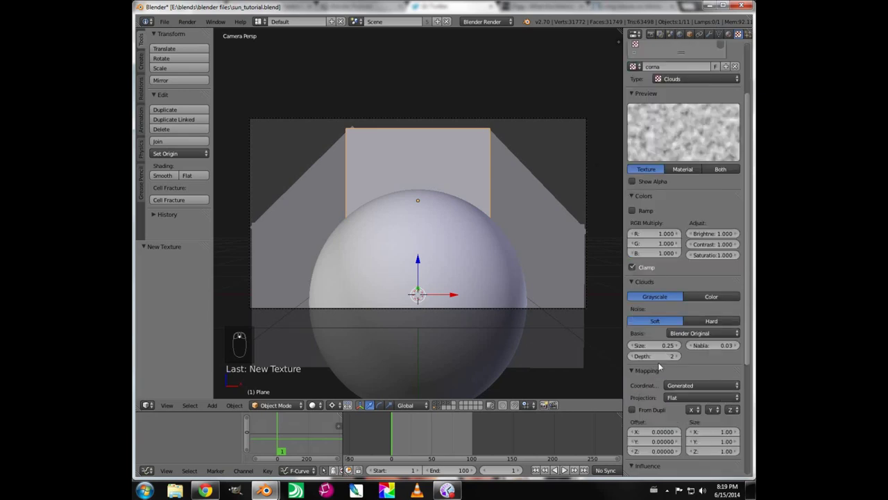
drag(658, 360, 673, 359)
scroll(652, 316, down, 6)
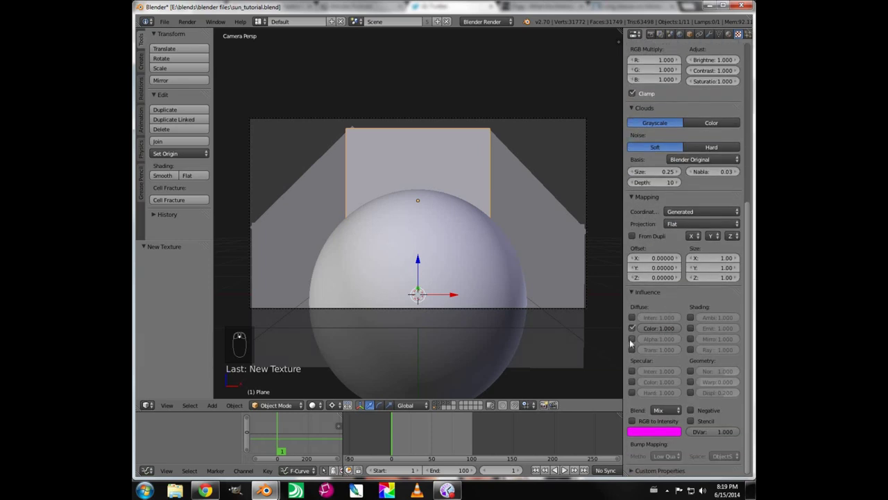
click(632, 338)
scroll(690, 328, up, 4)
scroll(691, 328, up, 4)
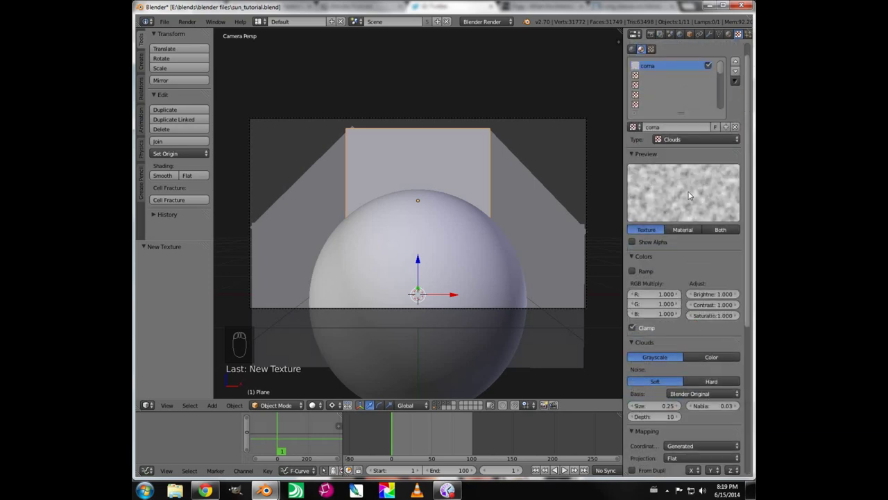
click(632, 241)
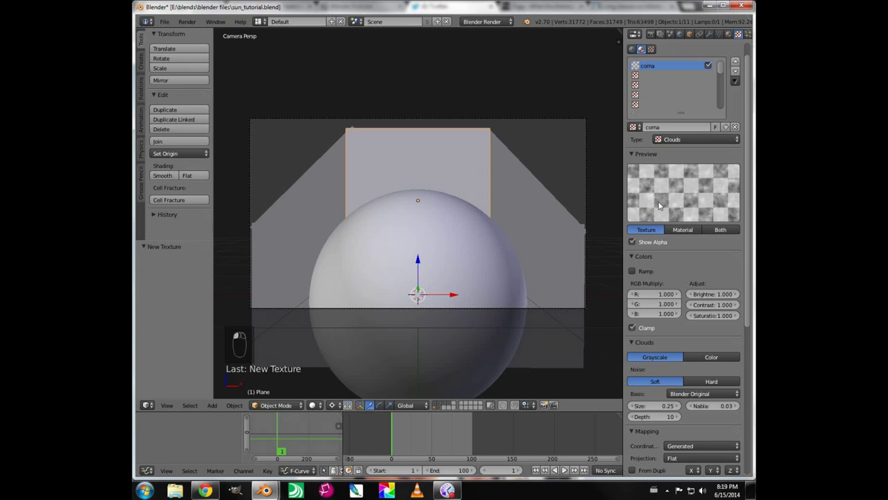
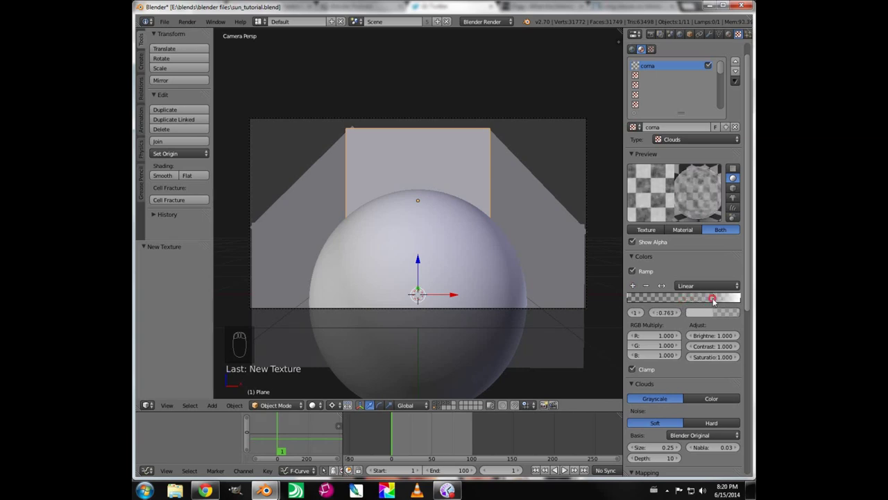
- Make the colour ramp's middle stop a bright yellow with alpha 1 and move it to position 0.905
click(710, 316)
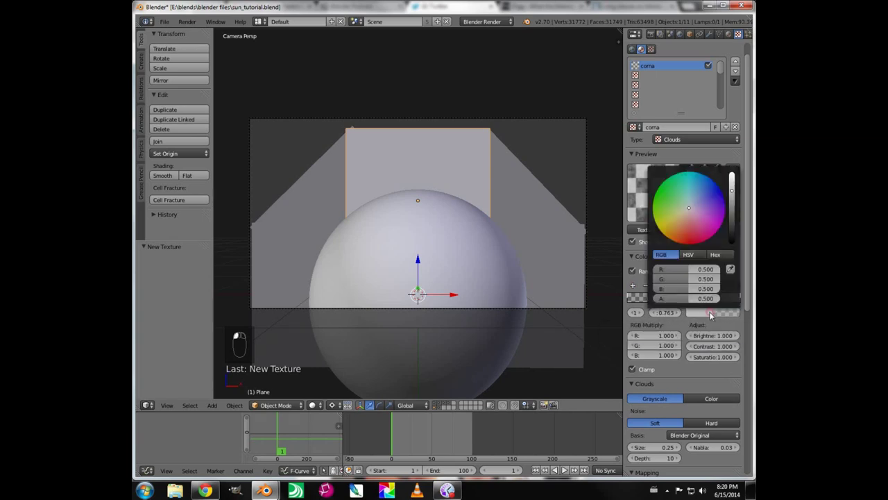
click(681, 299)
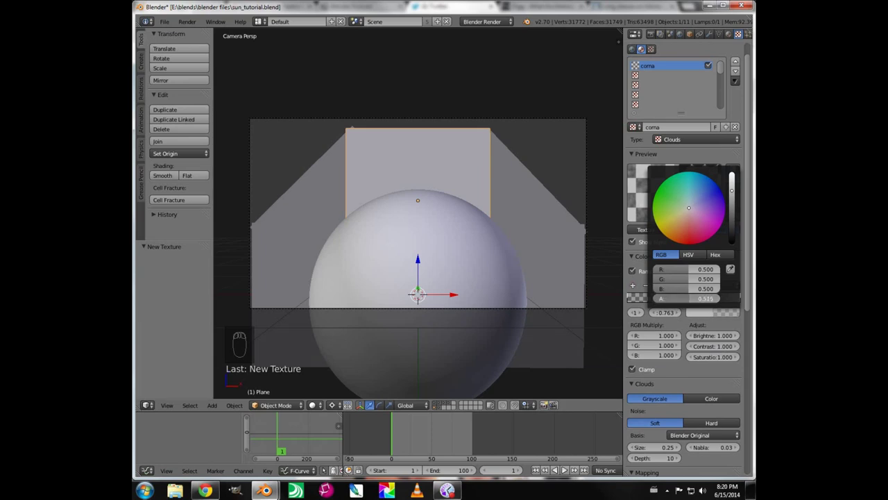
text(1)
key(Return)
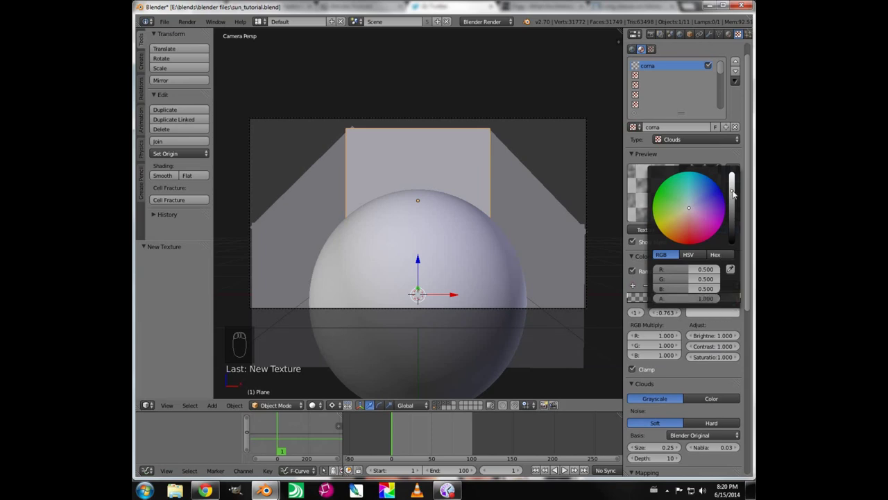
drag(732, 189, 732, 177)
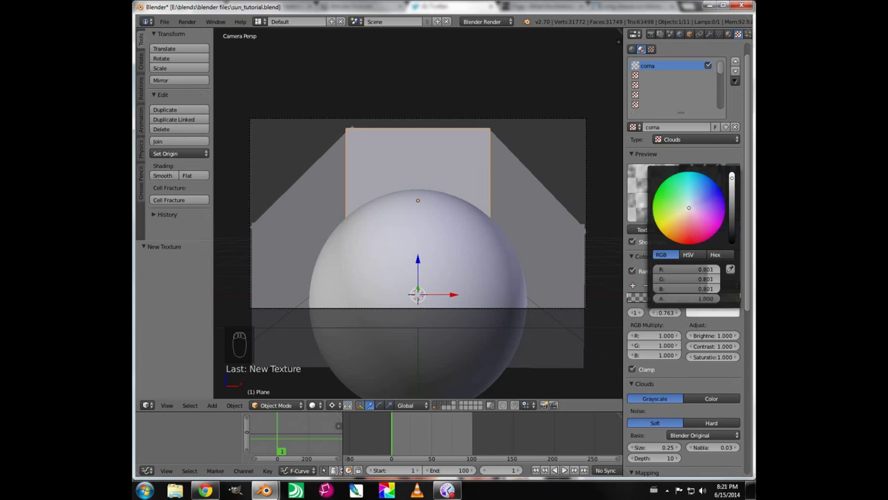
drag(694, 200, 662, 227)
drag(717, 299, 730, 301)
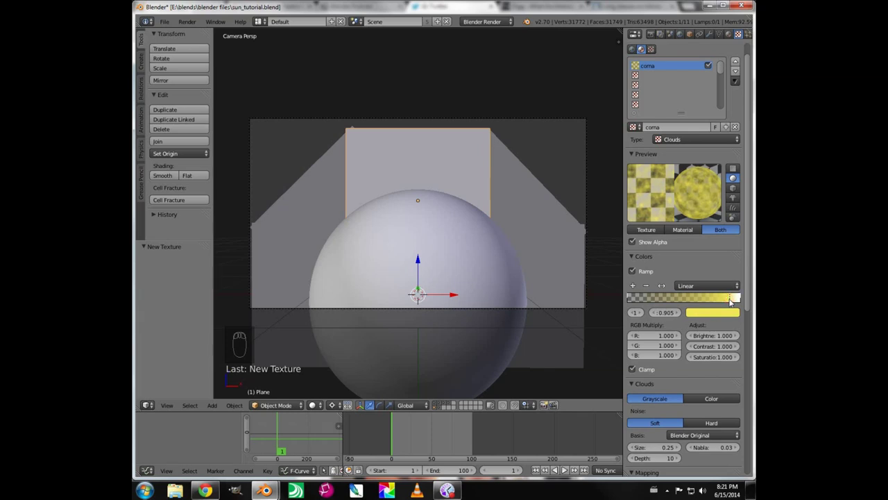
- Add another colour ramp stop, make it light orange, and move it to position 0.728, just before the yellow stop
click(633, 286)
click(713, 312)
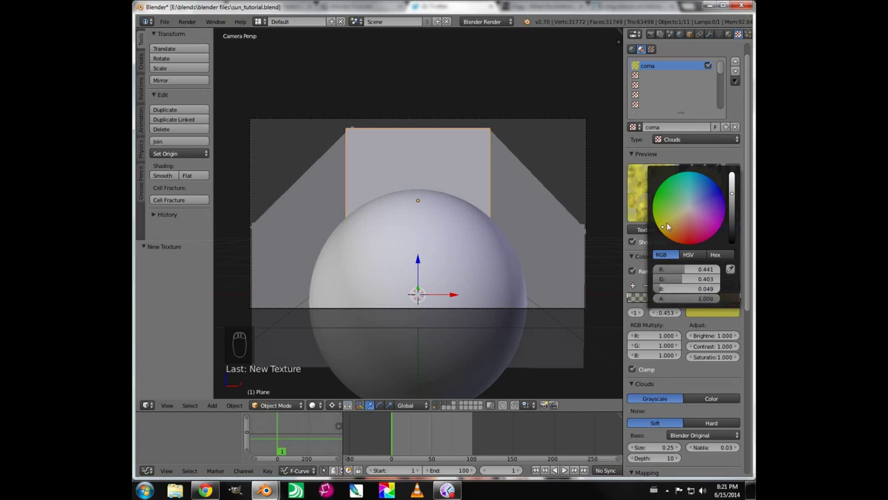
drag(664, 232, 675, 232)
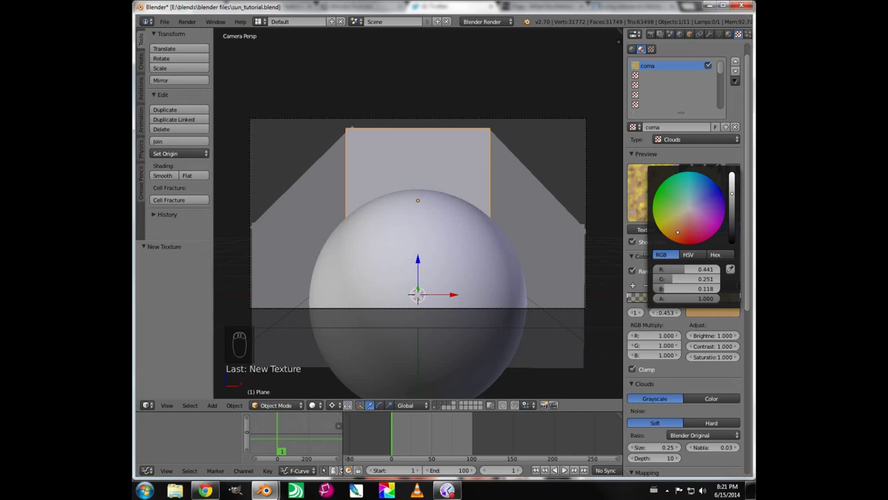
scroll(676, 232, down, 1)
scroll(676, 232, up, 10)
scroll(676, 232, up, 7)
drag(676, 232, 677, 228)
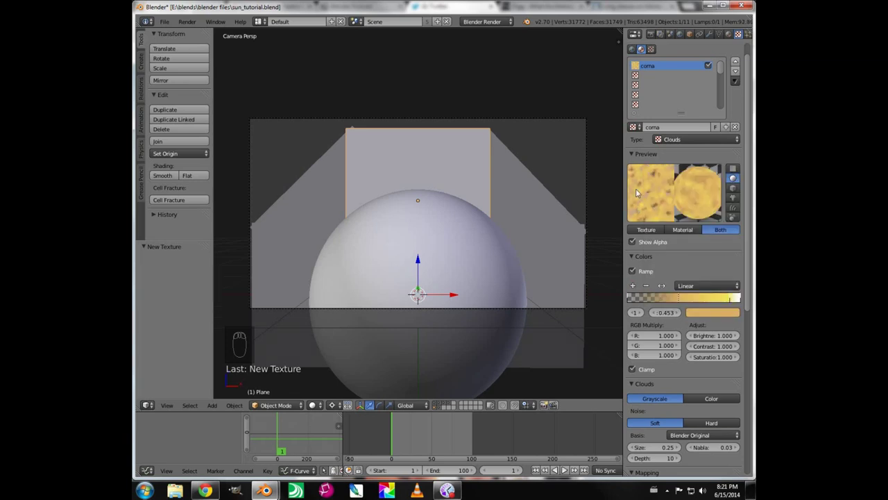
click(677, 298)
drag(684, 300, 707, 299)
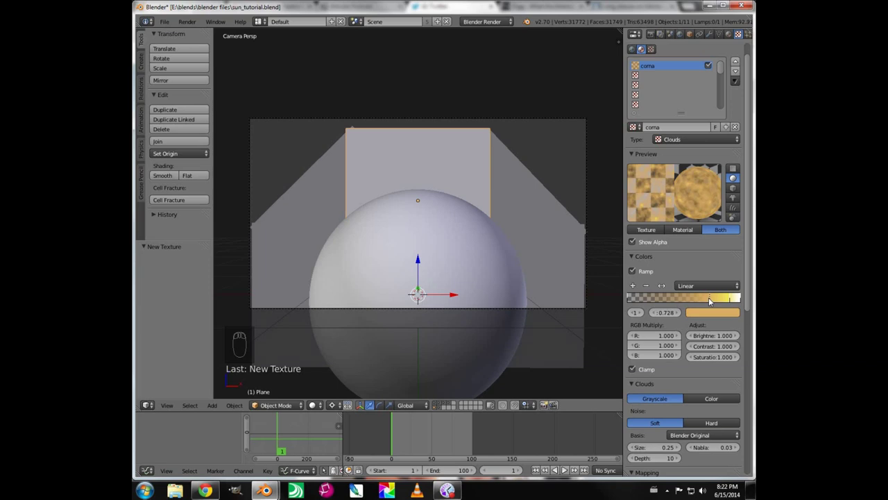
drag(710, 298, 710, 299)
- Add another colour ramp stop in a darker golden orange and move it to position 0.599
click(633, 289)
click(701, 314)
drag(695, 300, 722, 300)
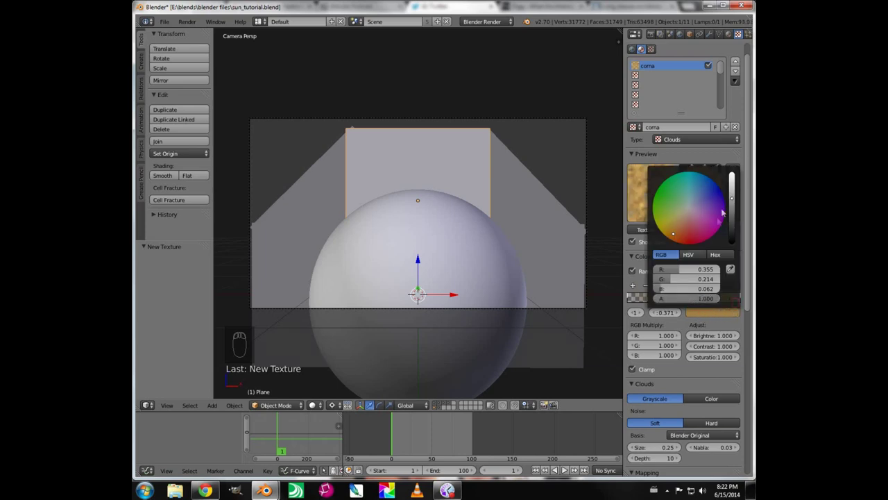
drag(673, 236, 671, 238)
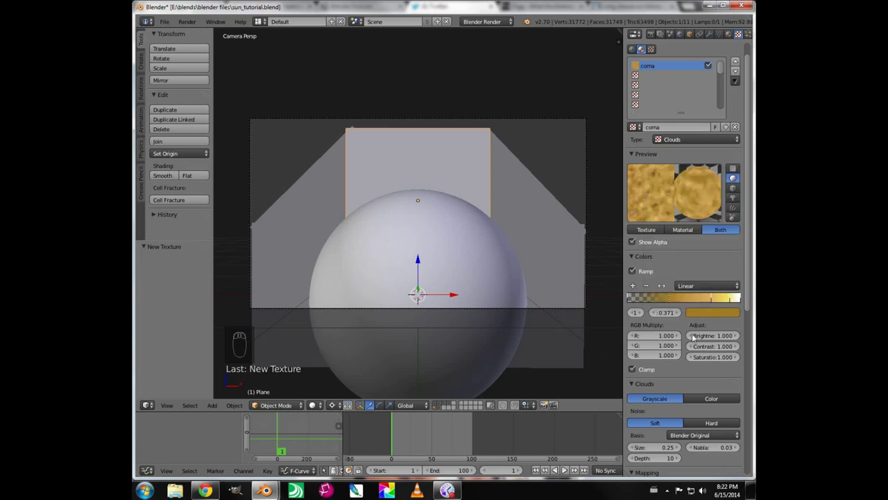
drag(669, 299, 695, 303)
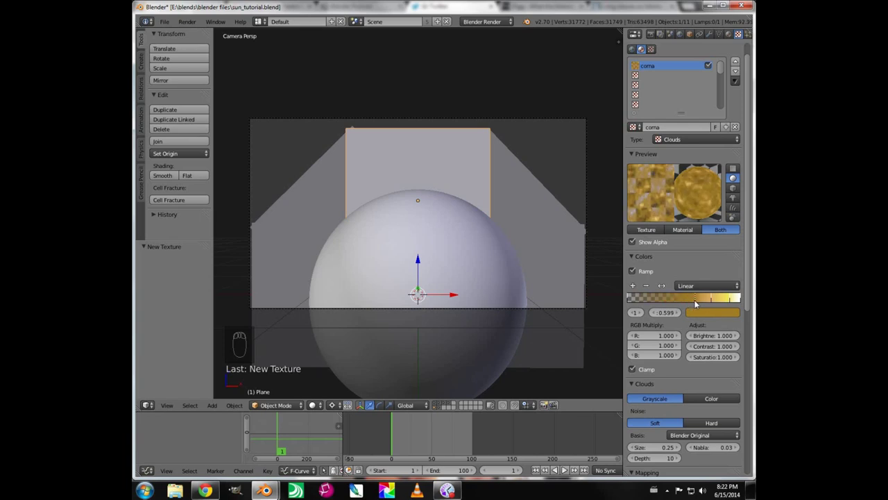
- Add a dark brown colour ramp stop (RGB 0.073, 0.034, 0.004) and place it at position 0.438
click(633, 286)
click(707, 313)
click(732, 212)
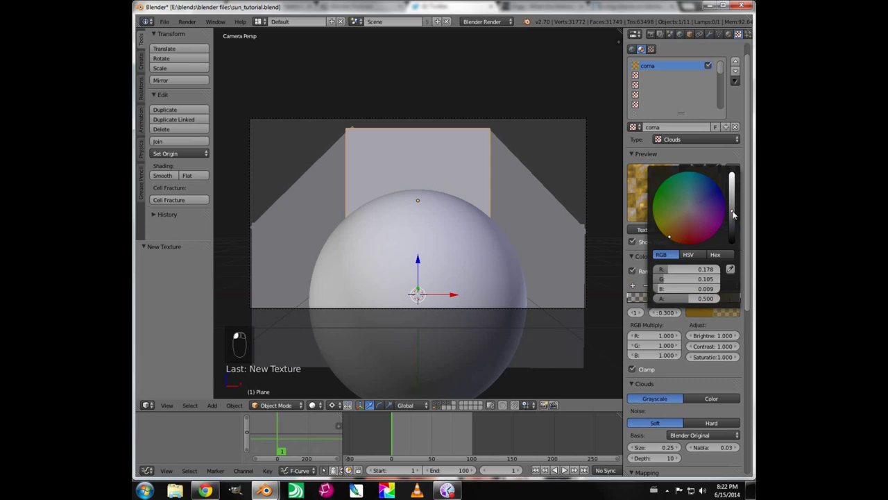
drag(732, 213, 732, 222)
click(674, 239)
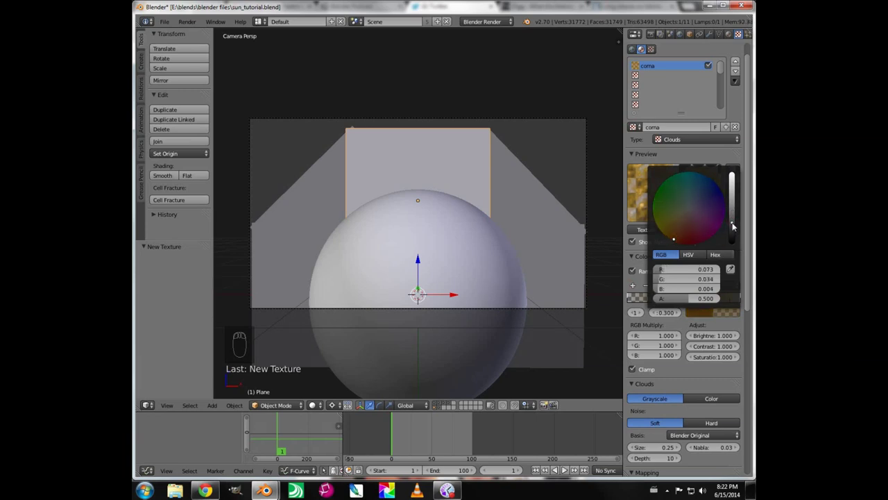
click(710, 301)
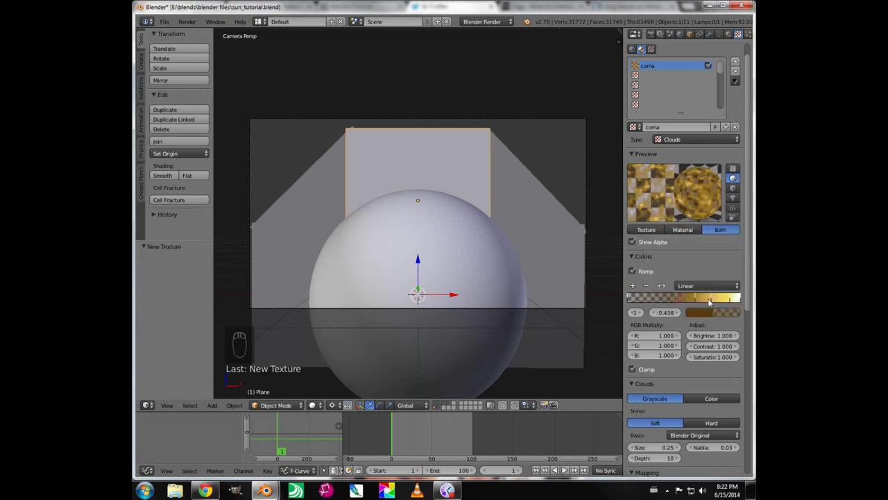
- Slightly brighten the golden orange ramp stop and place it at position 0.582
click(708, 298)
click(704, 310)
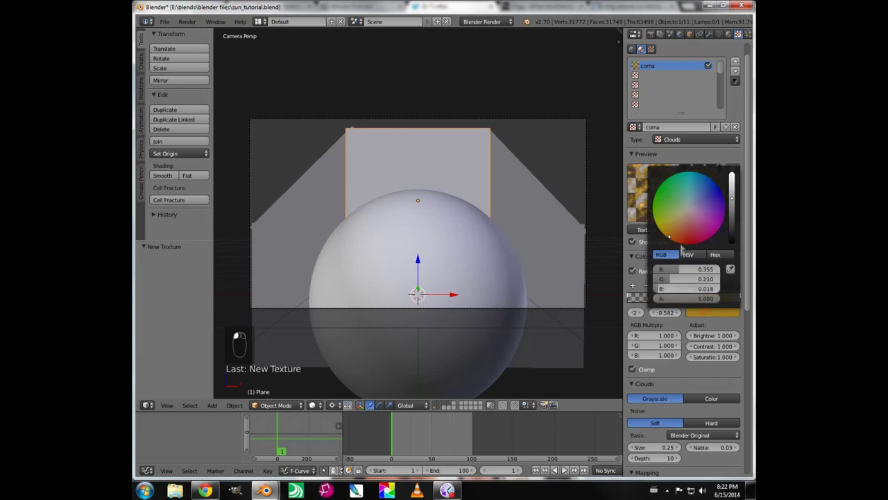
drag(731, 199, 731, 195)
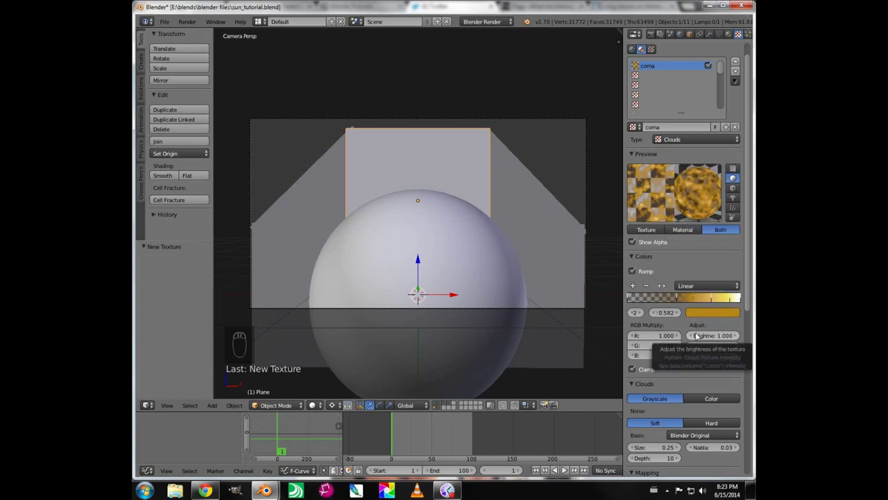
- Shift the ramp stops toward the white end: transparent black to 0.293, brown slightly, light orange to 0.806 and golden orange to 0.703
click(629, 300)
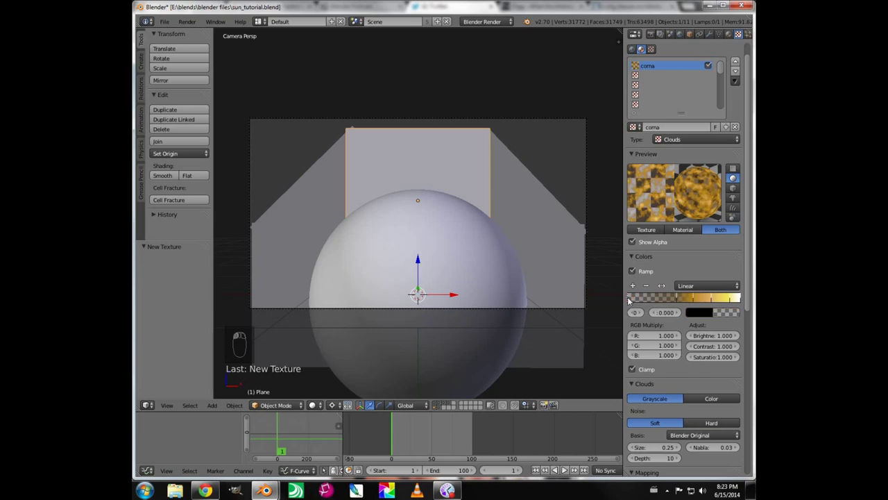
drag(630, 300, 662, 299)
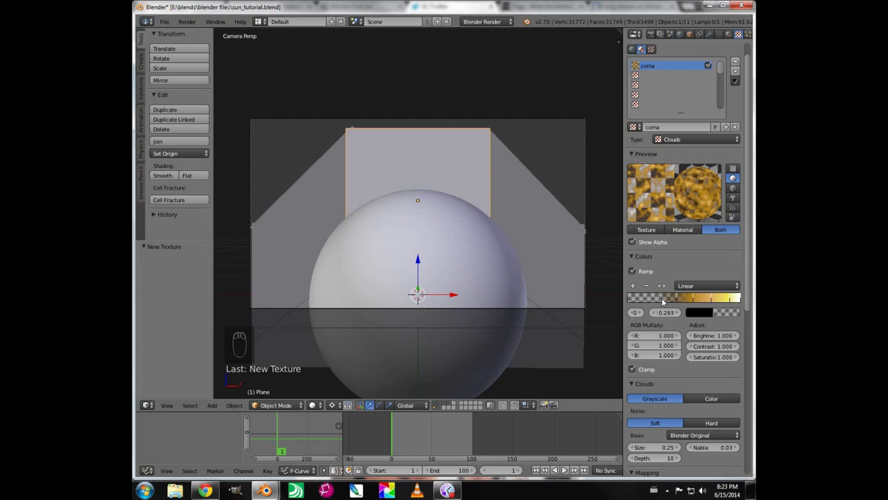
click(678, 300)
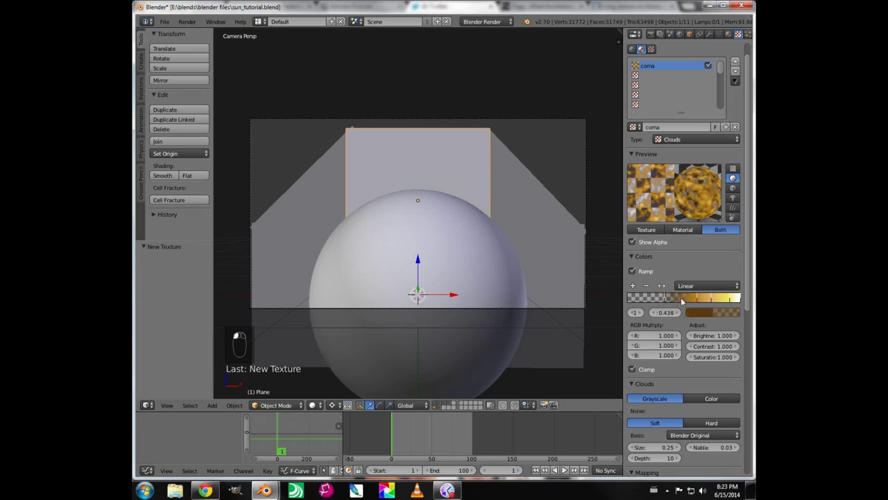
click(719, 299)
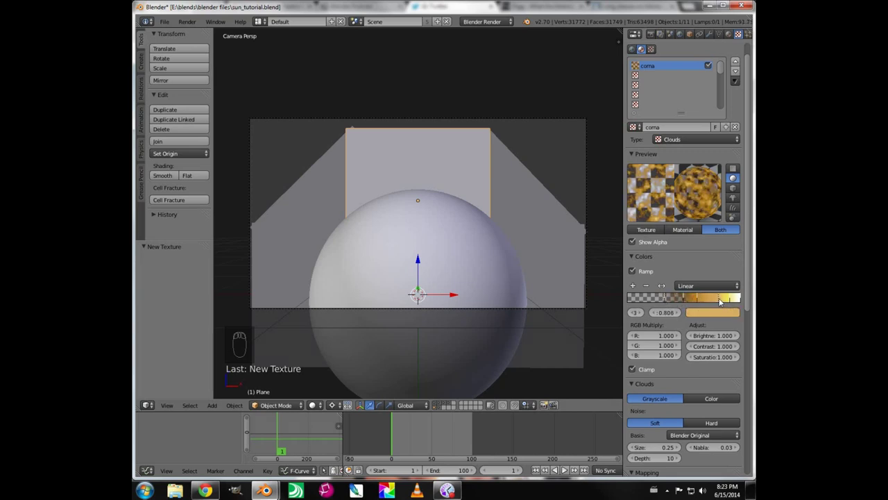
click(708, 300)
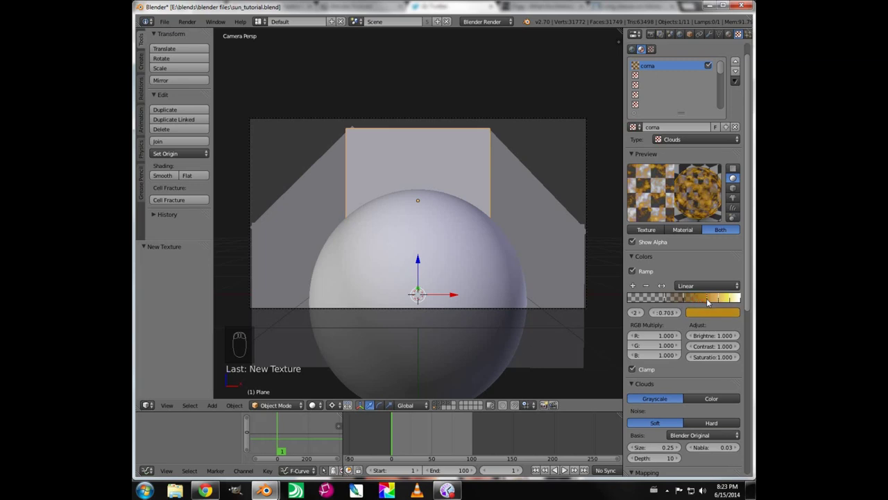
- Assign the existing corona material to the upright plane on the left side of the sphere
scroll(382, 183, down, 6)
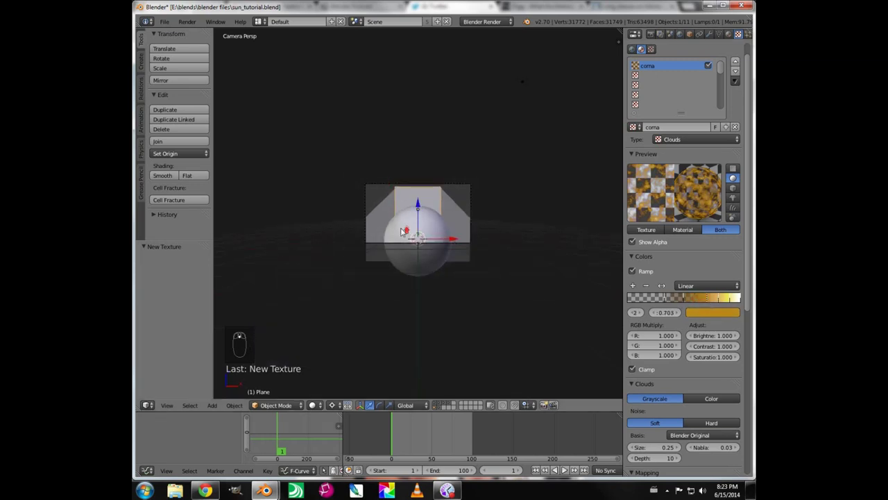
scroll(403, 231, up, 2)
scroll(401, 231, up, 2)
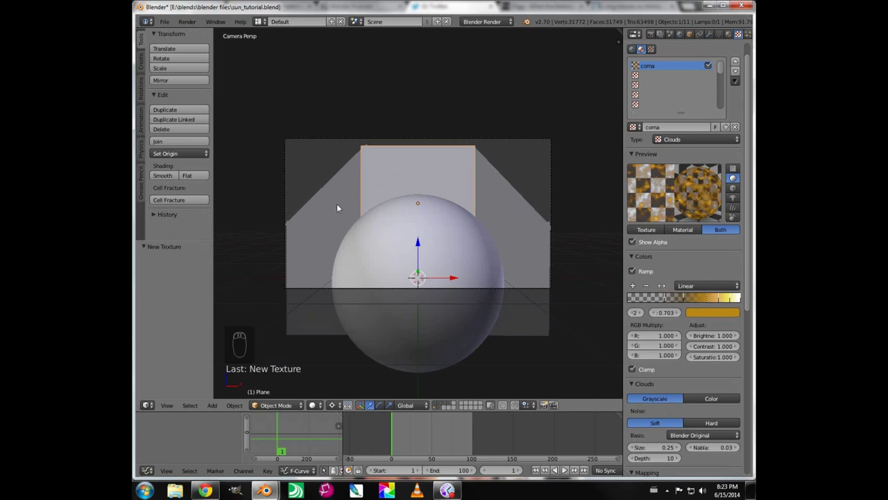
right_click(337, 233)
click(730, 35)
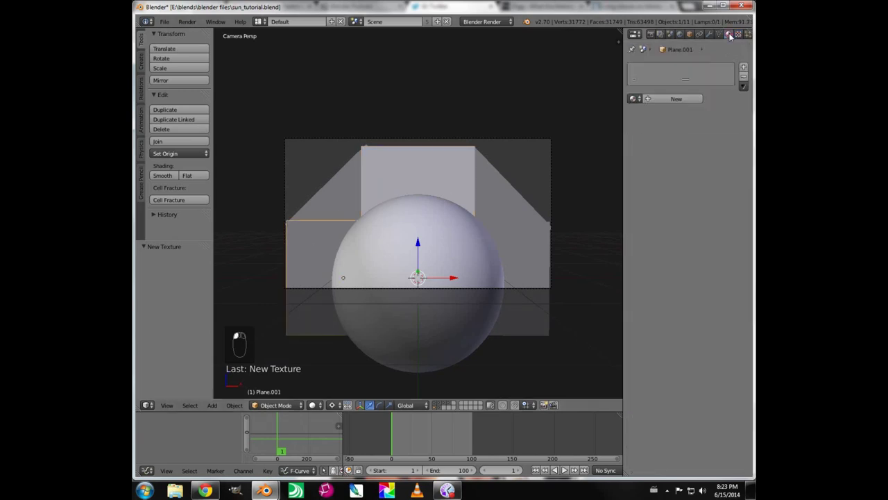
click(636, 99)
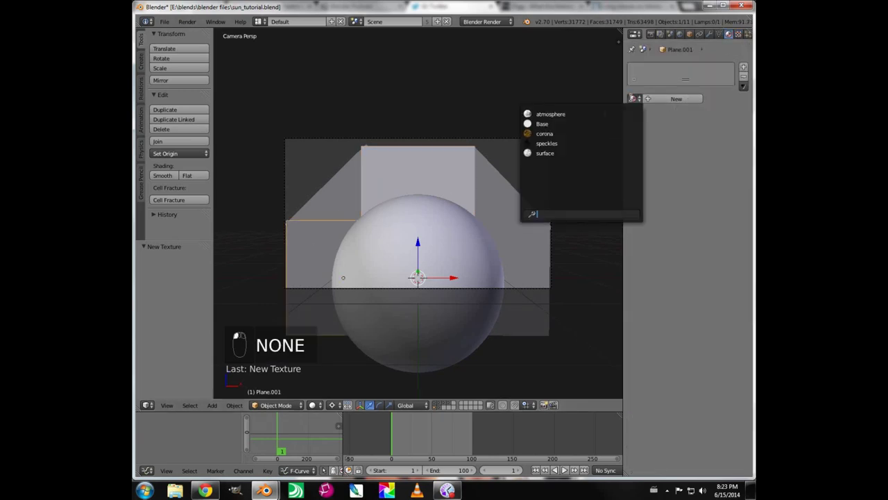
click(555, 133)
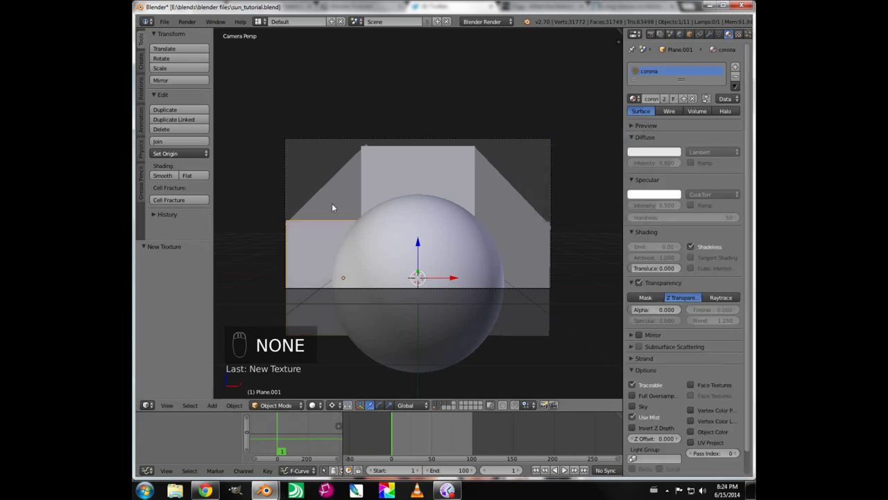
- Assign the corona material to the upper-left diagonal, upper-right diagonal and right-hand planes around the sphere
right_click(332, 205)
click(635, 99)
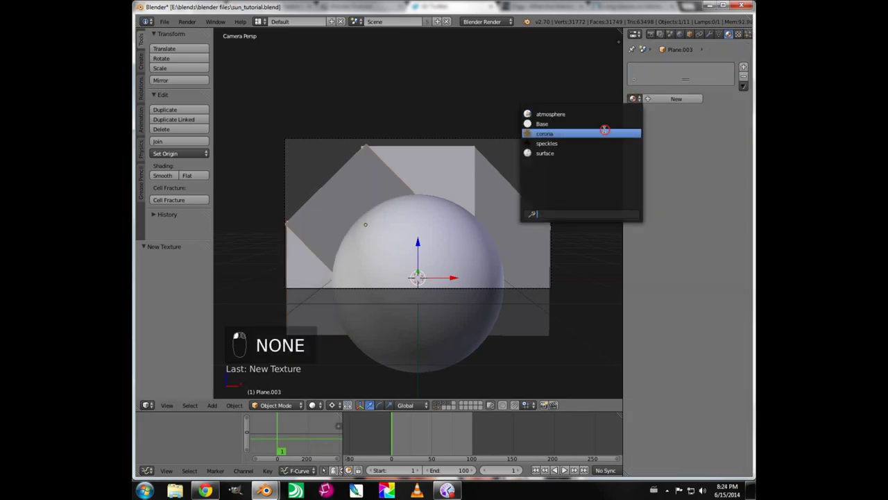
click(604, 131)
right_click(489, 183)
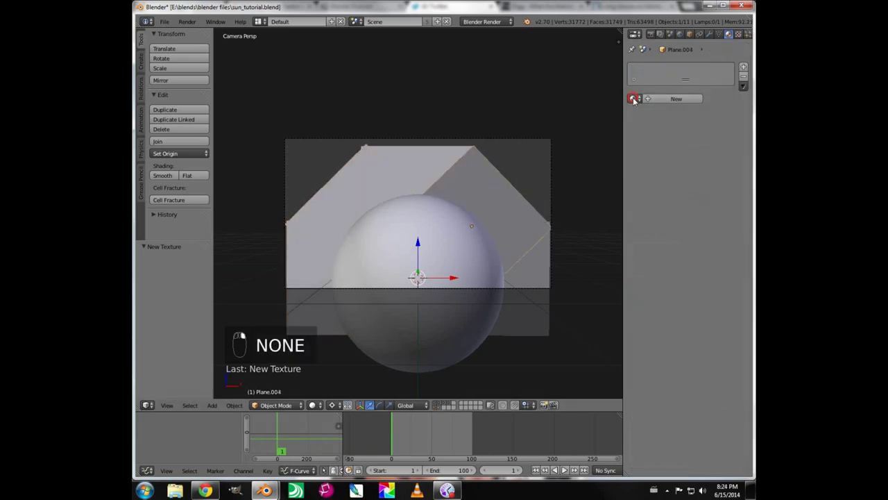
click(635, 99)
click(603, 134)
right_click(535, 266)
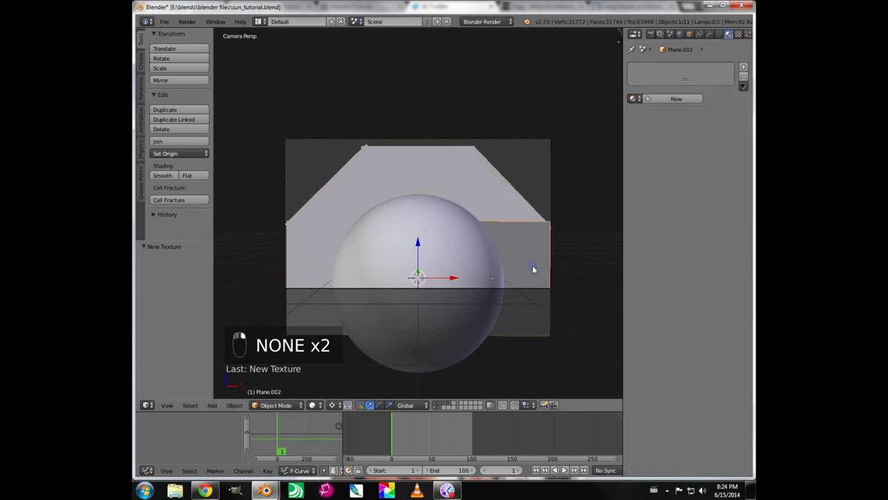
click(632, 98)
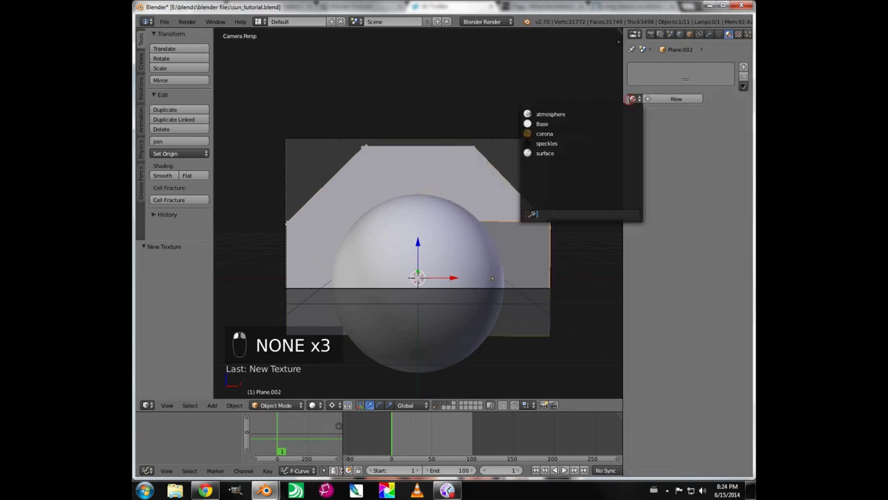
click(631, 134)
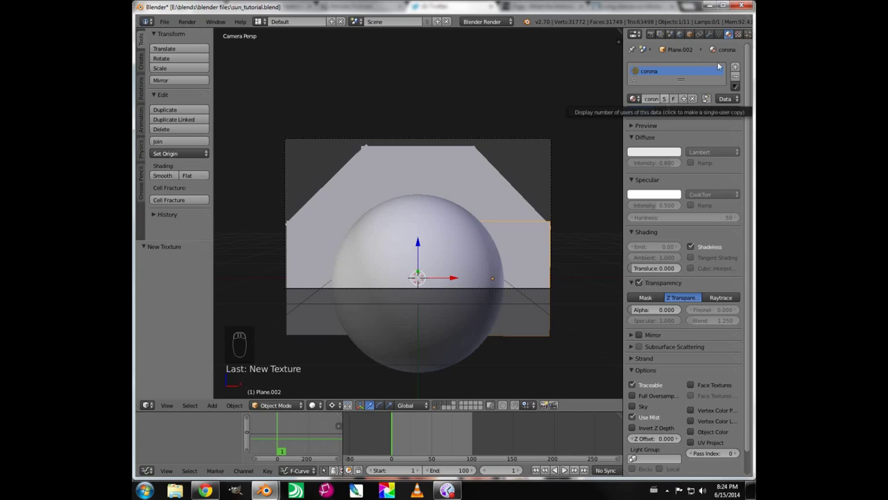
click(740, 35)
scroll(704, 364, down, 5)
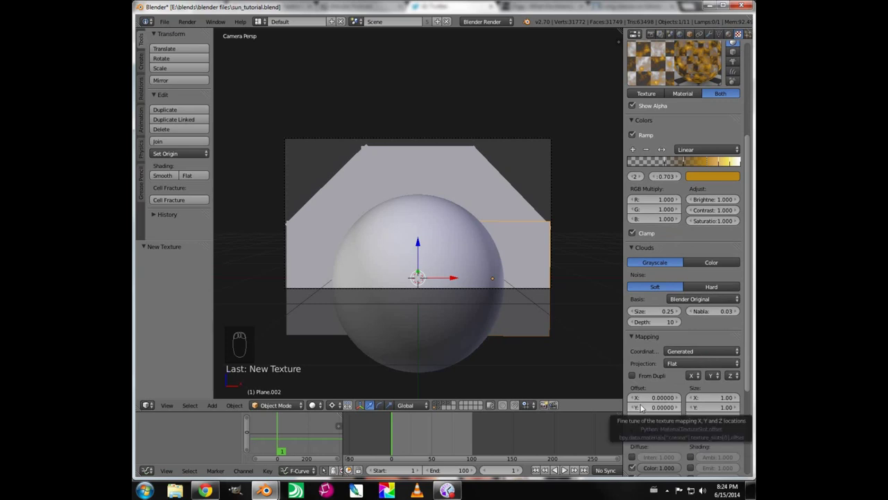
scroll(671, 290, up, 4)
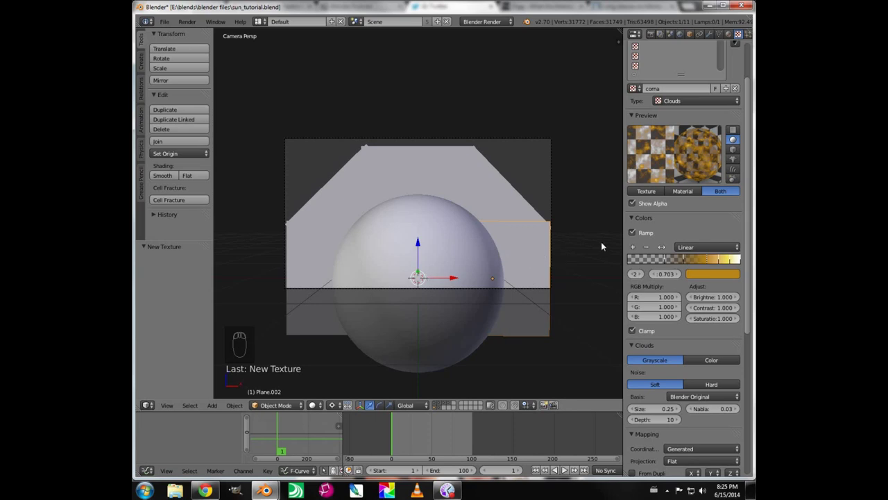
- Show the object transform values and apply rotation and scale to the plane right of the sphere
key(n)
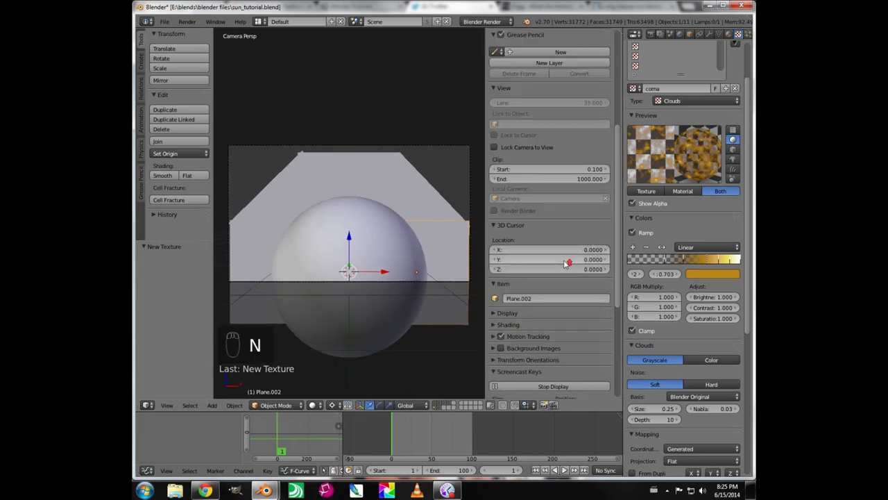
scroll(564, 260, up, 3)
scroll(564, 260, up, 4)
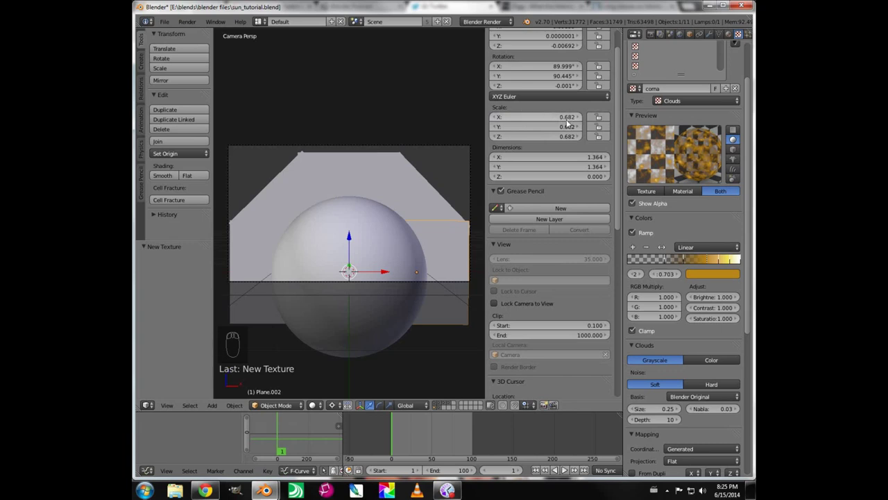
scroll(568, 124, up, 2)
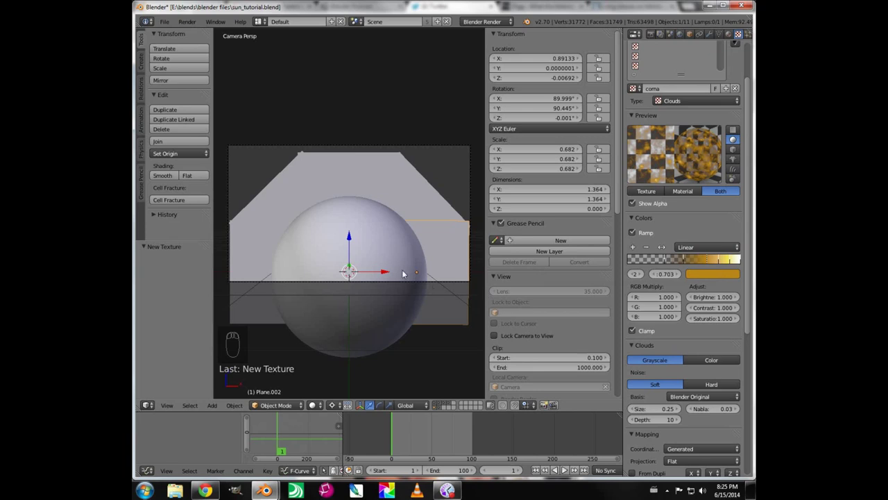
key(ctrl+a)
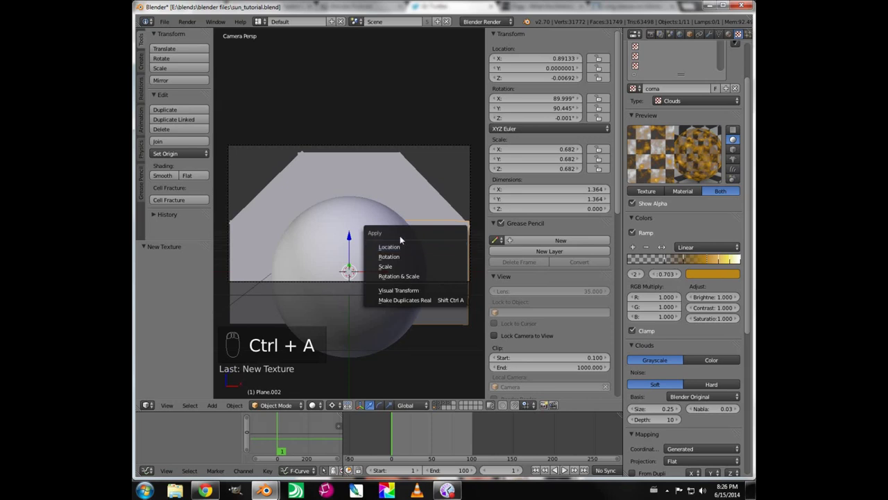
click(401, 276)
- Apply rotation and scale to the upper-right diagonal plane and the top plane
right_click(420, 202)
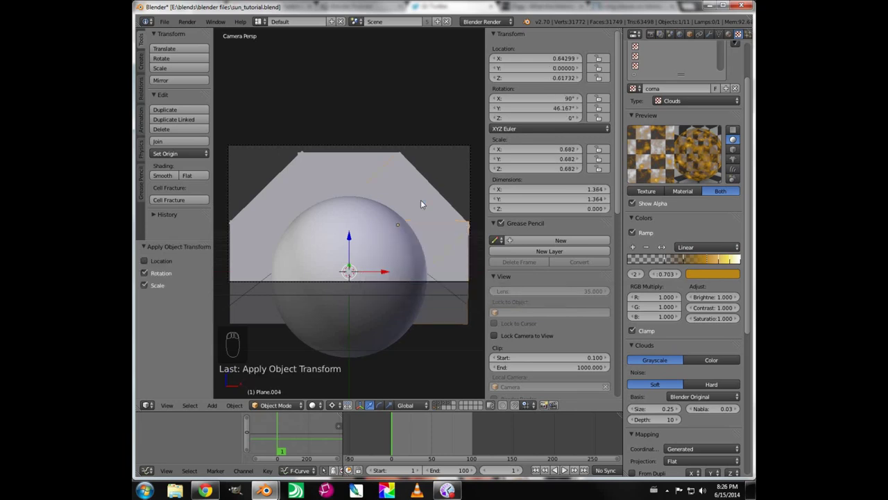
key(ctrl+a)
key(Escape)
right_click(345, 174)
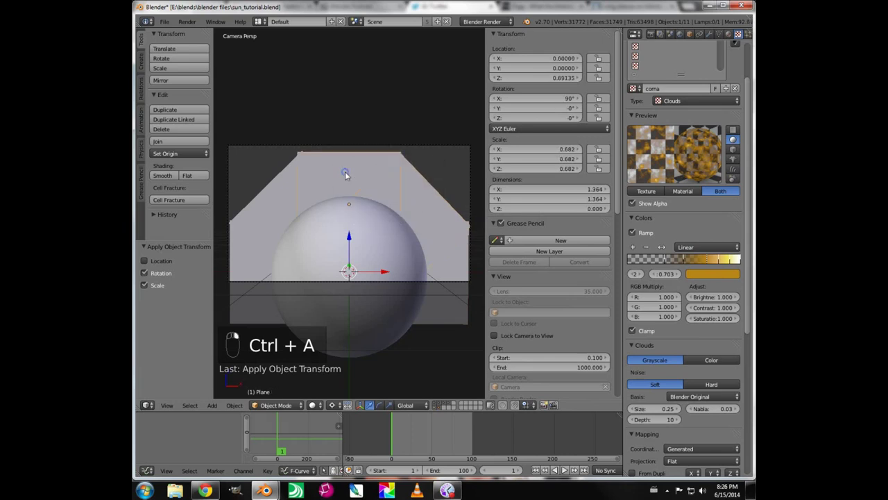
key(ctrl+a)
click(345, 173)
- Apply rotation and scale to the upper-left diagonal plane and the plane left of the sphere
right_click(274, 192)
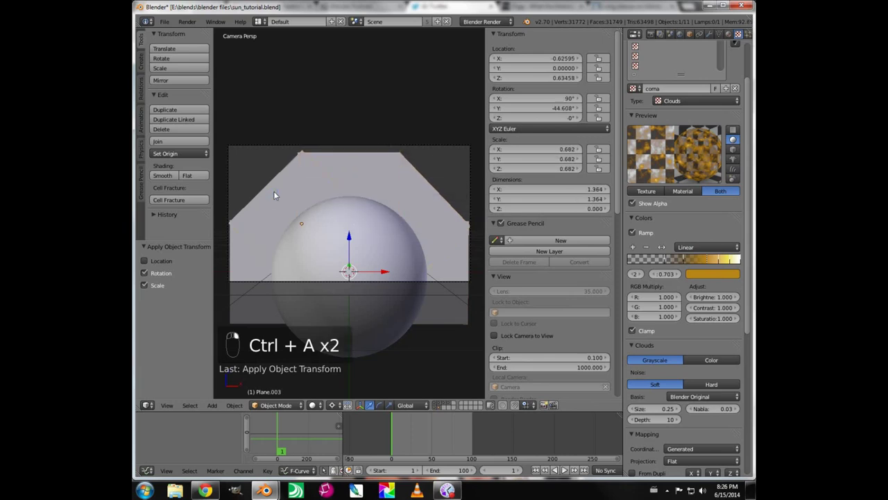
key(ctrl+a)
click(274, 192)
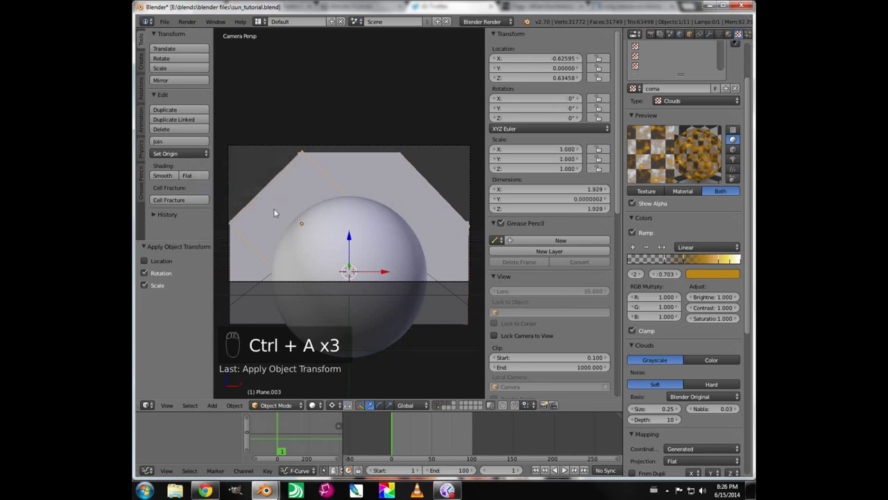
right_click(241, 263)
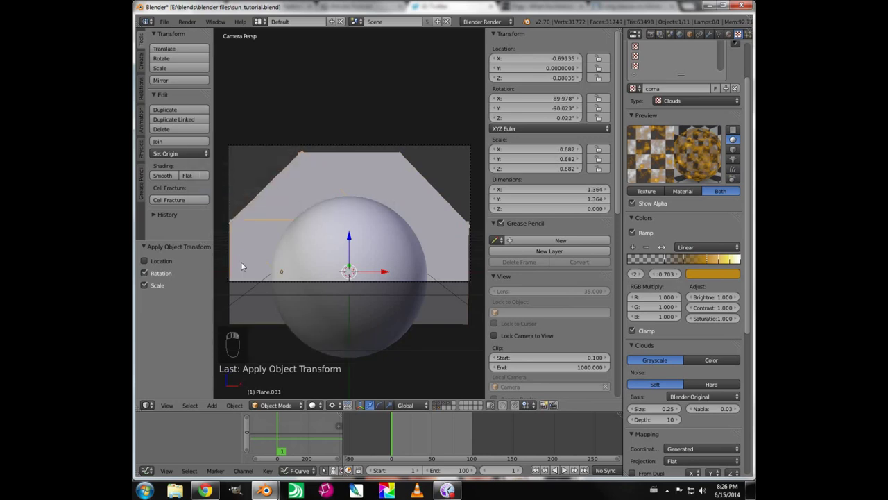
key(ctrl+a)
click(241, 266)
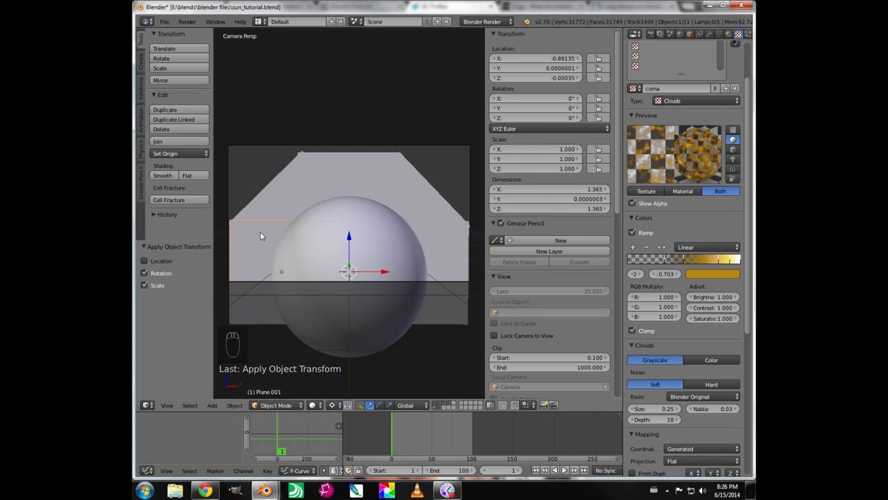
- Make the left plane's corona material a single-user copy and keyframe its clouds texture offset of 0 at frame 1
click(728, 33)
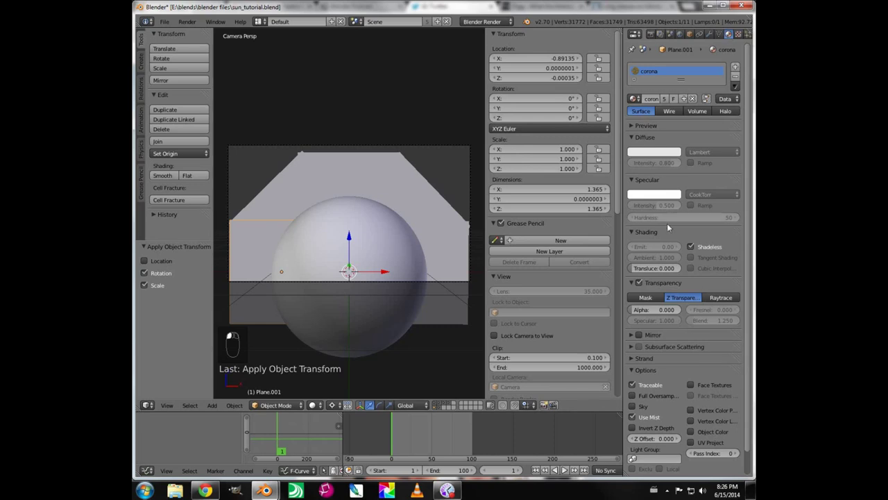
click(664, 100)
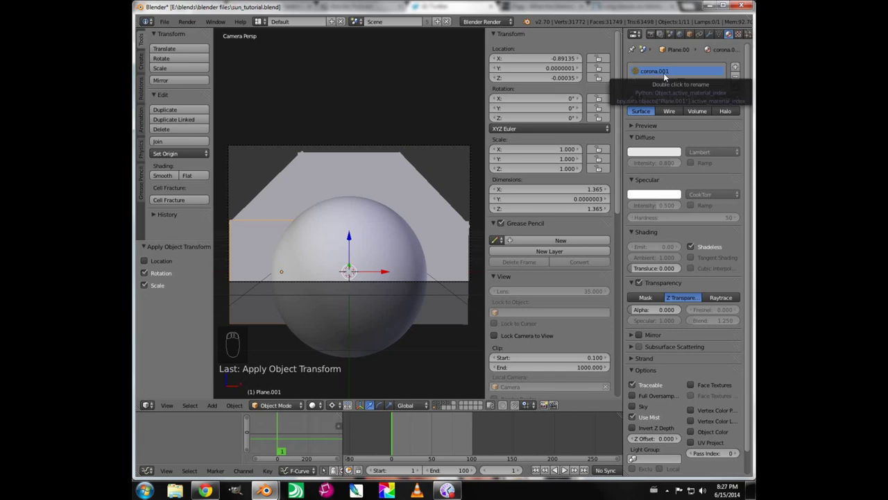
click(738, 34)
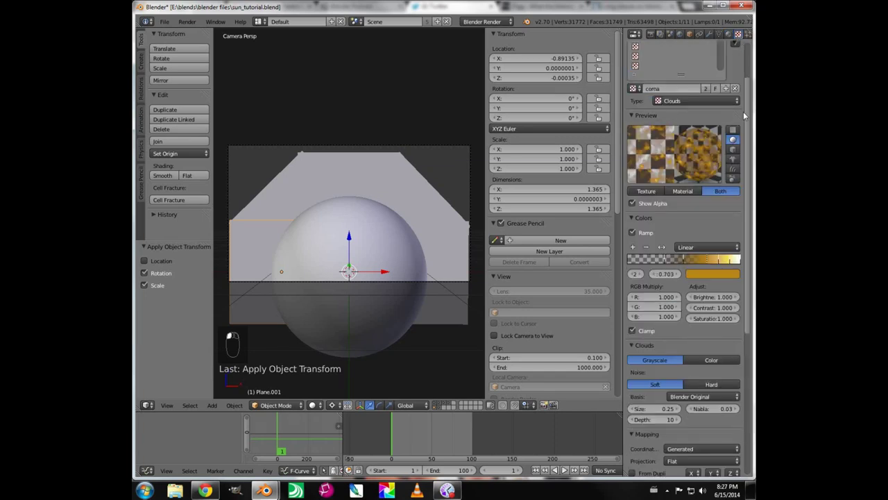
scroll(743, 203, down, 2)
scroll(744, 236, down, 5)
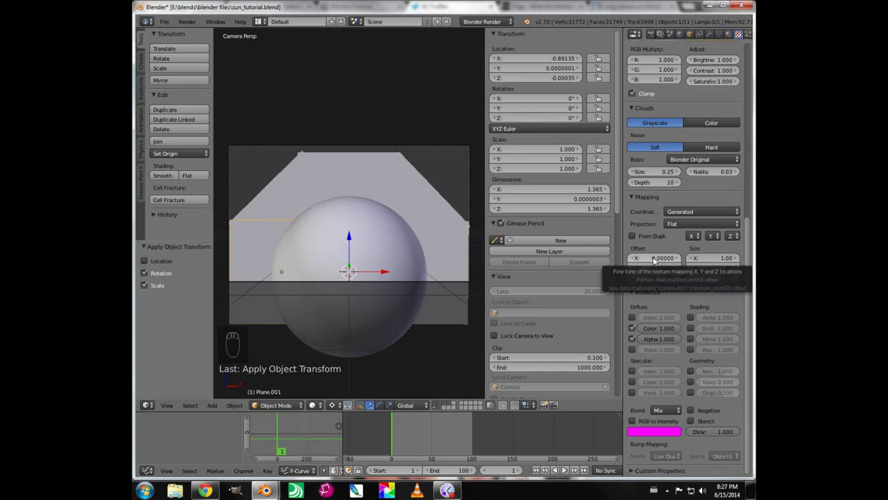
key(i)
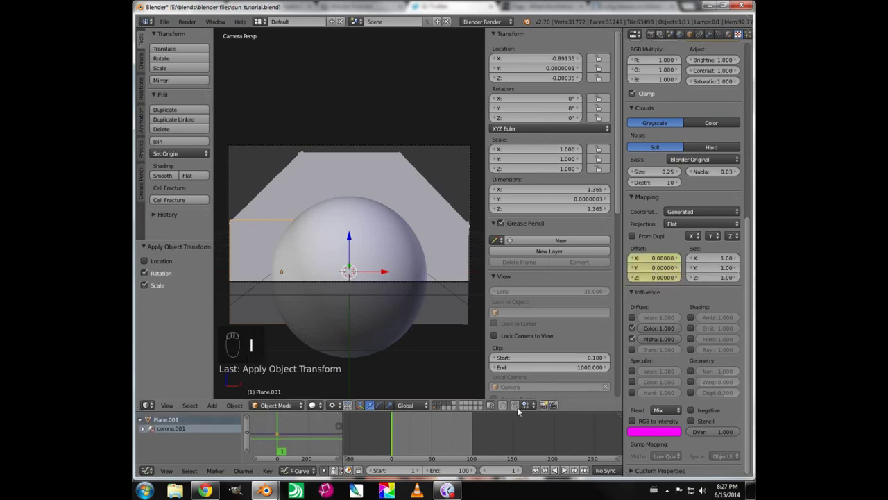
- At frame 100, set the clouds texture's X offset to 1 and keyframe the offset
click(584, 471)
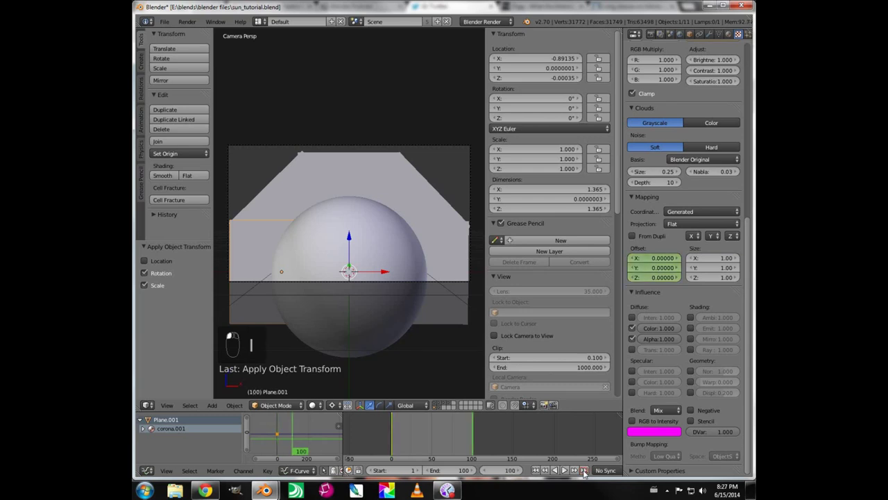
click(653, 259)
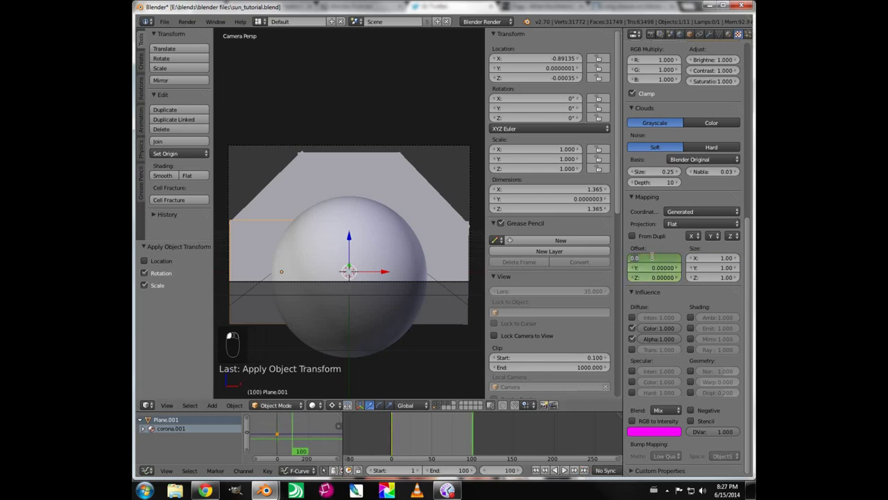
text(1)
key(Escape)
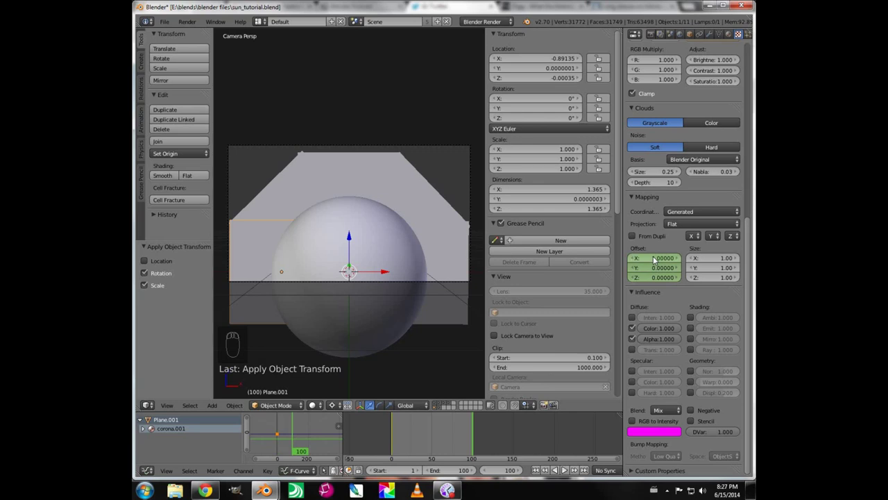
key(i)
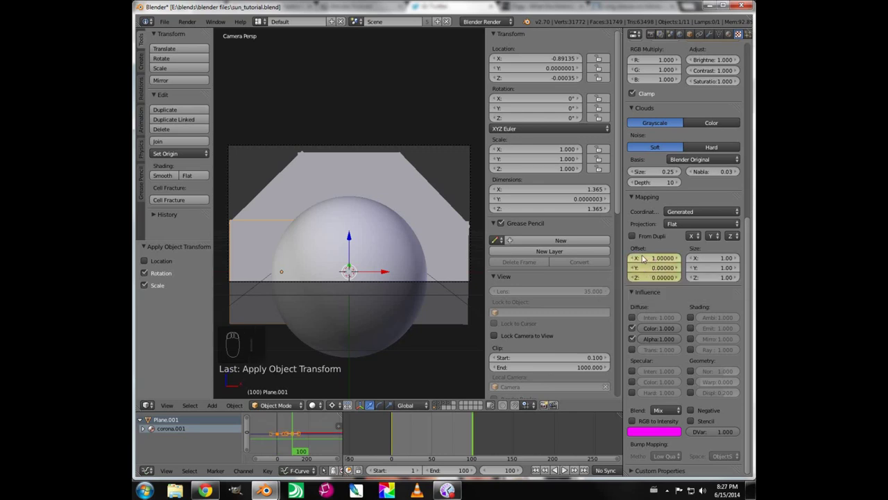
- Set the interpolation of the left plane's texture offset keyframes to Linear
scroll(649, 214, up, 2)
scroll(650, 213, up, 5)
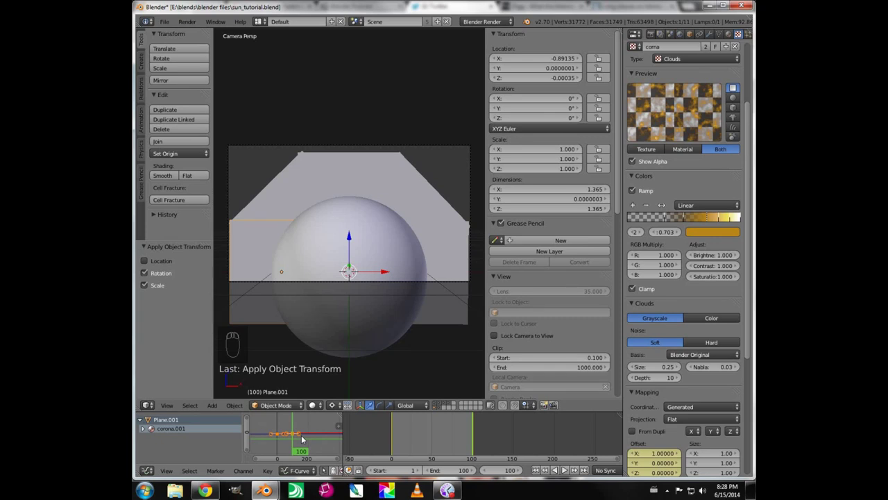
key(t)
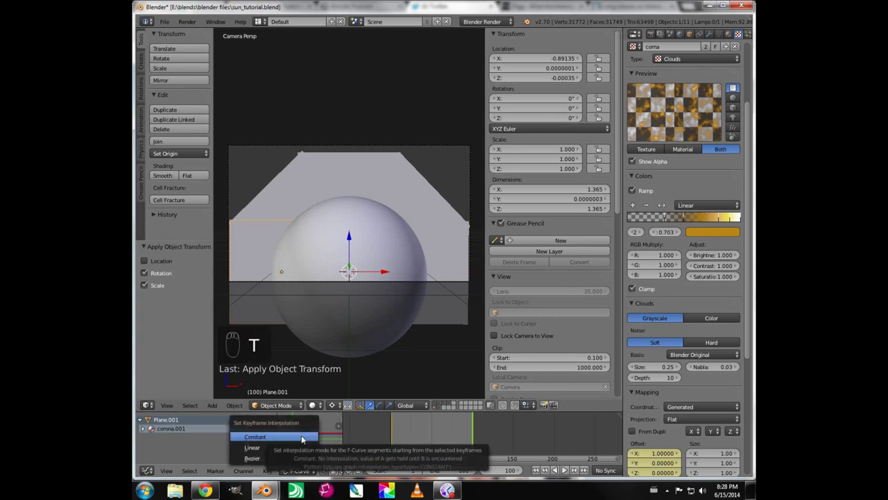
click(260, 450)
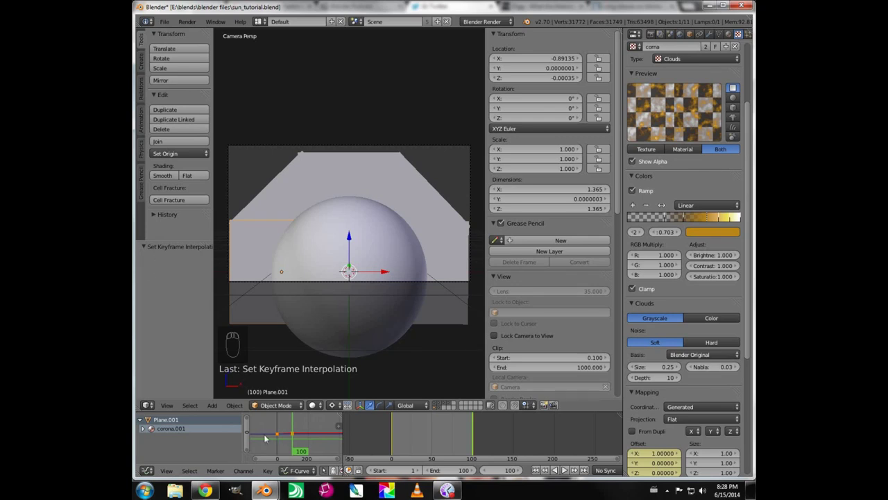
click(295, 443)
scroll(294, 443, up, 2)
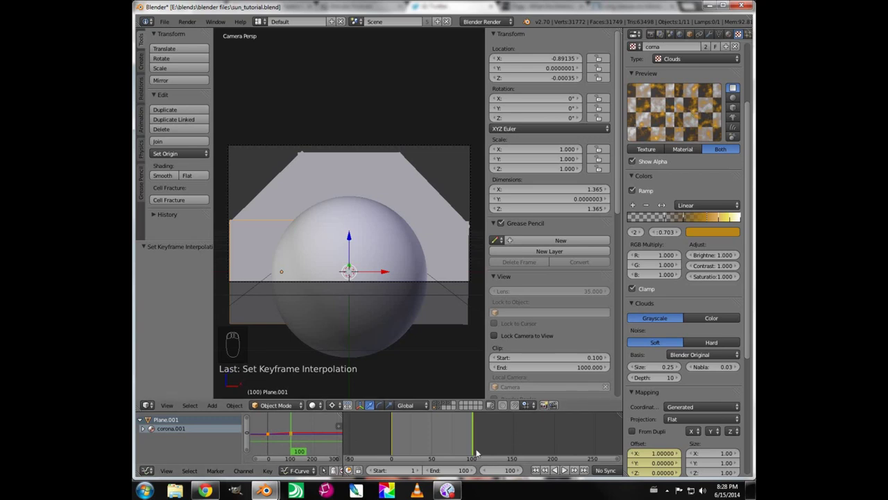
- Step through the animation from frame 1 to frame 12 to check the left plane's texture movement, and return to frame 1
click(535, 471)
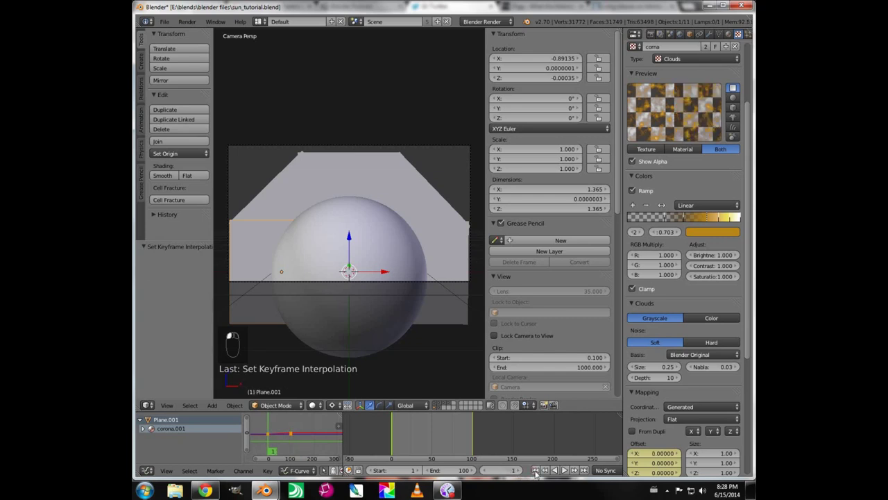
click(517, 470)
click(517, 471)
click(518, 471)
click(518, 471)
click(518, 471)
click(518, 471)
click(517, 471)
click(517, 471)
click(518, 471)
click(518, 471)
click(518, 470)
click(518, 470)
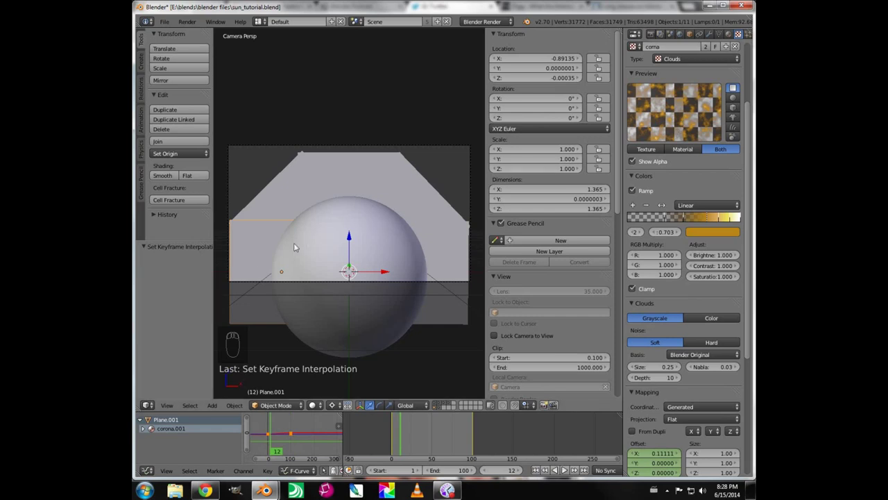
click(535, 470)
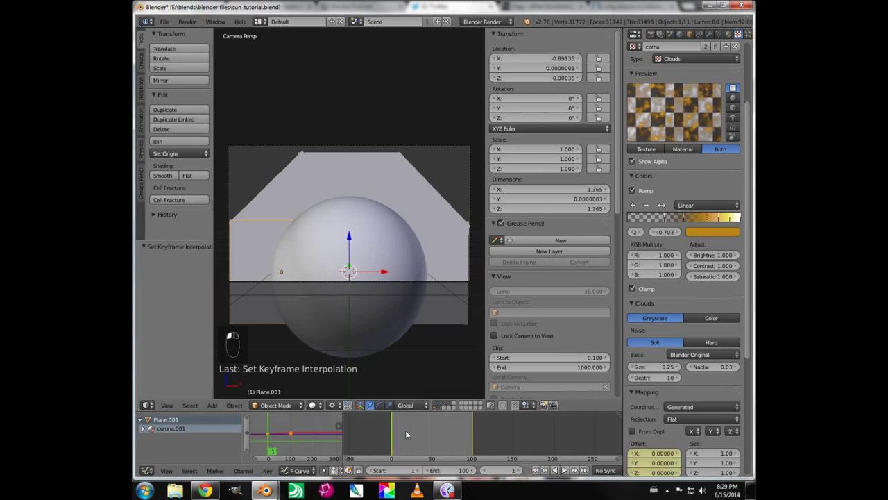
- Make the corona material of the plane right of the sphere a single-user copy and keyframe its clouds texture offset of 0 at frame 1
right_click(439, 254)
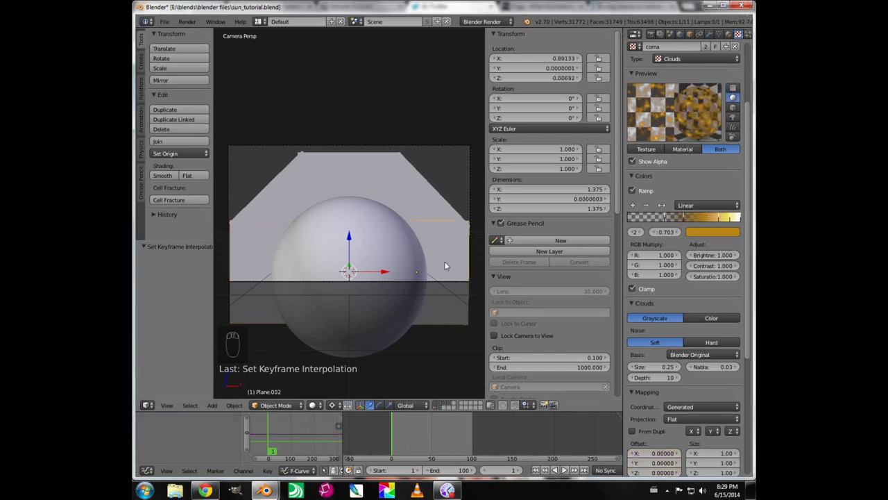
click(733, 89)
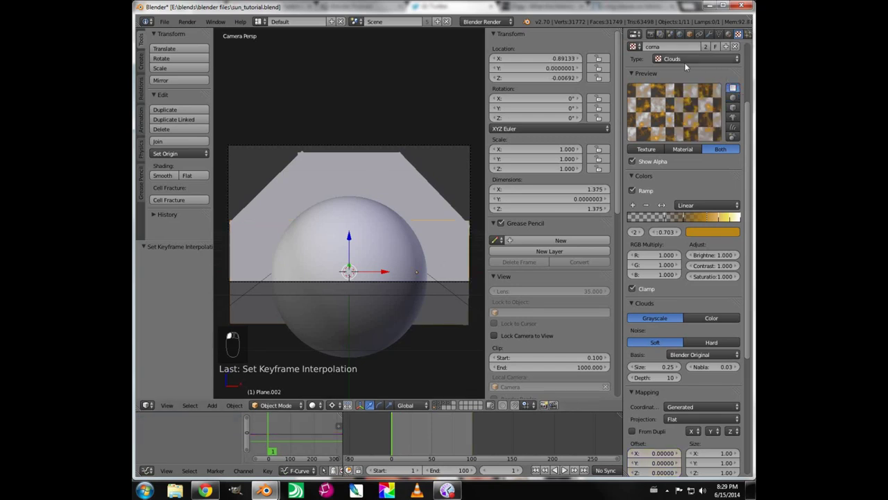
scroll(701, 99, up, 1)
scroll(701, 99, up, 1)
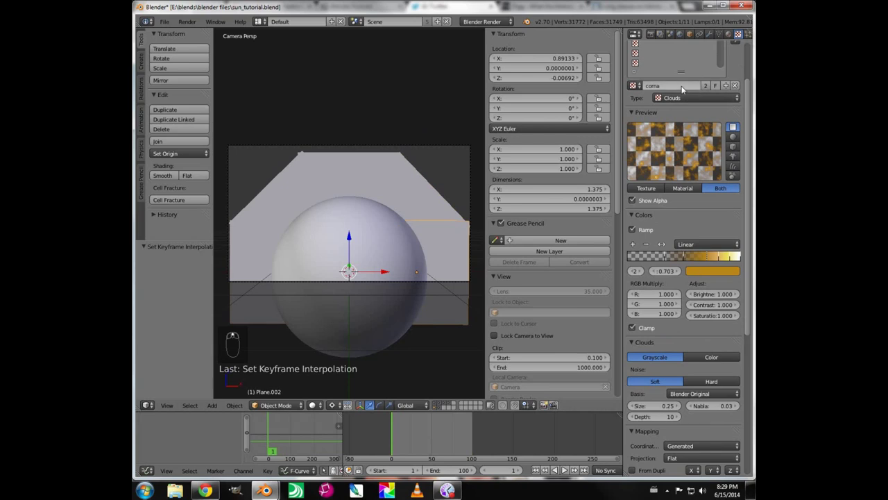
click(728, 34)
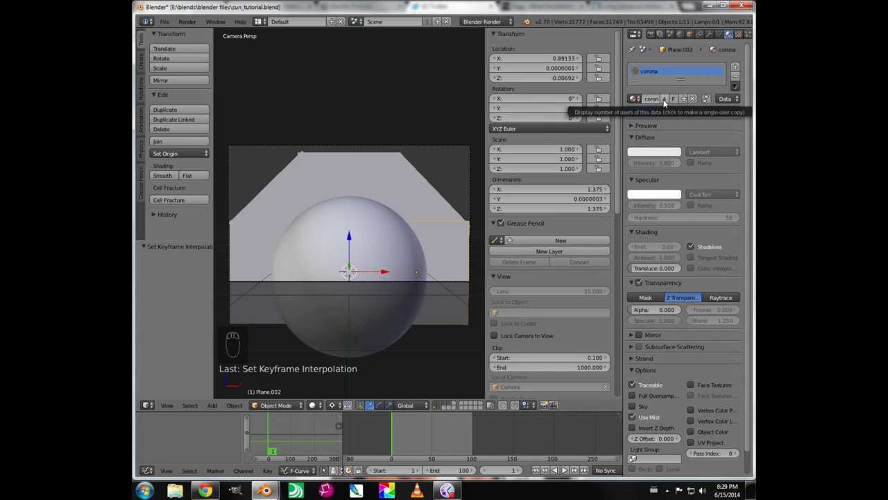
click(665, 102)
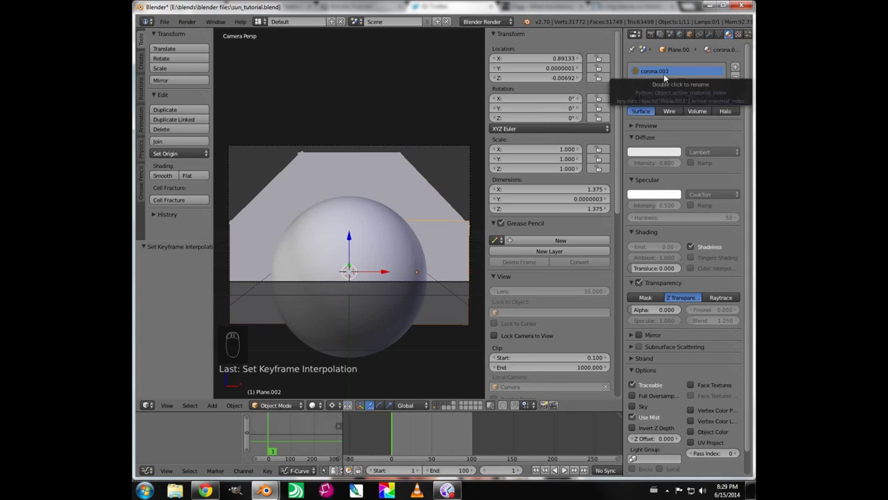
click(739, 34)
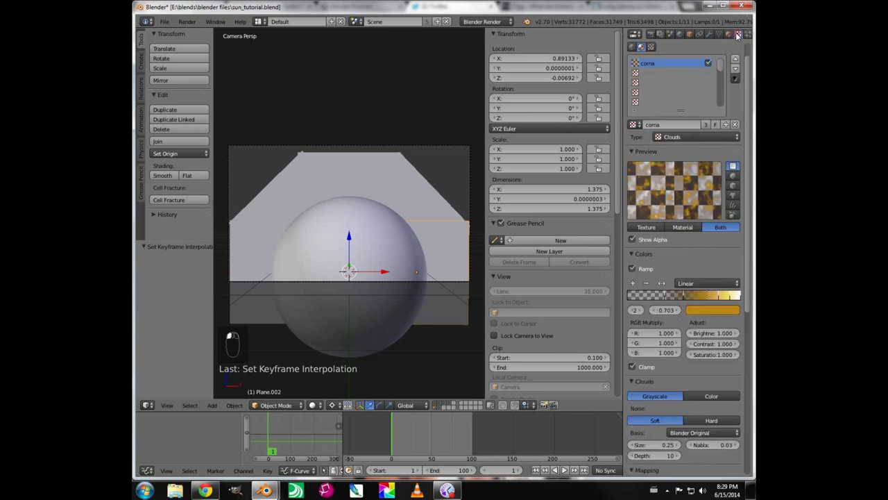
scroll(697, 271, down, 5)
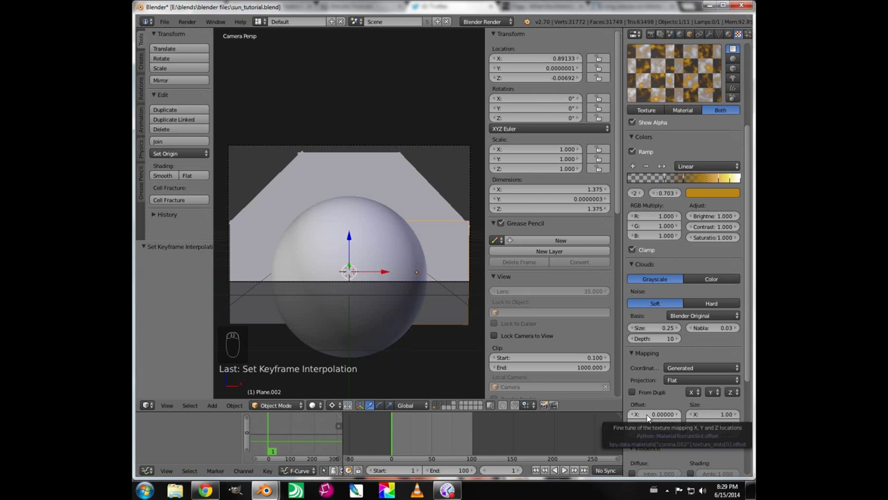
key(i)
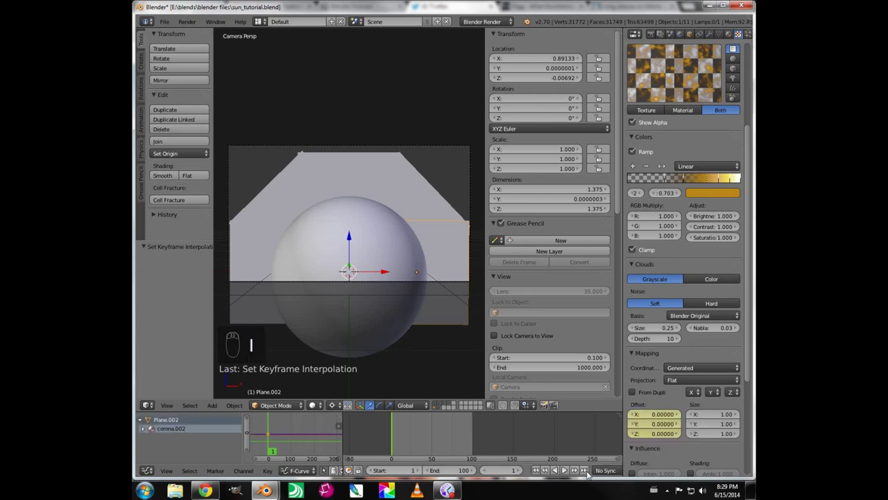
- At frame 100, set the right plane's clouds texture X offset to -1 and keyframe the offset
click(586, 471)
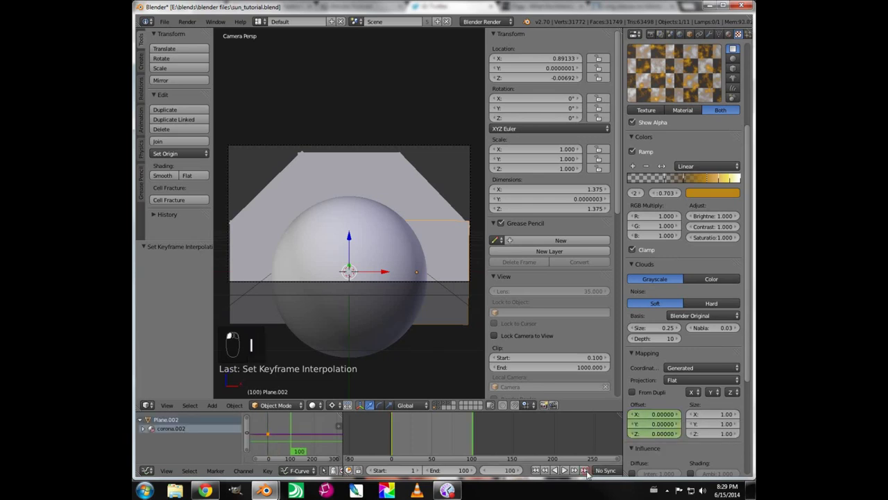
click(651, 415)
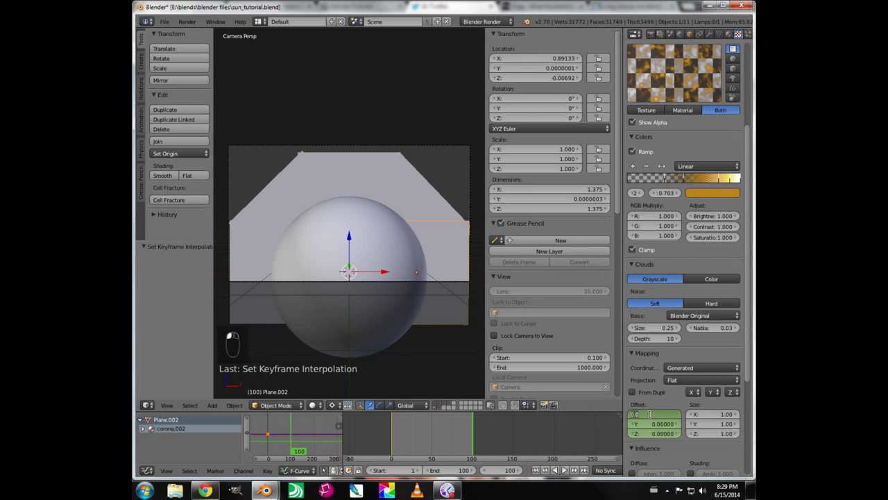
text(1)
key(Return)
key(minus)
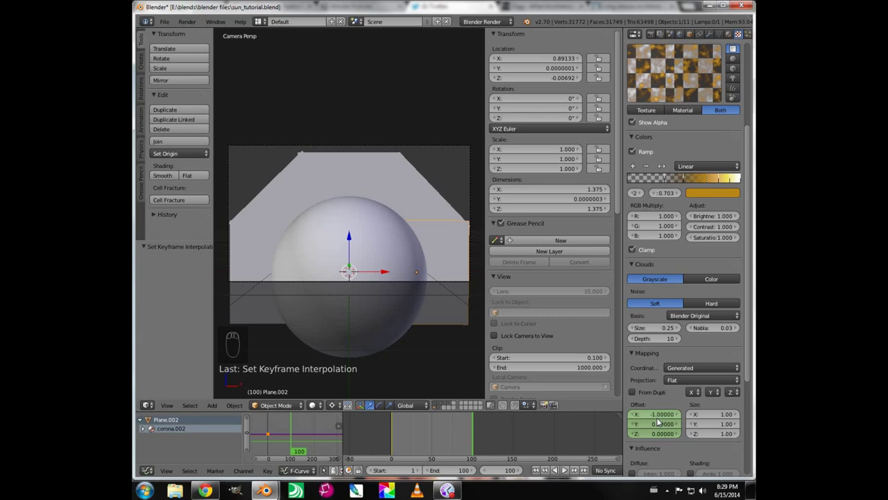
key(i)
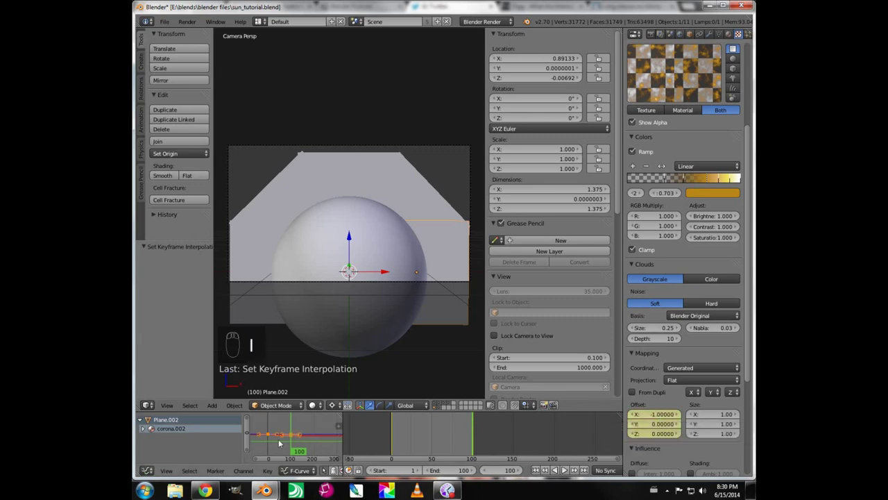
- Set the right plane's texture offset keyframes to Linear interpolation and preview the texture movement from frame 1
key(t)
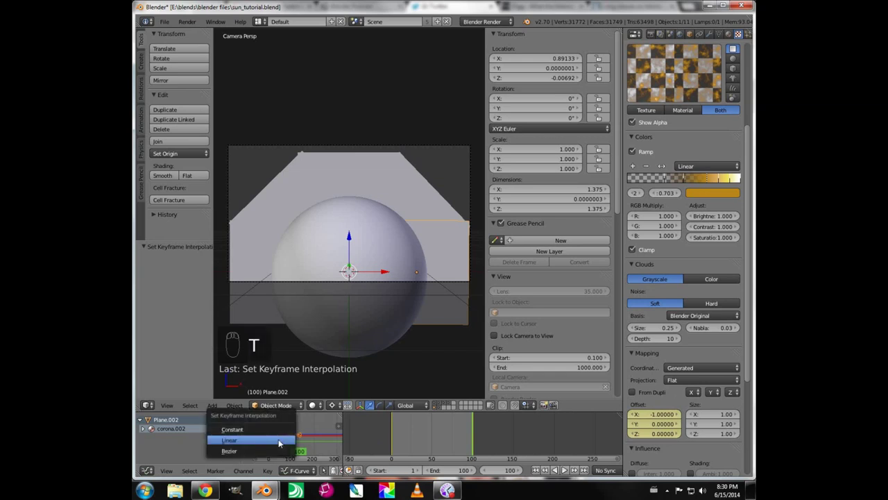
click(282, 441)
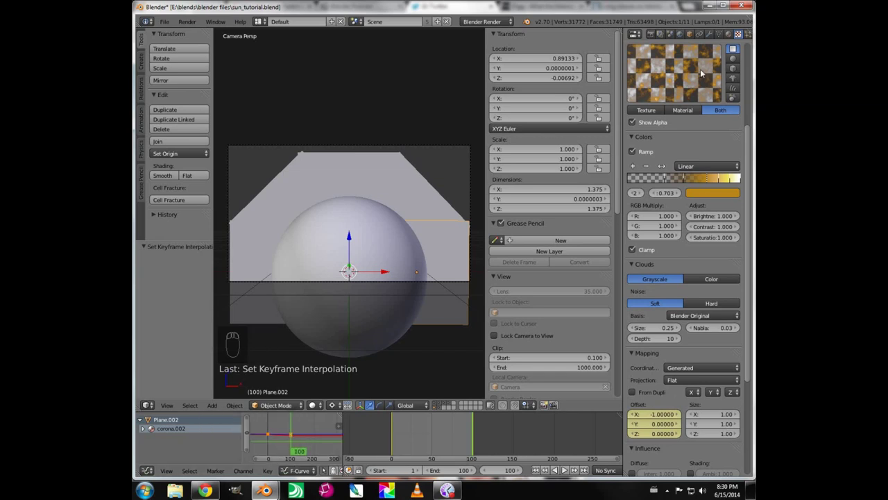
click(535, 471)
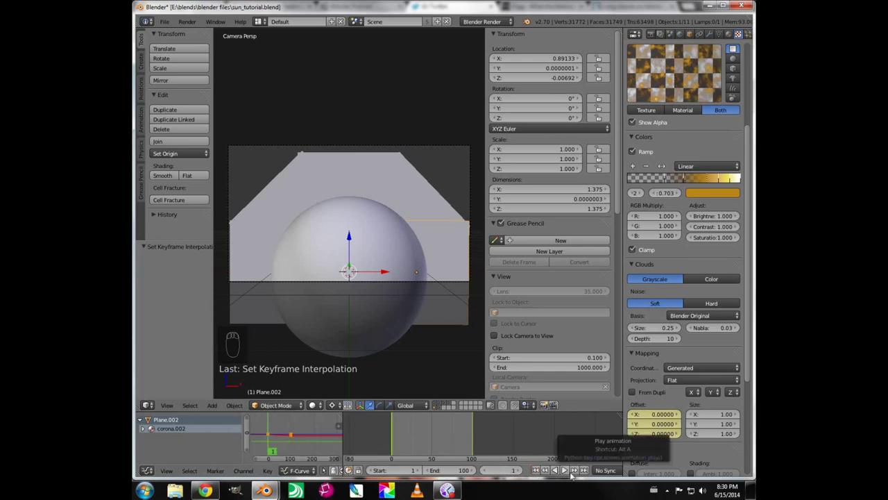
key(alt+a)
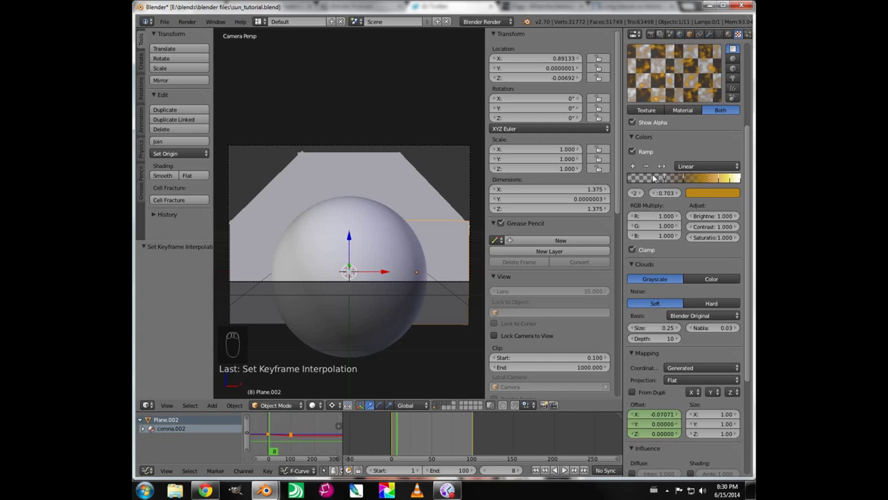
- Make the corona material of the plane above the sphere a single-user copy and keyframe its clouds texture offset of 0 at frame 1
right_click(354, 165)
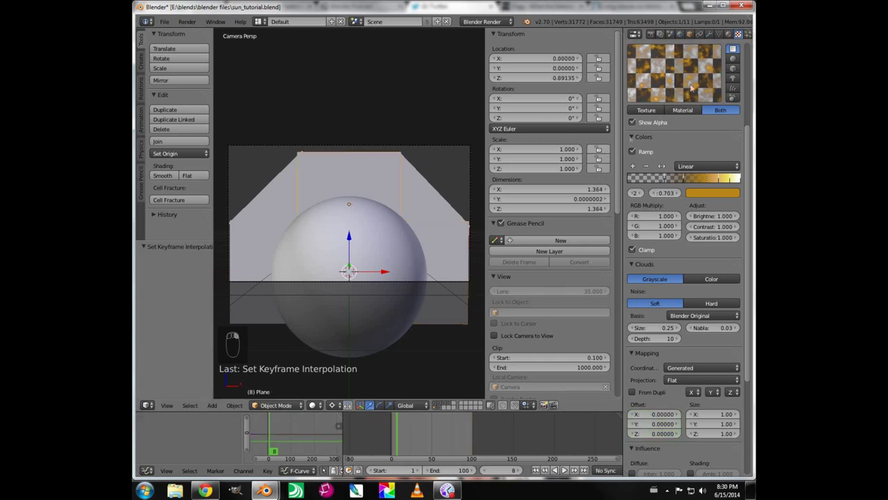
click(728, 33)
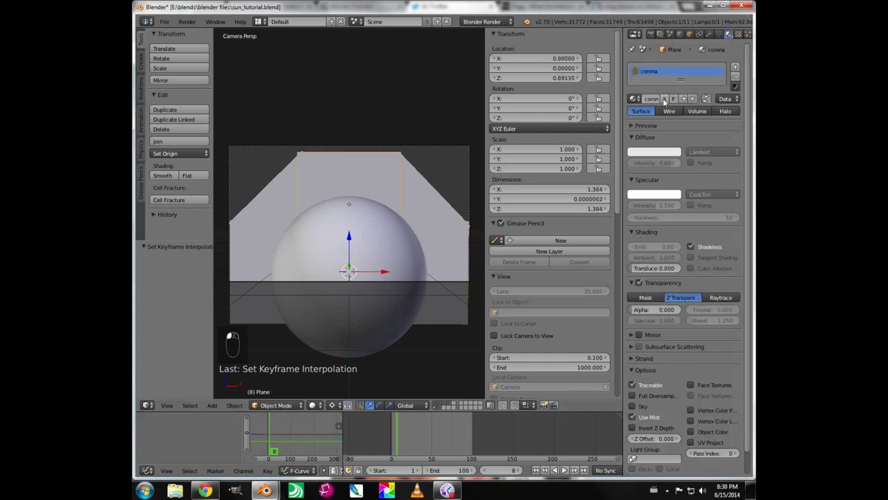
click(664, 100)
click(738, 34)
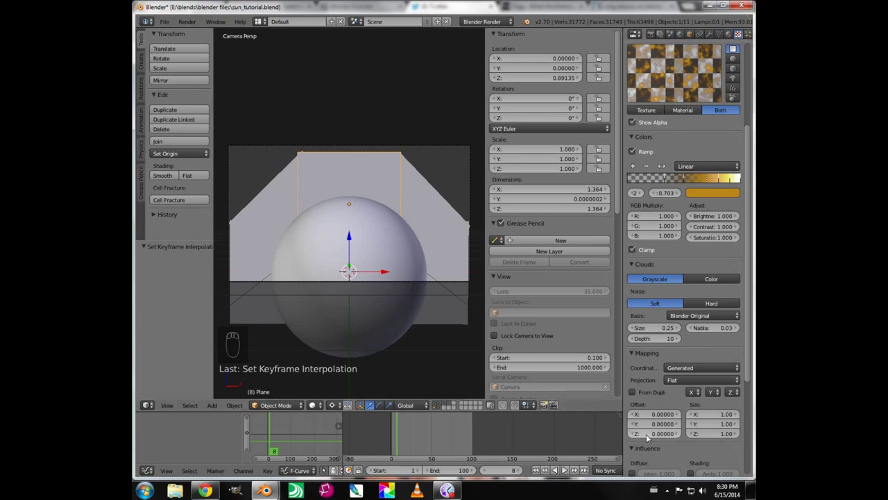
click(535, 470)
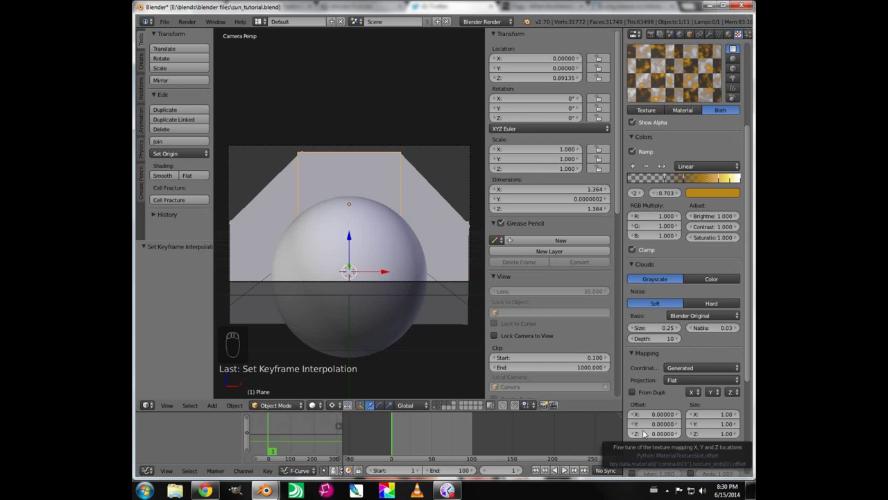
key(i)
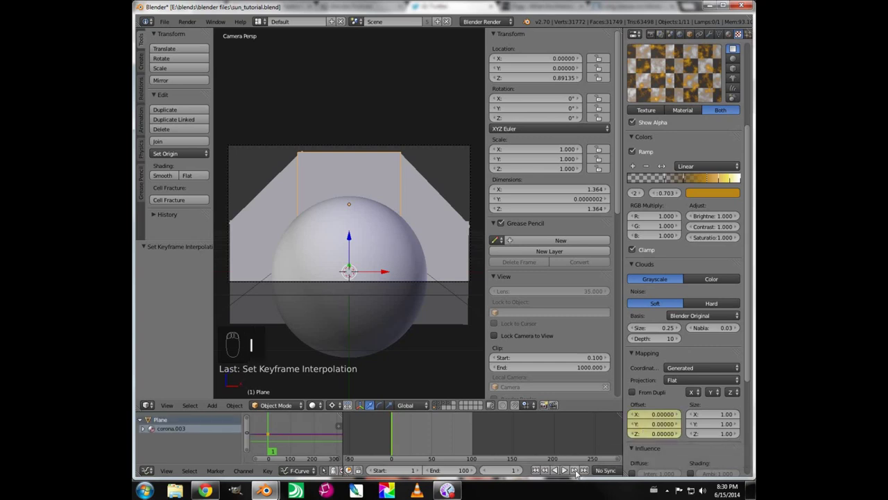
- At frame 100, set the upper plane's clouds texture Z offset to 1 and keyframe the offset
click(584, 469)
click(654, 433)
text(1)
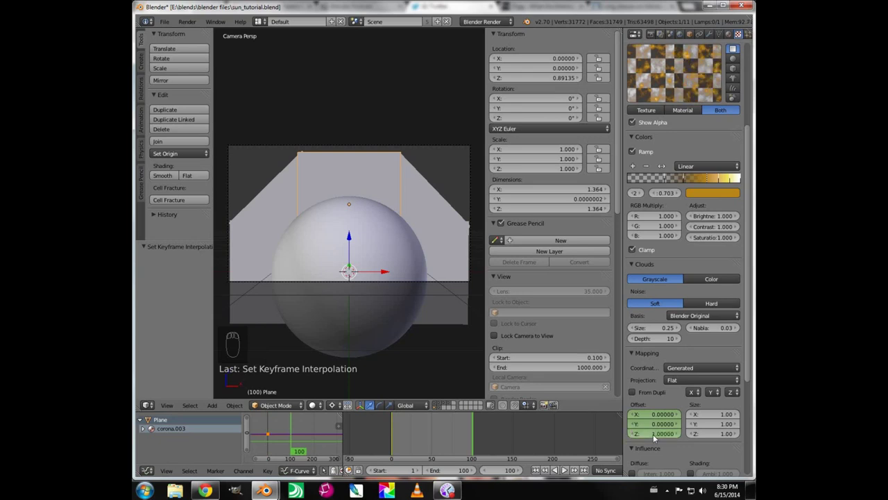
text(i)
- Return to frame 1 and set the interpolation of the upper plane's texture offset keyframes to Linear
key(shift+Left)
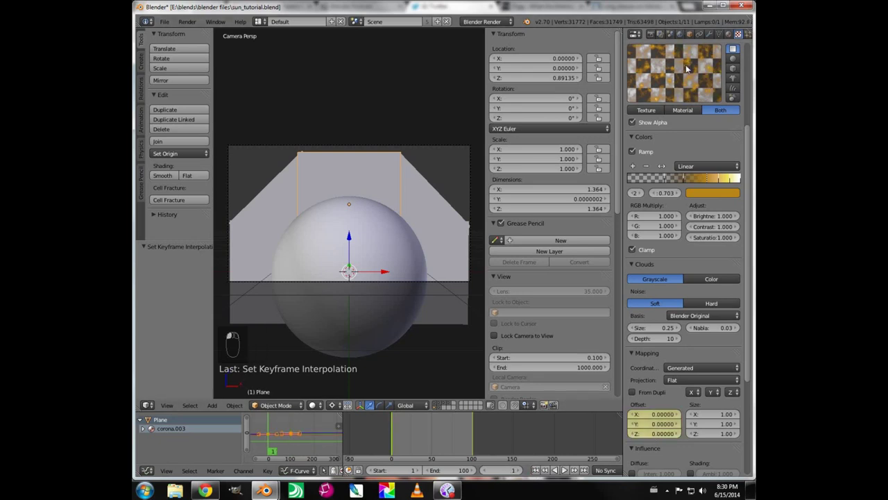
key(t)
click(280, 438)
- Step through the animation from frame 1 to frame 15 to examine the upper plane's texture movement
click(517, 472)
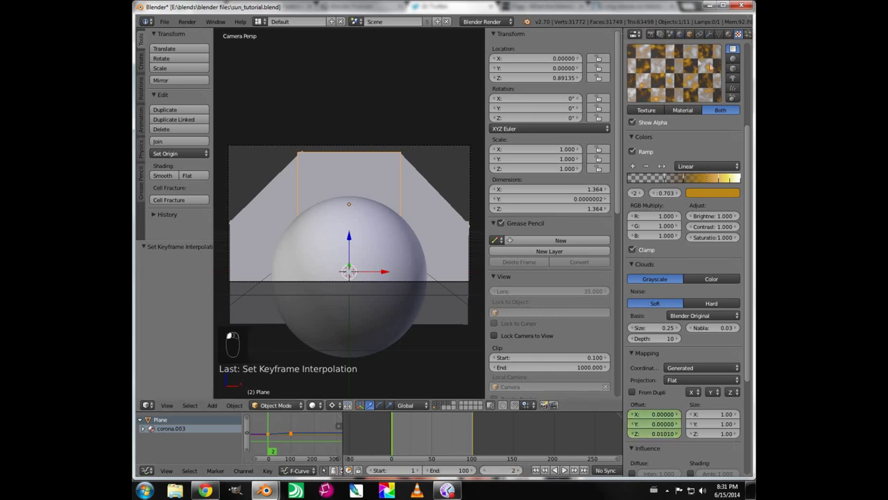
click(519, 472)
click(520, 471)
click(519, 472)
click(519, 472)
click(519, 472)
click(519, 472)
click(519, 472)
click(519, 471)
click(519, 471)
click(519, 472)
click(519, 472)
click(519, 472)
click(520, 471)
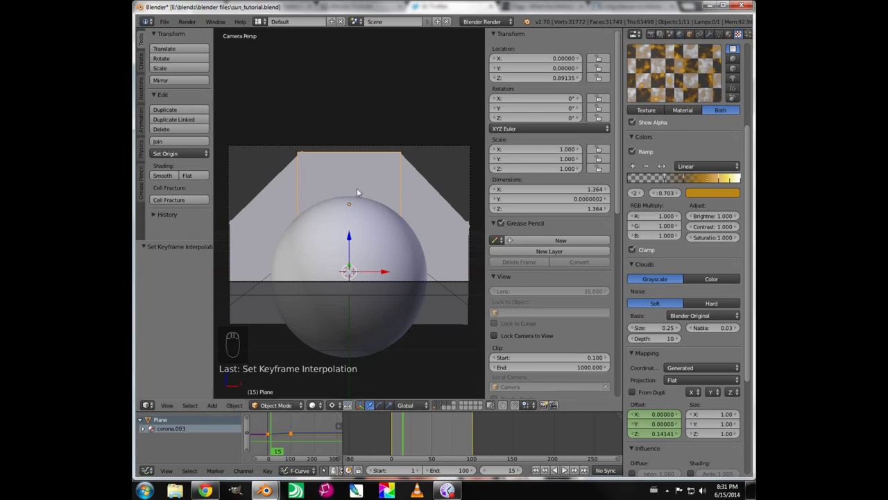
scroll(357, 192, up, 4)
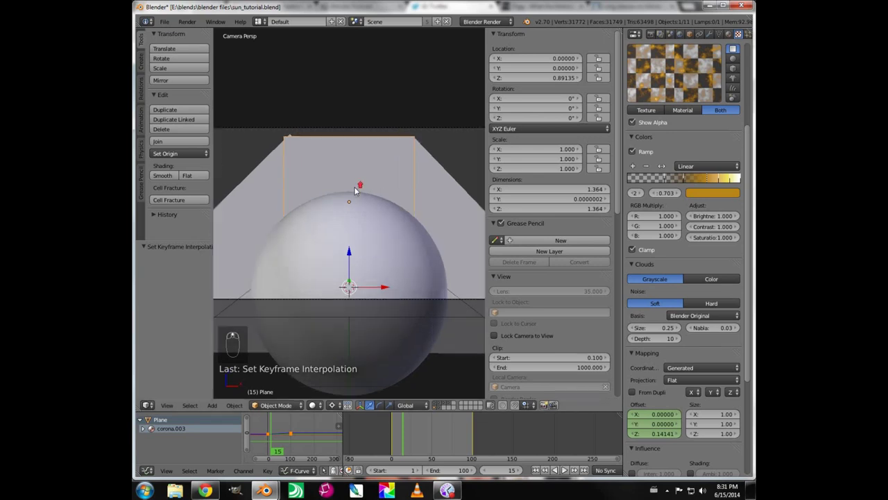
scroll(355, 193, down, 1)
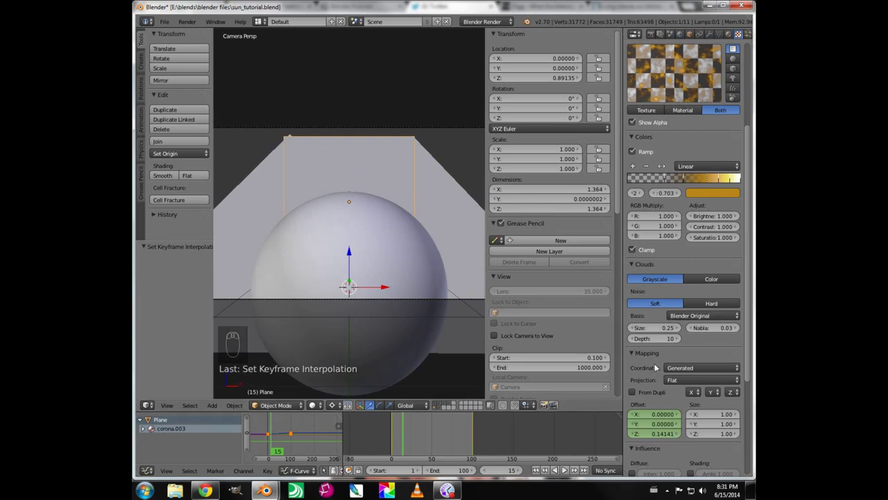
- Show only the layer with the upper and side corona planes and add a render layer named corona1 assigned to layer 11
click(433, 405)
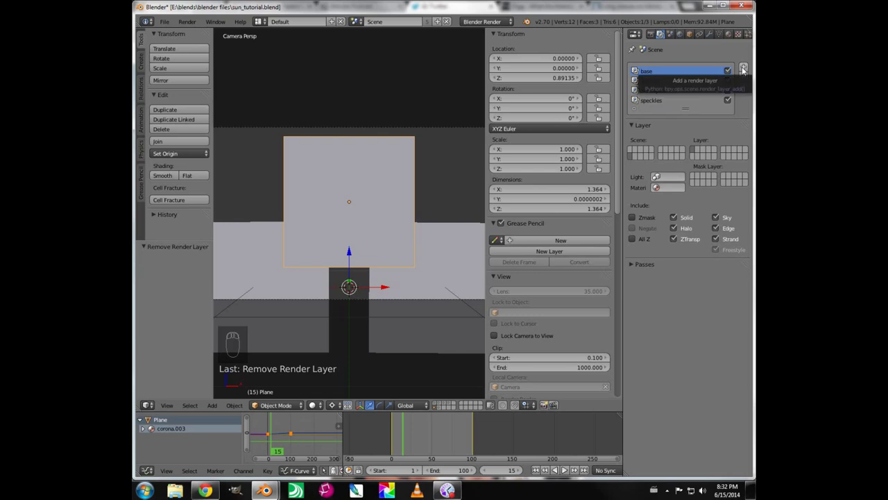
click(744, 70)
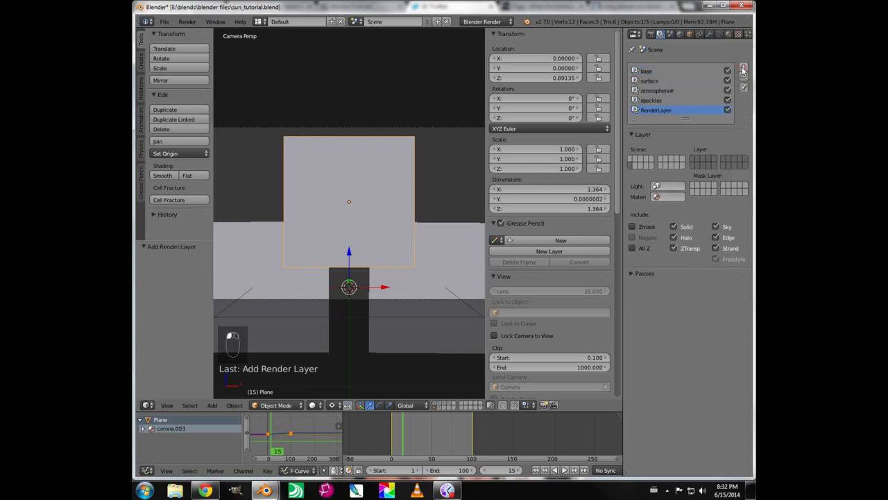
double_click(649, 111)
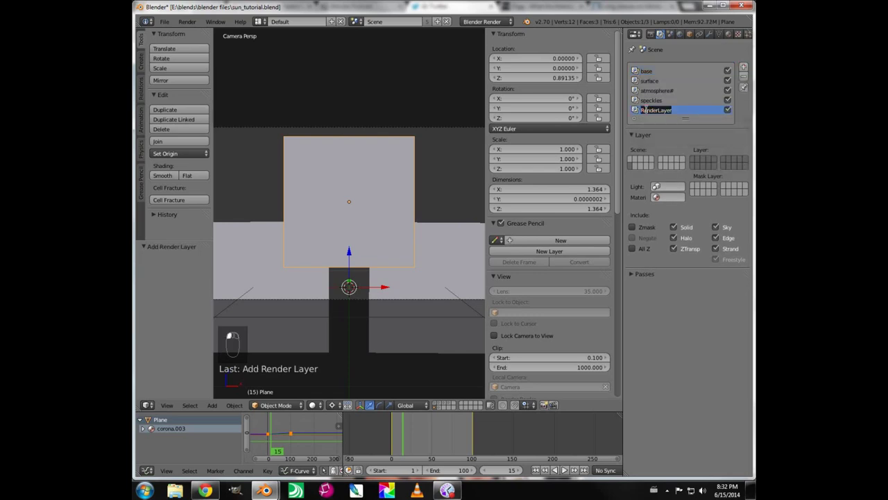
text(s)
key(Return)
click(693, 168)
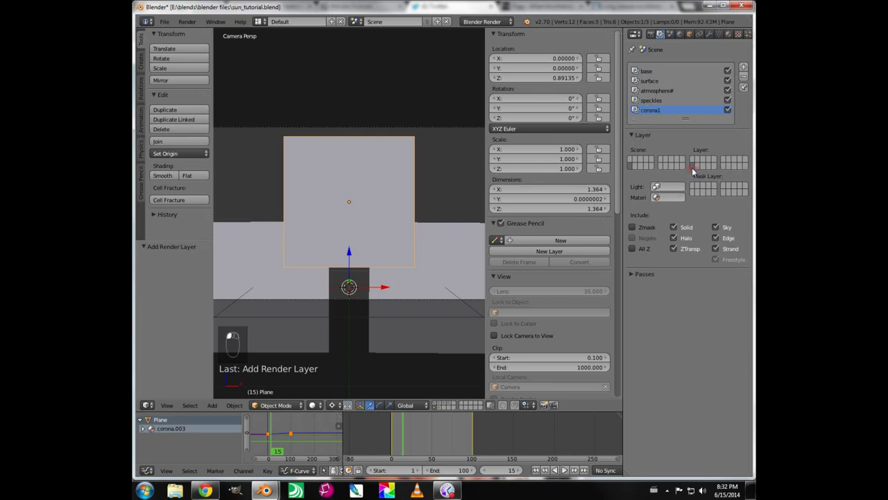
- Turn off compositing for the render and play back the rendered animation of the corona planes
click(650, 33)
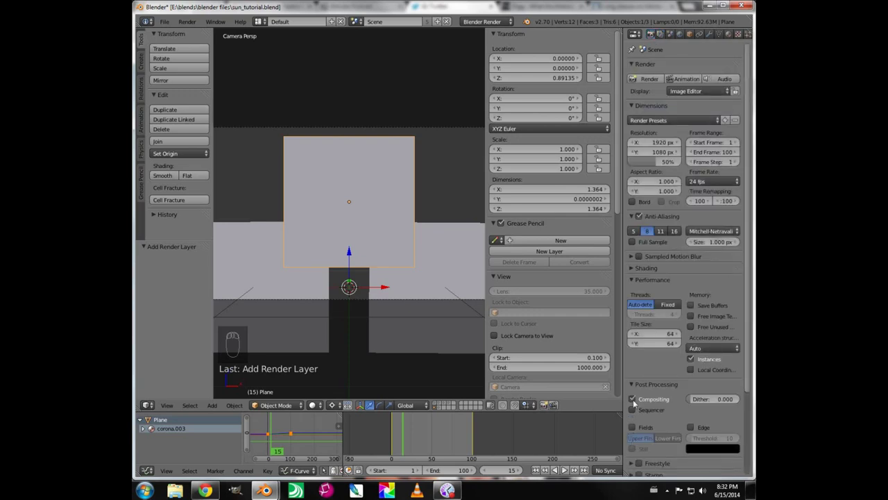
click(632, 400)
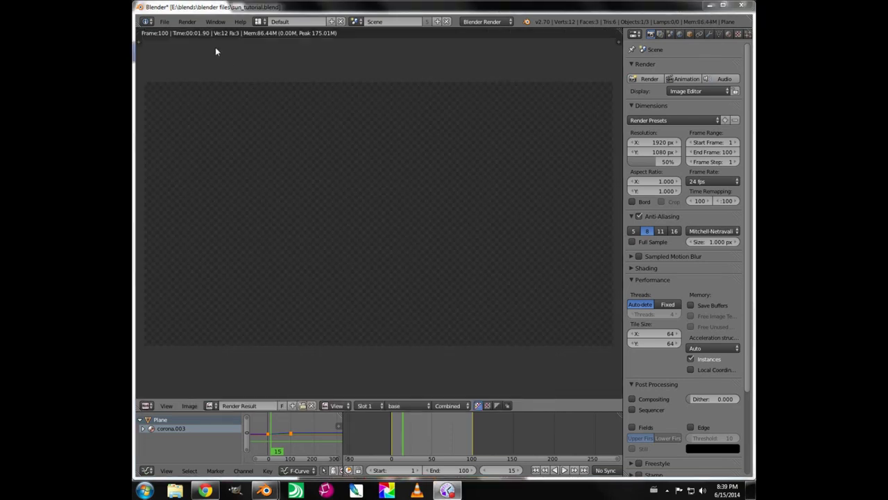
click(187, 22)
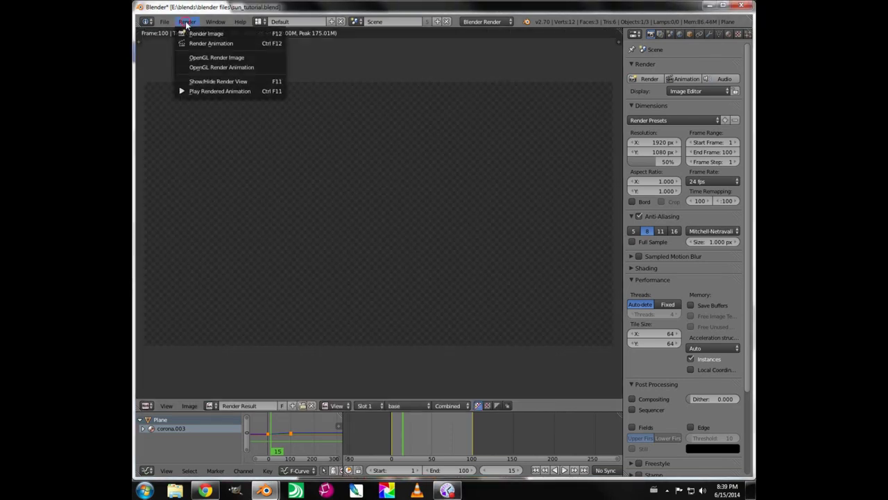
click(199, 91)
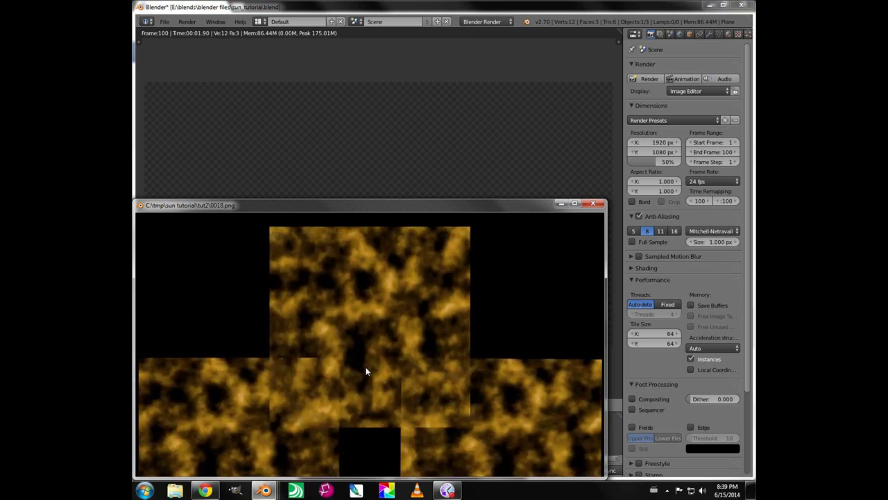
click(594, 205)
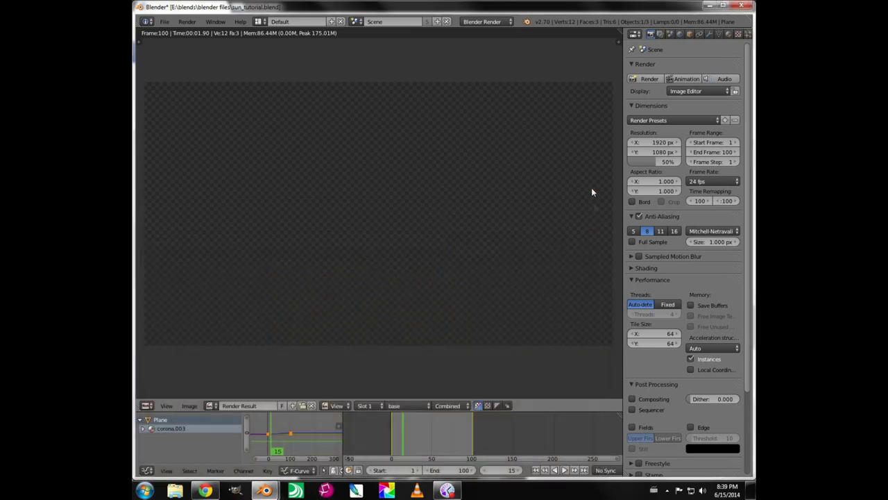
key(Escape)
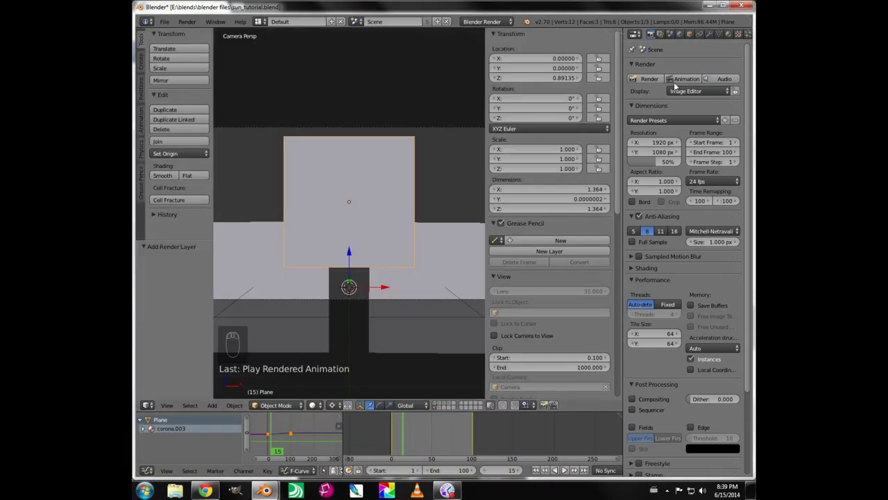
- At frame 100, set the upper plane's clouds texture Z offset to -1 and replace the offset keyframe
click(738, 34)
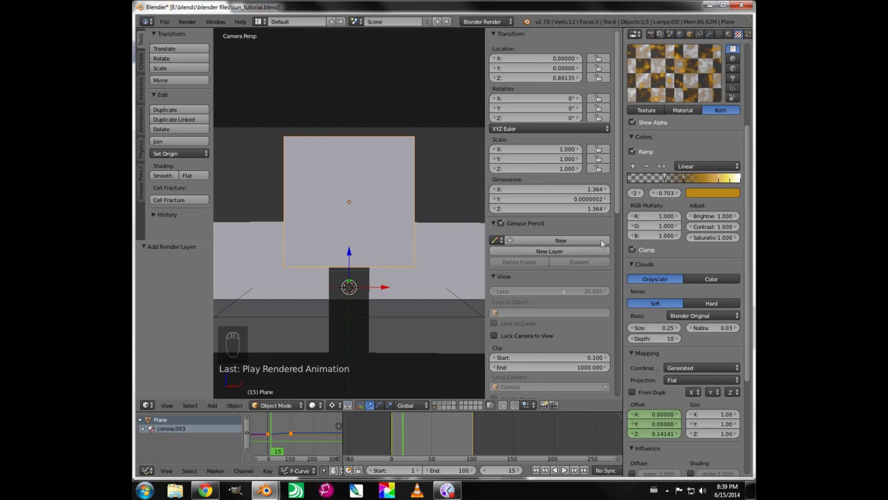
click(583, 470)
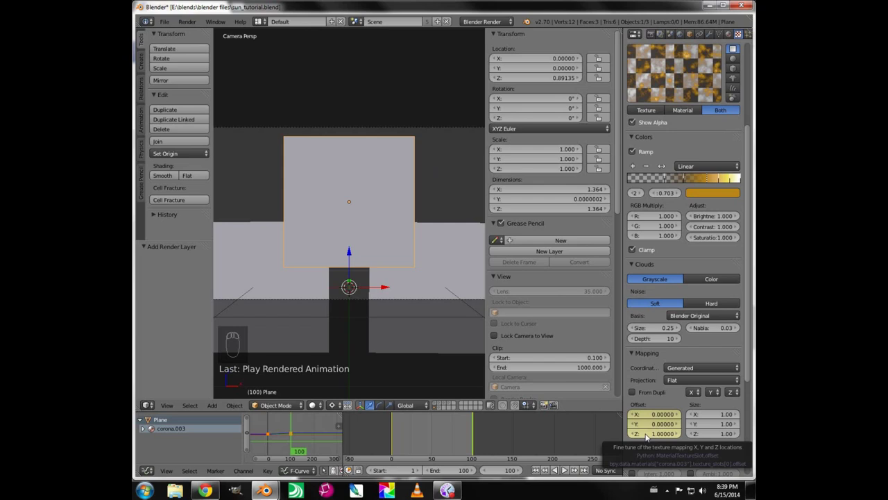
key(minus)
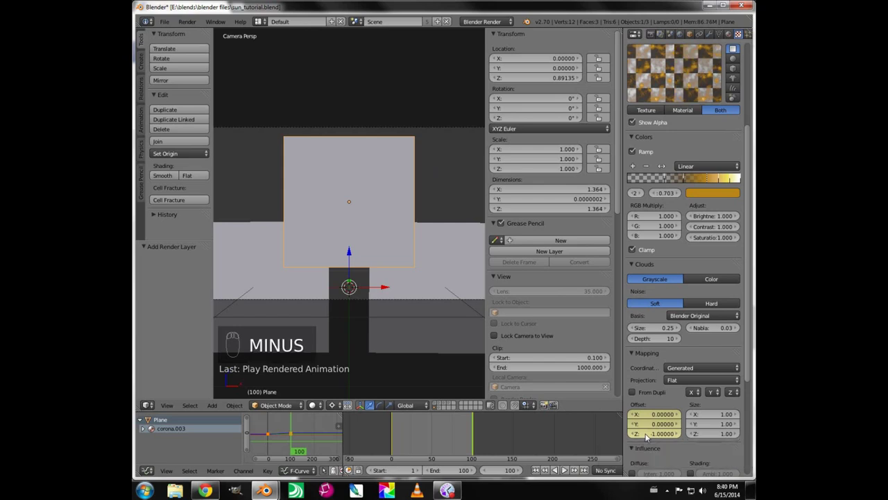
key(i)
key(i)
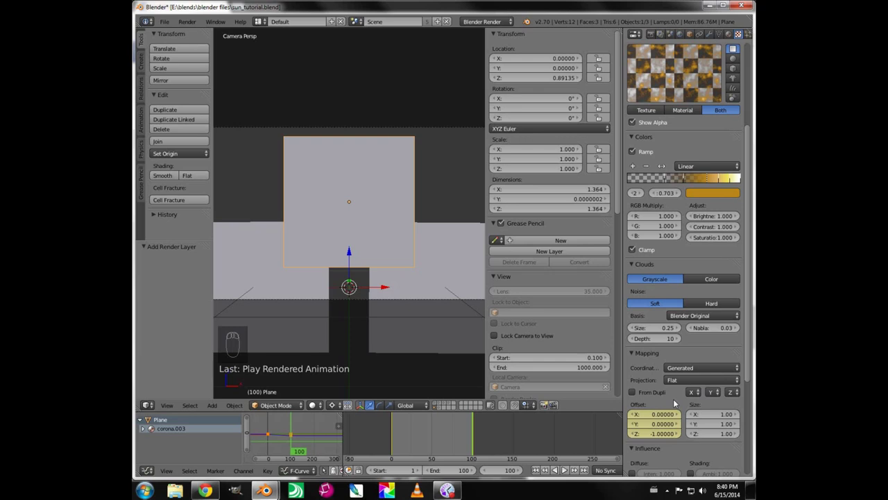
- Examine the upper plane's clouds texture settings at different magnifications, from the texture list through the color ramp to the mapping offset
key(KP_Subtract)
key(KP_Subtract)
key(KP_Subtract)
key(KP_Subtract)
key(KP_Subtract)
key(KP_Subtract)
key(KP_Subtract)
key(KP_Subtract)
key(KP_Subtract)
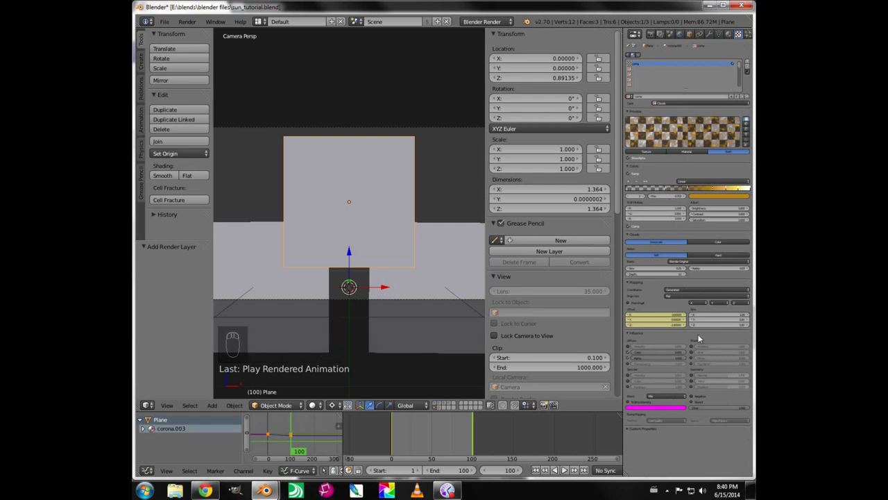
key(KP_Add)
key(KP_Add)
key(KP_Add)
key(KP_Add)
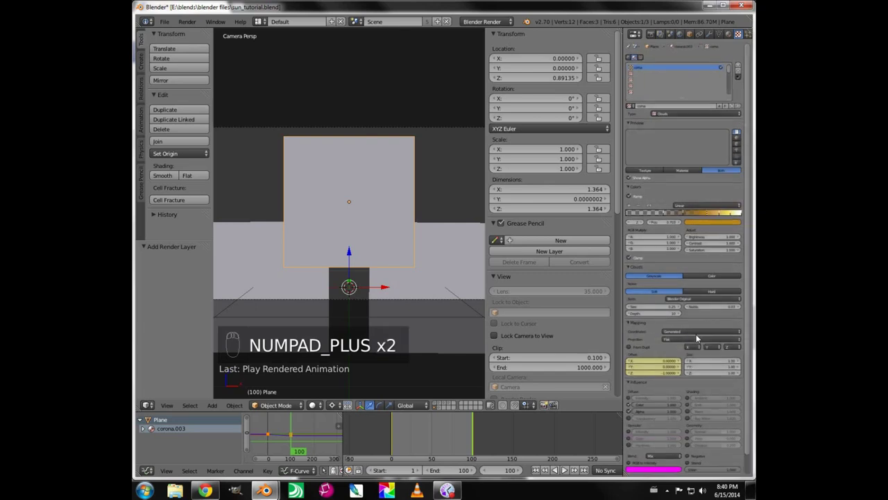
key(KP_Add)
key(KP_Add)
key(KP_Add)
key(KP_Add)
key(KP_Add)
key(KP_Add)
key(KP_Add)
key(KP_Add)
key(KP_Add)
key(KP_Add)
key(KP_Add)
key(KP_Add)
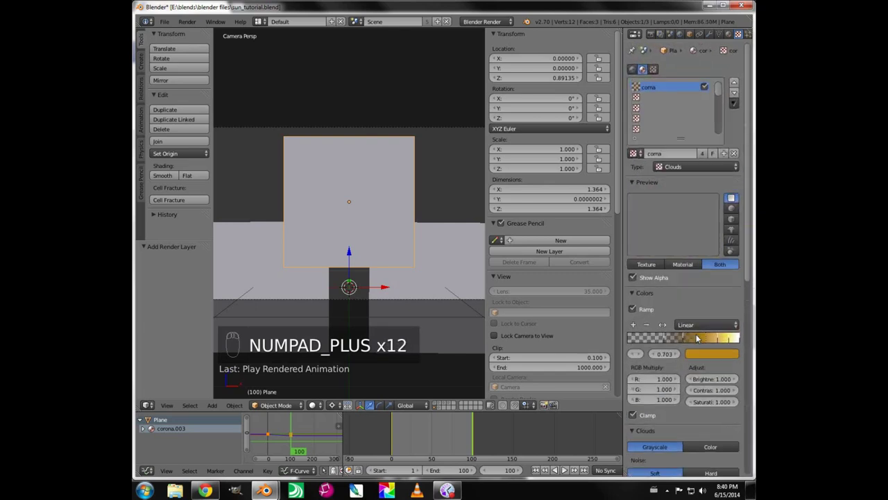
key(KP_Add)
key(KP_Add)
key(KP_Add)
key(KP_Add)
key(KP_Add)
key(KP_Add)
key(KP_Add)
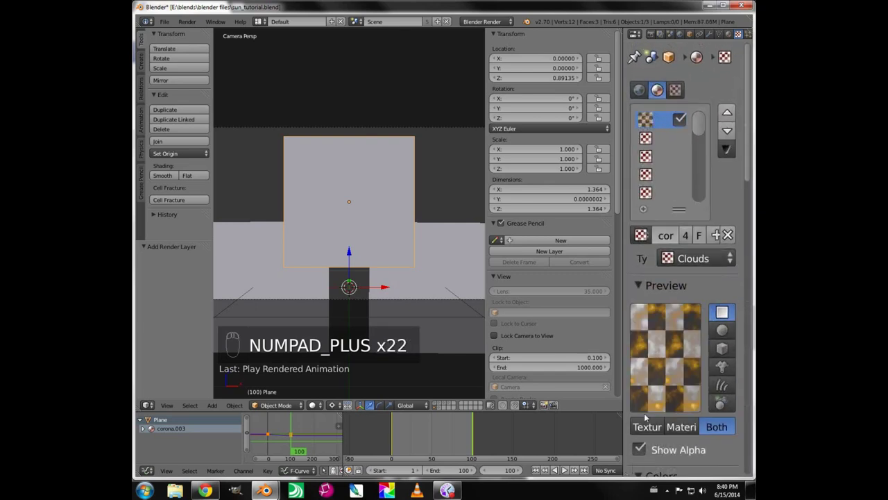
scroll(670, 167, down, 2)
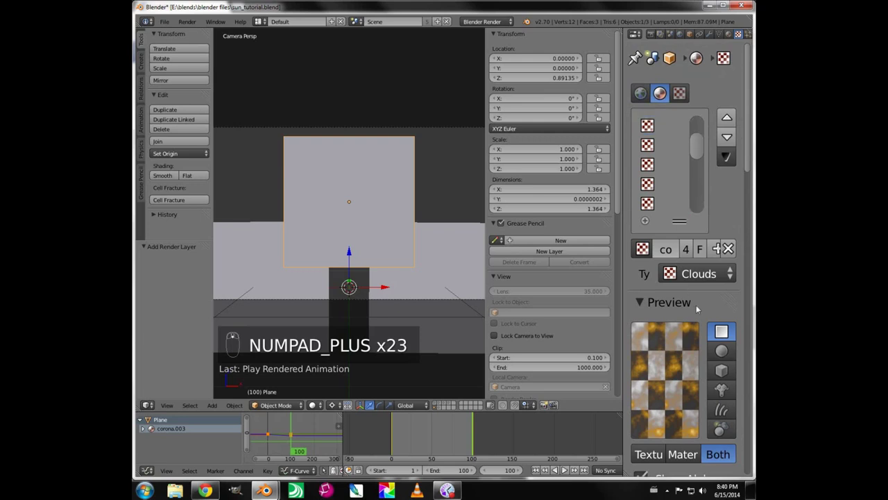
scroll(730, 286, down, 3)
scroll(730, 286, down, 8)
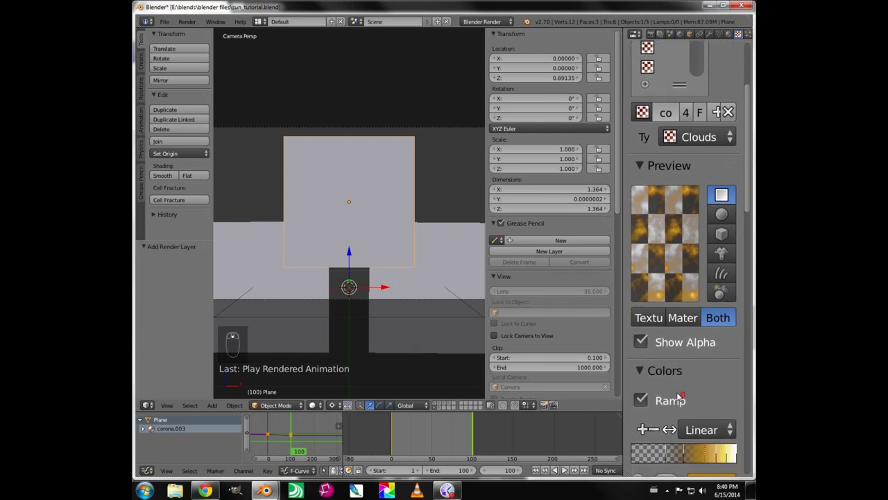
scroll(698, 354, down, 5)
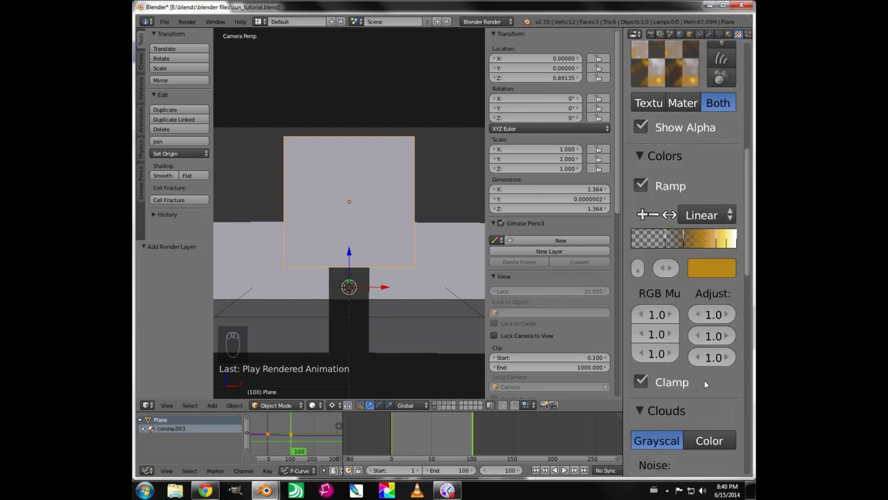
key(KP_Subtract)
key(KP_Subtract)
key(KP_Subtract)
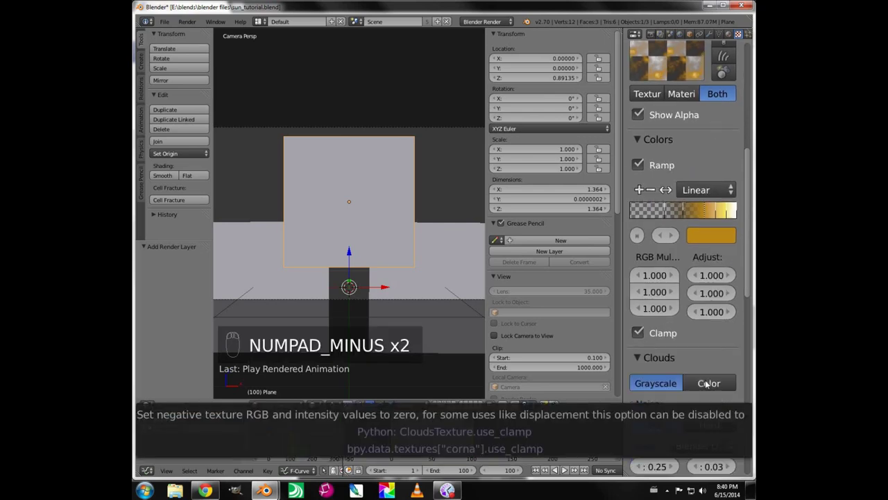
key(KP_Subtract)
key(KP_Subtract)
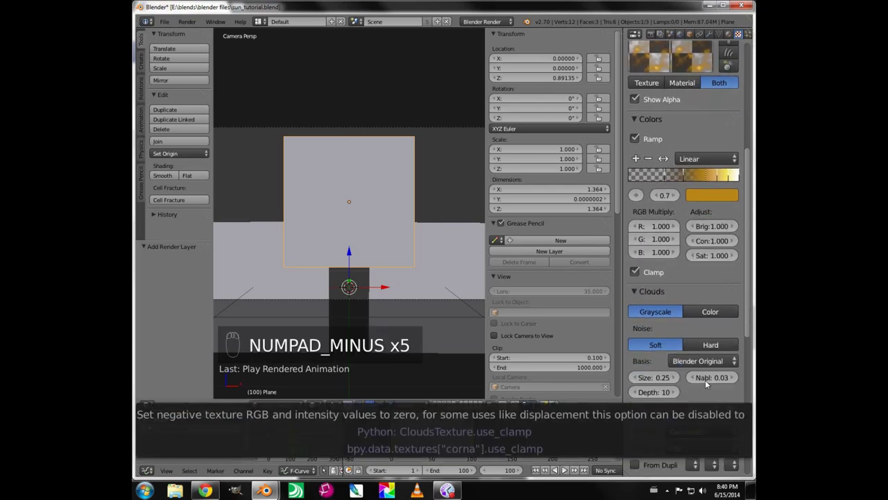
key(KP_Subtract)
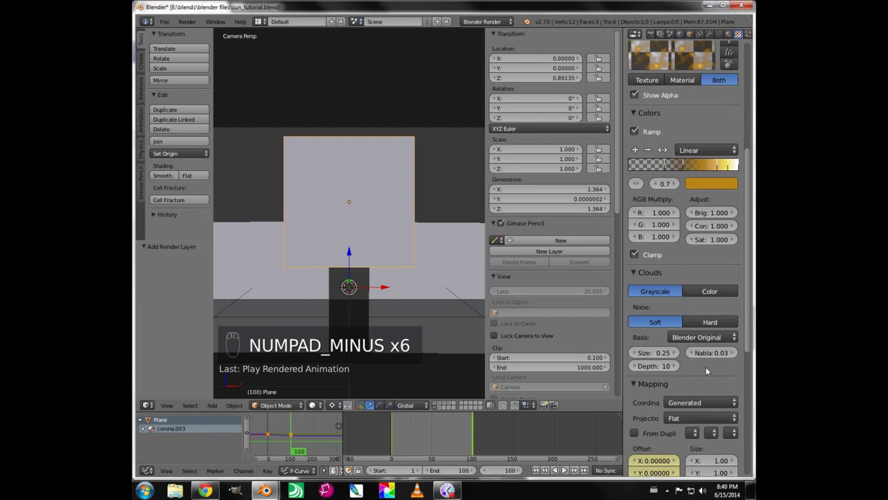
key(KP_Subtract)
scroll(708, 276, down, 2)
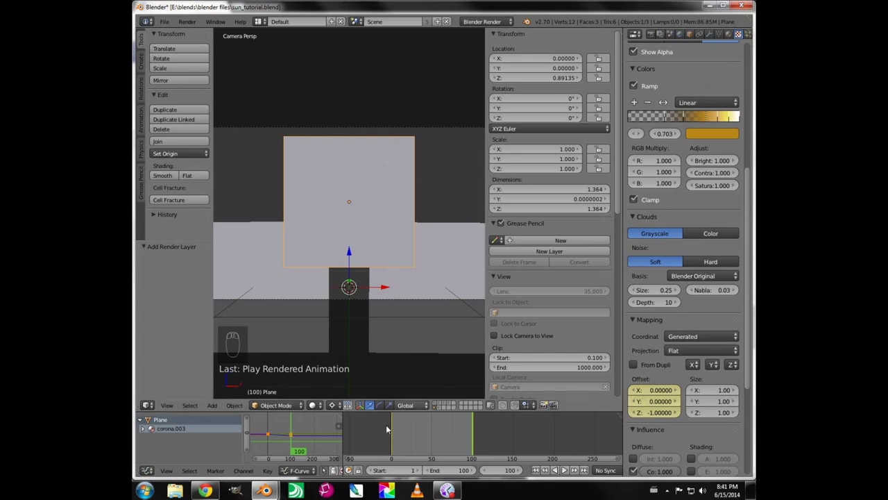
- Also show the layer with the diagonal corona planes and give the upper-left diagonal plane its own single-user copy of the corona material
click(442, 408)
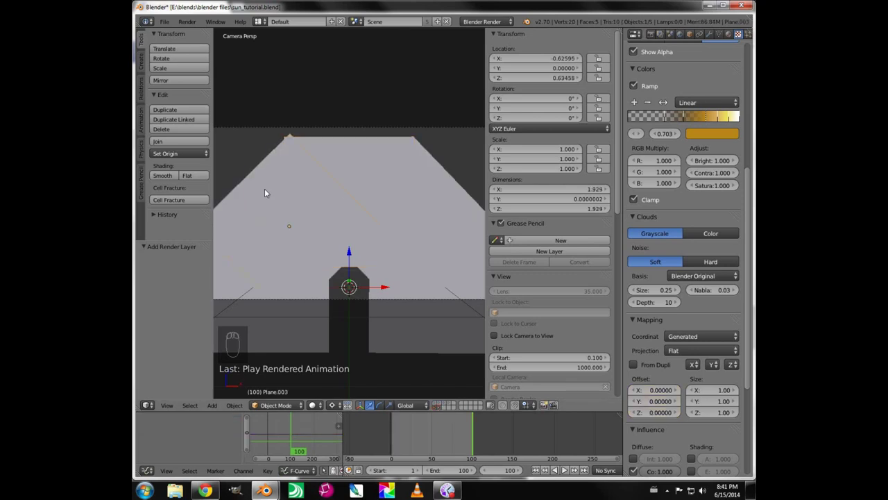
click(536, 470)
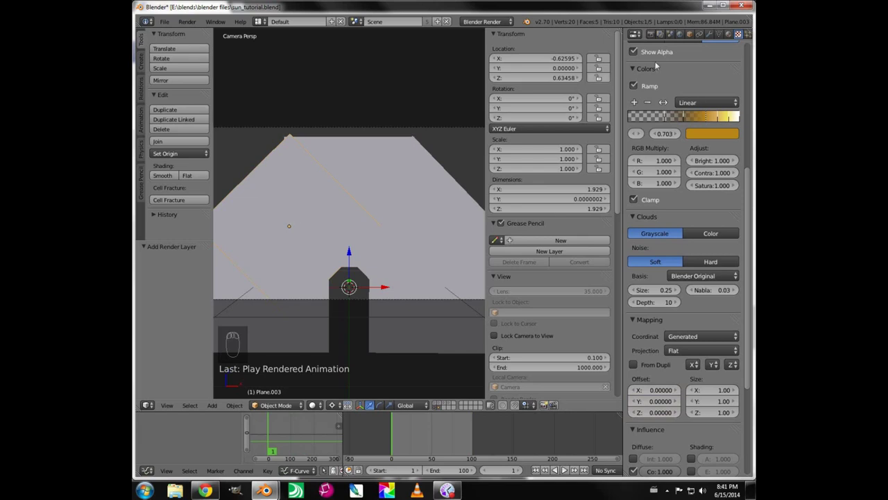
click(728, 35)
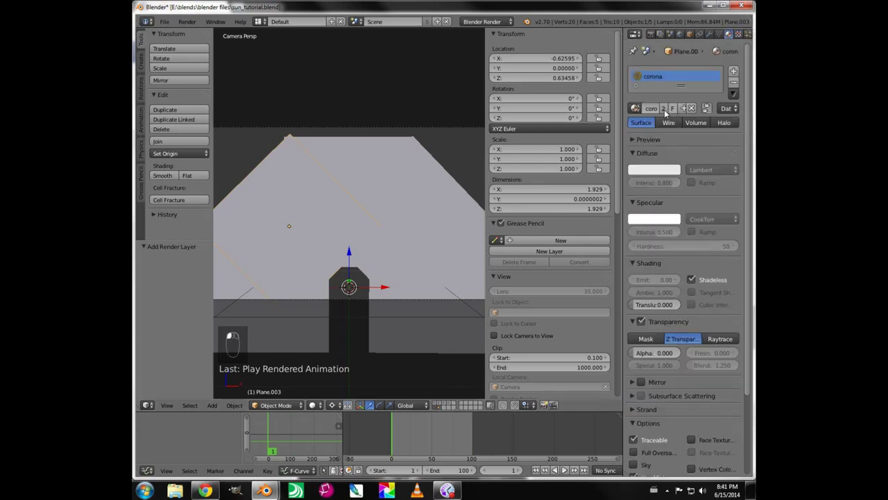
key(ctrl+Tab)
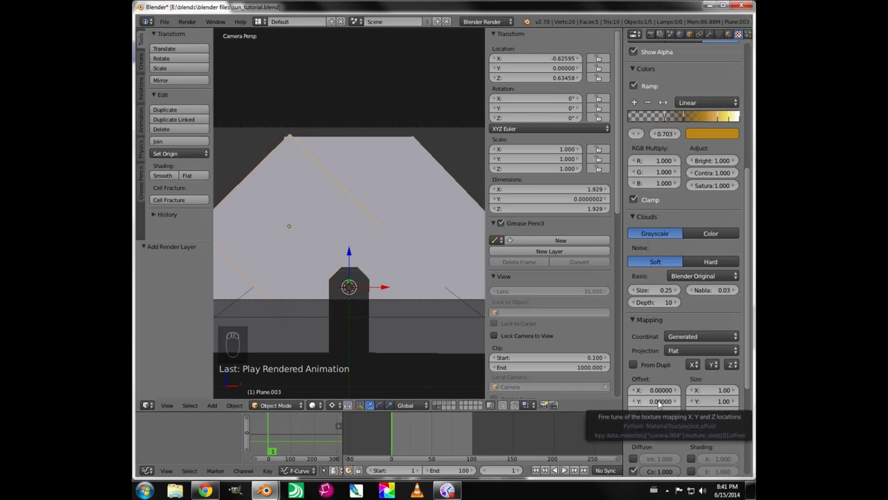
- Keyframe the upper-left diagonal plane's texture offset at 0 on frame 1 and at X 1, Z -1 on frame 100
key(i)
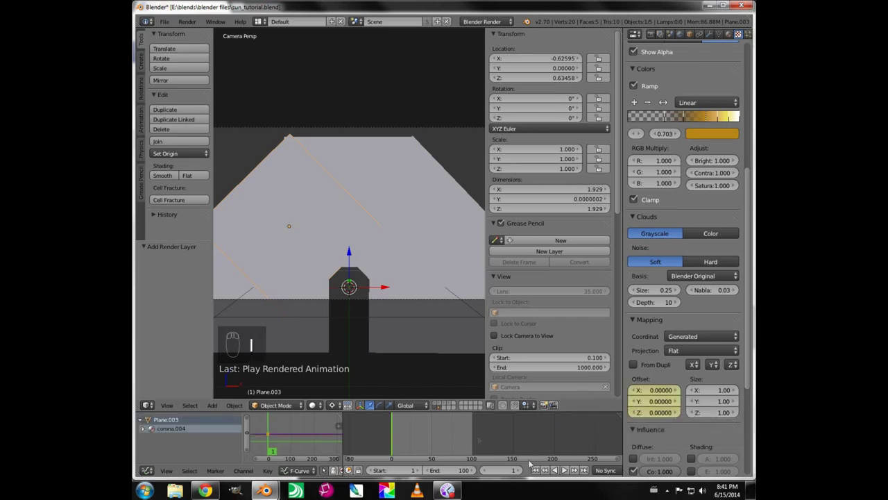
click(585, 470)
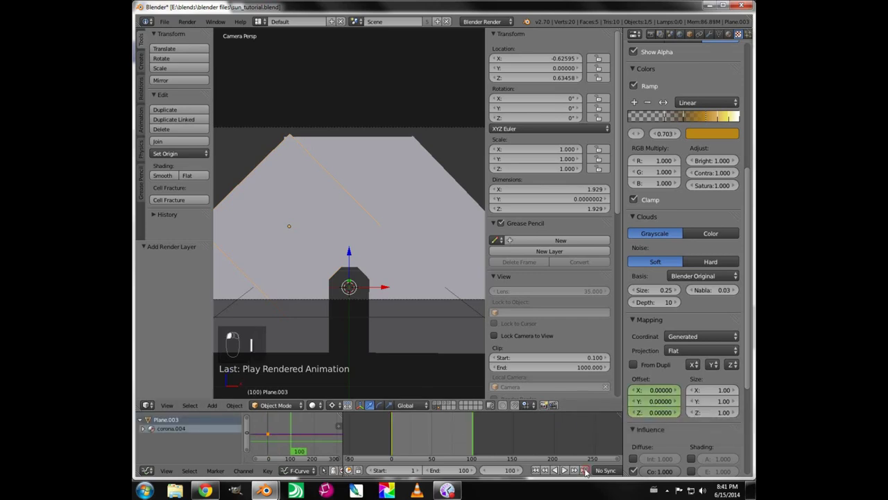
click(653, 393)
text(1)
click(647, 412)
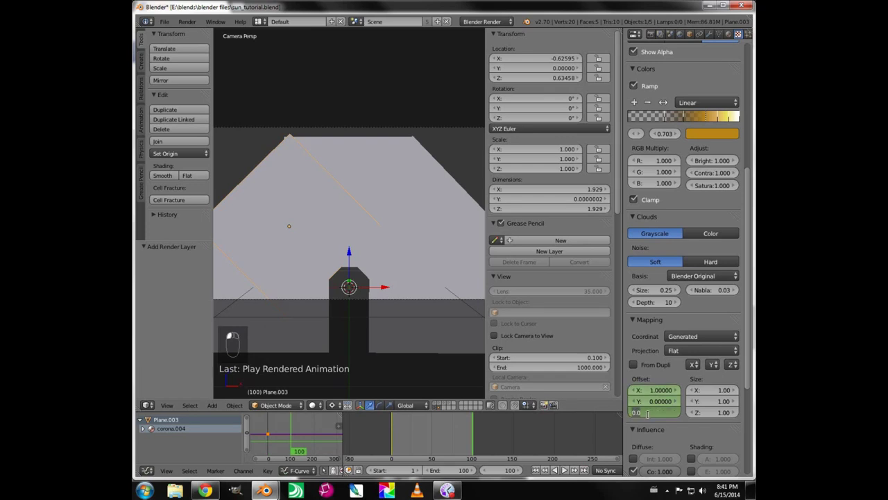
key(BackSpace)
key(BackSpace)
key(BackSpace)
text(-1)
key(Return)
key(i)
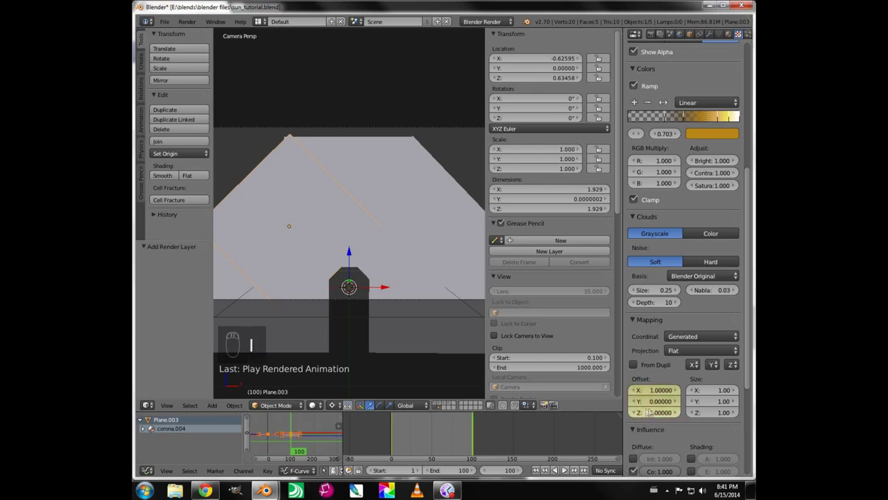
- Select the upper-right diagonal plane and keyframe its texture offset at 0 on frame 1
right_click(447, 198)
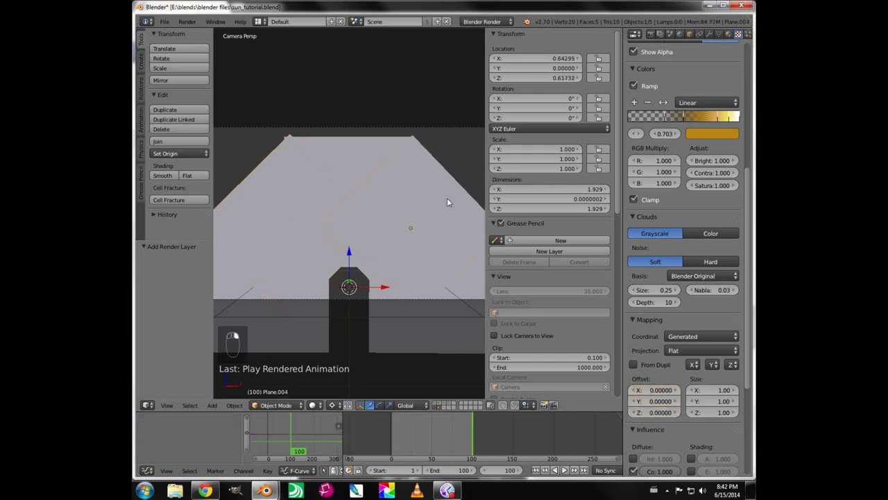
scroll(694, 104, up, 5)
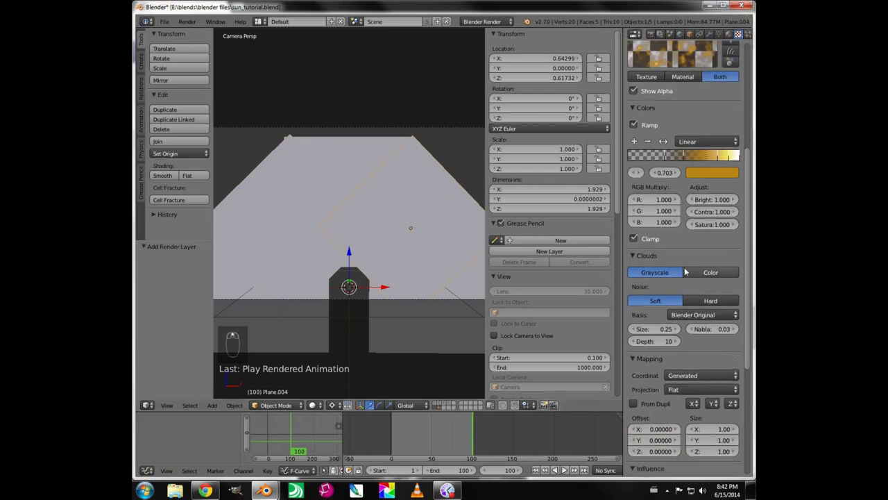
click(729, 34)
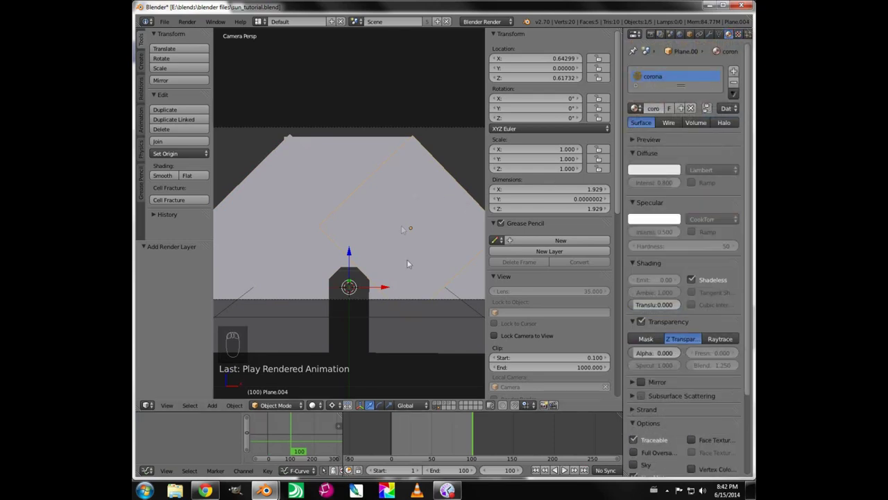
click(738, 34)
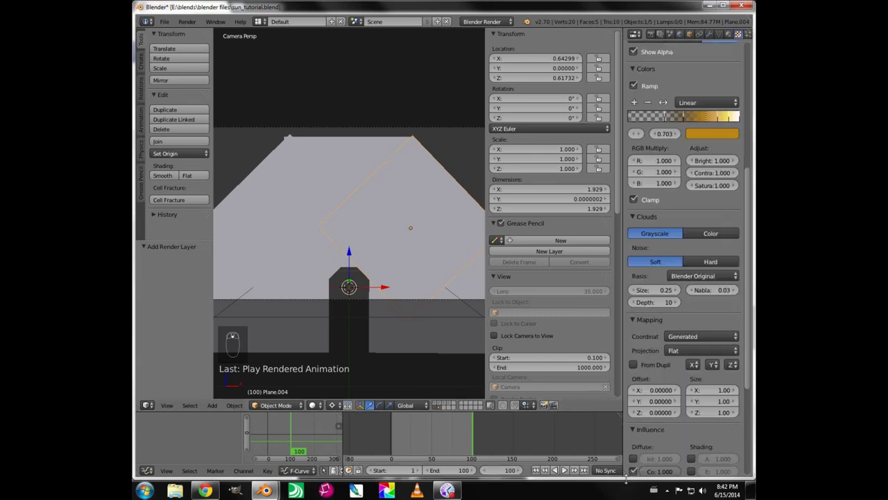
click(535, 471)
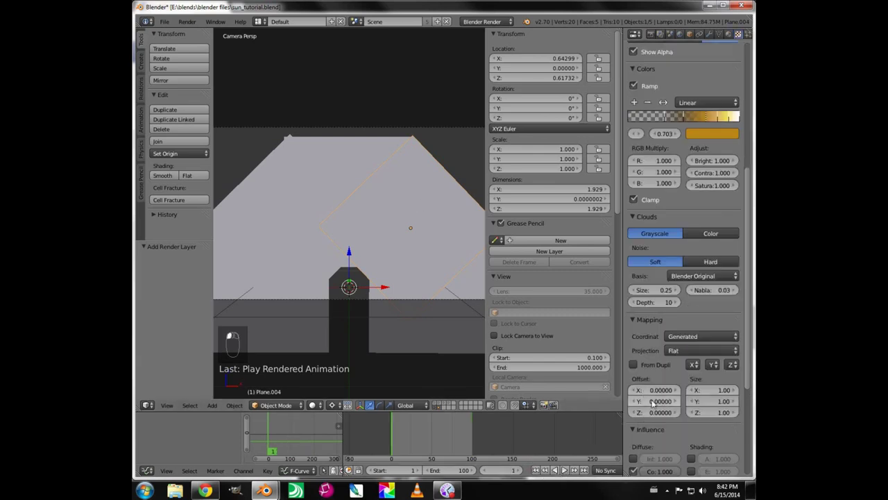
key(i)
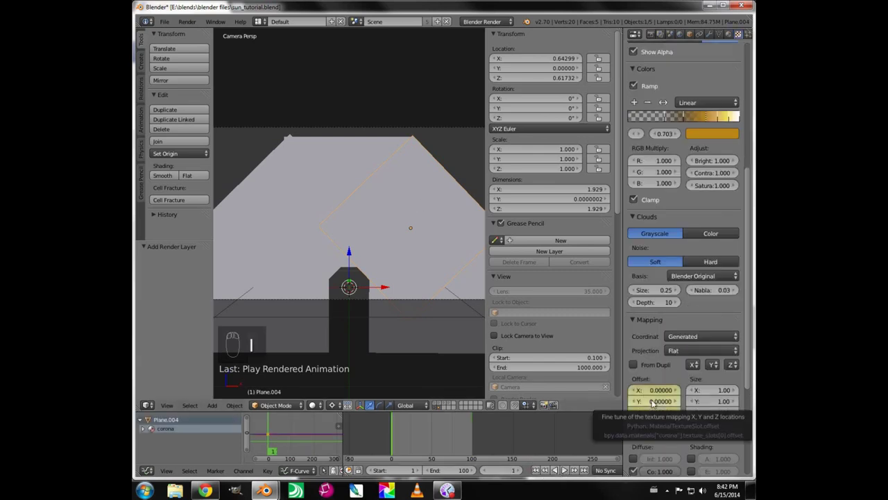
- Keyframe the upper-right diagonal plane's texture offset at X -1, Z -1 on frame 100
click(585, 470)
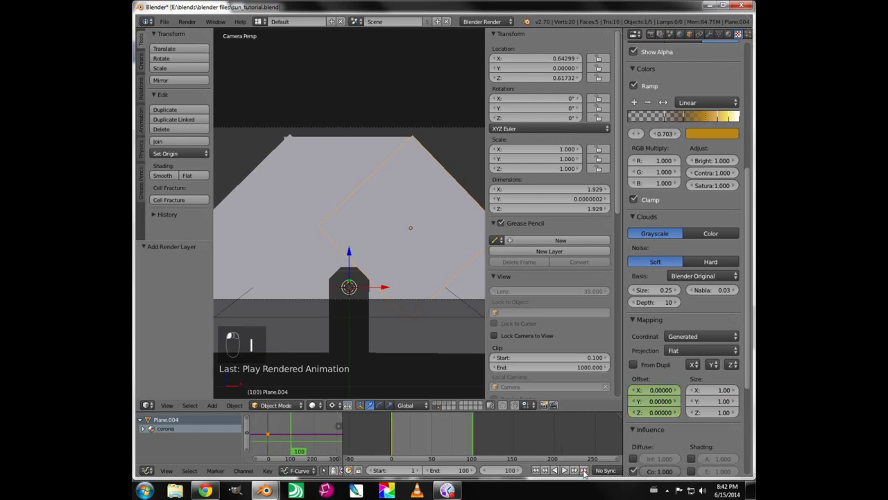
click(648, 392)
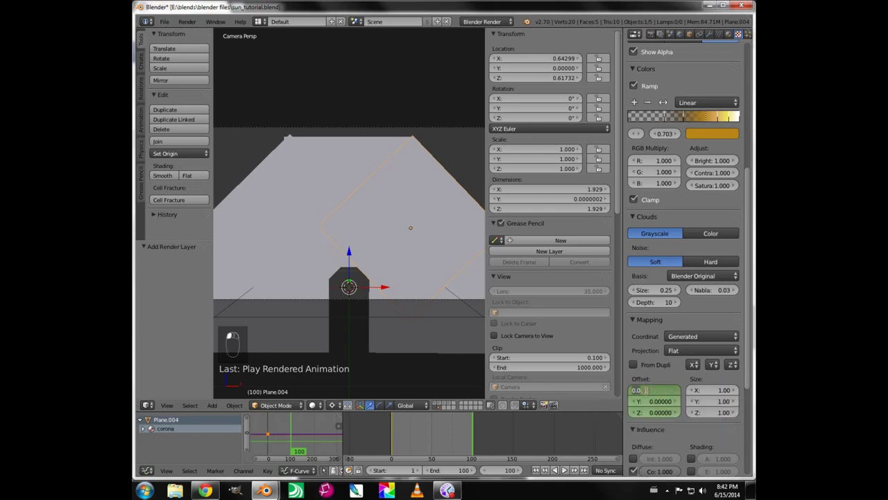
key(BackSpace)
click(647, 412)
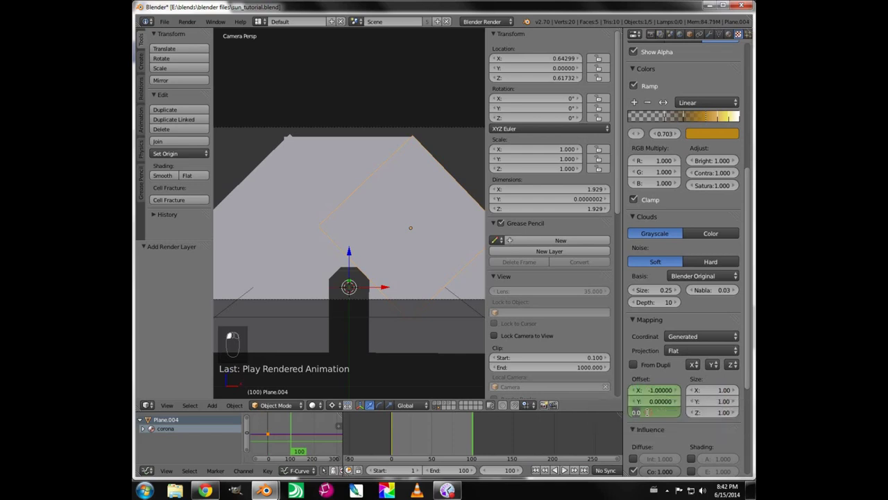
text(-1)
key(Return)
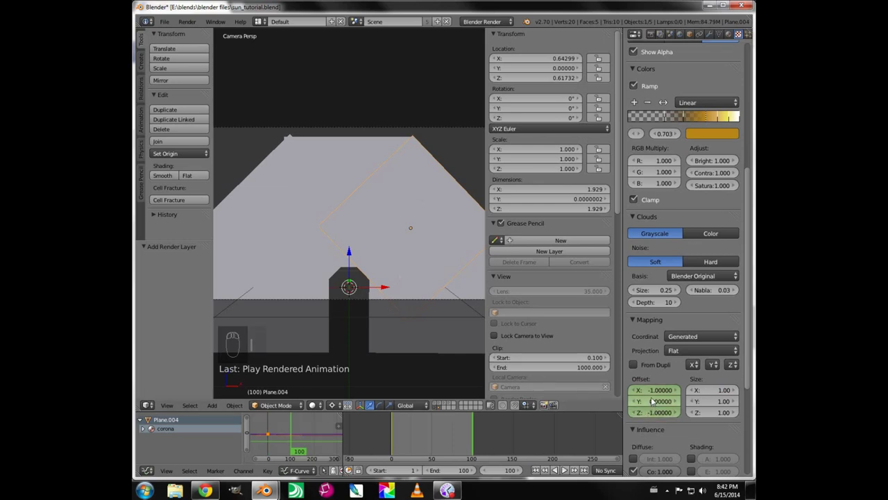
key(i)
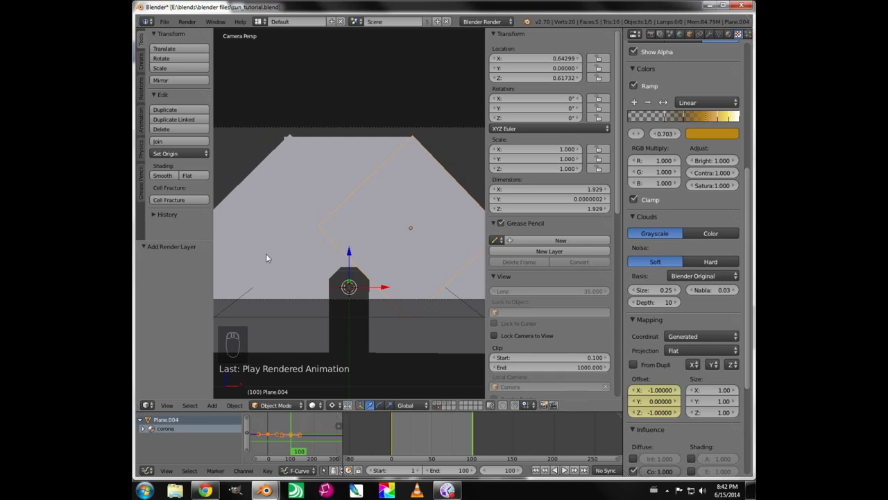
- Set the keyframe interpolation of the texture offset curves for both diagonal corona planes
key(t)
click(286, 439)
right_click(279, 209)
key(t)
click(299, 441)
right_click(348, 155)
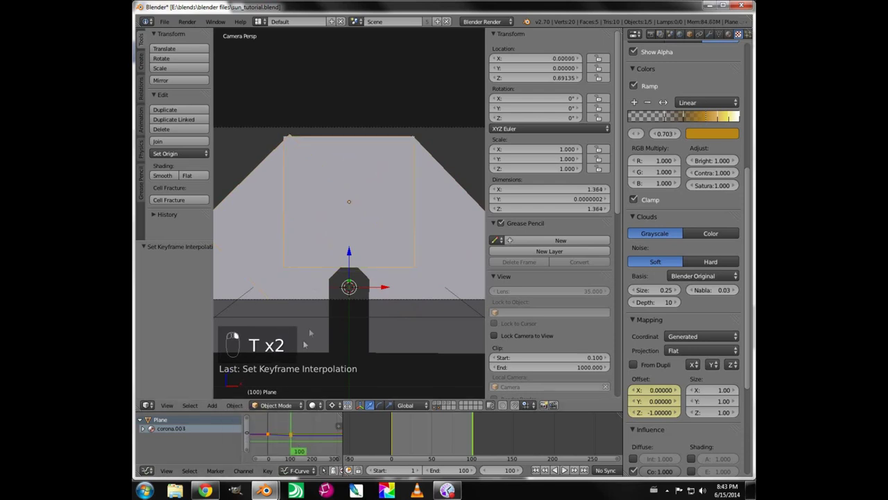
right_click(419, 230)
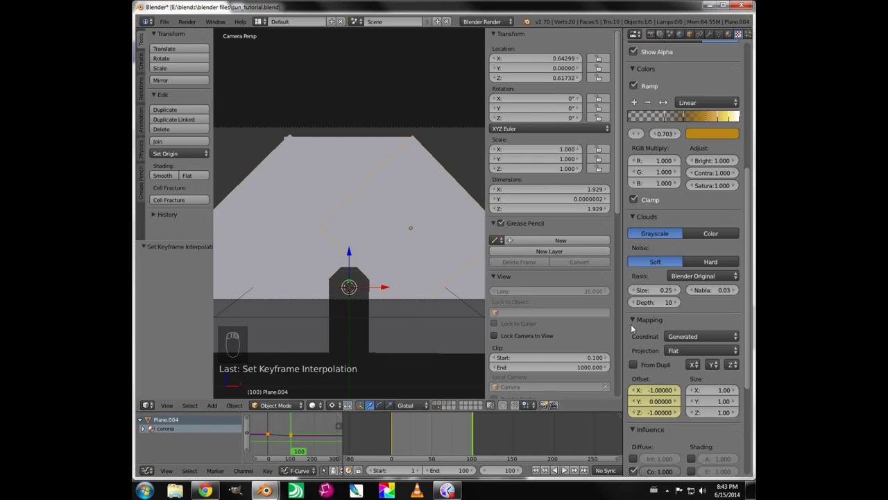
- Add a render layer named corona2 and assign it to the scene layer holding the diagonal corona planes
scroll(631, 325, up, 8)
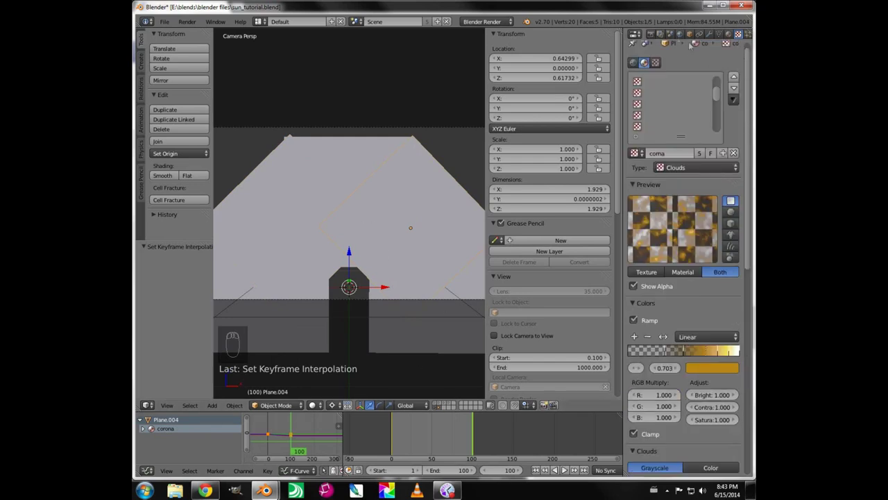
click(659, 34)
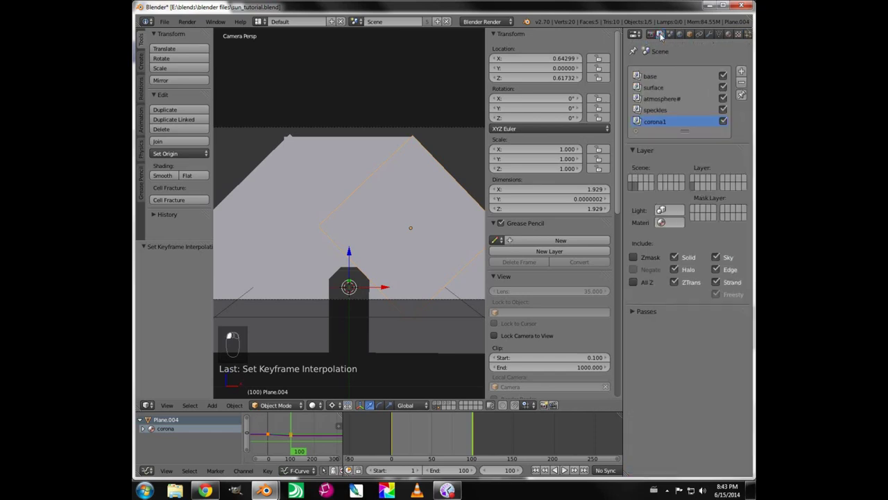
click(741, 72)
click(667, 123)
double_click(666, 122)
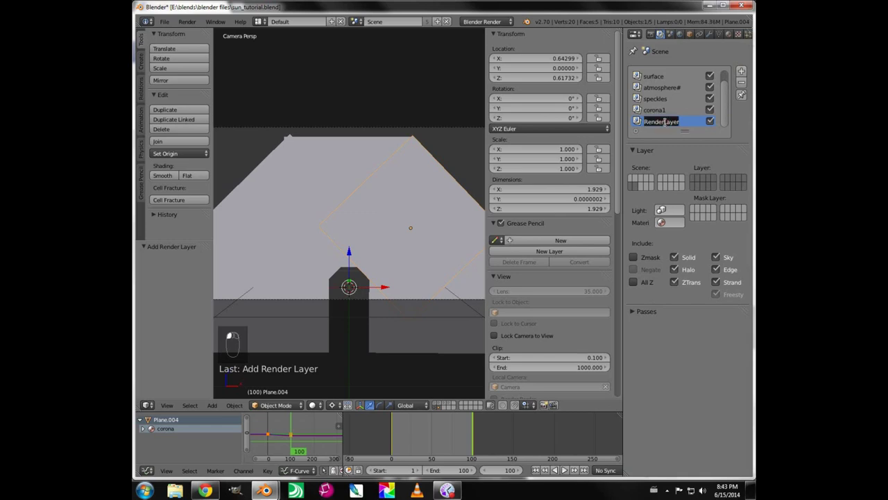
text(corona2)
key(Return)
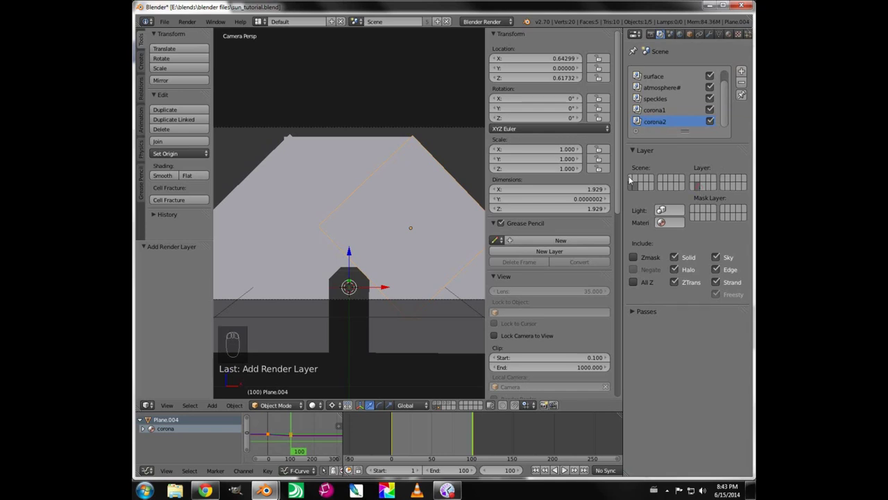
- Make all the scene layers with the sun spheres and both sets of corona planes visible together
key(Return)
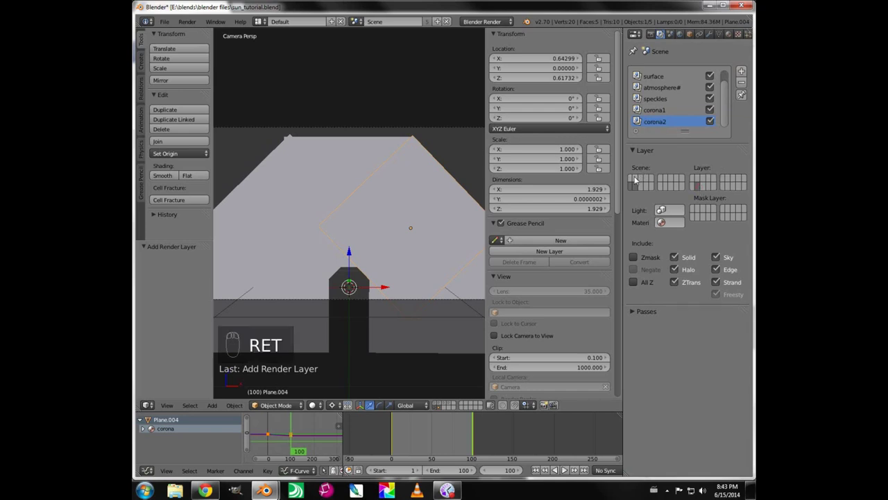
key(Return)
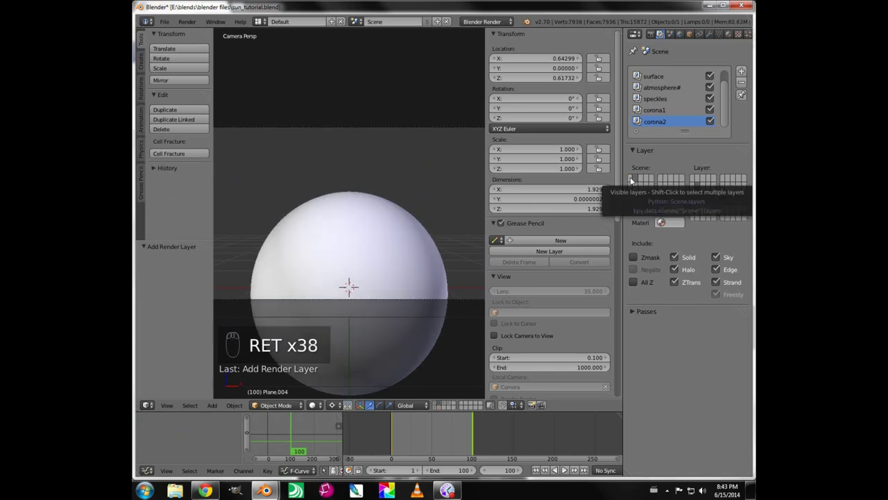
click(631, 180)
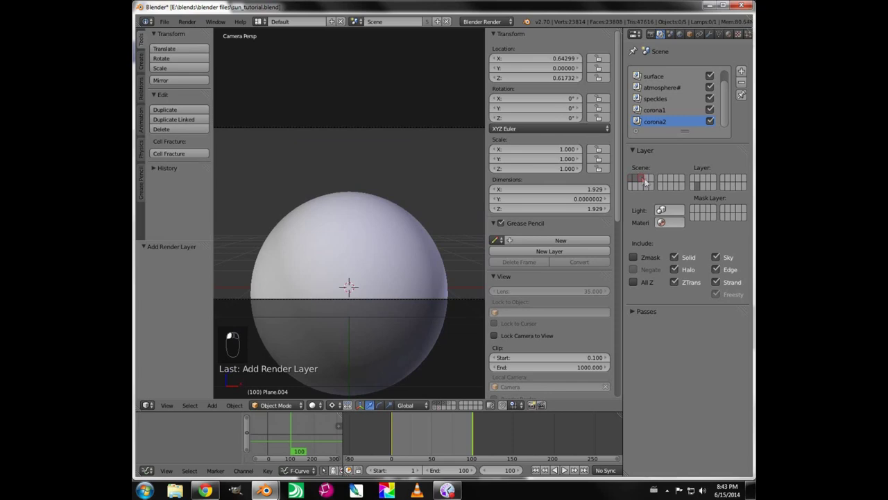
click(631, 186)
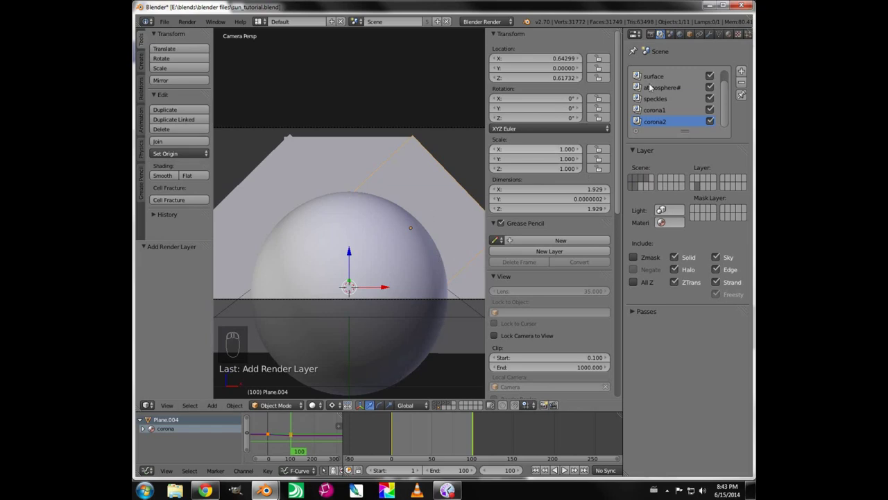
- Set the render's alpha mode to Transparent in the shading settings
click(651, 34)
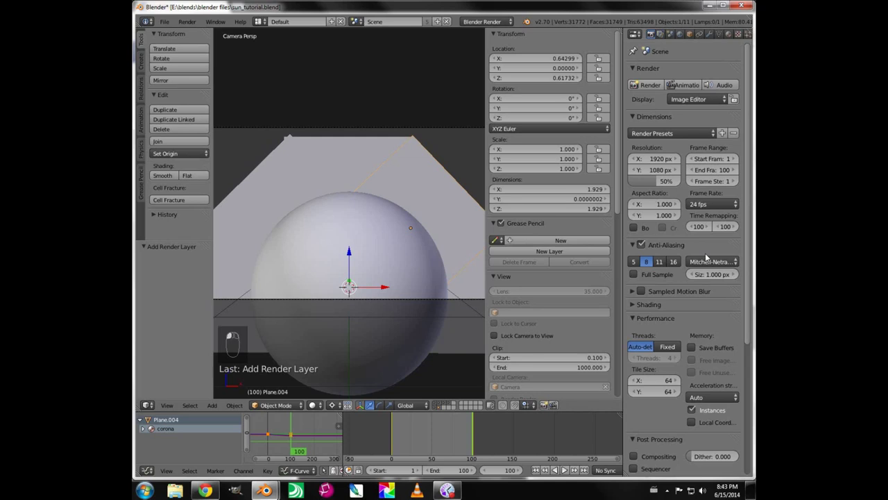
click(637, 306)
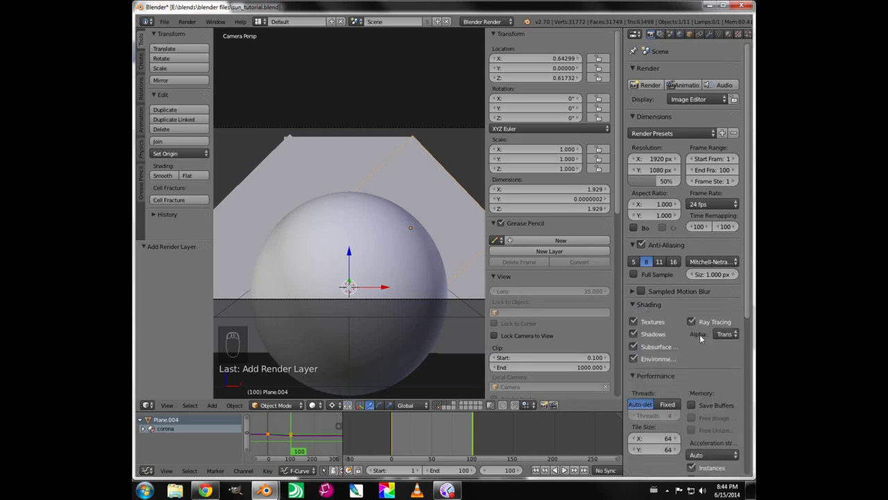
click(725, 335)
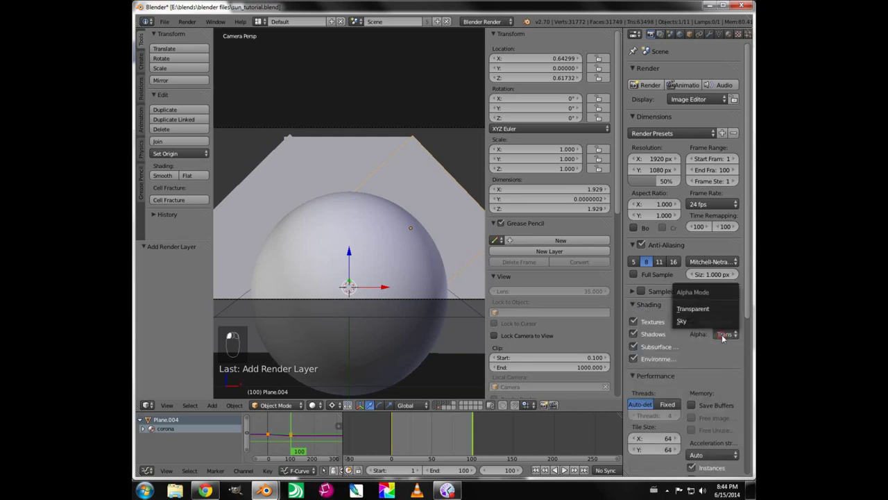
click(687, 309)
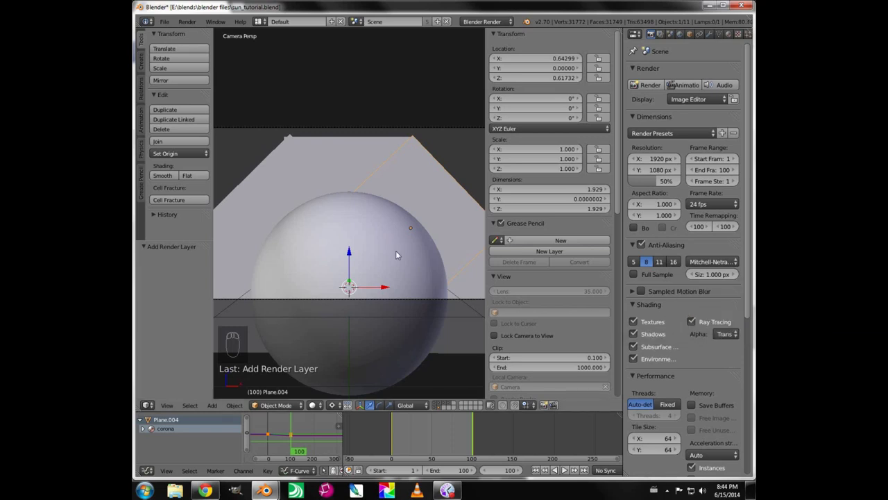
- Render frame 100 and display the corona1 render layer of the result
click(653, 85)
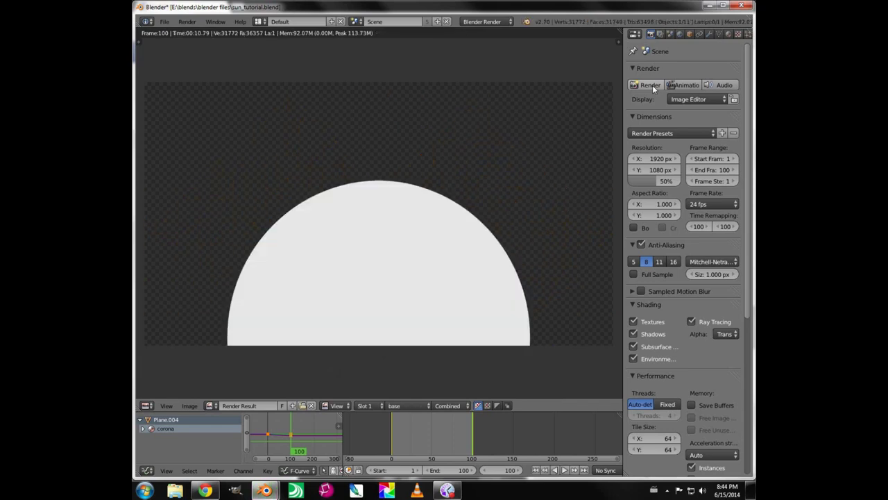
click(399, 406)
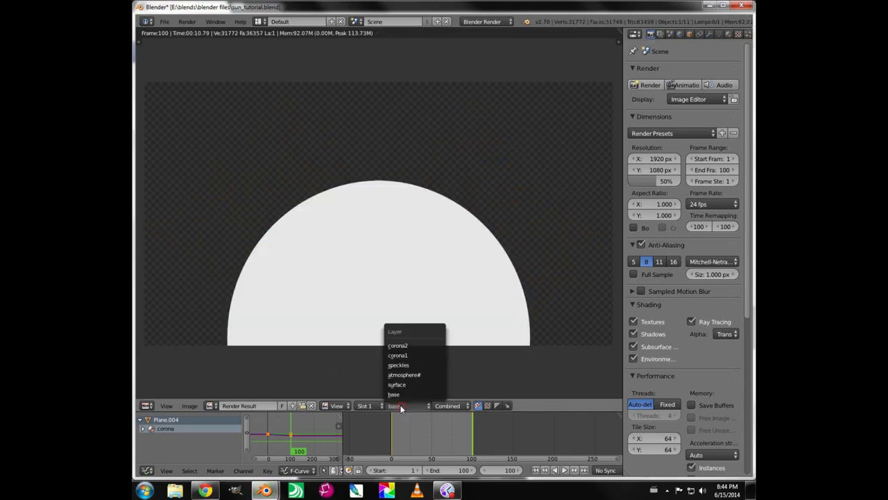
click(401, 355)
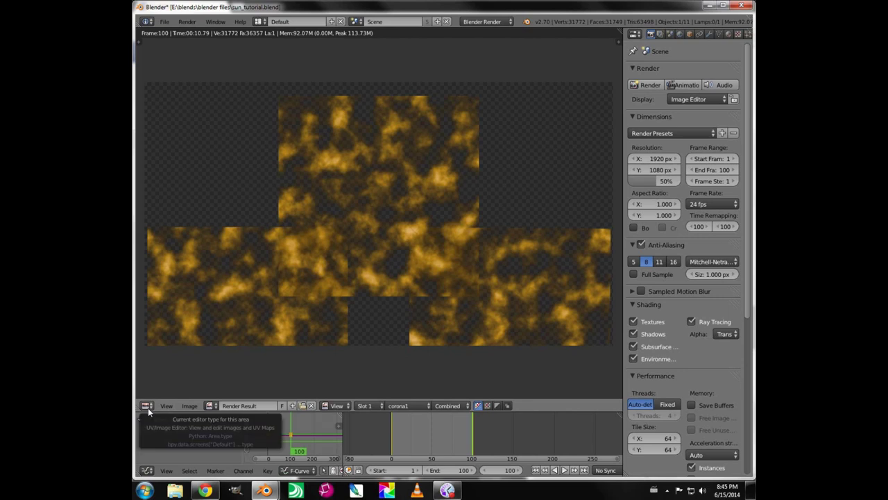
- Switch the image editor to mask mode and create a new mask named corna1
click(336, 407)
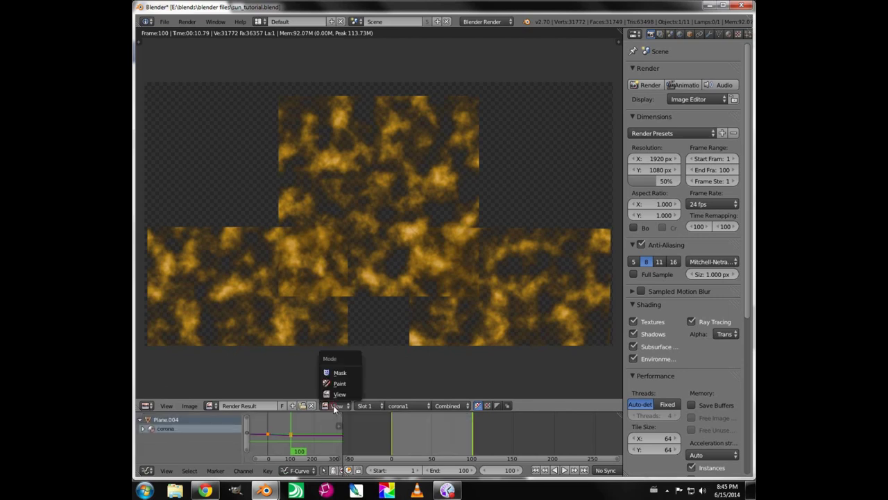
click(340, 374)
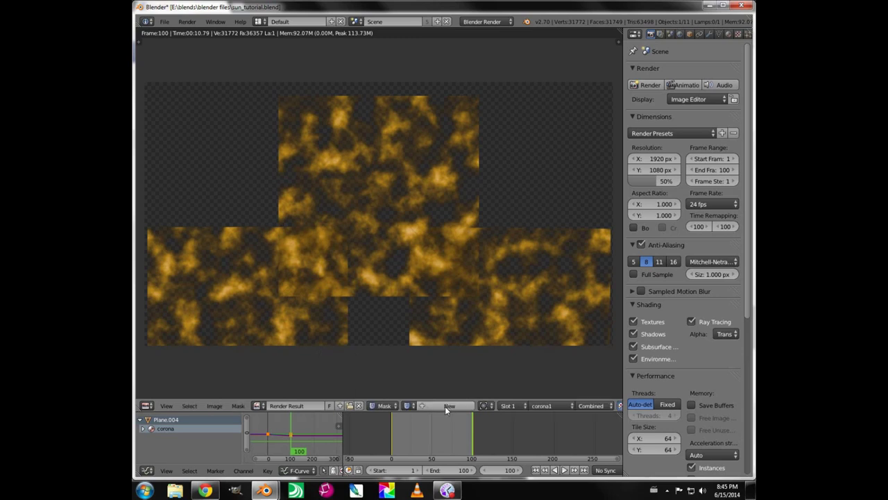
click(445, 406)
click(438, 406)
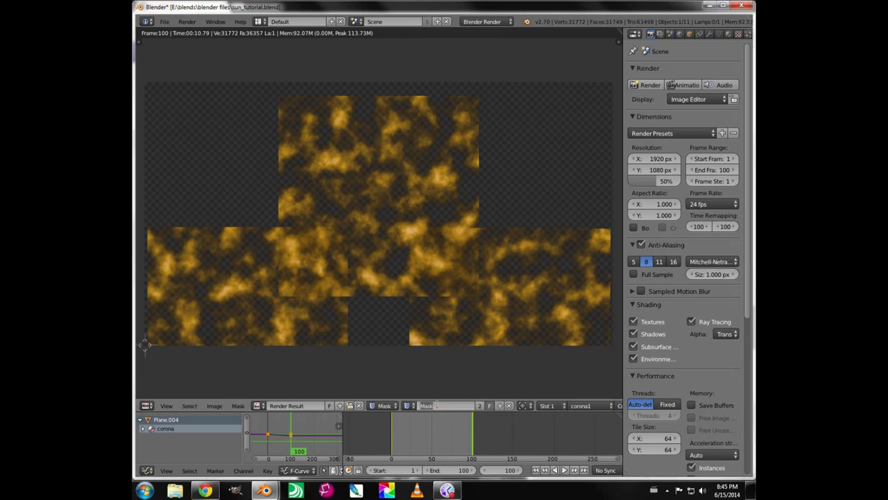
text(corona1)
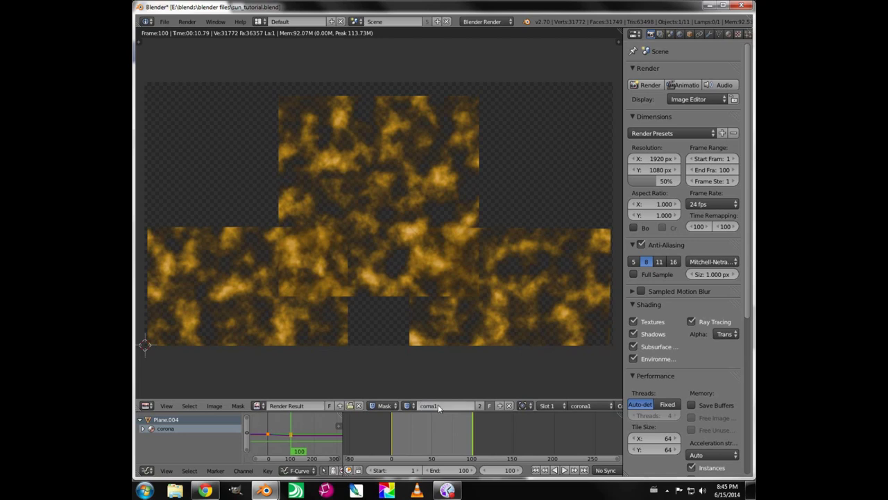
key(Return)
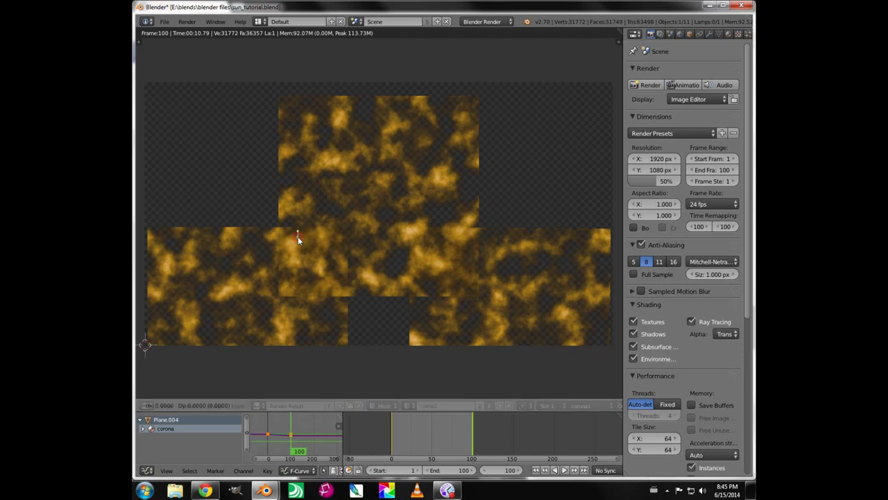
- Draw a rounded mask outline across the lower half of the upper corona plane, placing its points counterclockwise from the lower-left
ctrl+drag(298, 240, 313, 247)
ctrl+click(380, 261)
ctrl+click(431, 261)
ctrl+click(462, 241)
ctrl+click(470, 211)
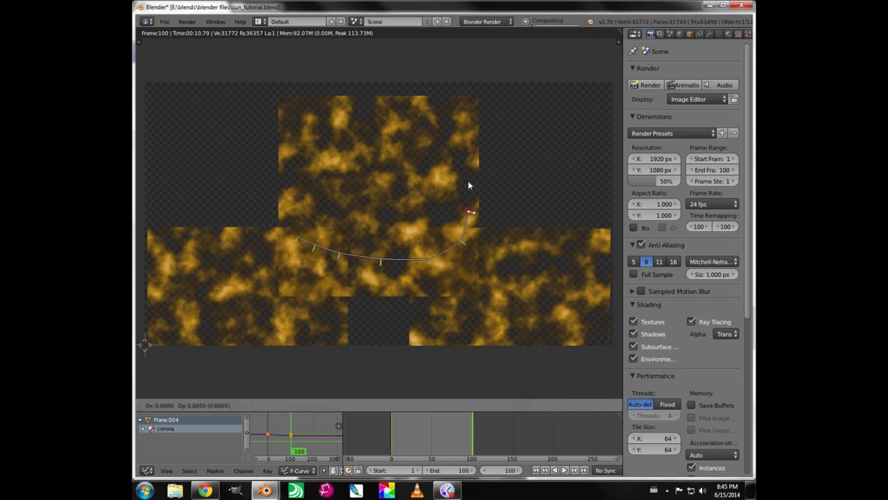
ctrl+click(469, 167)
ctrl+click(408, 168)
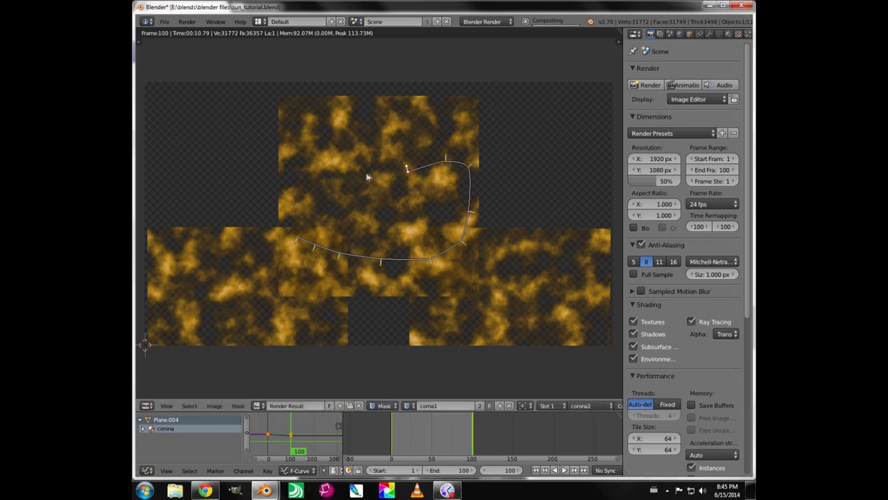
ctrl+click(330, 174)
ctrl+click(306, 184)
- Select all mask points, display the corona1 render layer behind the mask and expand its feather evenly outward
key(a)
key(a)
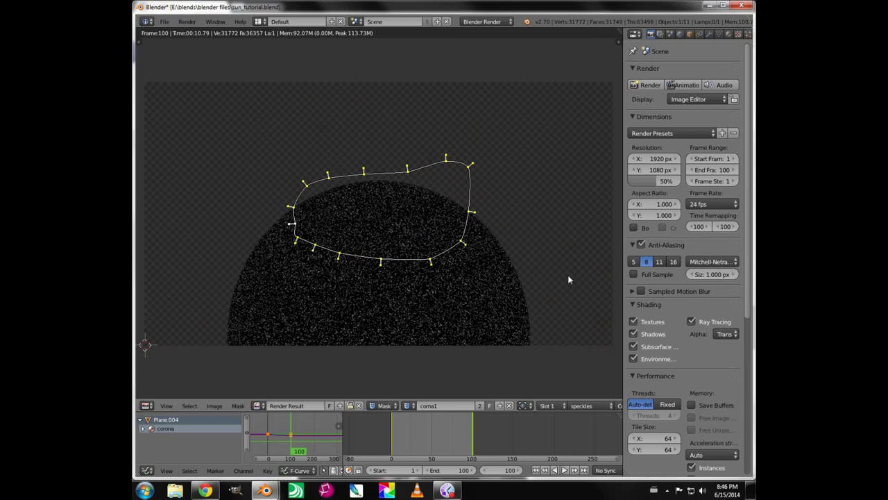
click(583, 408)
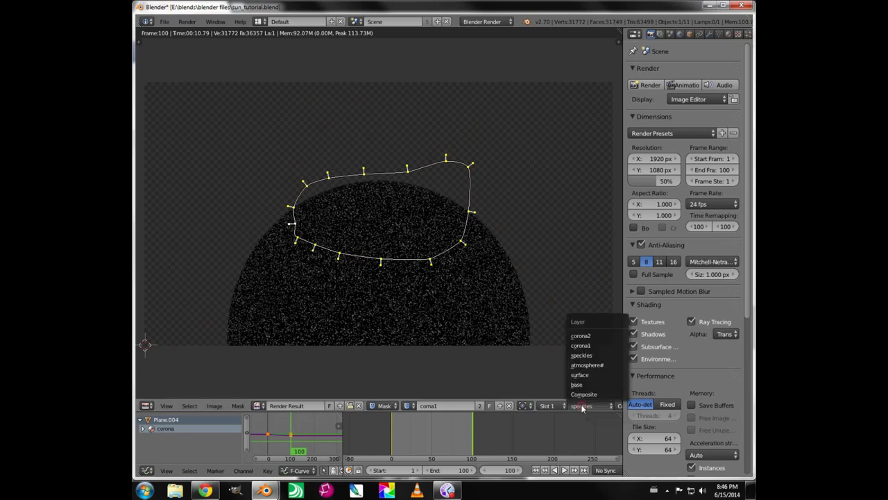
click(580, 345)
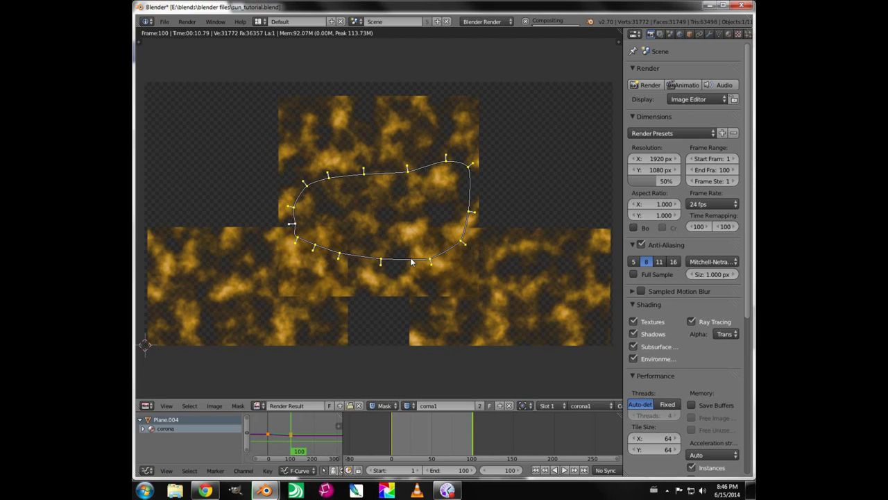
key(alt+s)
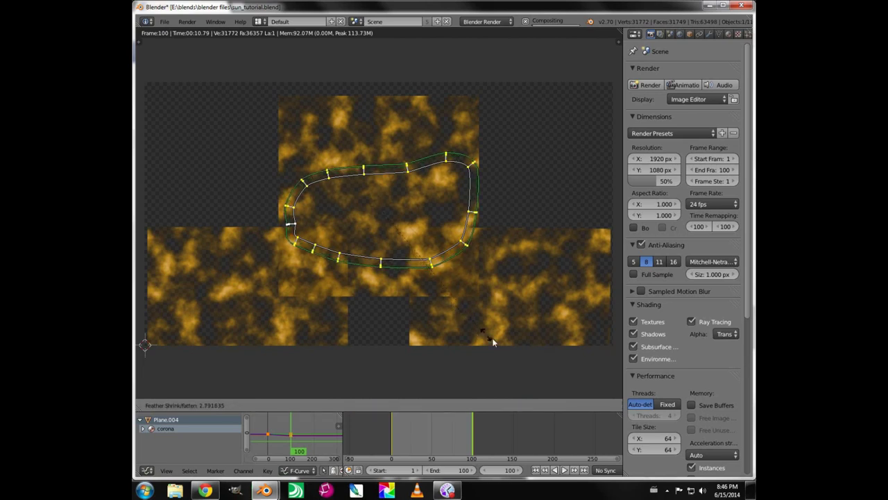
click(389, 169)
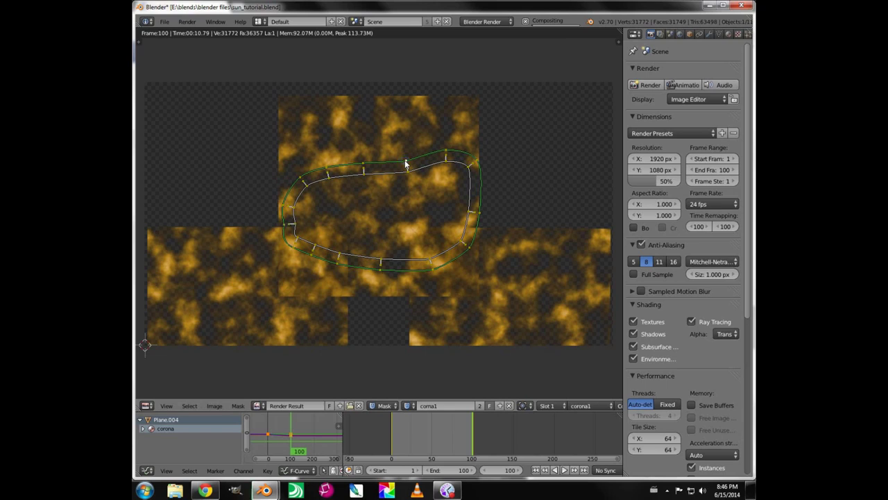
- Pull the upper mask's top feather points up toward the corona plane's upper edge and nudge its right-side points slightly inward
drag(406, 162, 408, 123)
drag(364, 165, 360, 124)
drag(446, 149, 454, 117)
click(297, 171)
click(445, 167)
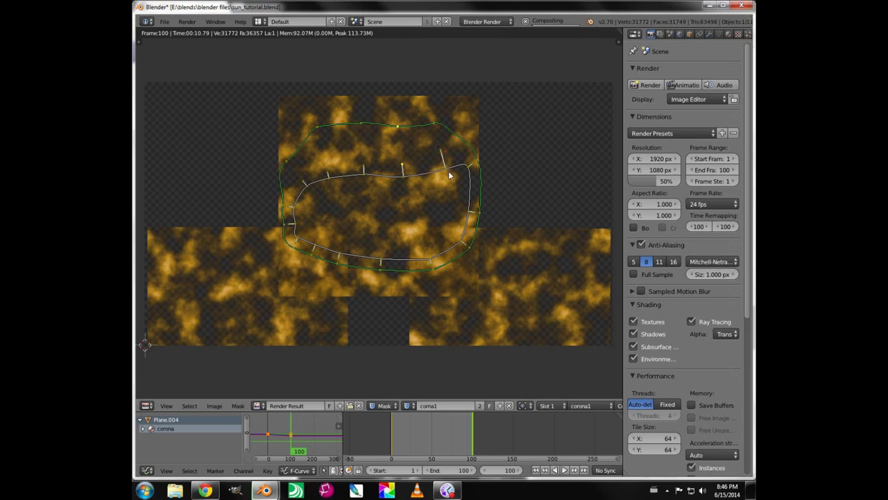
drag(476, 212, 466, 201)
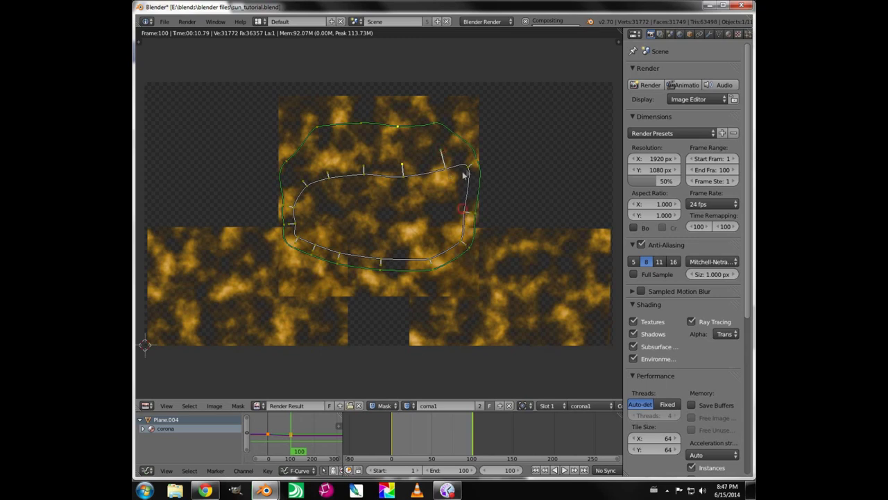
click(470, 164)
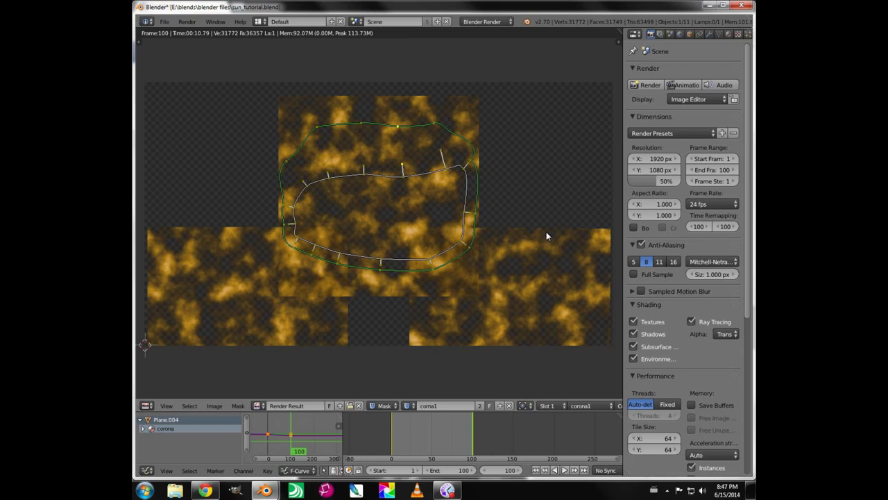
- Add a second mask layer and draw a closed, rounded outline over the lower-left corona plane, extending slightly below the frame
key(n)
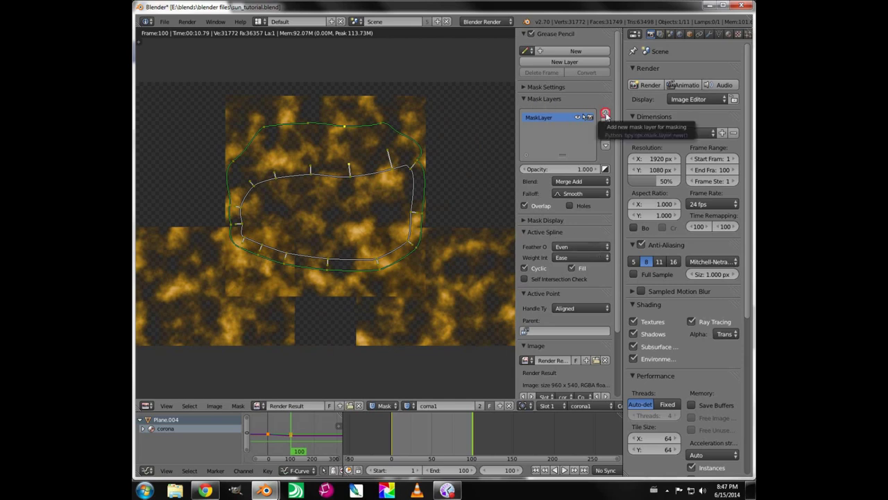
click(605, 115)
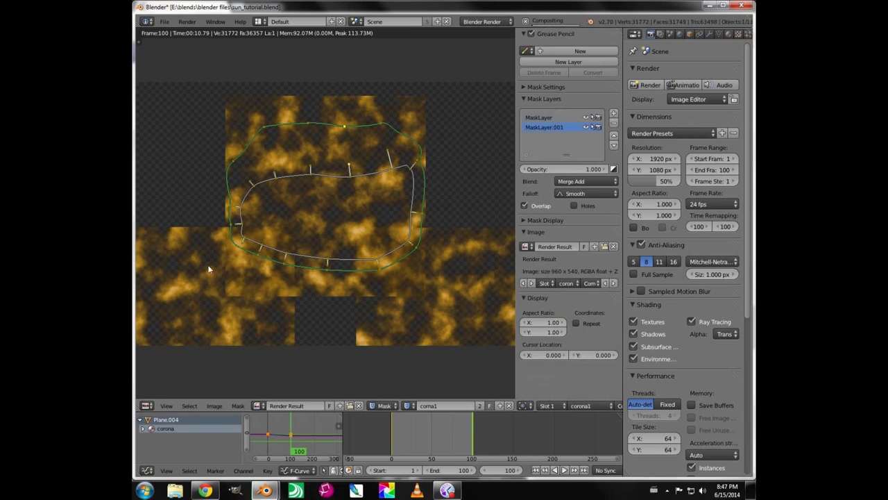
scroll(200, 293, down, 2)
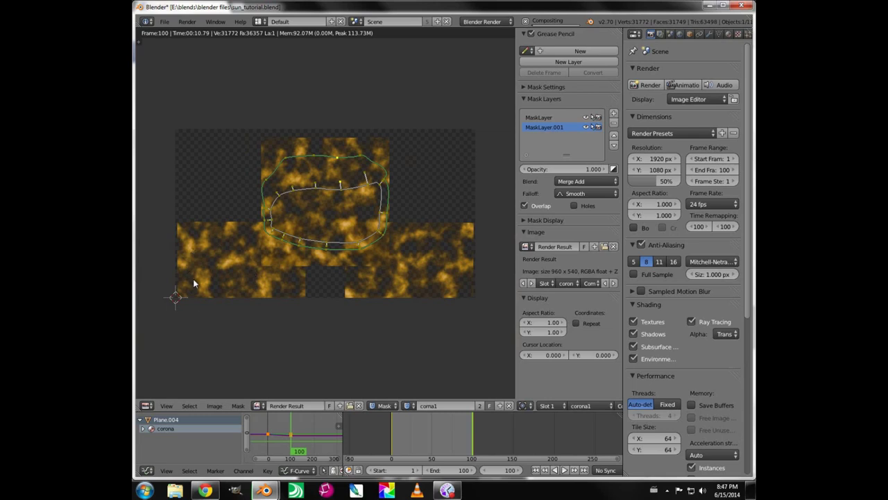
ctrl+click(257, 280)
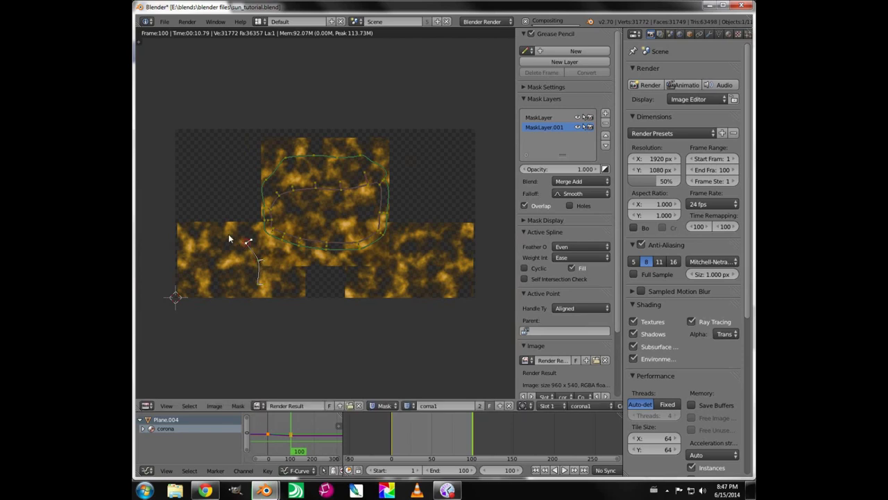
ctrl+click(248, 239)
ctrl+click(225, 229)
ctrl+click(192, 245)
ctrl+click(186, 271)
ctrl+click(197, 295)
ctrl+click(222, 316)
ctrl+click(244, 321)
ctrl+click(262, 311)
key(alt+c)
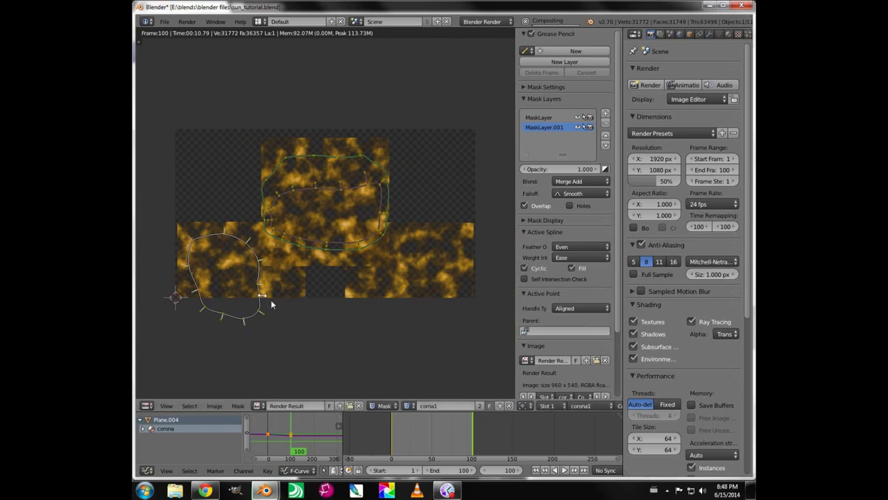
- Select all points of the lower-left mask outline and expand its feather evenly by a small amount
key(c)
mouse_move(256, 314)
mouse_down()
mouse_move(252, 252)
mouse_move(226, 236)
mouse_move(197, 237)
mouse_move(183, 258)
mouse_move(187, 274)
mouse_move(209, 312)
mouse_move(256, 316)
mouse_up()
right_click(258, 314)
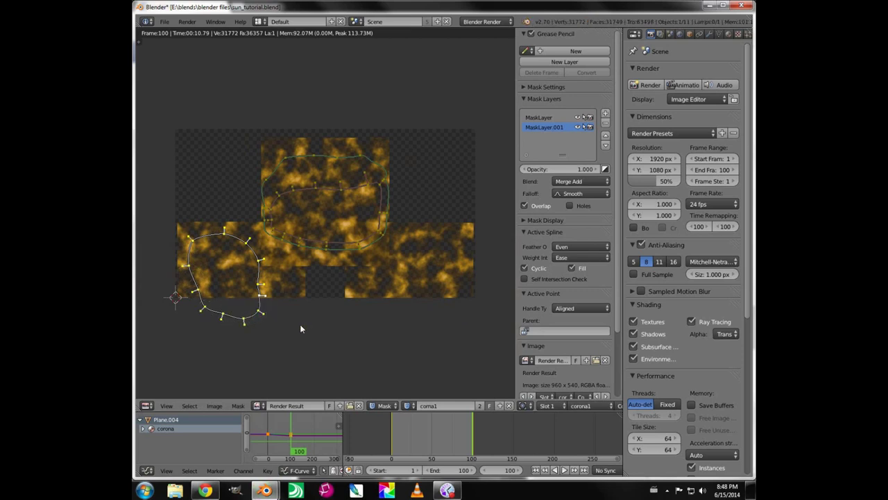
key(alt+s)
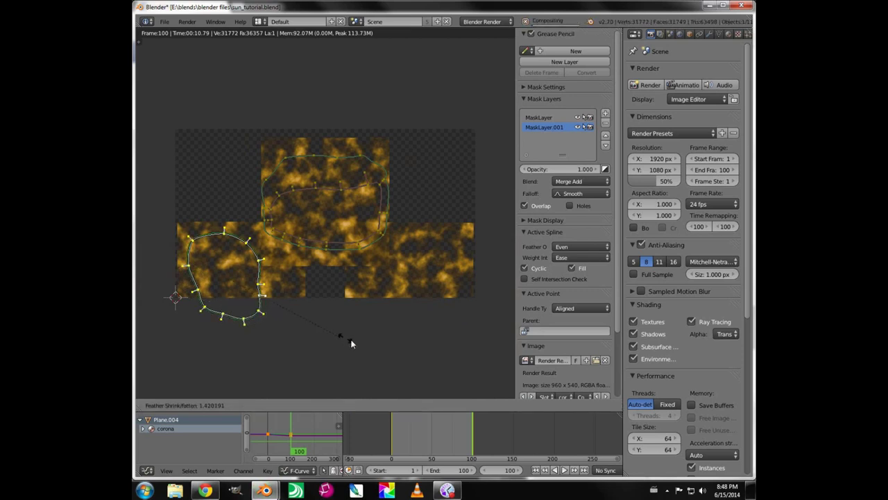
click(426, 374)
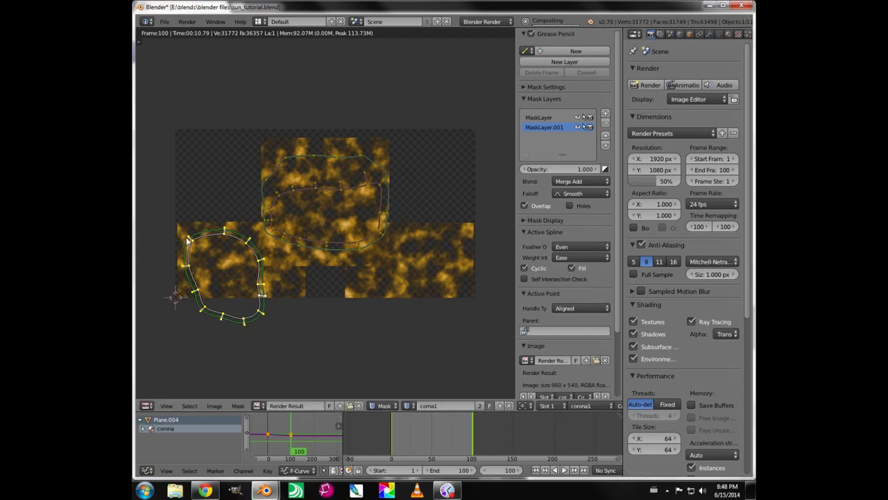
- Deselect the inner-side points of the lower-left mask and expand the feather further along its outer left side
key(c)
right_click(251, 300)
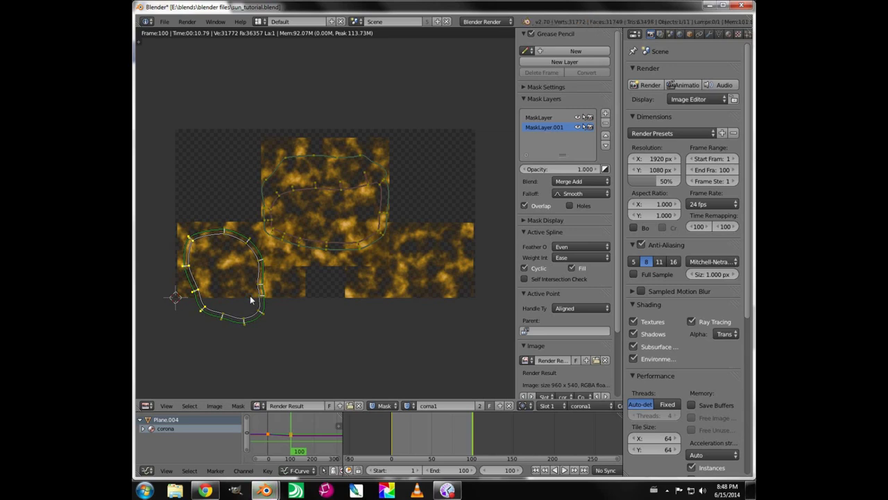
key(alt+s)
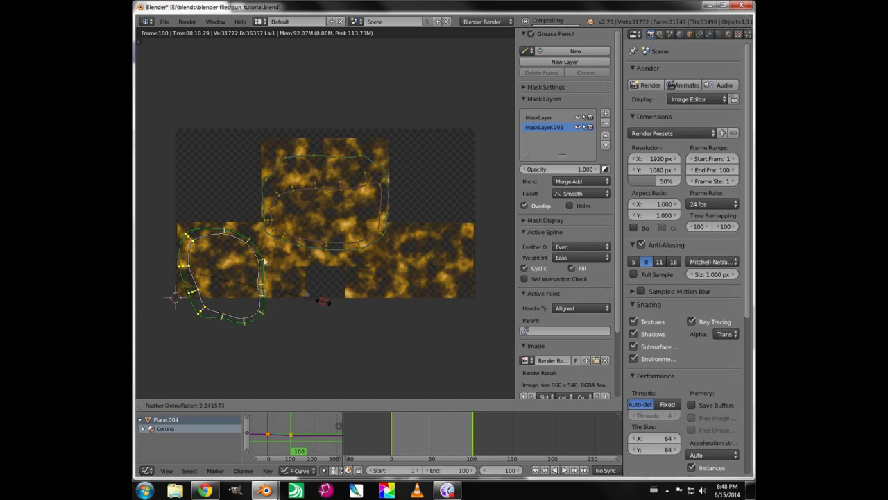
click(199, 244)
- Move the lower-left mask's left-side points inward and adjust their feather points outward for a wider falloff on that side
key(g)
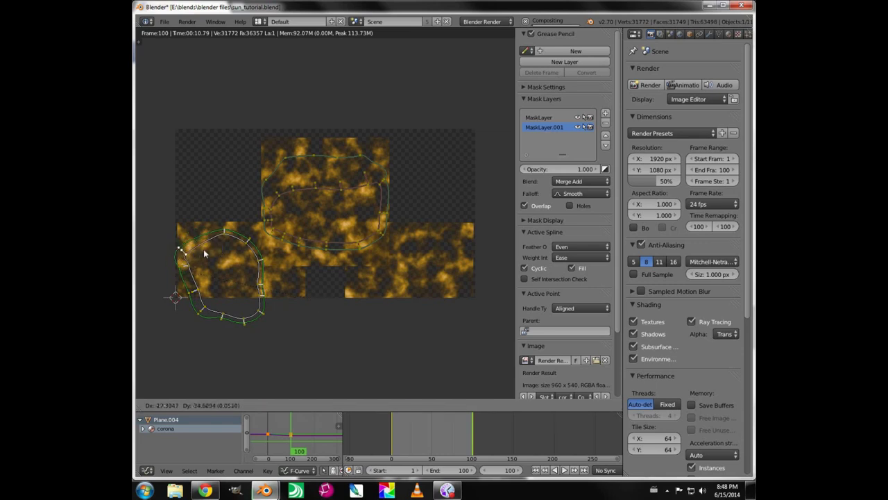
click(208, 256)
right_click(188, 266)
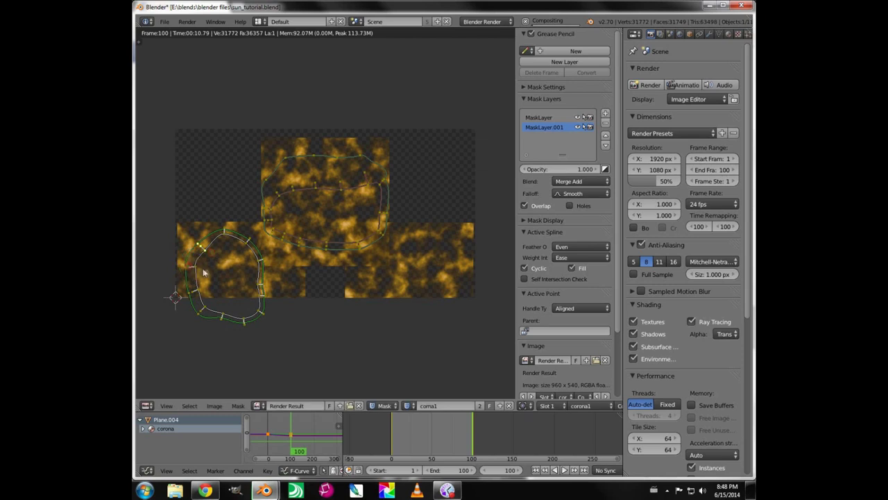
mouse_move(208, 272)
mouse_down()
mouse_move(201, 297)
mouse_move(210, 293)
mouse_move(204, 303)
mouse_move(215, 307)
mouse_up()
right_click(199, 248)
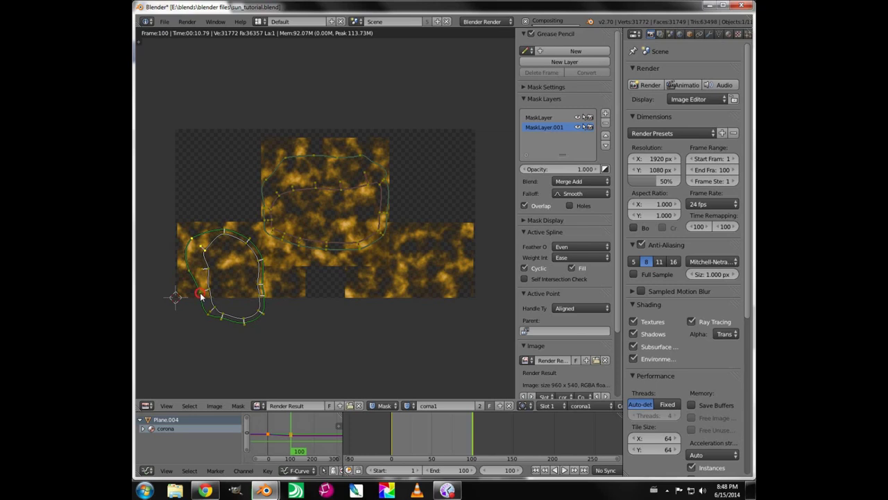
right_click(200, 320)
- Add a third mask layer and draw a closed, rounded outline over the lower-right corona plane, extending slightly below the frame
click(605, 114)
ctrl+click(378, 283)
ctrl+click(398, 311)
ctrl+click(421, 317)
ctrl+click(434, 264)
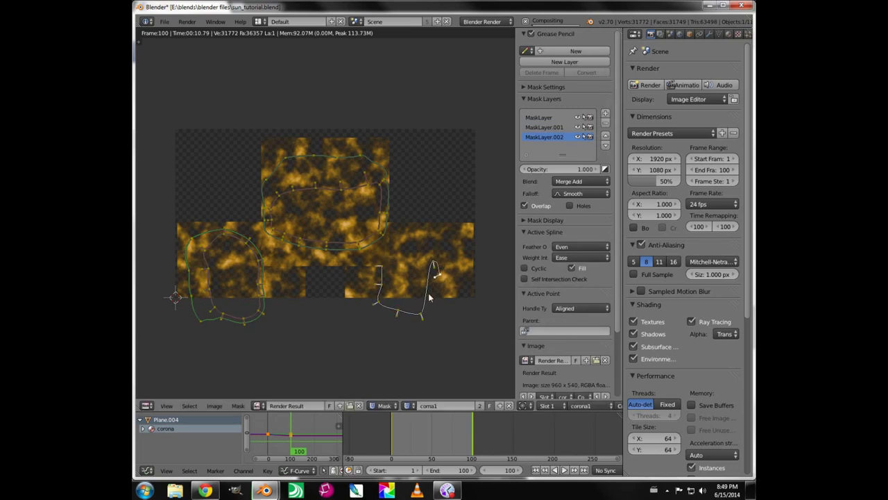
ctrl+click(452, 238)
ctrl+click(416, 230)
ctrl+click(395, 237)
key(alt+c)
- Adjust the points on the right edge of the lower-right mask outline, undoing the last move
click(424, 295)
drag(426, 296, 447, 284)
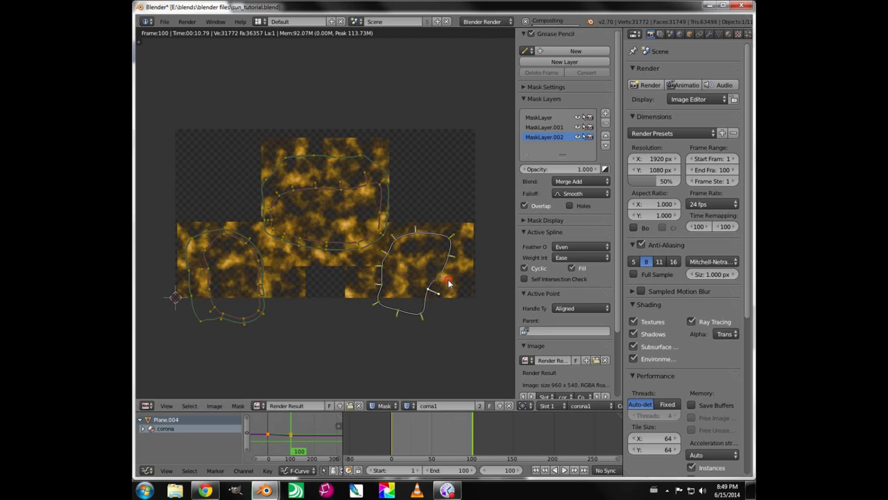
key(ctrl+z)
- Select all points of the lower-right mask outline and expand its feather evenly by a small amount
key(c)
mouse_move(409, 307)
mouse_down()
mouse_move(396, 250)
mouse_move(409, 239)
mouse_move(435, 245)
mouse_move(441, 277)
mouse_up()
right_click(442, 278)
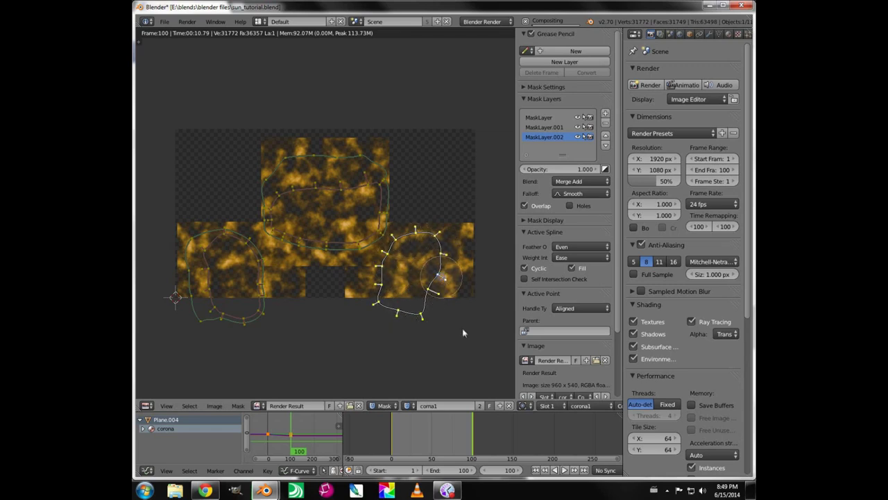
key(alt+s)
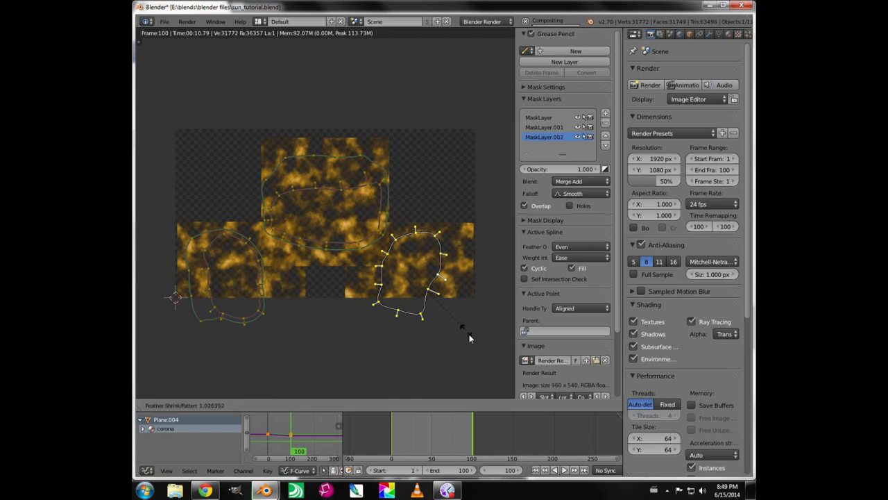
click(174, 377)
- Deselect the inner-side points of the lower-right mask and expand the feather further along its outer right side
key(c)
mouse_move(406, 236)
mouse_down()
mouse_move(368, 312)
mouse_move(385, 320)
mouse_up()
right_click(385, 320)
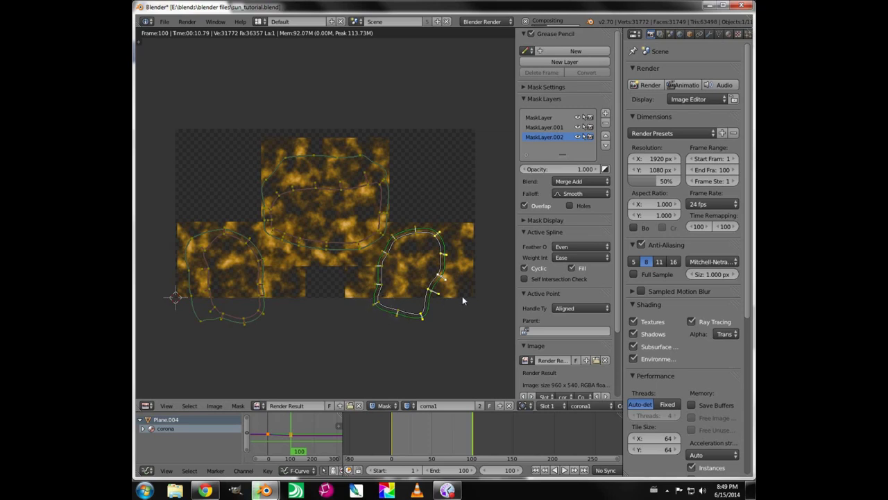
key(alt+s)
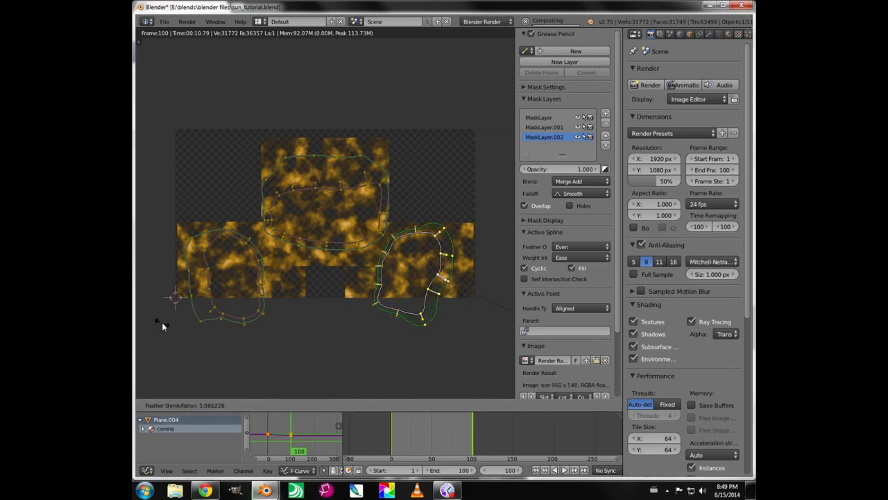
click(160, 322)
- Pull individual feather points outward along the right side and lower corner of the lower-right mask to widen its falloff
mouse_move(452, 257)
mouse_down()
mouse_move(465, 258)
mouse_move(446, 305)
mouse_move(460, 288)
mouse_up()
click(449, 283)
drag(427, 323, 425, 328)
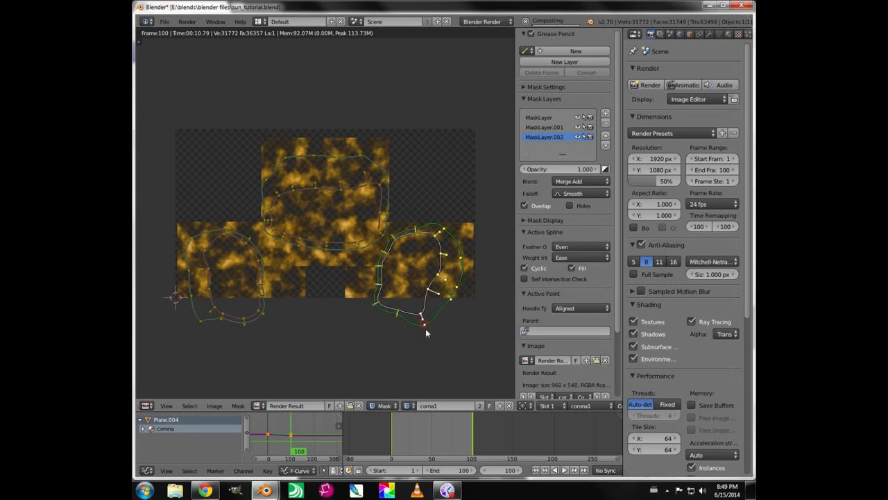
drag(440, 298, 439, 298)
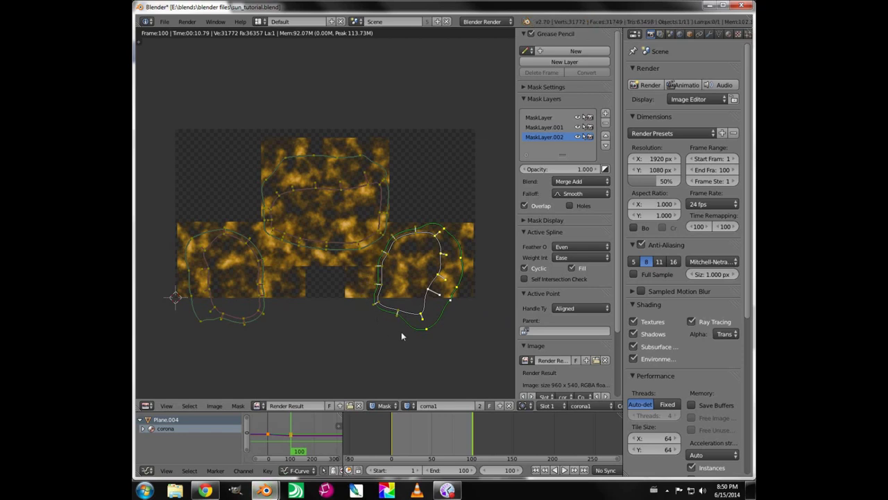
- Display the base render layer behind the masks to compare them with the sun's disc
scroll(587, 406, down, 2)
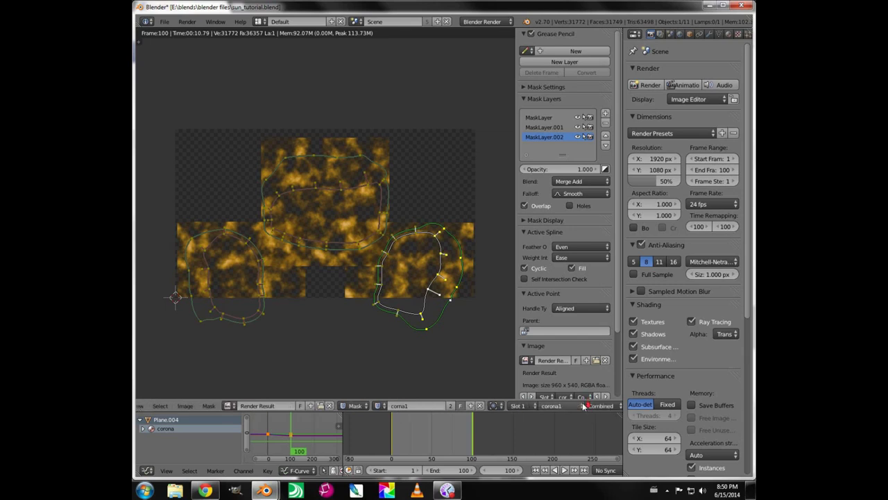
click(548, 406)
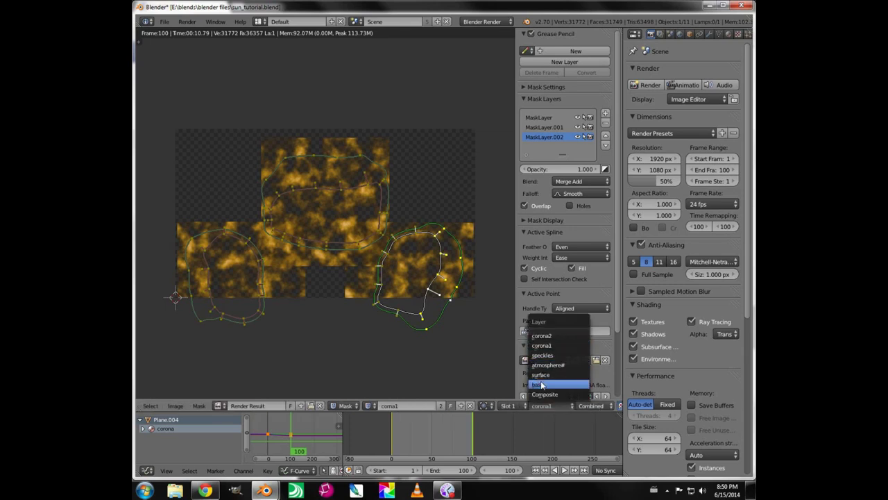
click(542, 385)
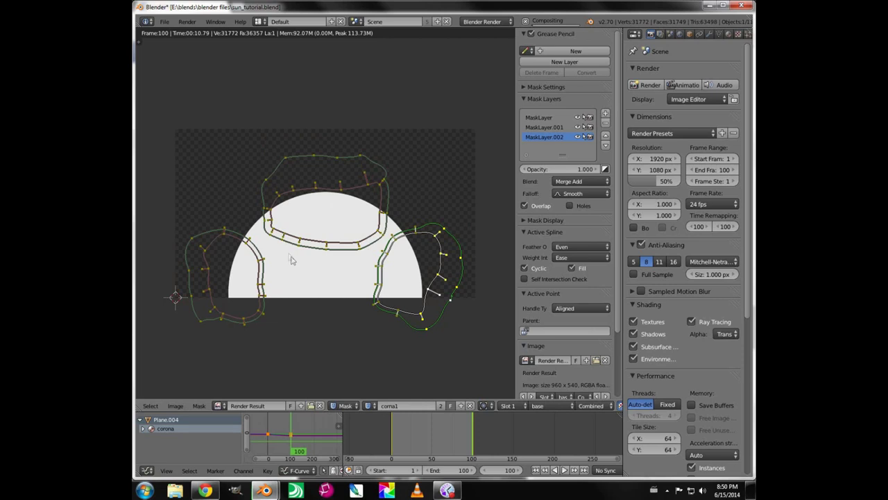
- Select the lower and side points of the upper mask and move them up toward the top of the sun's disc
click(369, 243)
key(c)
mouse_move(308, 241)
mouse_down()
mouse_move(274, 222)
mouse_move(271, 236)
mouse_move(373, 224)
mouse_up()
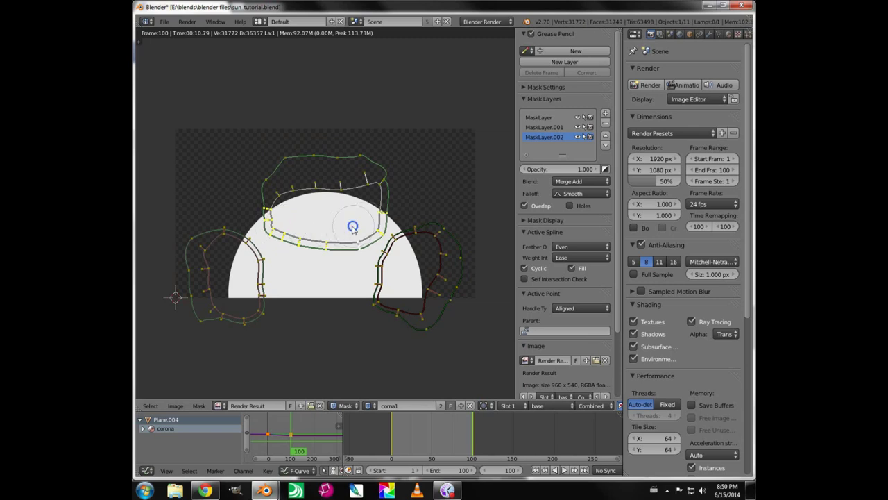
key(Escape)
key(g)
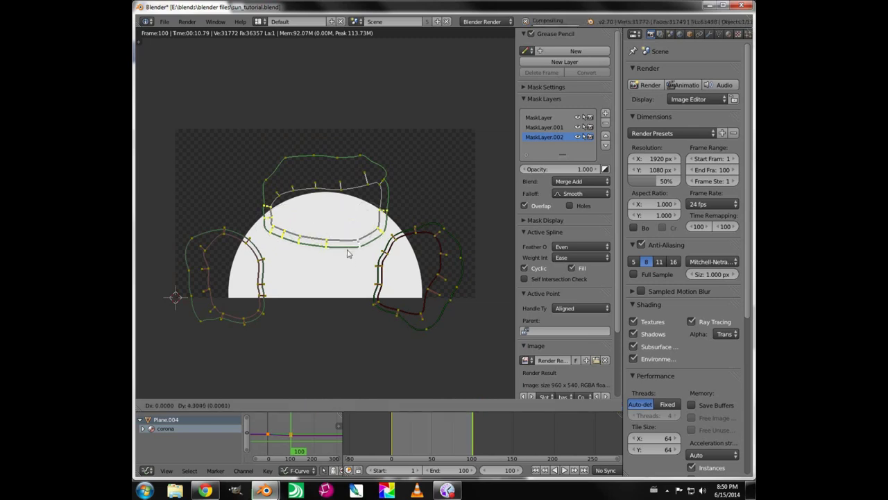
click(336, 240)
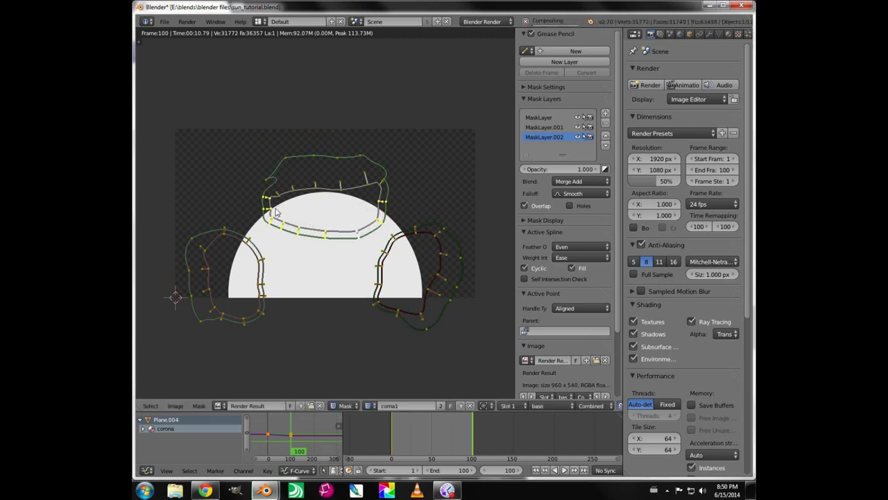
- Select the points along the upper mask's top edge and move them slightly up and to the right
key(c)
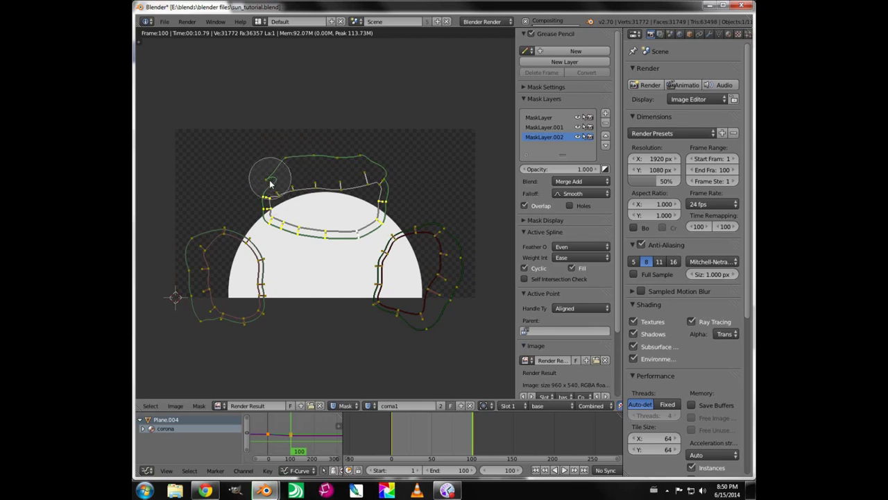
drag(272, 186, 397, 186)
key(Escape)
key(g)
click(357, 223)
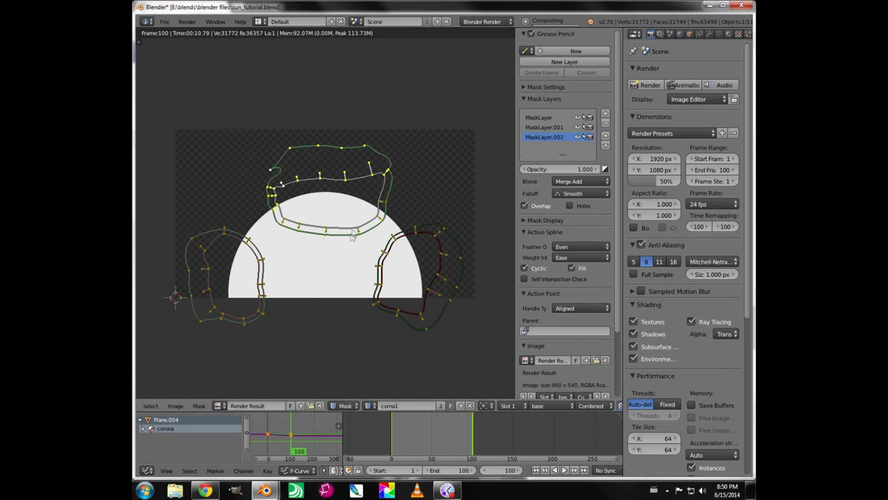
- Reshape the upper corona mask so its lower edge follows the sun's curved top, adjusting its feather points around the outer edge
right_click(359, 226)
key(g)
click(357, 217)
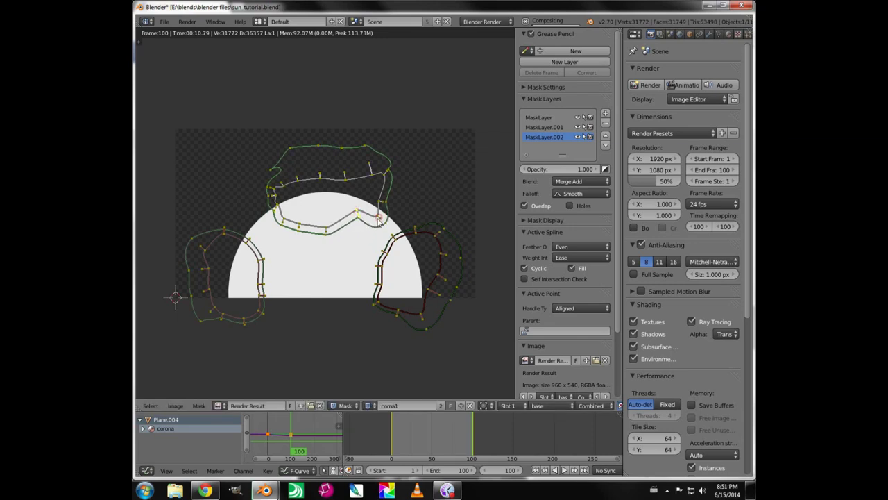
right_drag(326, 231, 301, 203)
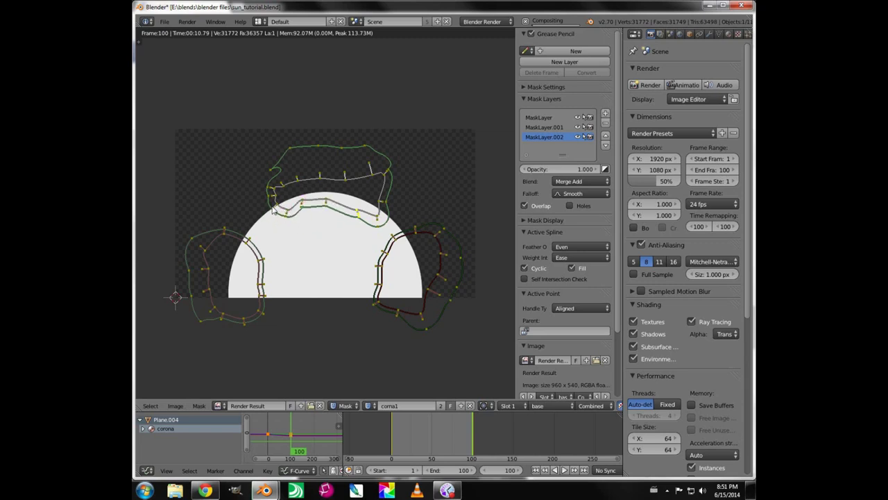
mouse_move(278, 182)
right_down()
mouse_move(297, 173)
mouse_move(271, 184)
right_up()
right_drag(386, 170, 393, 173)
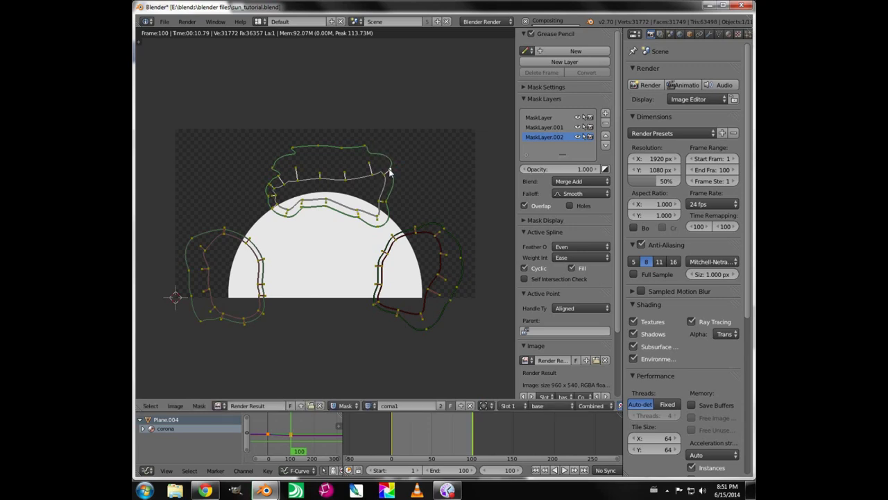
right_click(291, 150)
right_drag(291, 150, 296, 172)
- Move the inner edge points of the two side masks outward so they follow the sun's rim
right_drag(261, 258, 243, 259)
mouse_move(246, 291)
right_down()
mouse_move(252, 298)
mouse_move(238, 308)
right_up()
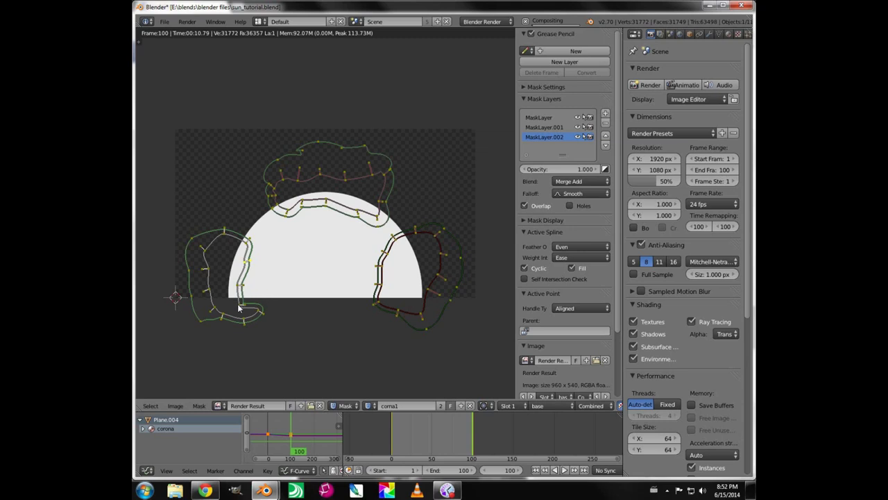
right_drag(388, 259, 402, 307)
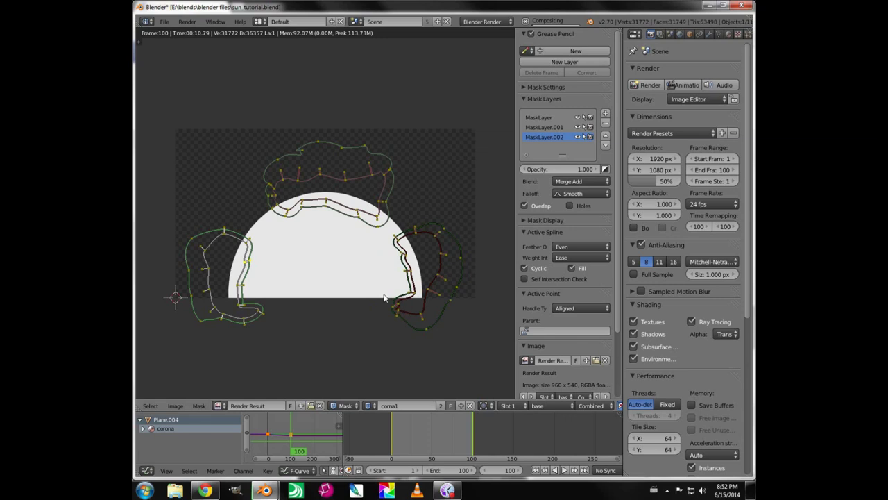
- Display the corona1 render layer and fine-tune the points of the upper and right-hand masks against it
click(548, 406)
click(545, 390)
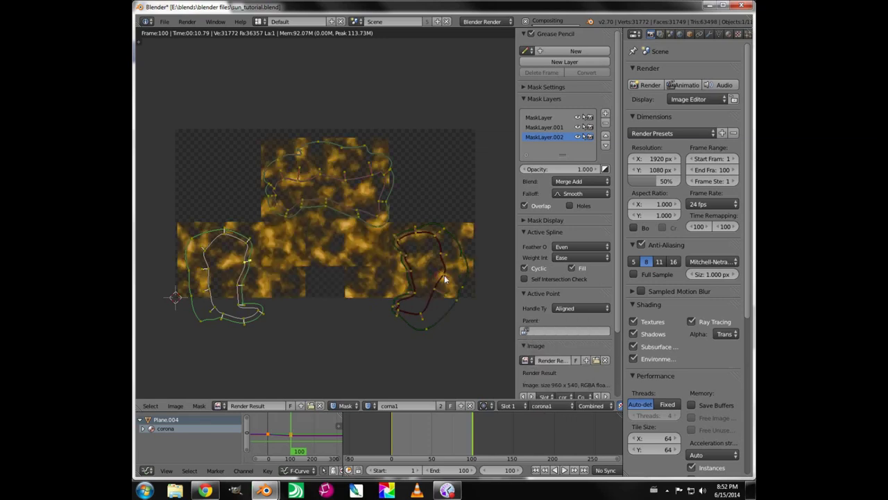
right_click(382, 178)
right_click(382, 176)
right_drag(383, 178, 348, 176)
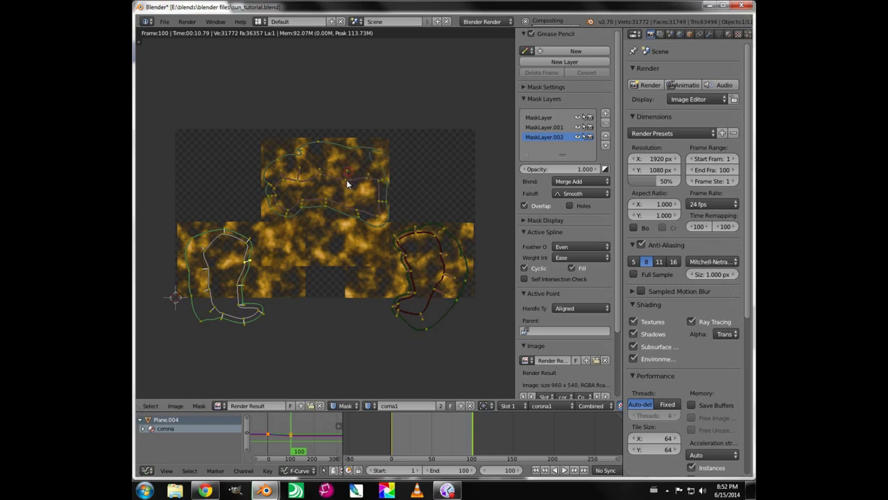
right_click(455, 301)
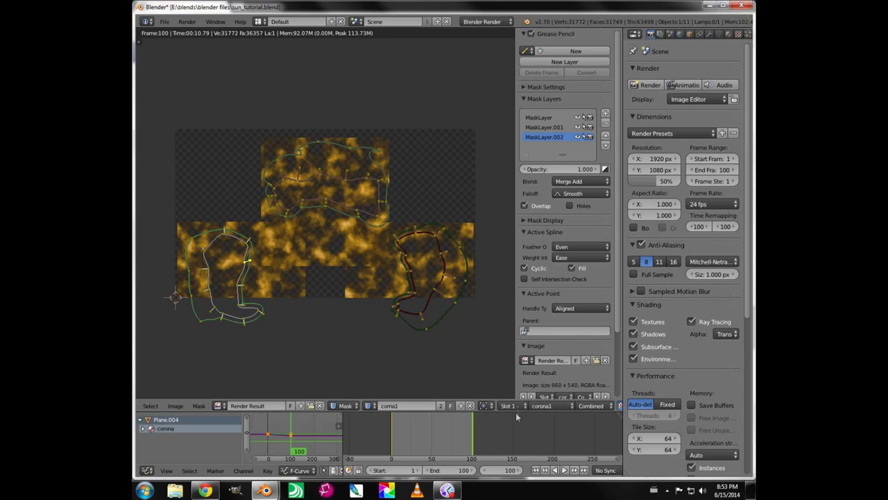
- Create a second mask named corna2 and display the corona2 render layer behind it
click(460, 406)
double_click(403, 407)
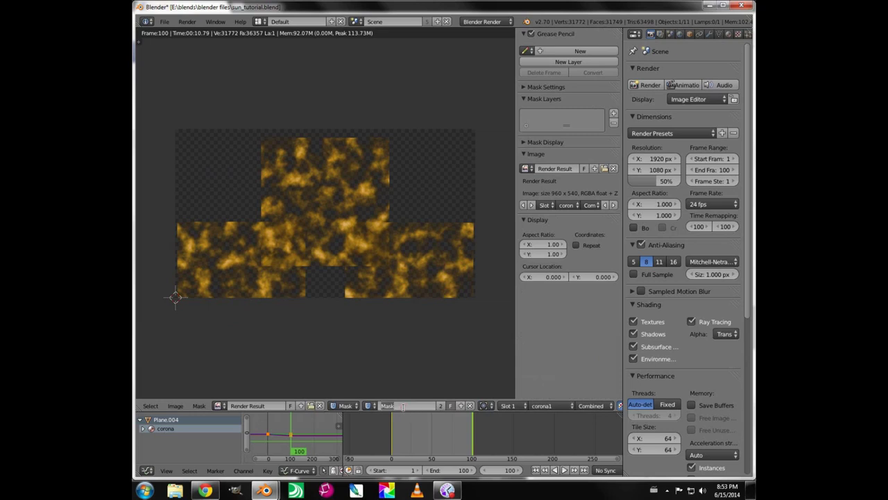
key(BackSpace)
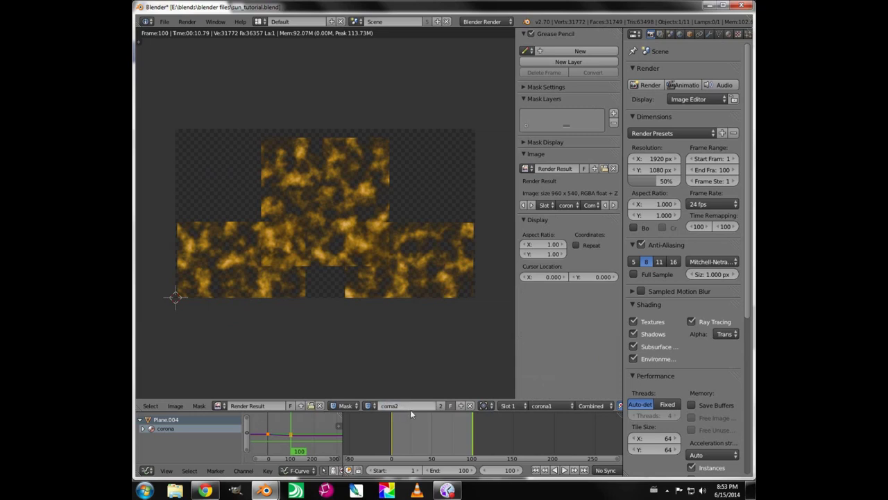
click(541, 406)
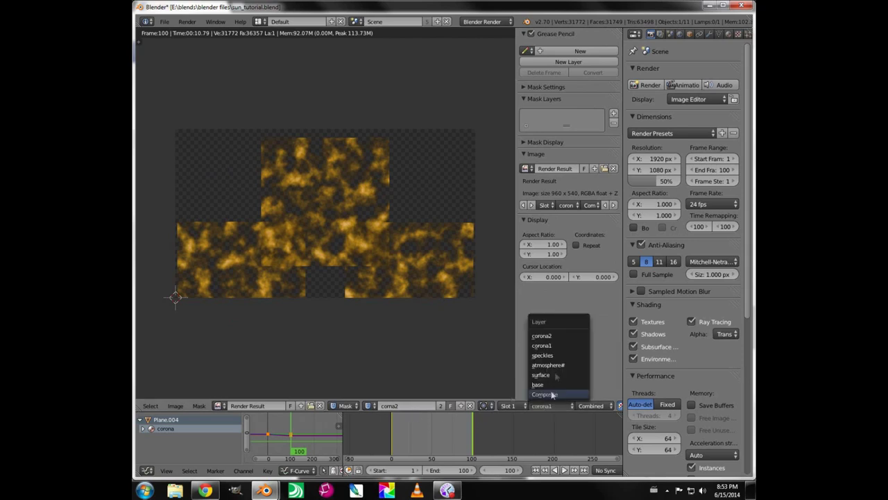
click(547, 336)
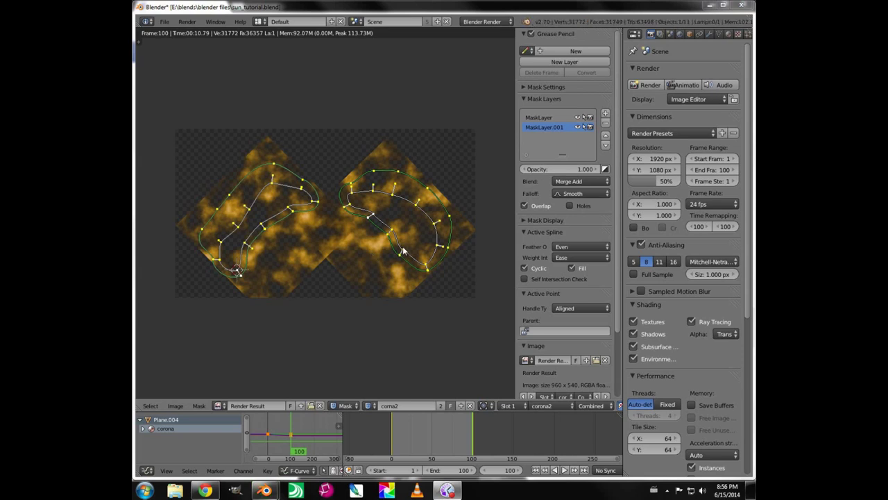
- Switch the image editor to the compositing node editor
click(147, 405)
click(164, 286)
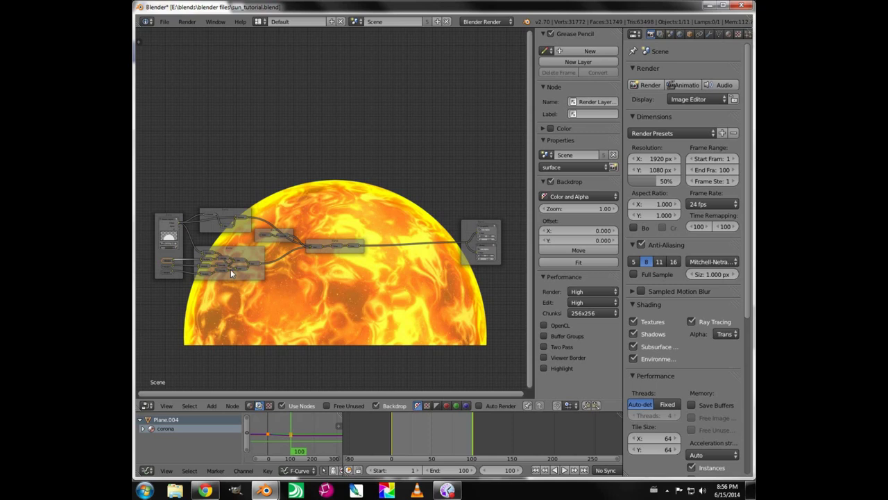
scroll(351, 280, up, 1)
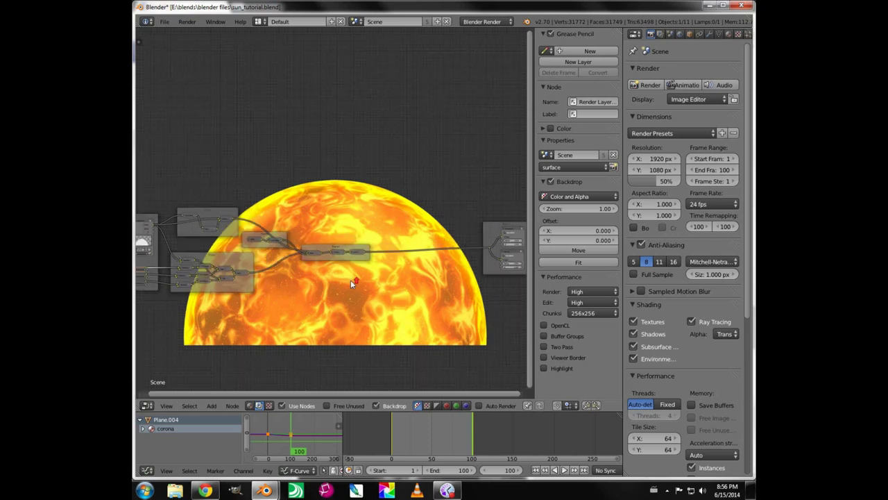
scroll(351, 280, up, 2)
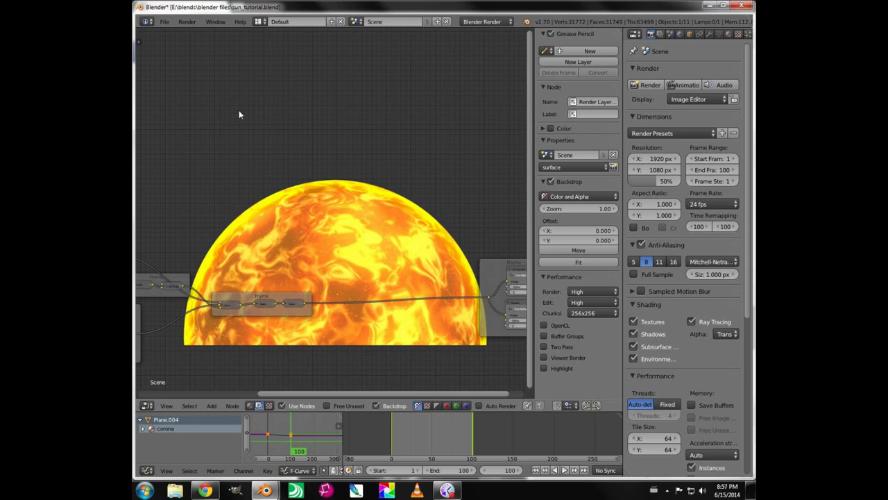
- Add a Render Layers node in the empty area above the sun, maximize the node editor and set the node to corona1
key(shift+a)
mouse_move(236, 121)
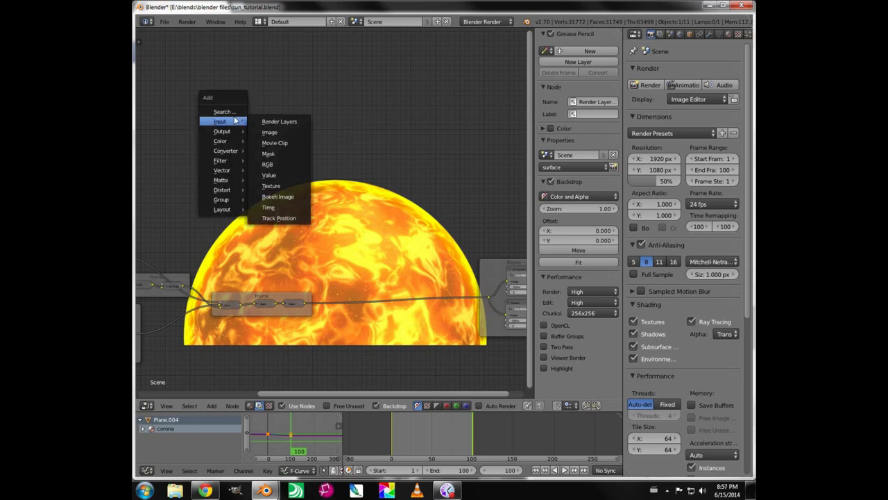
click(271, 121)
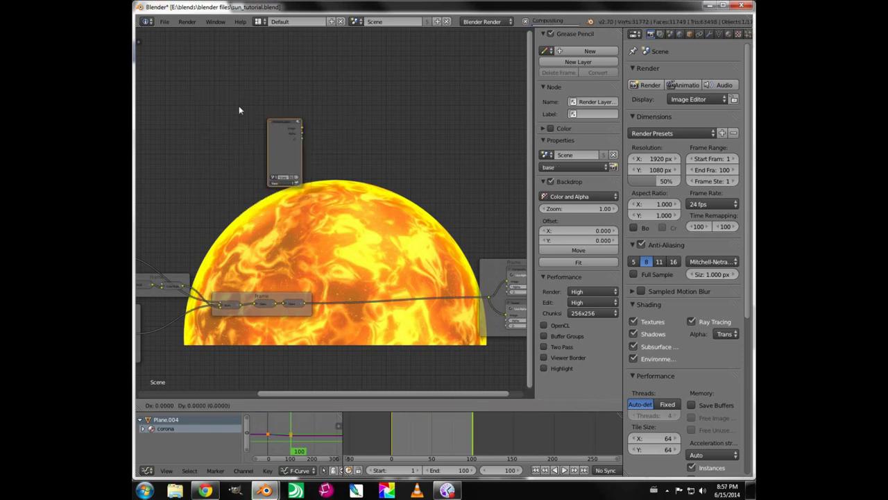
click(199, 72)
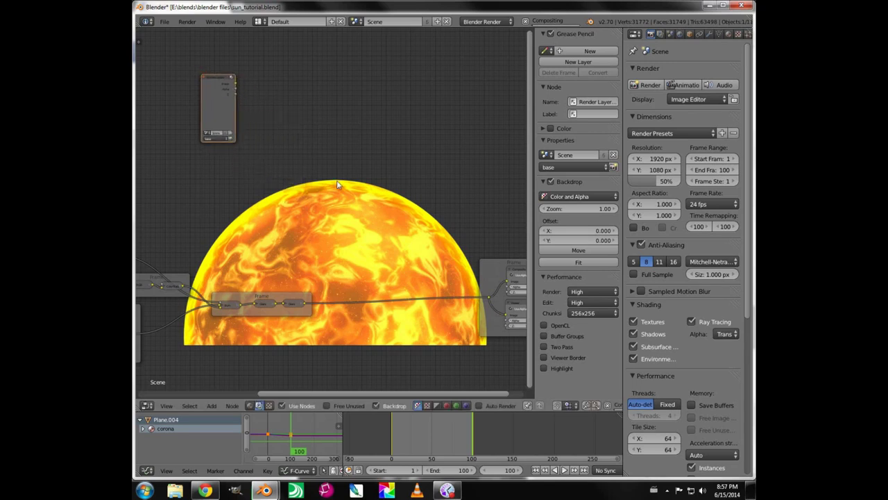
key(ctrl+Up)
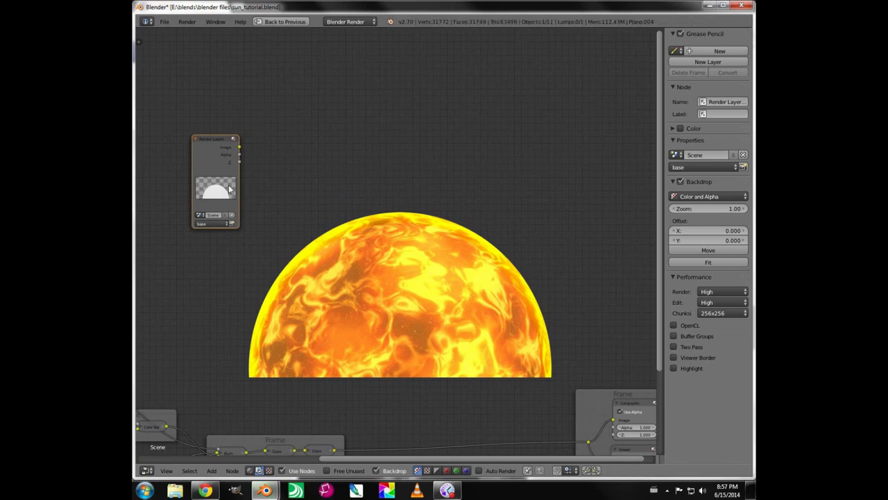
click(208, 224)
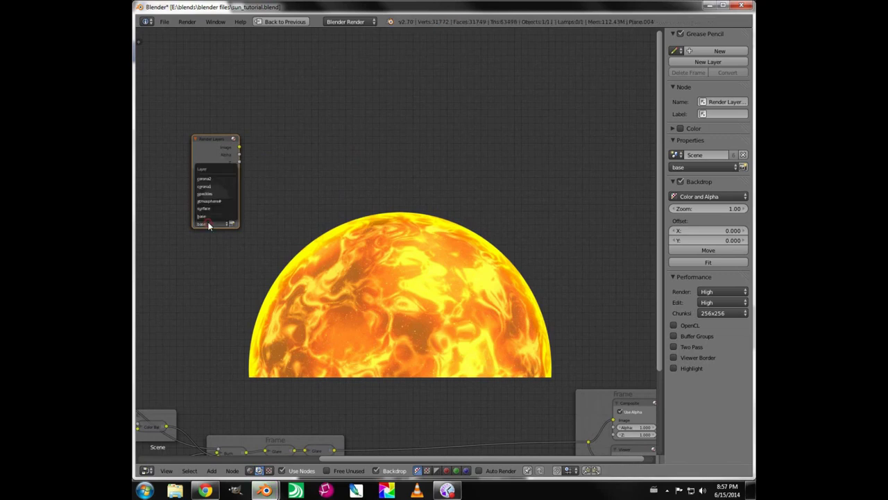
click(204, 186)
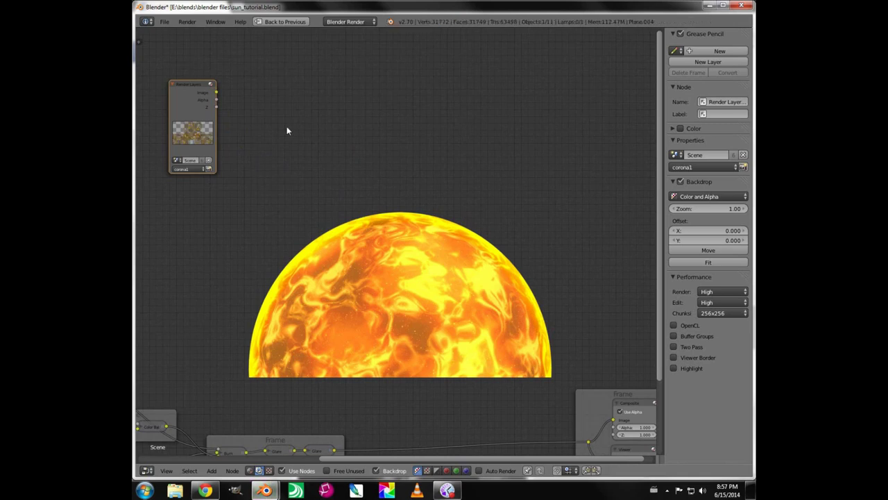
- Add a Mix node beside the corona1 layer and set its second image colour to black with alpha 0
key(shift+a)
mouse_move(282, 148)
click(312, 148)
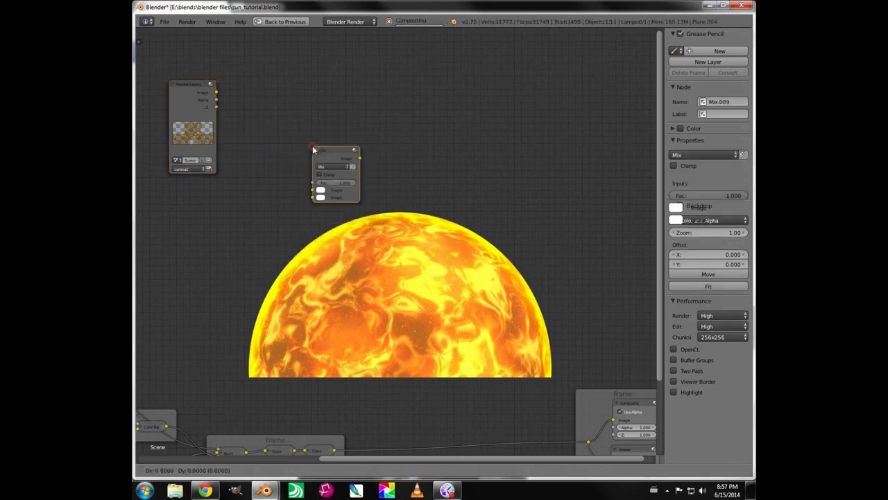
click(321, 167)
click(323, 166)
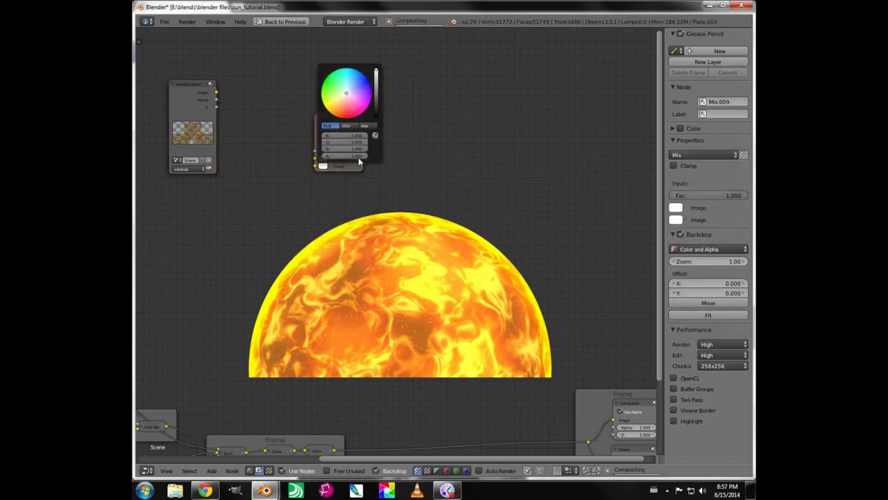
drag(351, 156, 325, 157)
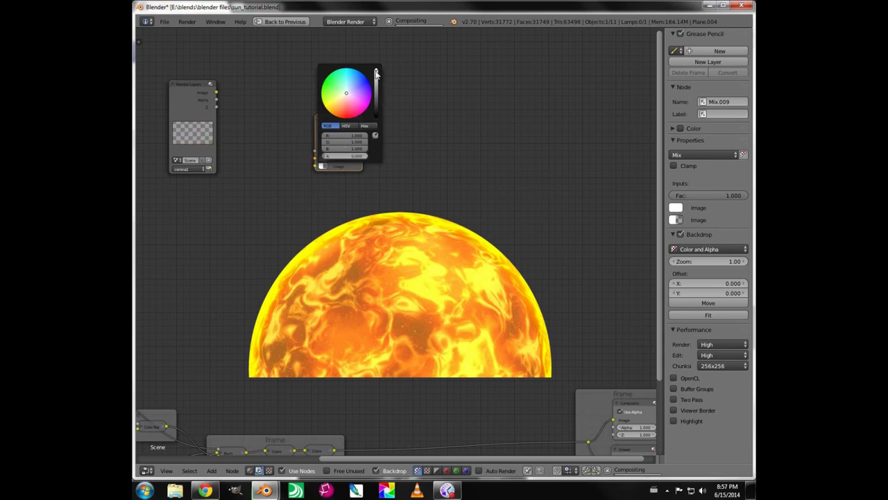
drag(376, 73, 376, 116)
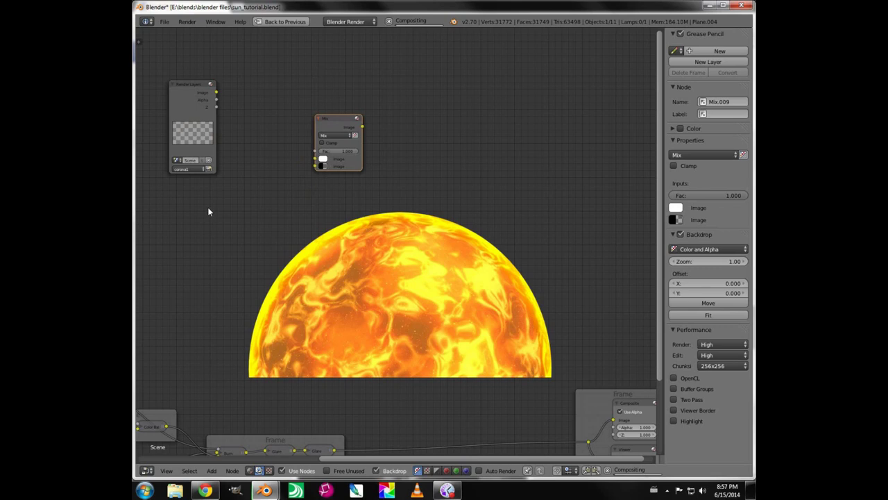
- Add a Mask node below the corona1 Render Layers node and assign the corna1 mask to it
key(shift+a)
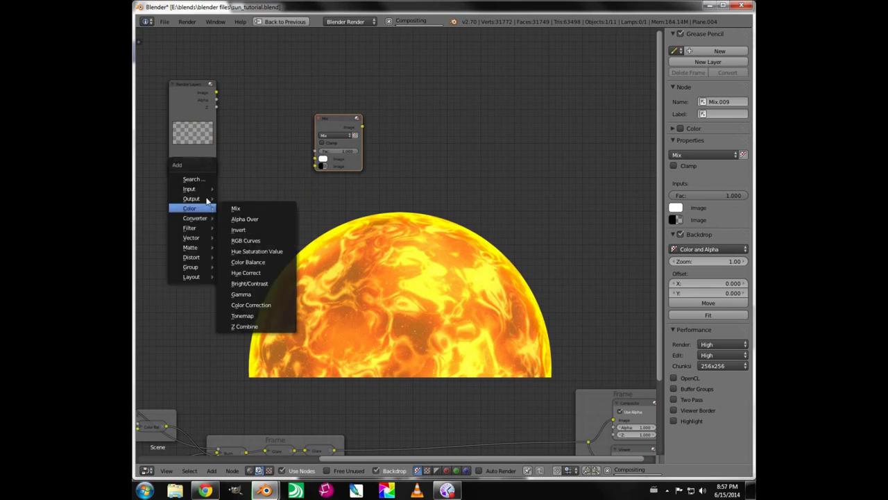
mouse_move(206, 190)
click(238, 221)
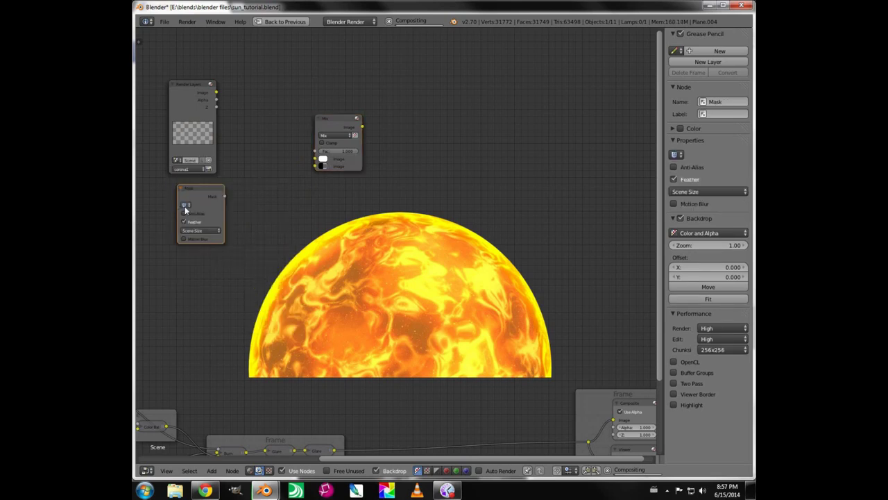
scroll(207, 195, up, 1)
click(208, 196)
scroll(270, 220, up, 1)
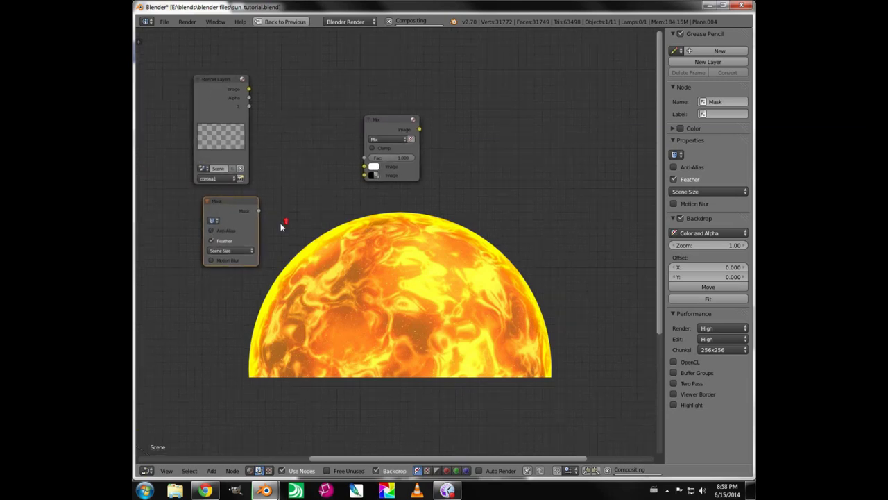
scroll(281, 223, up, 1)
click(182, 218)
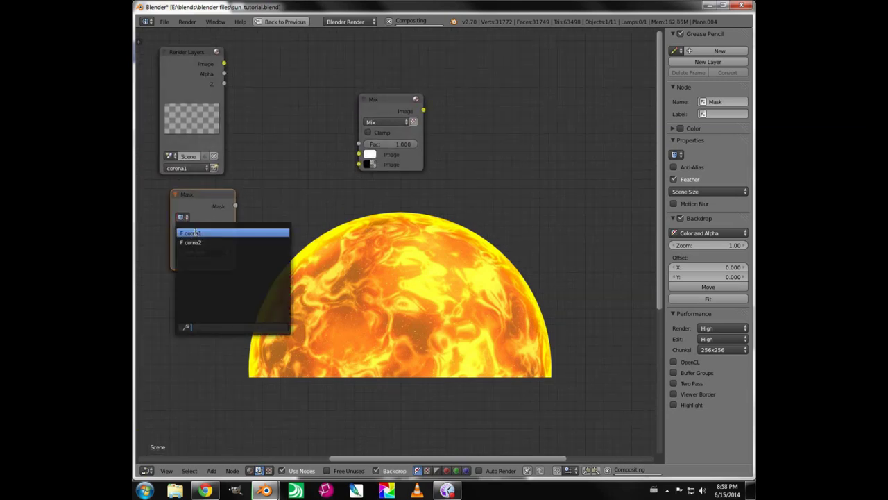
click(196, 233)
- Preview the new Mix node, linking the corona1 image to its first image input and the mask to its factor
ctrl+shift+click(391, 106)
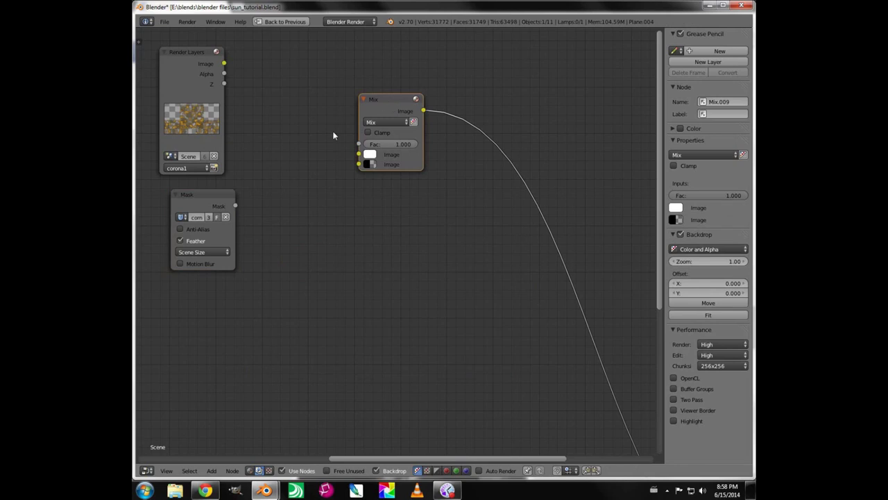
drag(224, 63, 358, 155)
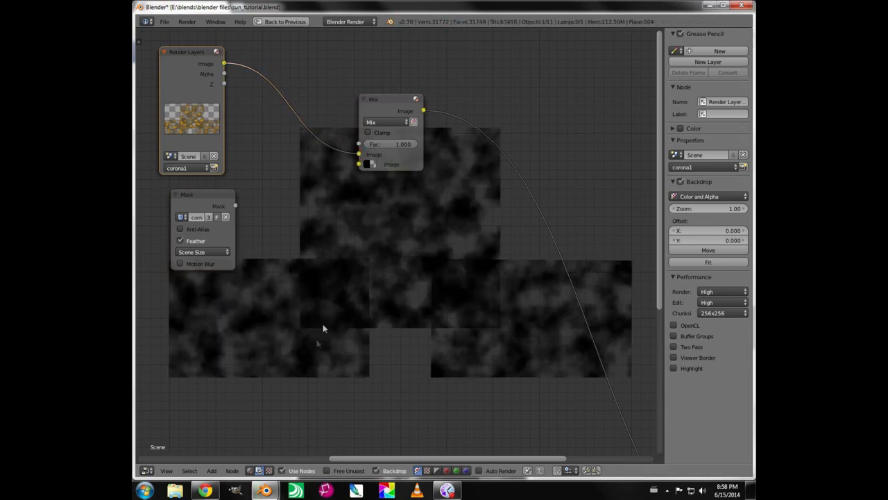
drag(236, 205, 358, 144)
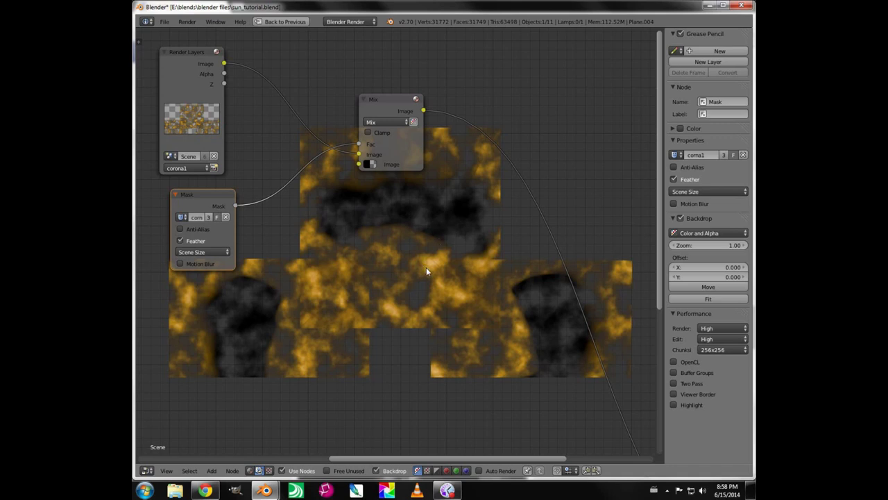
- Insert an Invert node on the link between the Mask node and the Mix node's factor
key(shift+a)
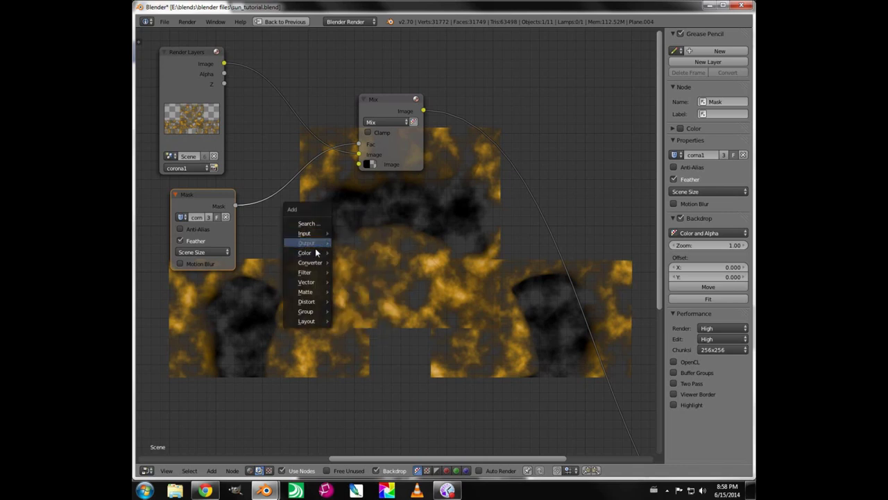
mouse_move(316, 252)
click(355, 275)
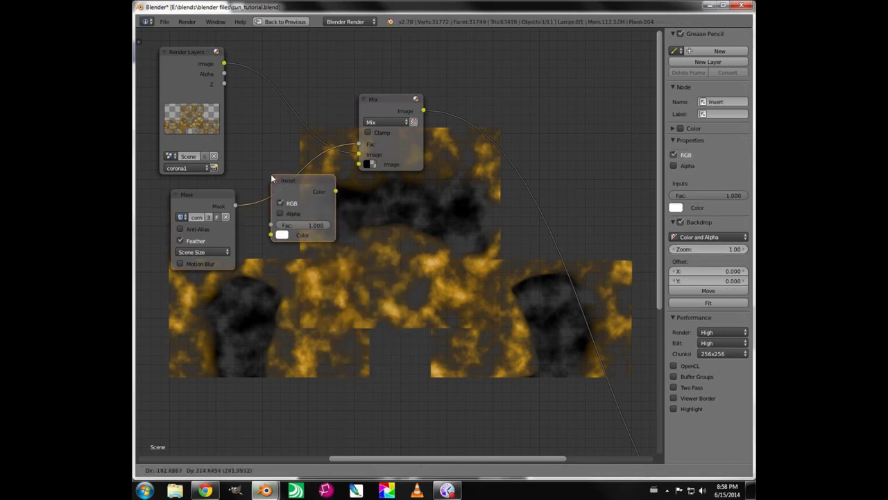
click(272, 179)
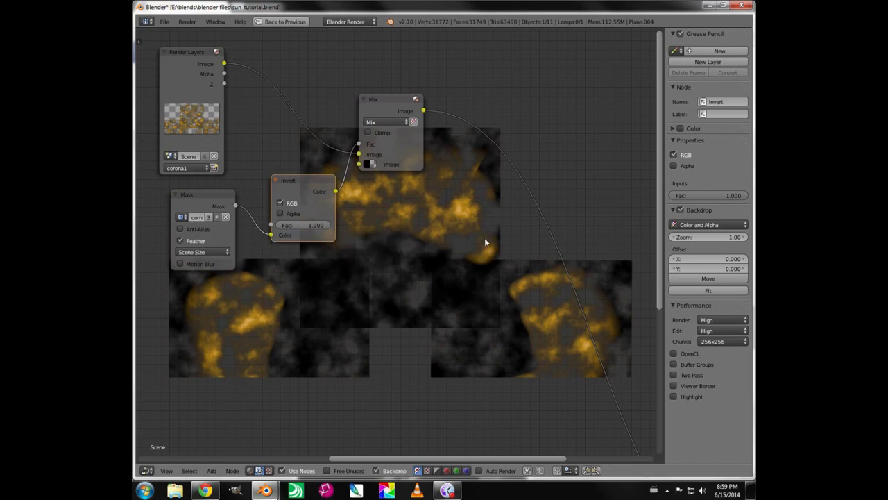
- Insert a Color Balance node on the link leaving the corona1 Mix node's image output
key(shift+a)
mouse_move(486, 239)
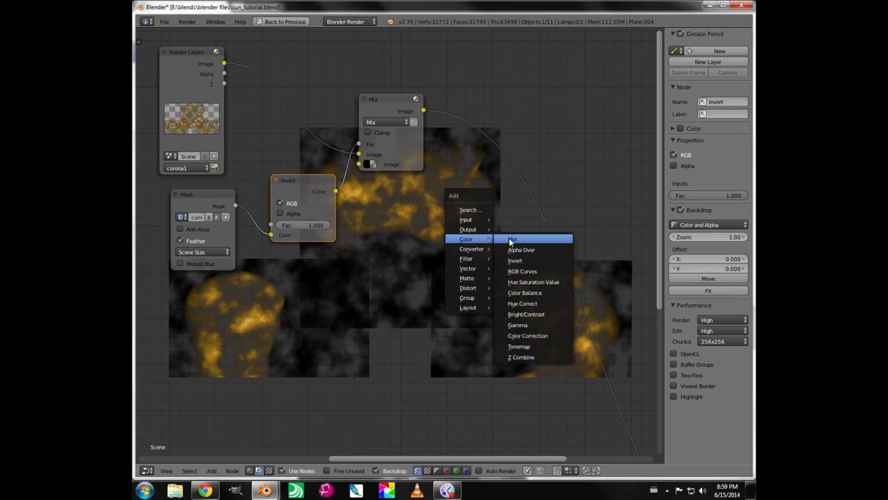
click(517, 293)
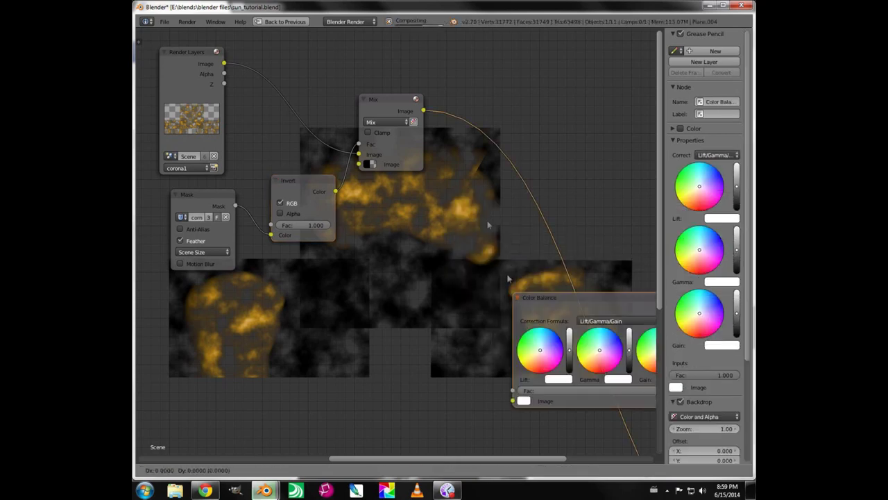
click(448, 126)
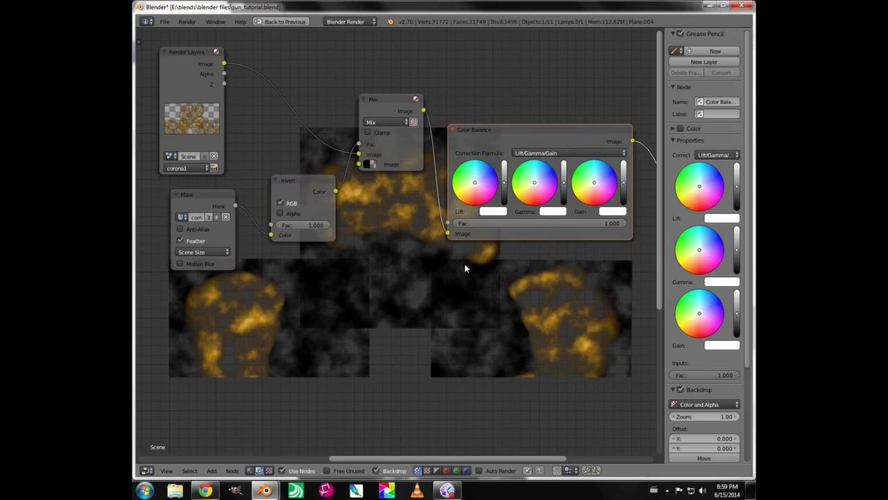
- Duplicate the corona1 Render Layers, Mask, Invert, Mix and Color Balance nodes together and place the copy below the original chain
click(196, 195)
click(189, 93)
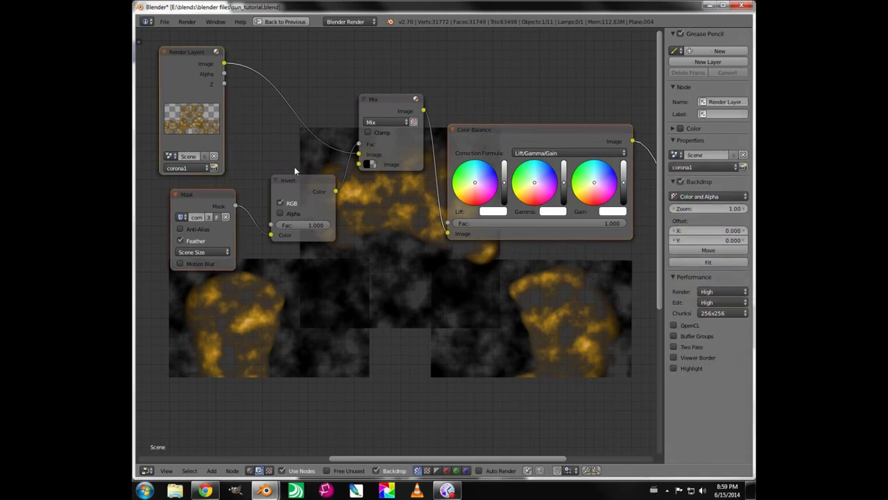
click(297, 182)
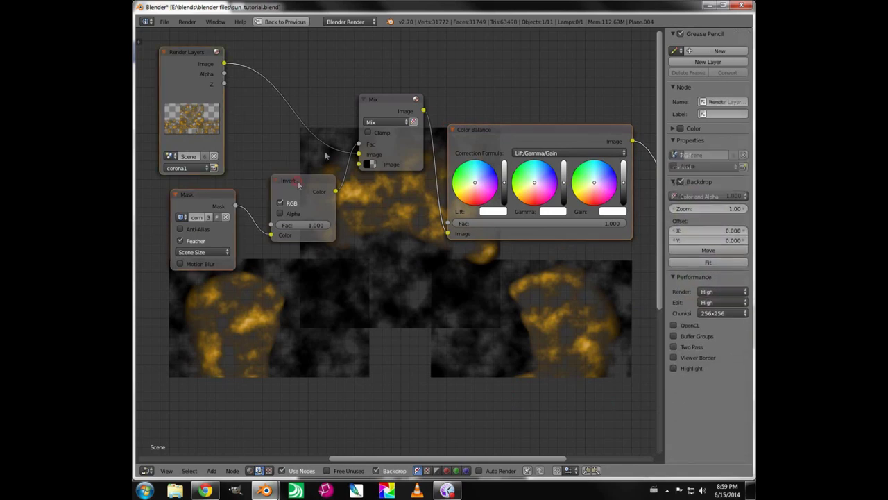
click(396, 107)
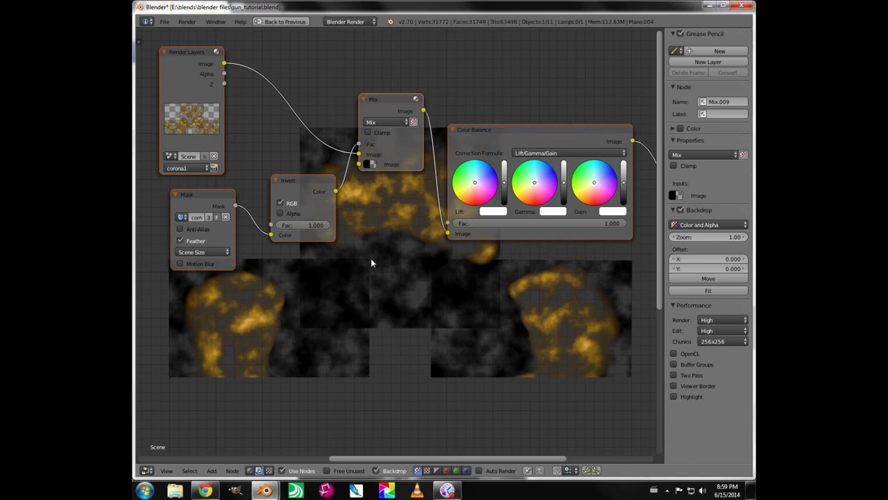
key(shift+d)
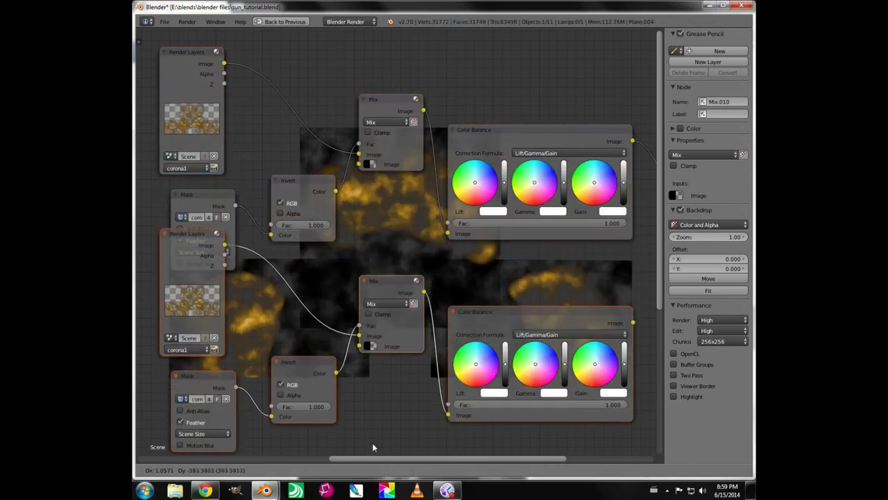
click(372, 443)
key(g)
click(418, 314)
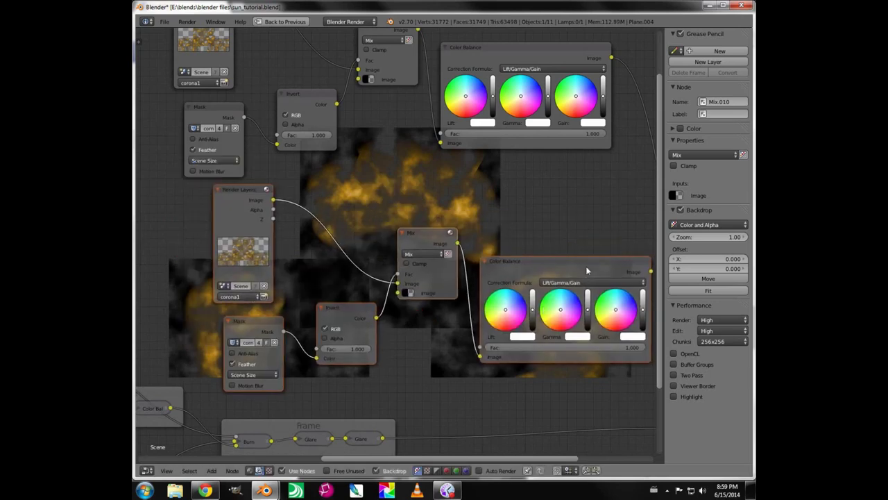
- Switch the duplicated chain to the corona2 render layer and the corna2 mask, and preview its Color Balance node
click(233, 297)
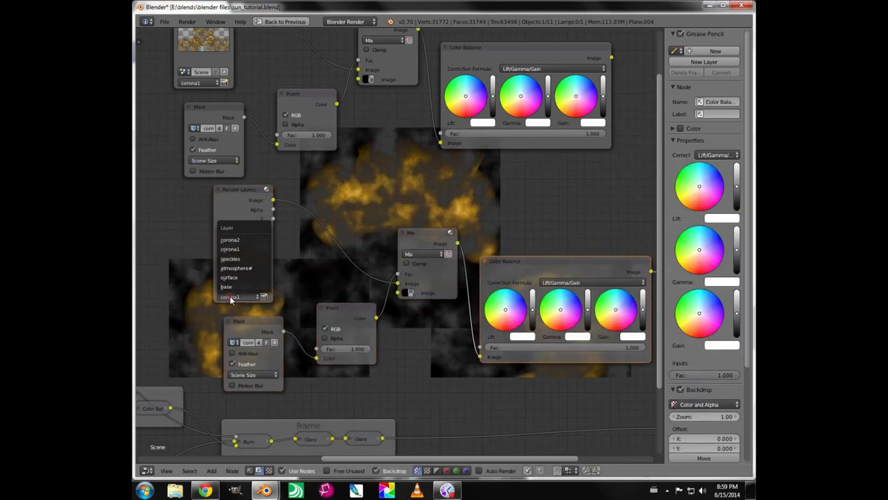
click(233, 241)
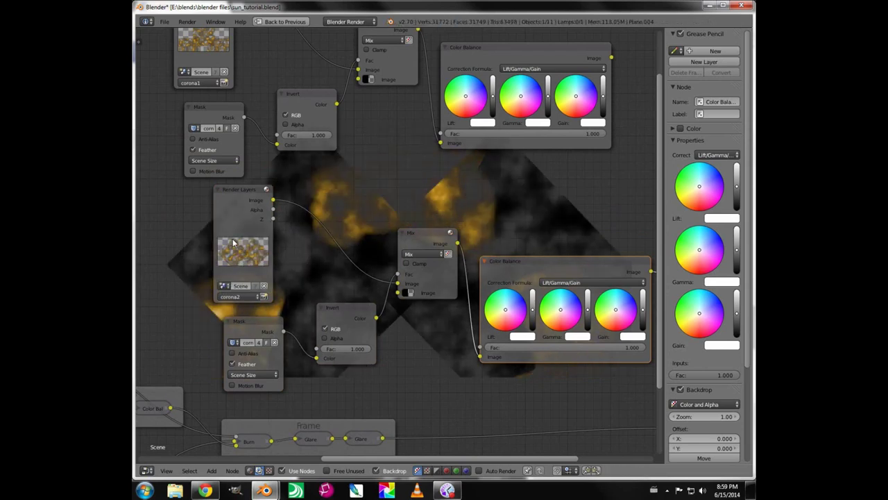
click(234, 343)
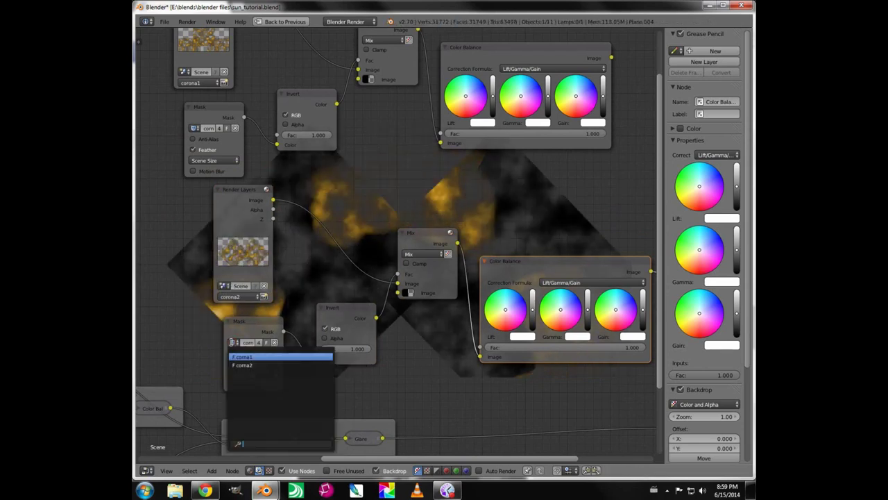
click(250, 366)
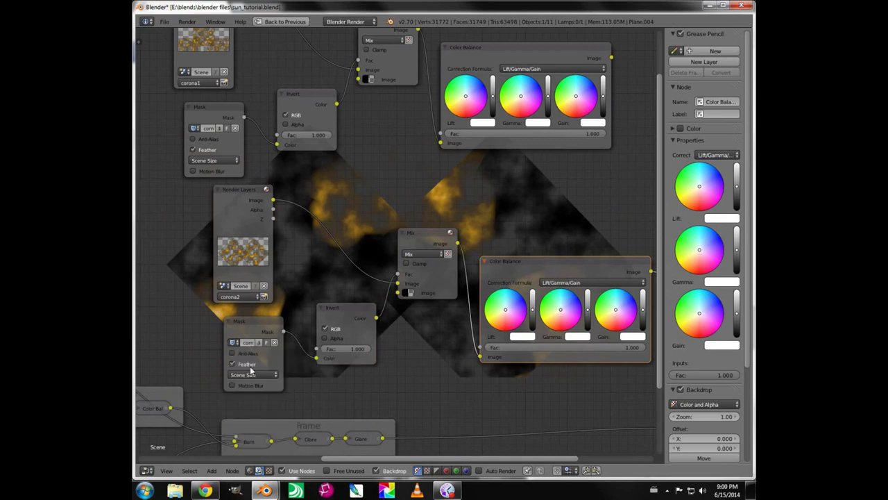
middle_drag(441, 299, 280, 308)
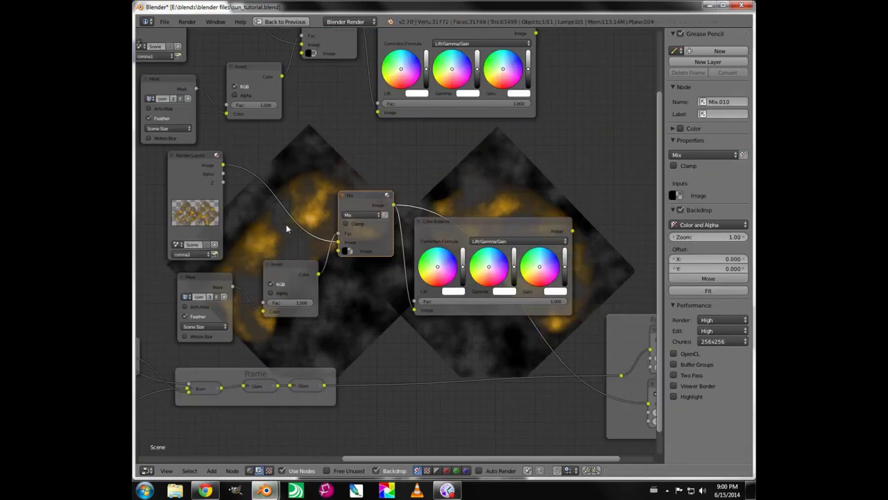
click(526, 229)
- Try combining the two Color Balance outputs in a new Mix node and preview the mix
middle_drag(419, 331, 341, 331)
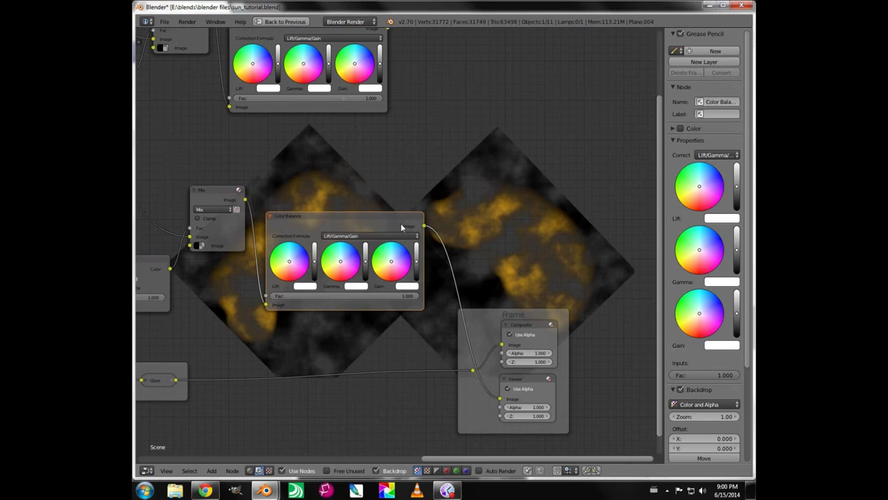
key(shift+a)
mouse_move(401, 227)
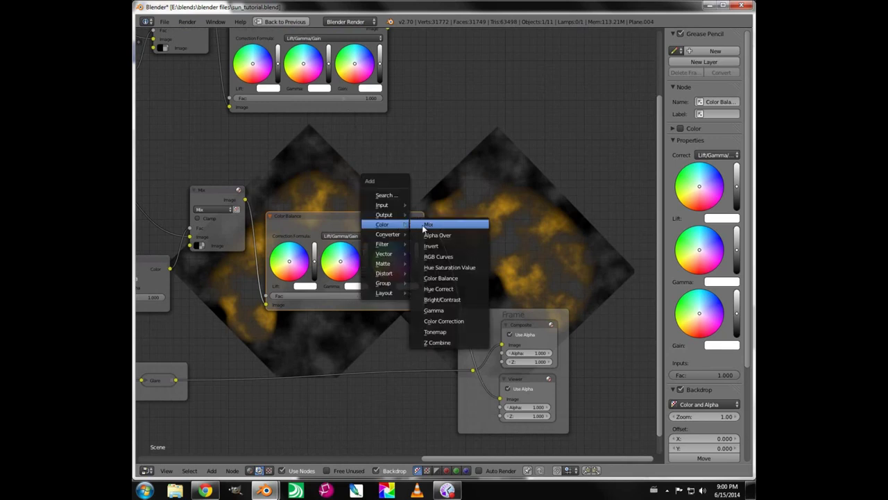
click(444, 227)
click(475, 82)
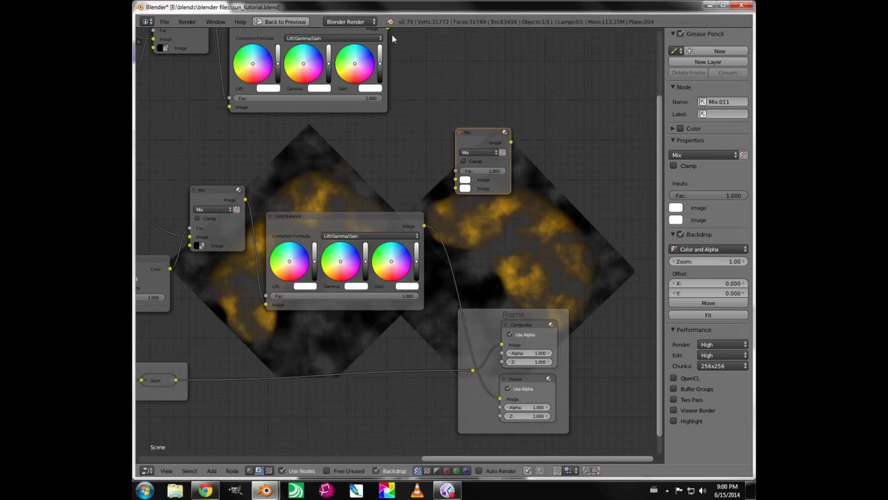
drag(387, 30, 452, 182)
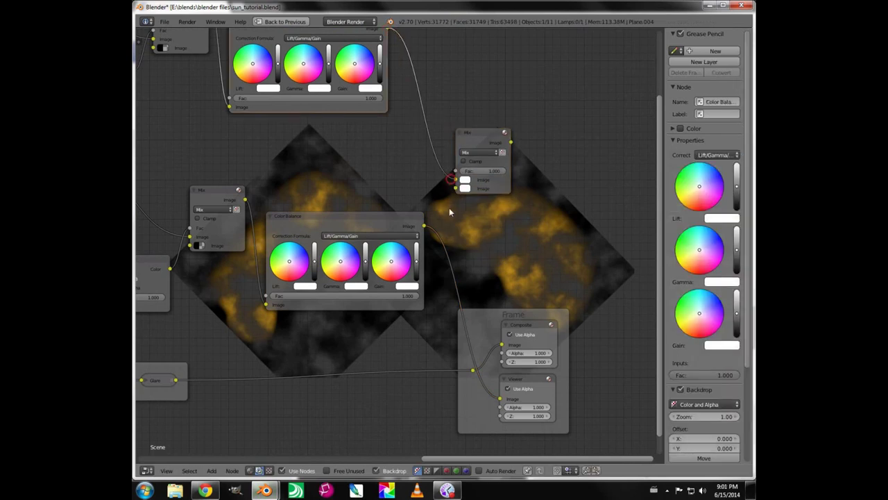
drag(424, 225, 454, 188)
click(489, 136)
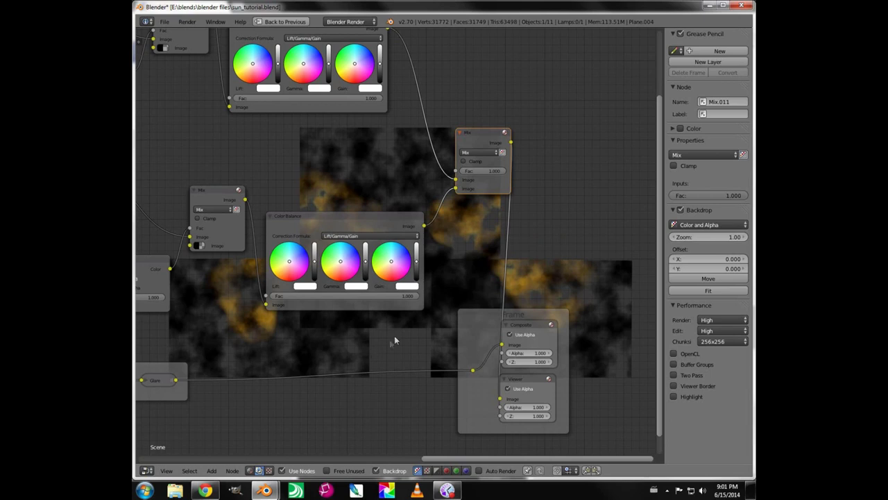
- Move the corona2 Color Balance node up and swap the two Color Balance links on the new Mix node's image inputs
scroll(389, 344, down, 5)
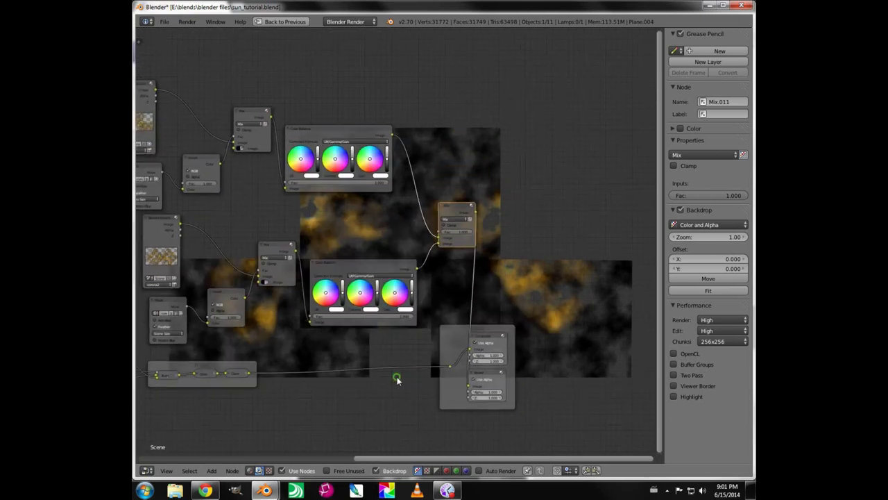
drag(352, 268, 339, 221)
click(437, 241)
mouse_move(434, 243)
mouse_down()
mouse_move(394, 137)
mouse_move(436, 248)
mouse_up()
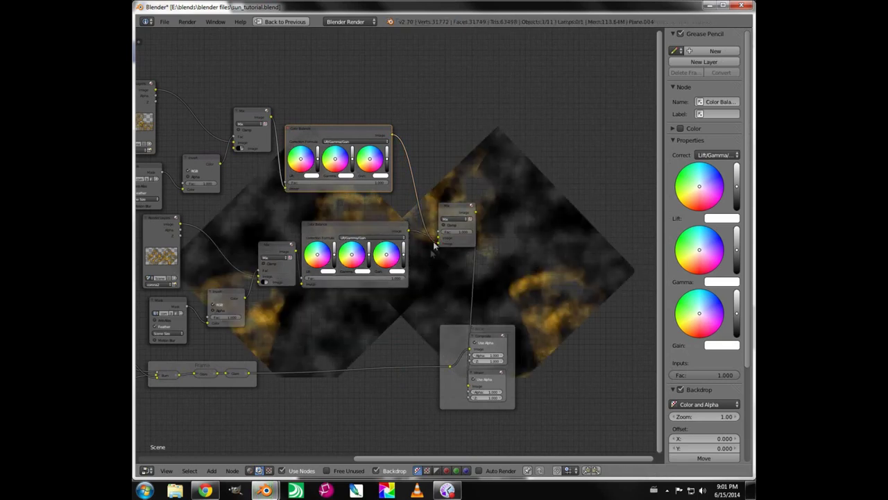
- Try the Add and Multiply blend types before returning the node to Mix, and move the Composite and Viewer frame farther away from it
click(452, 219)
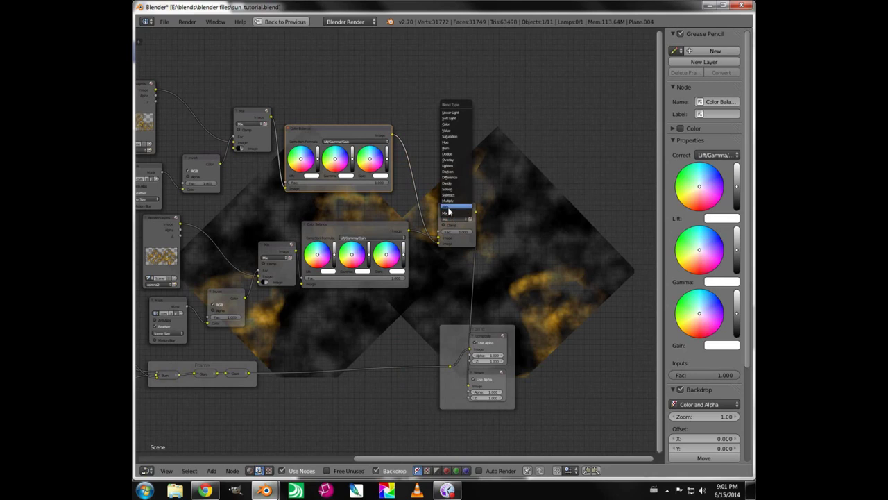
click(447, 206)
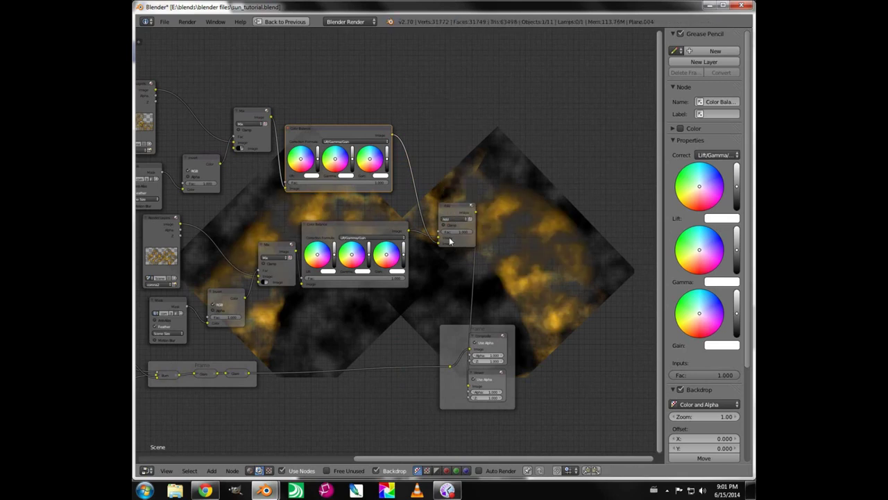
drag(514, 359, 600, 295)
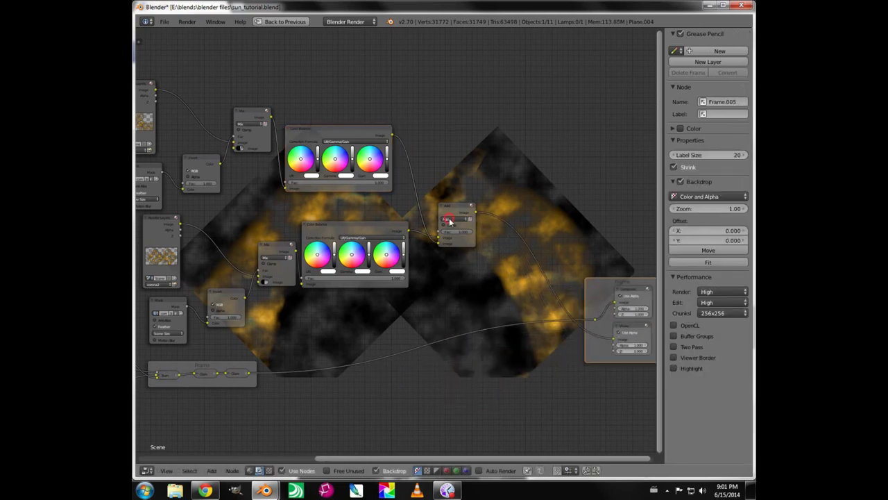
click(451, 219)
click(448, 201)
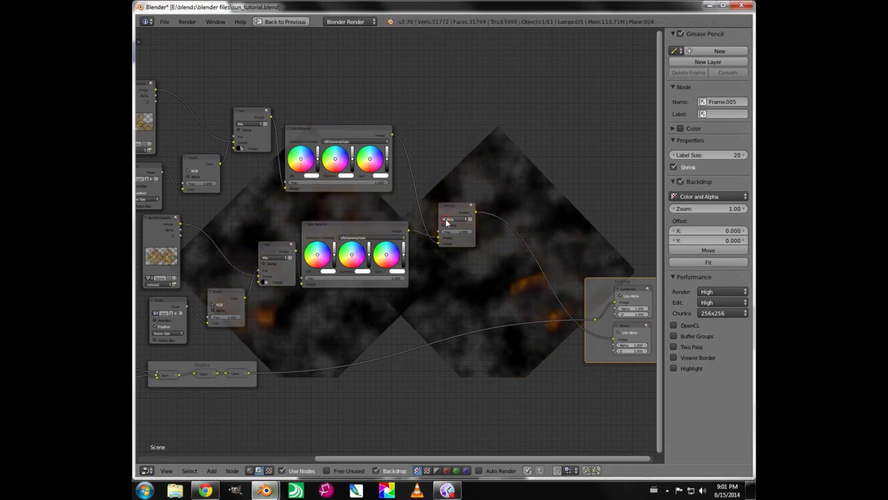
click(448, 220)
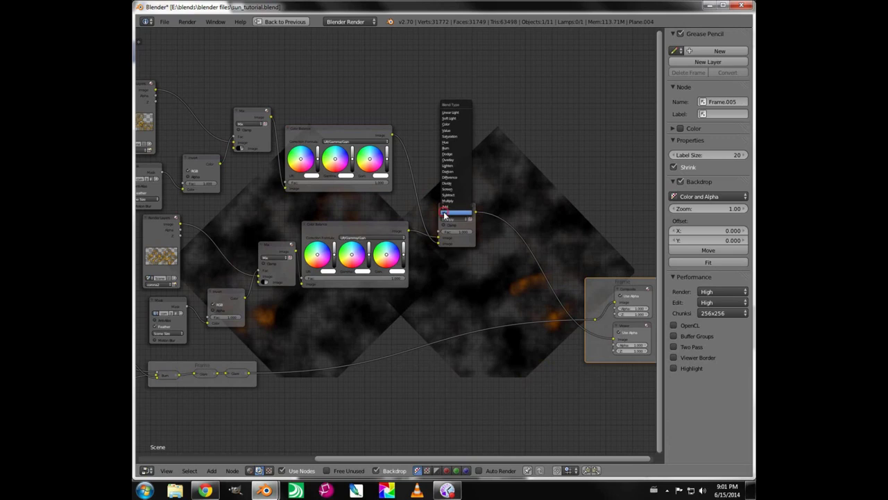
click(444, 213)
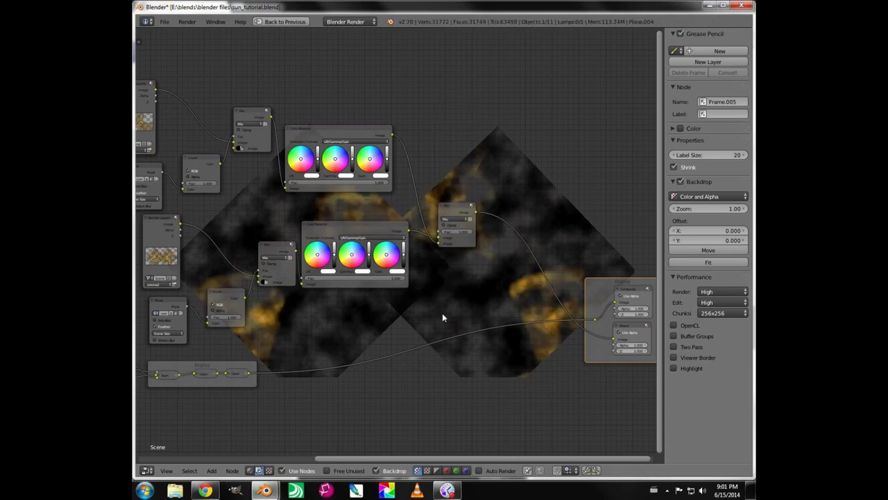
- Replace the Mix node joining the two corona chains with an Alpha Over node
click(454, 213)
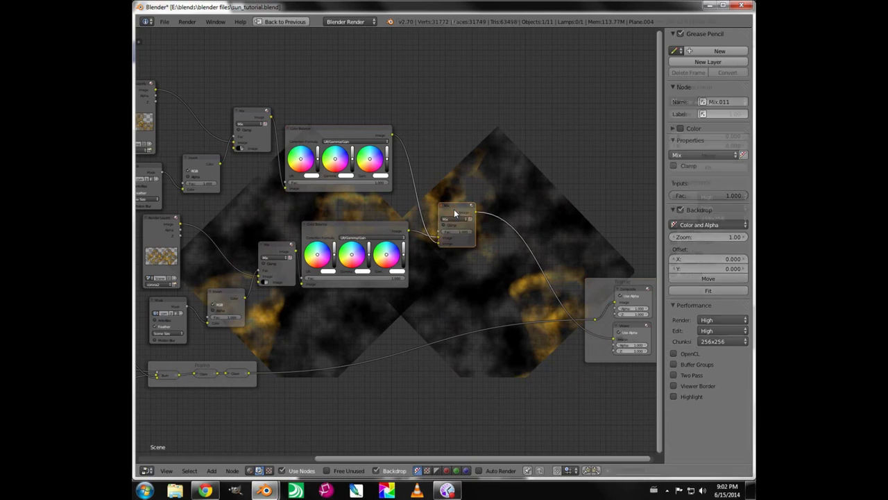
key(x)
key(shift+a)
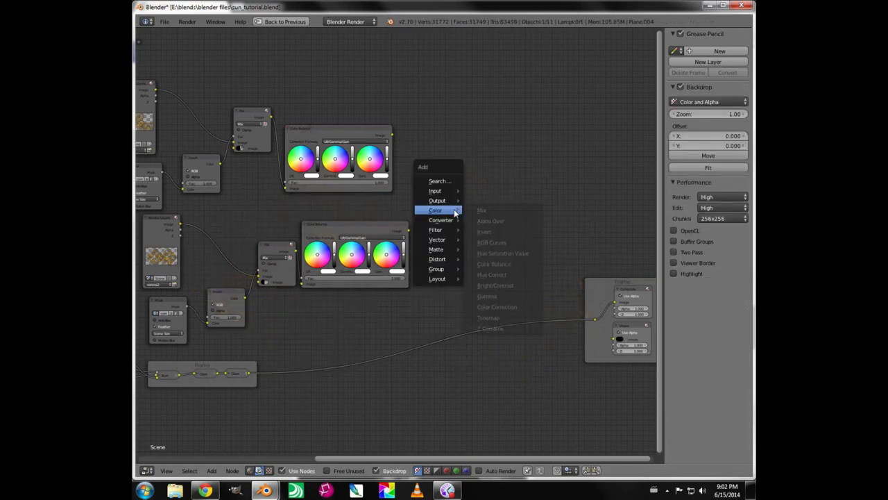
mouse_move(456, 211)
click(491, 220)
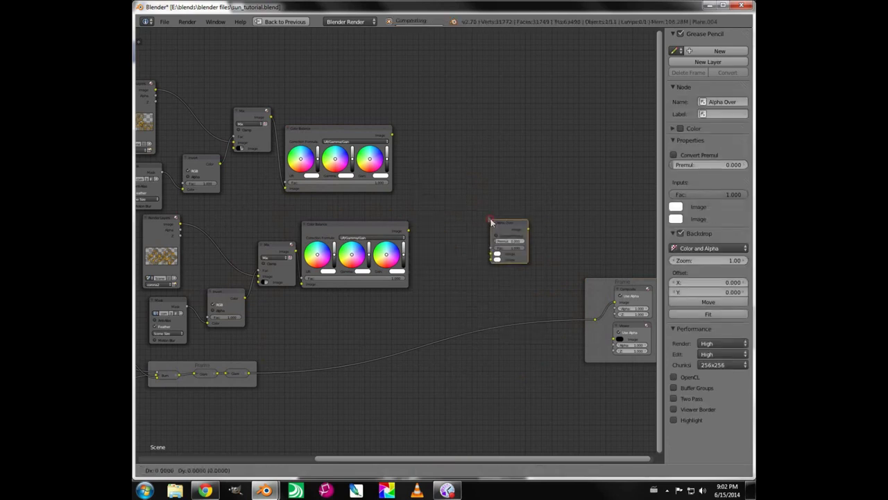
click(456, 174)
- Link the corona1 Color Balance to the Alpha Over node's first image input and the corona2 one to its second, and preview the node
drag(393, 135, 458, 207)
drag(407, 229, 459, 212)
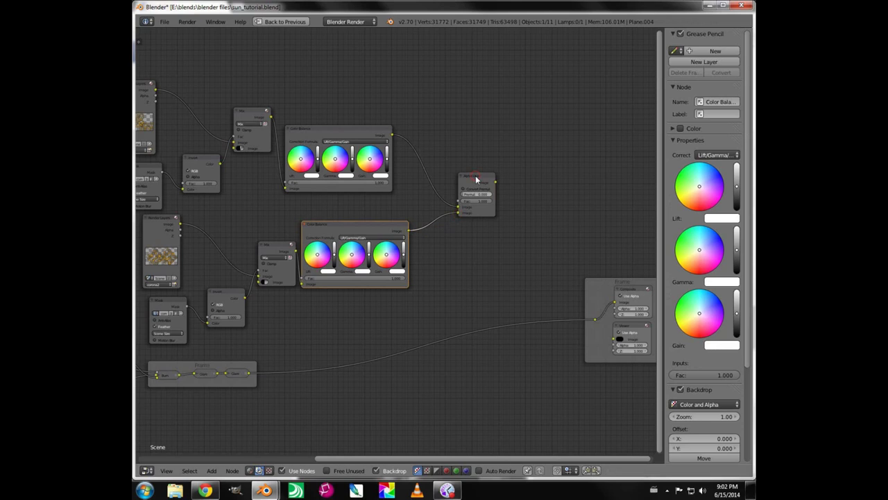
ctrl+shift+click(476, 180)
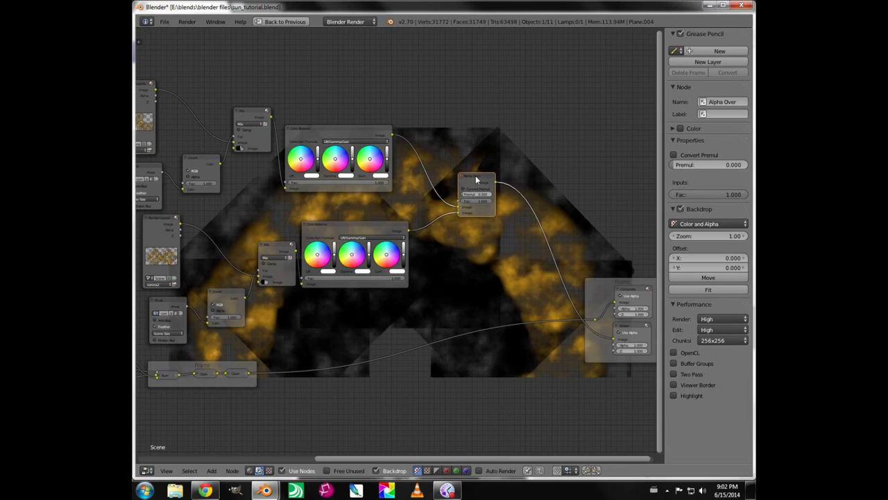
- Insert a second Alpha Over node on the link between the corona Alpha Over node and the Composite and Viewer frame
scroll(433, 208, down, 3)
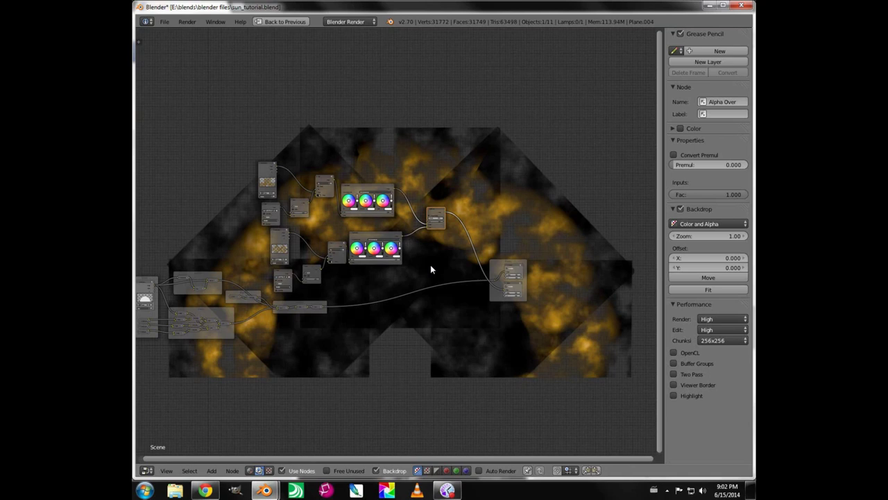
scroll(432, 266, up, 3)
middle_drag(431, 265, 417, 210)
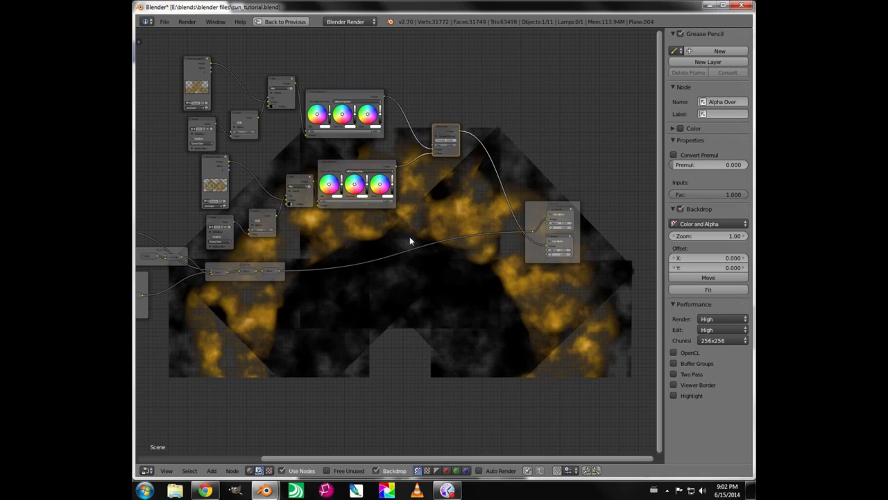
key(shift+a)
mouse_move(412, 238)
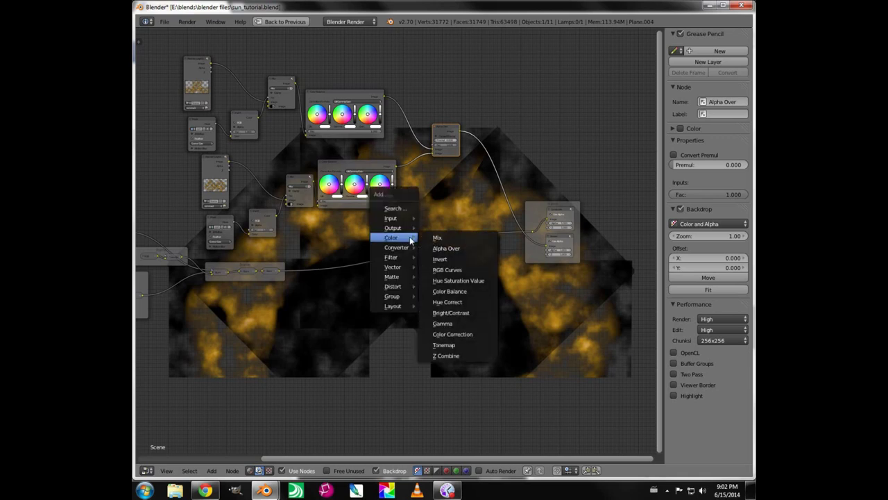
click(445, 248)
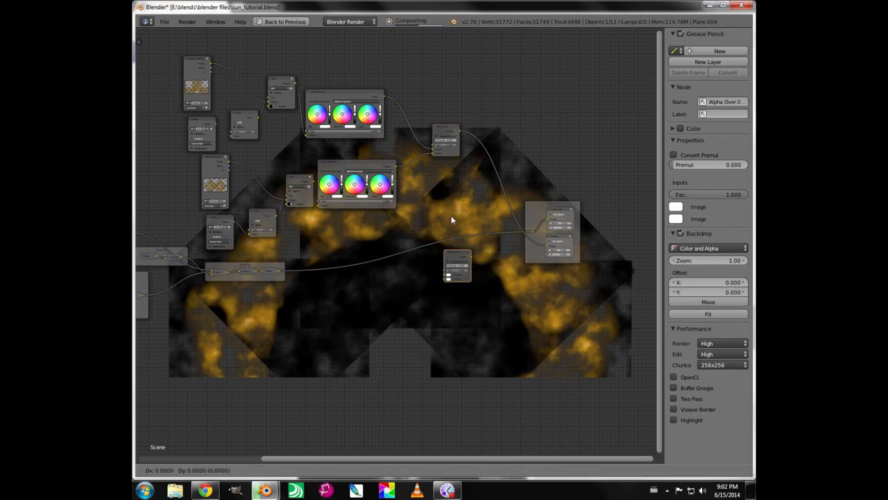
click(487, 179)
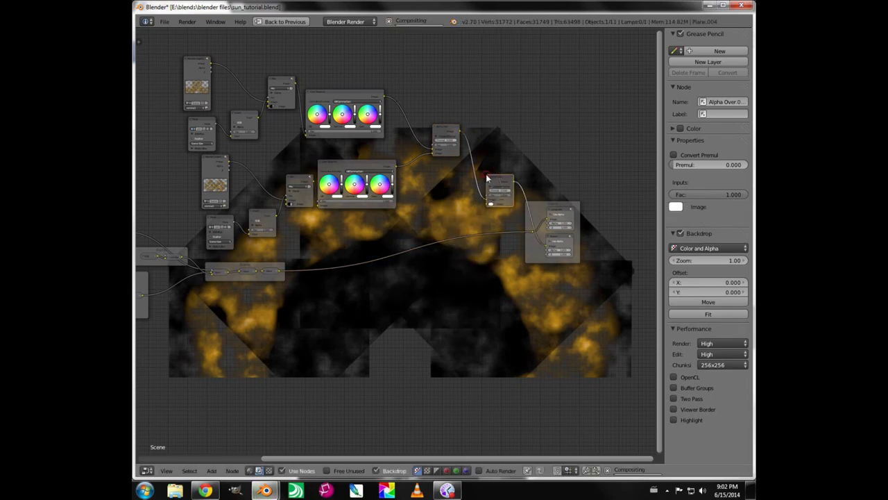
- Link the sun chain's output to the new Alpha Over node's second image input and move both Alpha Over nodes closer to the Color Balance nodes
click(281, 275)
drag(281, 276, 487, 204)
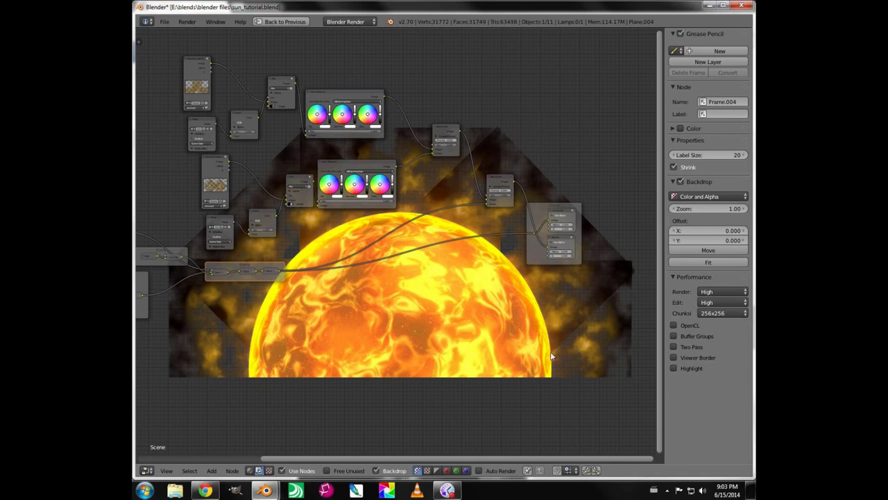
drag(497, 182, 426, 198)
drag(436, 130, 406, 122)
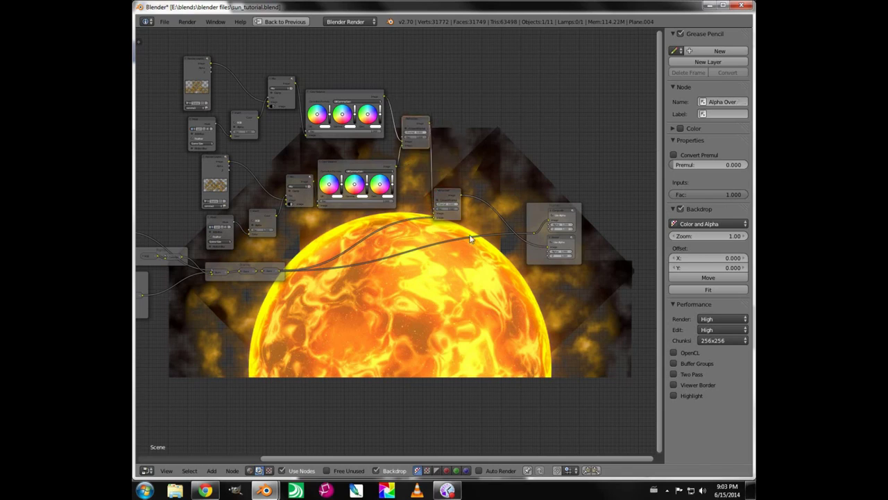
key(ctrl+z)
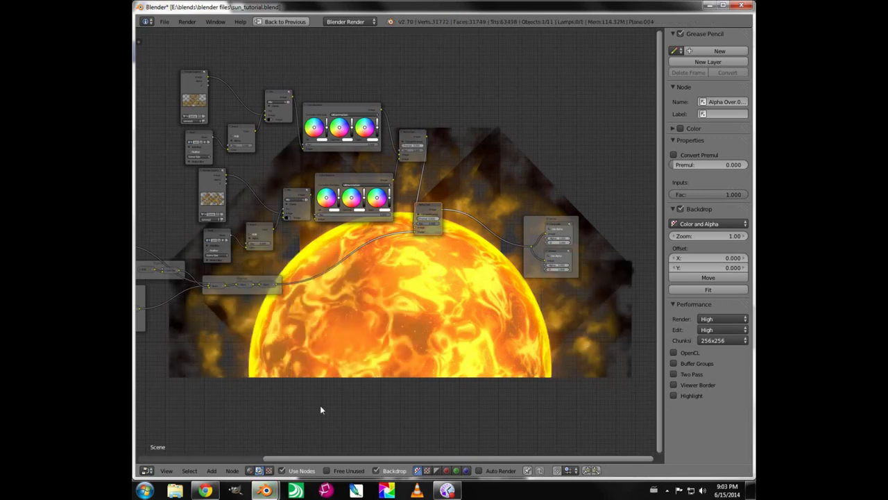
- Insert a Mix node between the second Alpha Over node and the output frame, and set its unlinked image colour to black
key(shift+a)
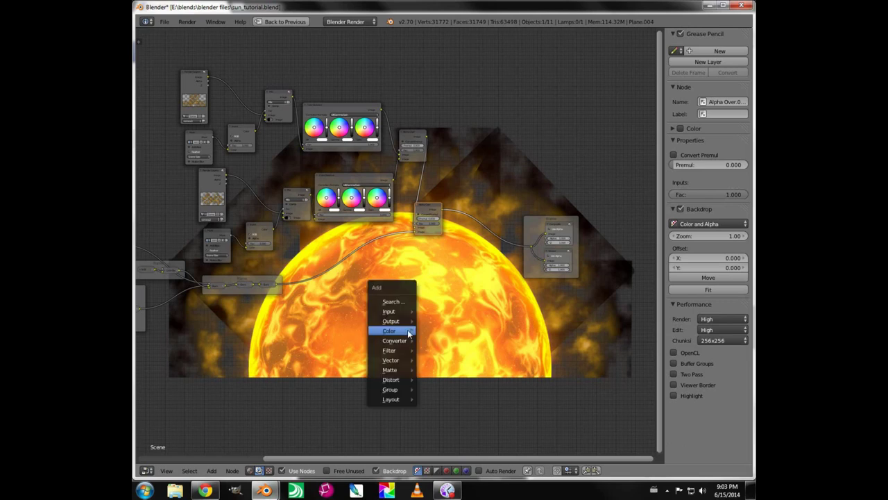
click(433, 332)
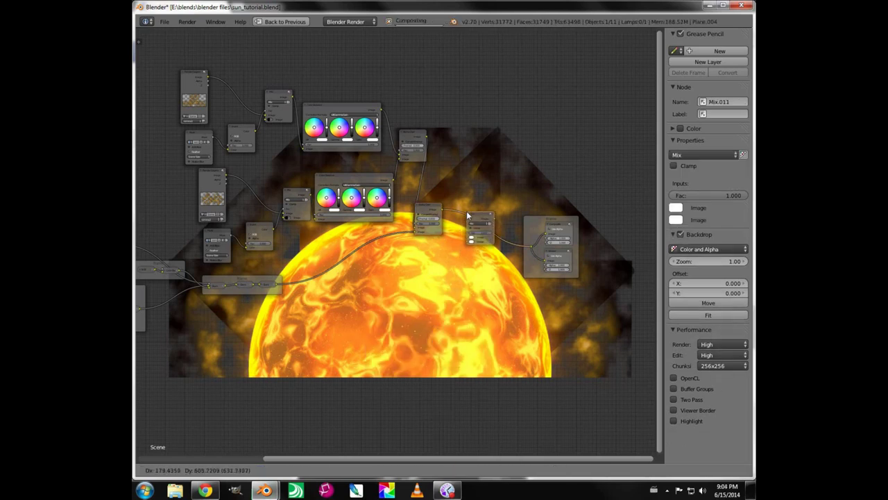
click(468, 216)
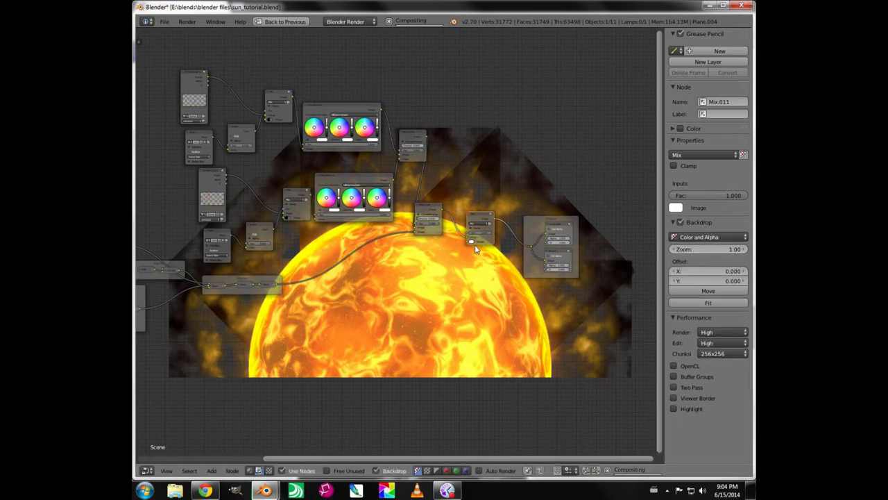
click(472, 242)
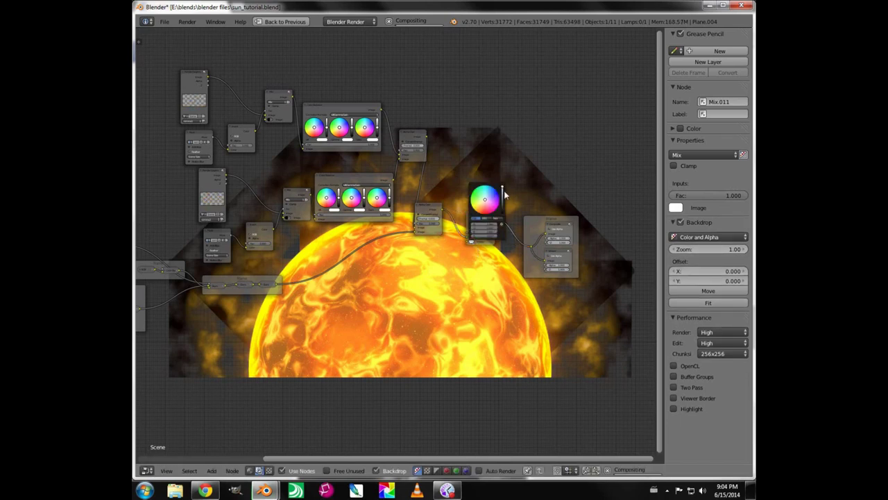
drag(501, 190, 504, 218)
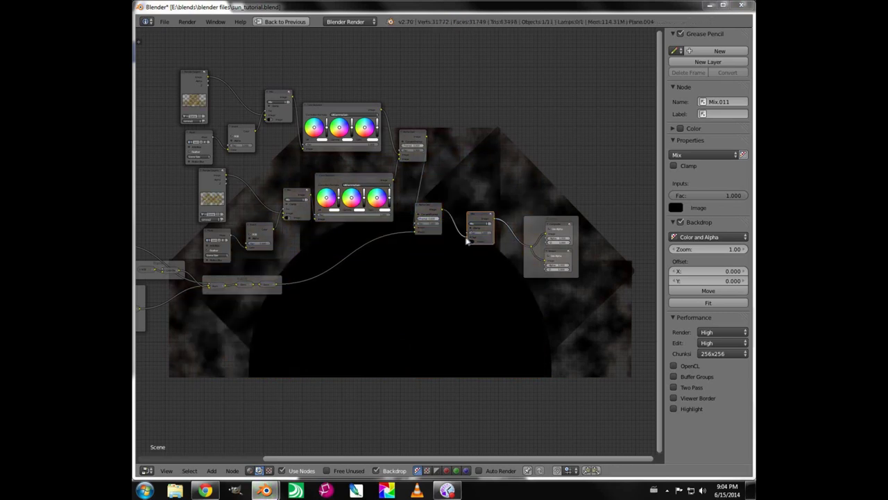
- Move the Alpha Over link to the Mix node's second image input and set the first image colour to black
click(465, 242)
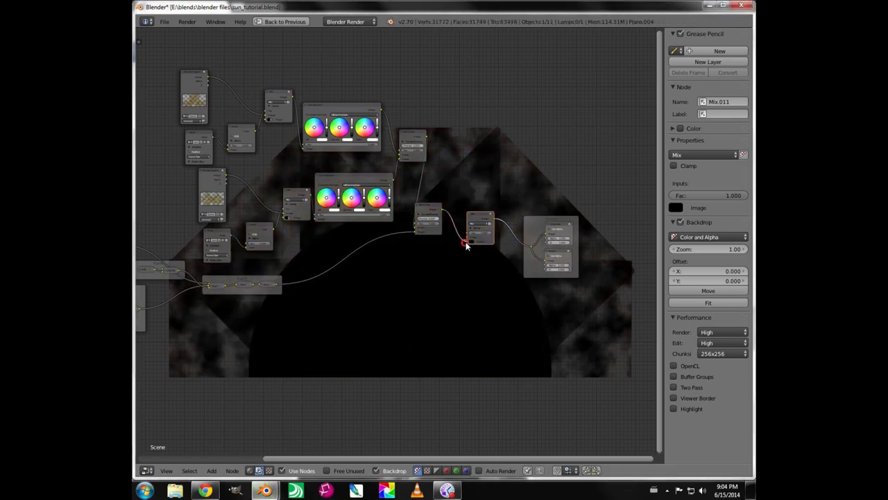
click(470, 238)
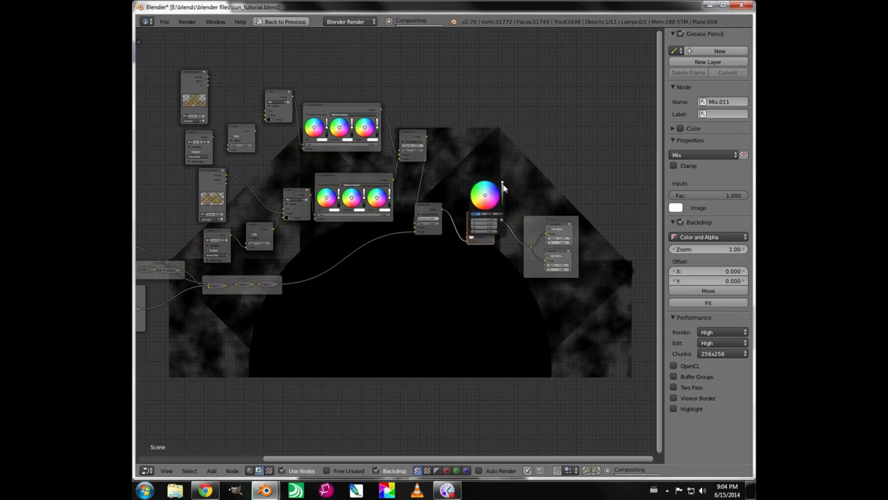
drag(502, 183, 503, 210)
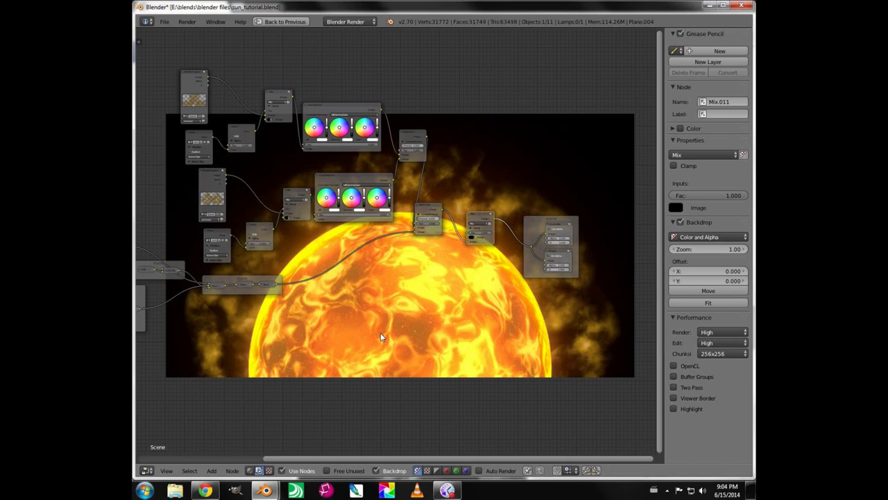
- Leave the maximized node editor and turn the joined graph editor and timeline area into a UV/Image Editor
middle_drag(380, 305, 265, 362)
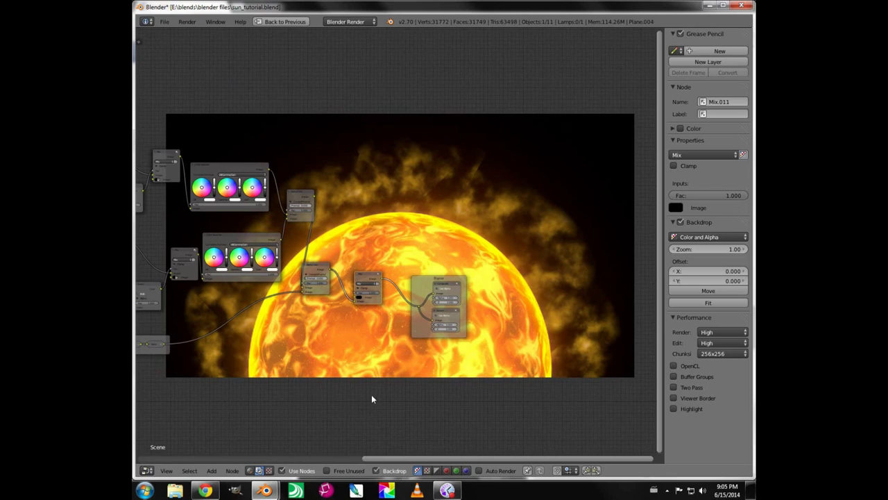
key(ctrl+Up)
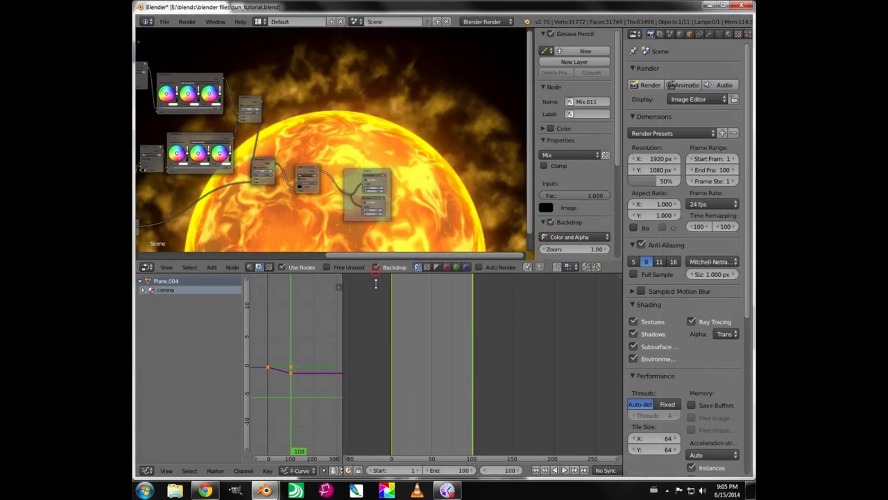
drag(341, 275, 363, 276)
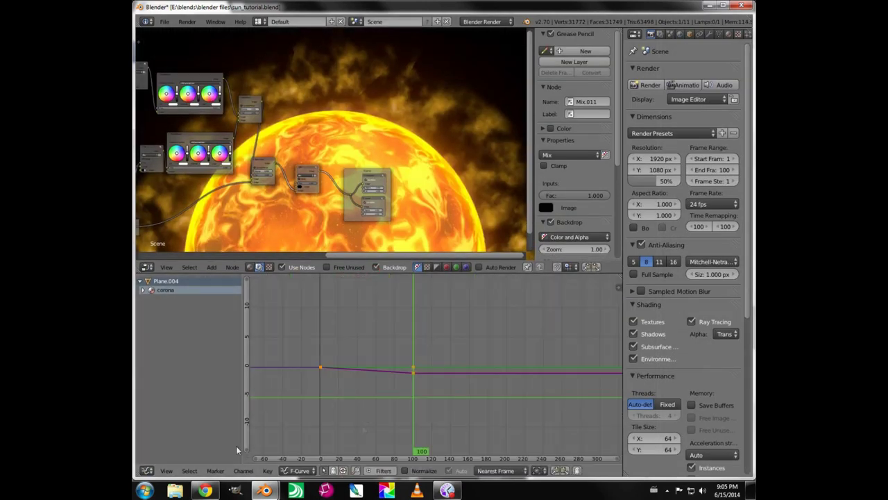
click(147, 470)
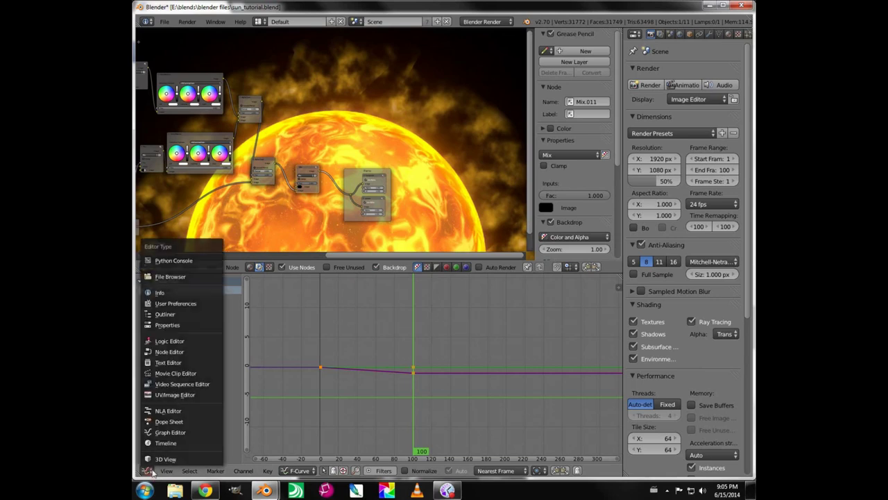
click(172, 395)
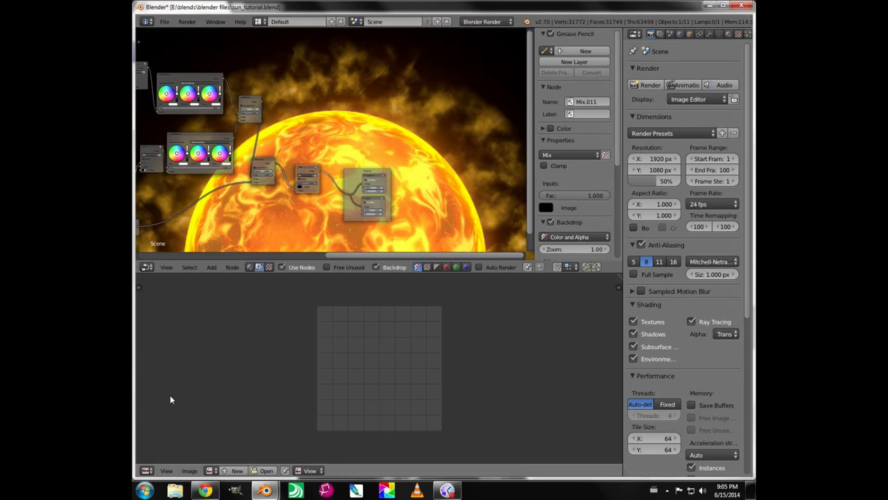
- Display the Viewer Node image in the UV/Image Editor and fit more of the composite in view
click(209, 471)
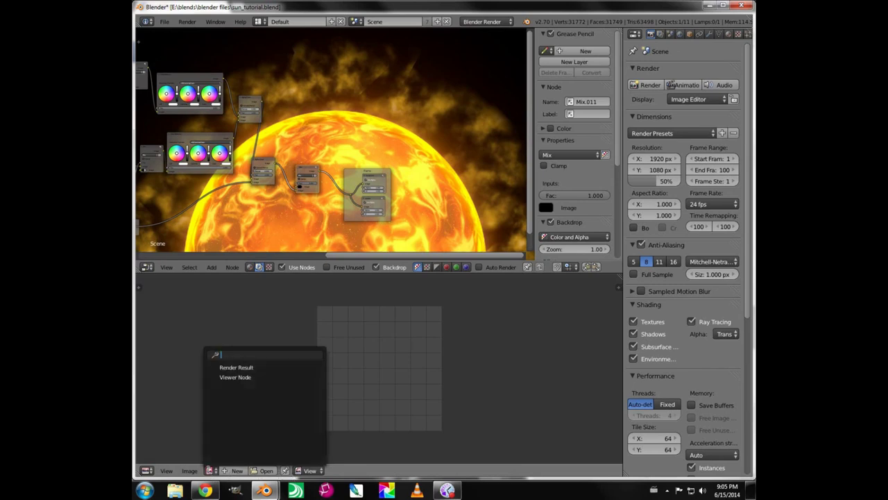
click(236, 377)
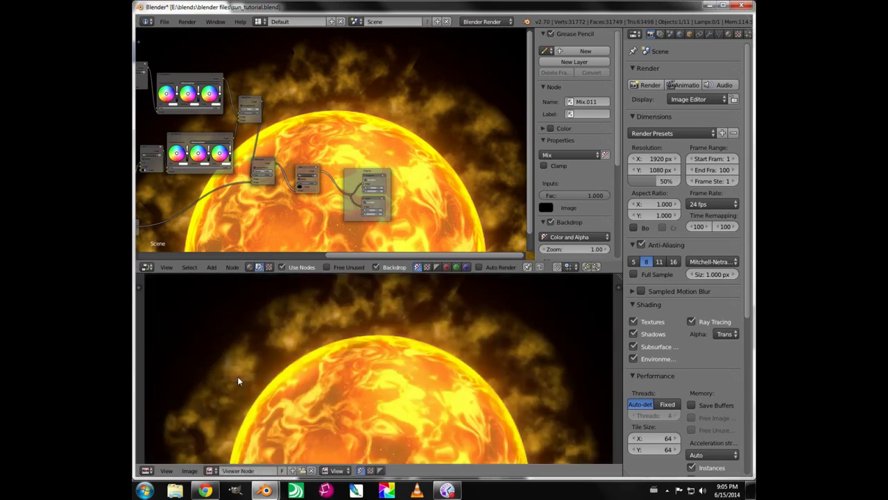
scroll(437, 404, down, 3)
scroll(437, 403, up, 2)
- Switch the image editor to Mask mode and display the corona2 layer of the Render Result
click(336, 471)
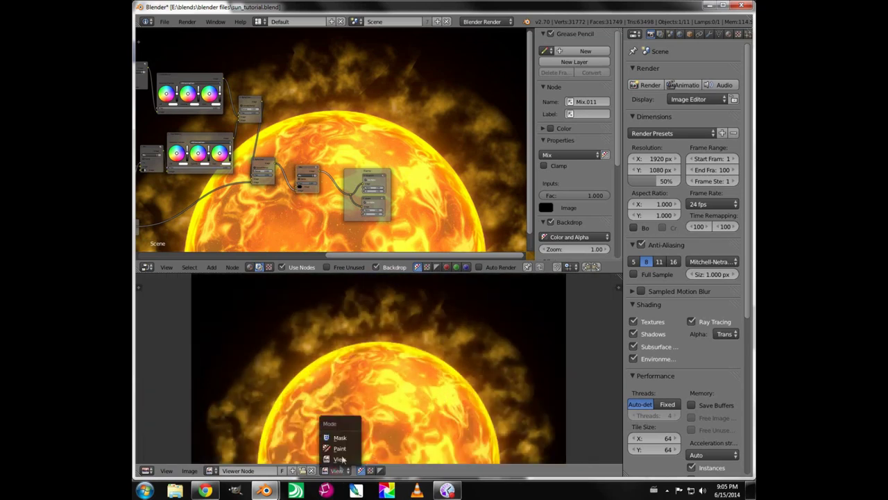
click(342, 439)
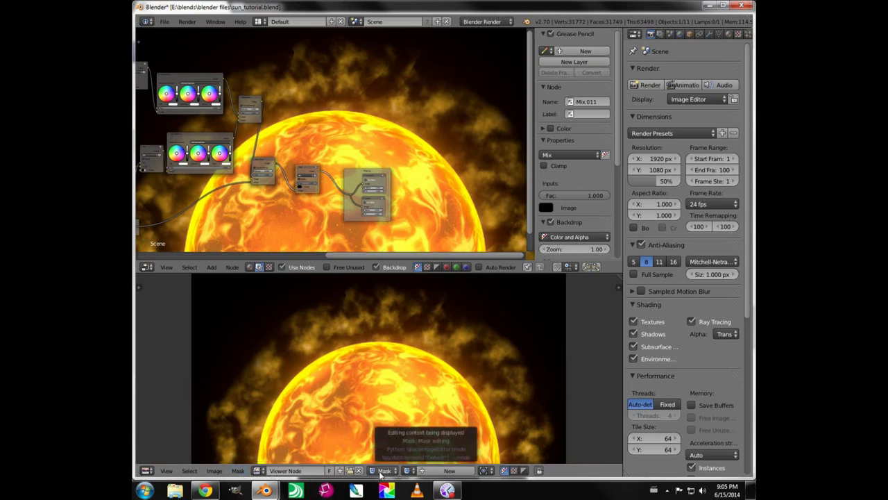
click(259, 471)
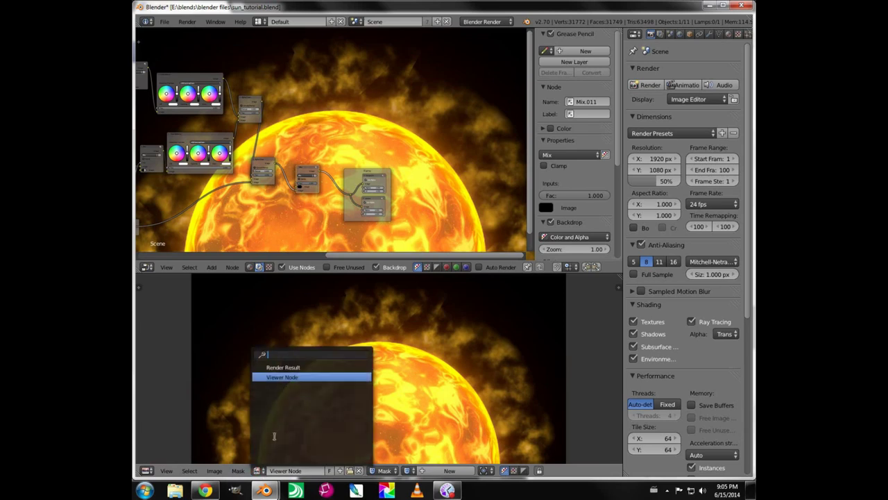
click(285, 368)
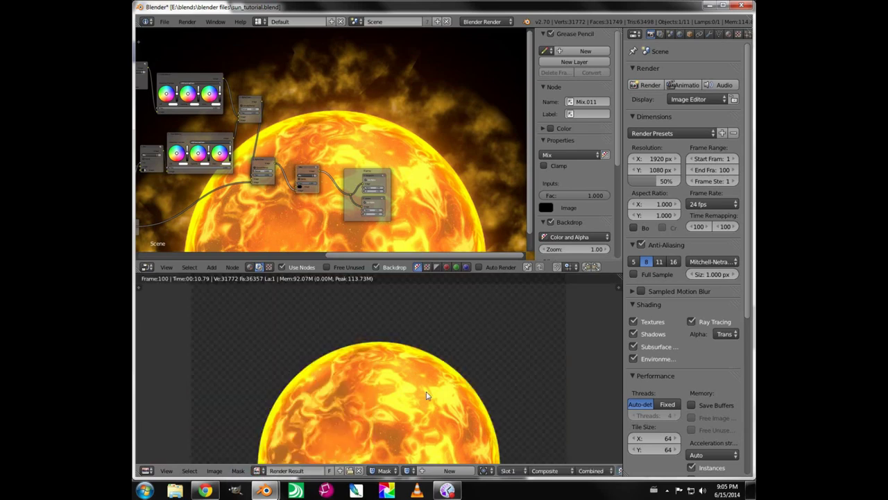
click(545, 470)
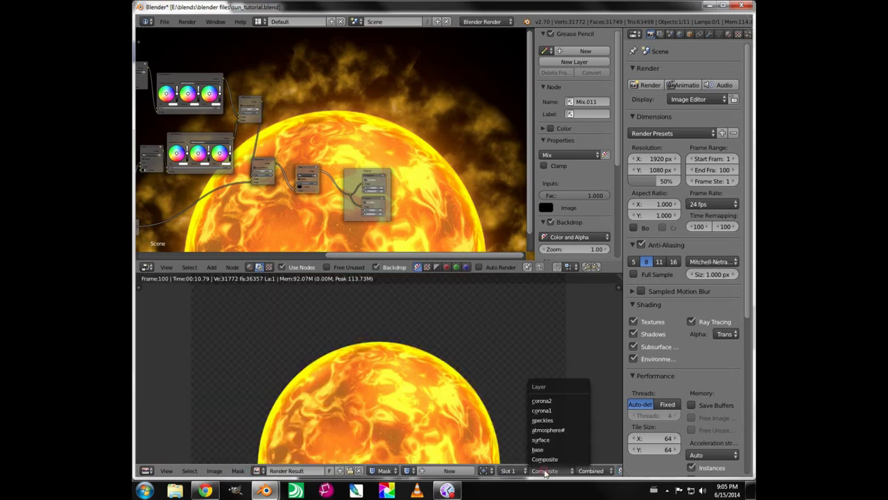
click(541, 401)
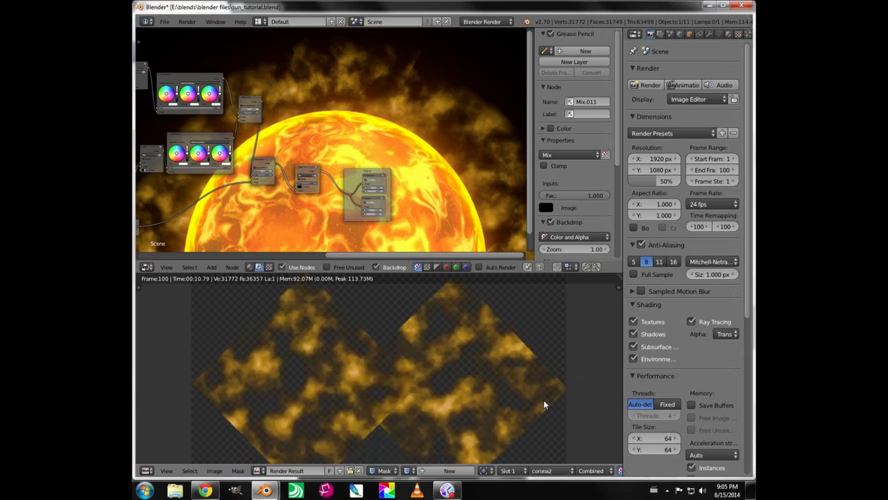
- Load the corna2 mask and reshape its two splines, pulling their facing ends inward to widen the gap between them
drag(429, 381, 450, 340)
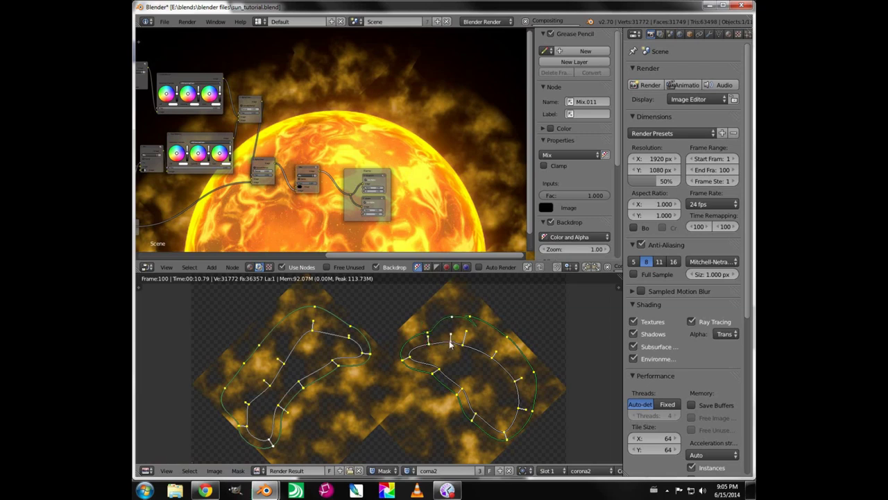
drag(412, 358, 458, 394)
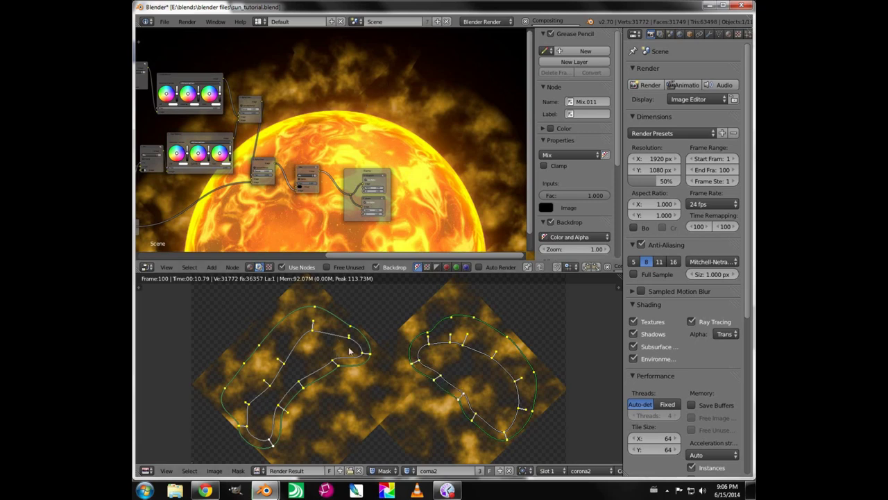
drag(351, 338, 323, 375)
drag(367, 354, 353, 359)
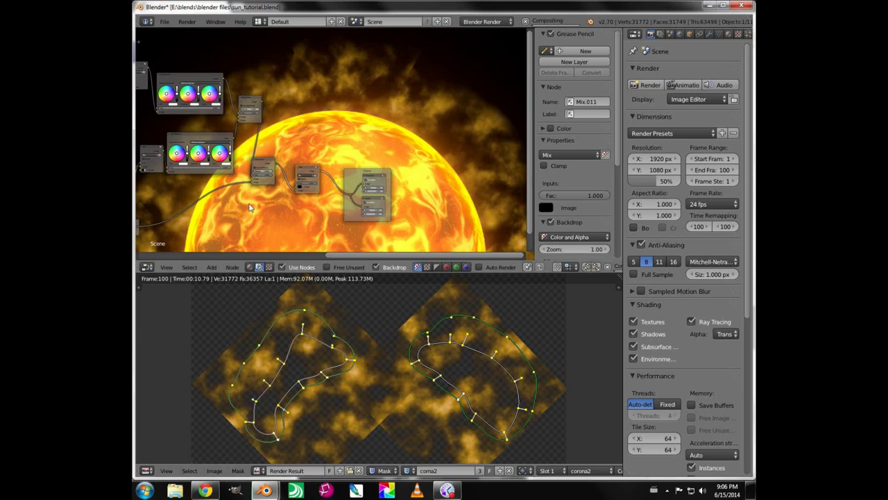
- Select and mute the two Fog Glow Glare nodes inside the sun chain's frame
middle_drag(268, 212, 421, 168)
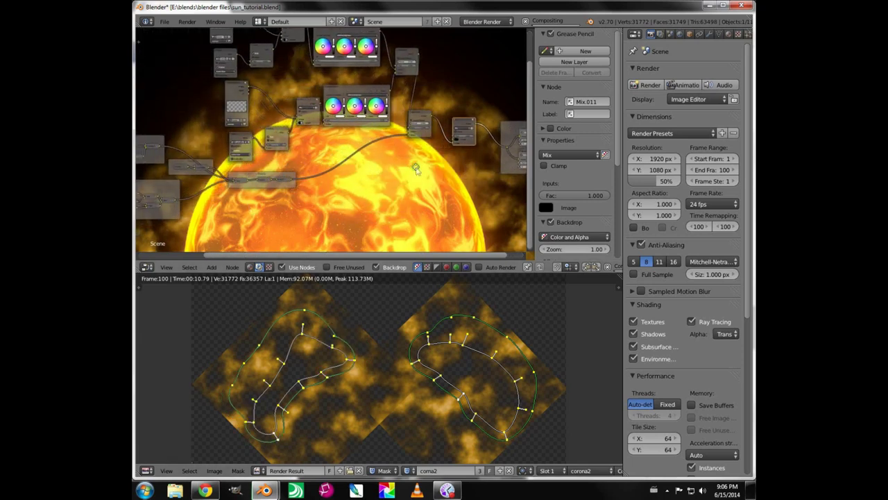
right_click(284, 183)
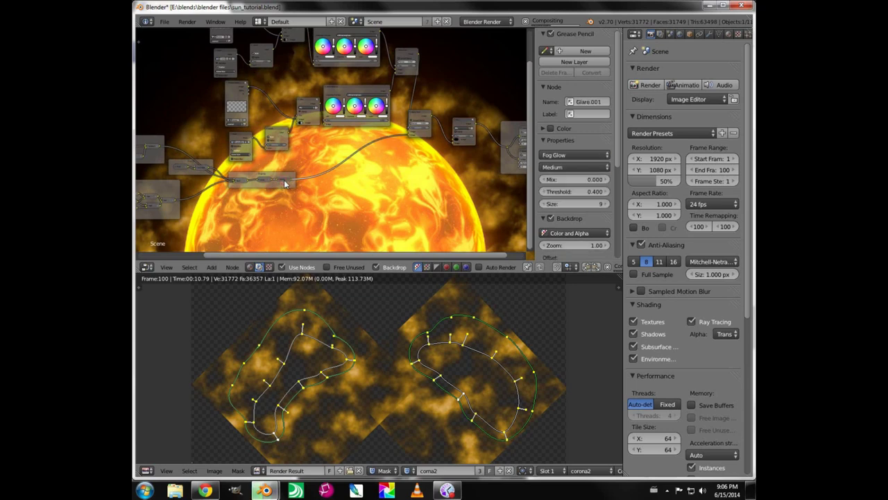
right_click(262, 183)
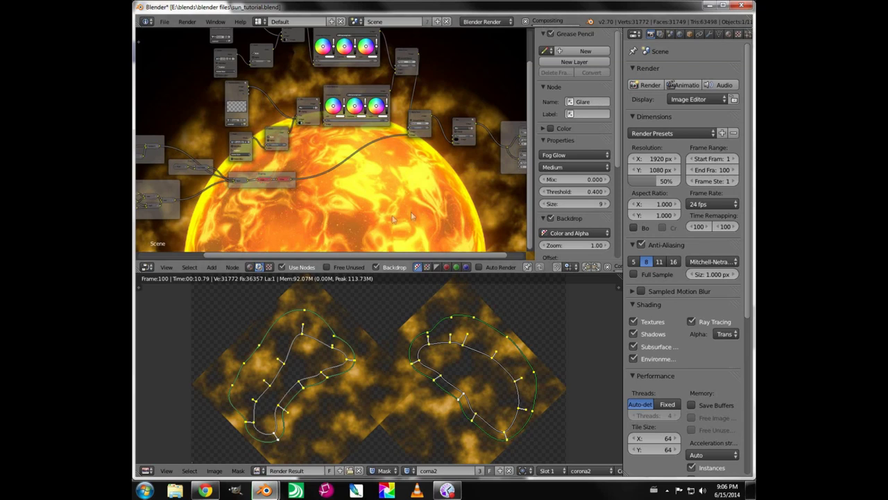
- Turn the lower editor into a 3D view showing the scene through the camera
middle_drag(382, 200, 295, 235)
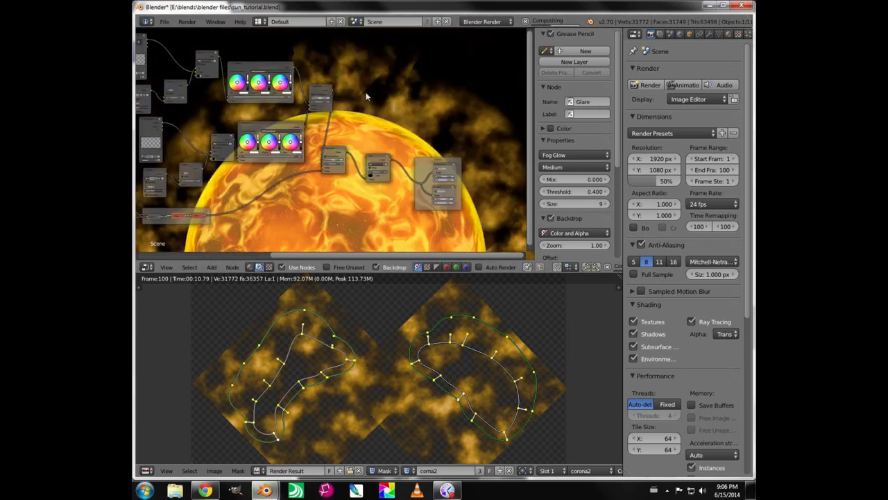
key(Home)
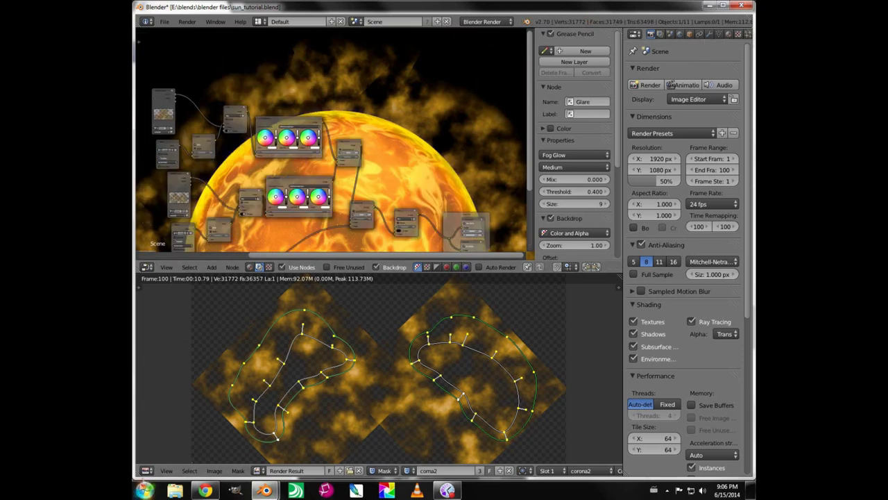
key(shift+F5)
key(KP_0)
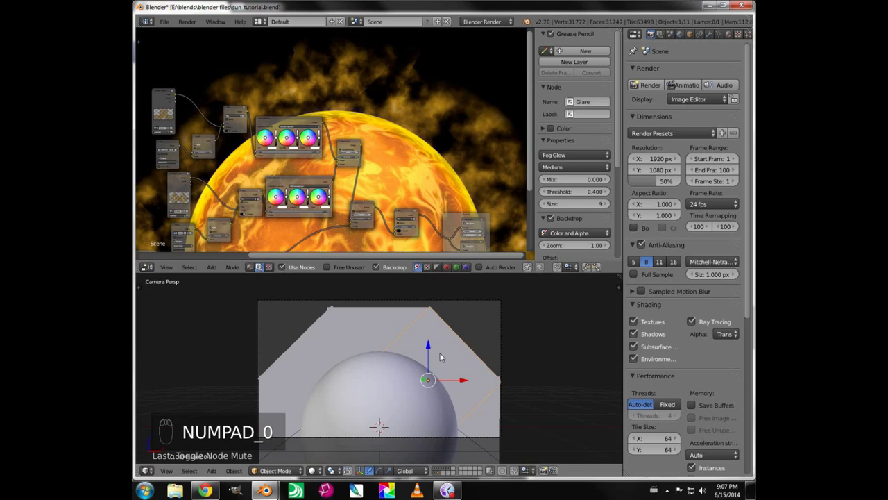
- In Edit Mode, move the upper-left edge of the right tilted corona plane inward, toward the plane's lower-right side
key(Tab)
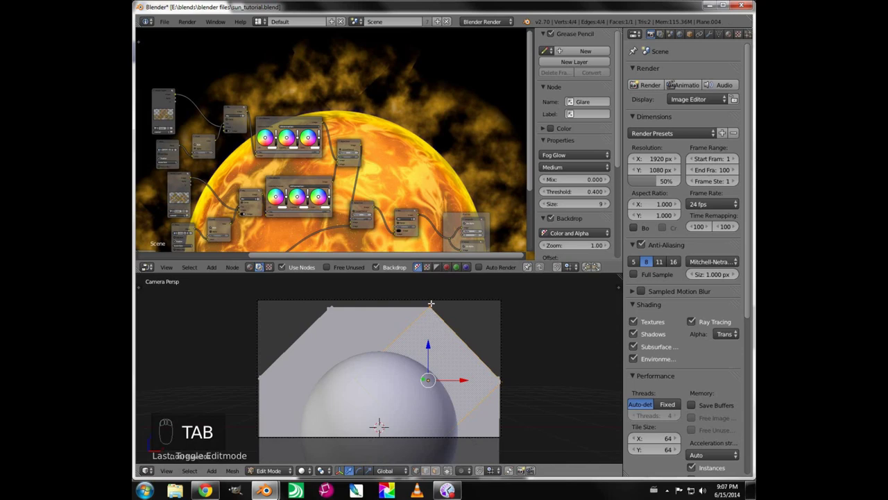
right_click(431, 304)
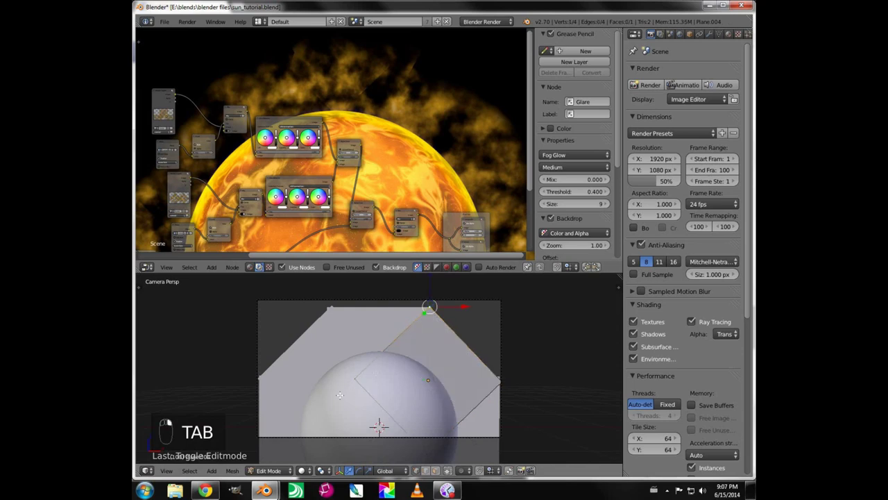
shift+right_click(388, 352)
key(g)
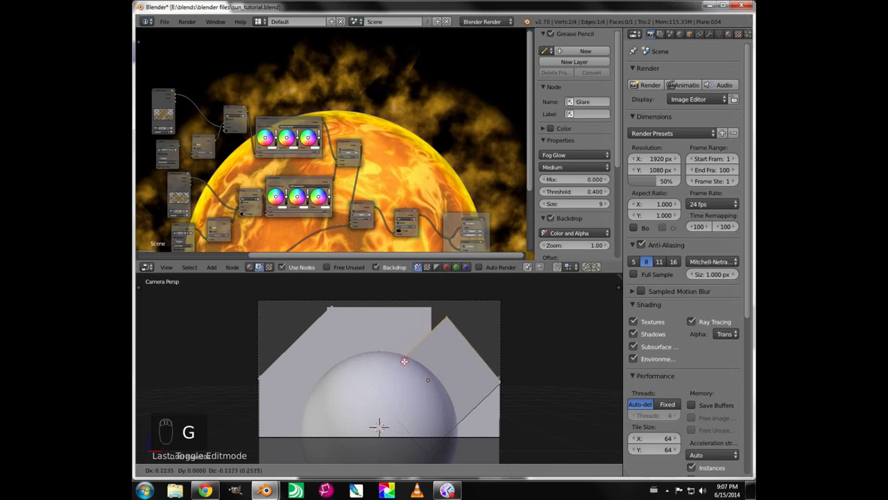
click(406, 359)
- Move the right tilted plane's lower-right edge inward without shifting it along Y, and return to Object Mode
right_click(502, 381)
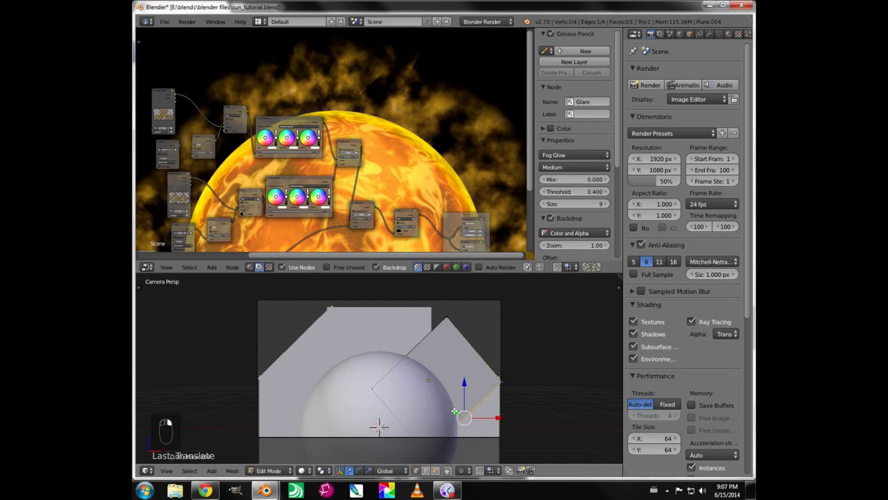
key(g)
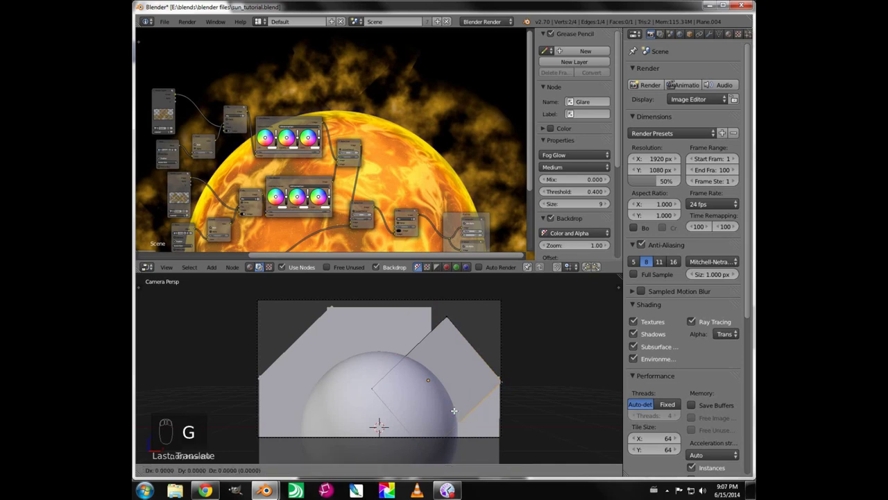
key(y)
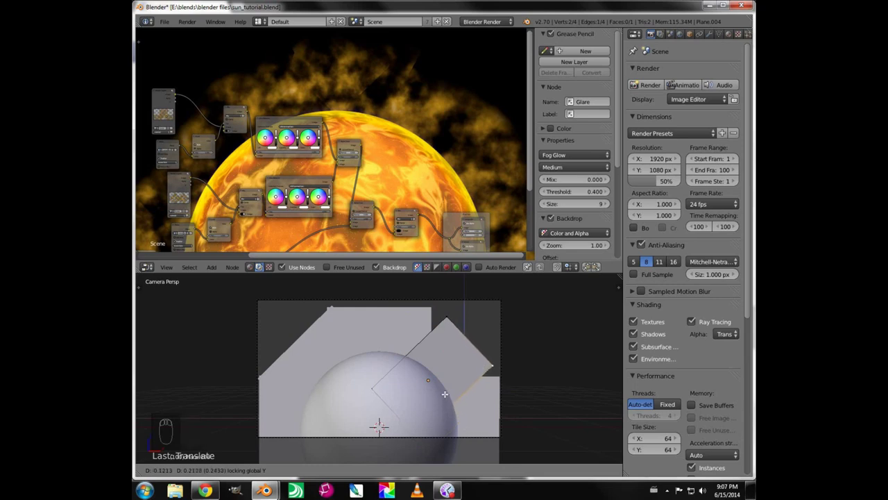
click(445, 393)
click(269, 471)
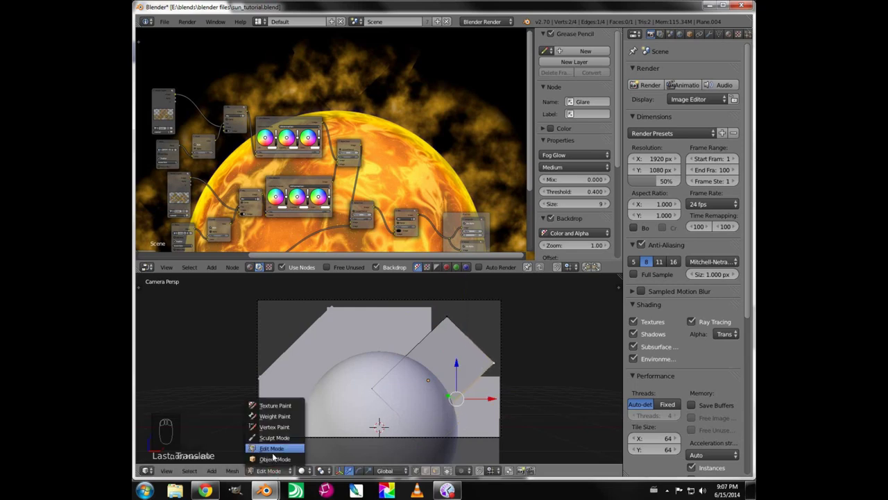
click(274, 460)
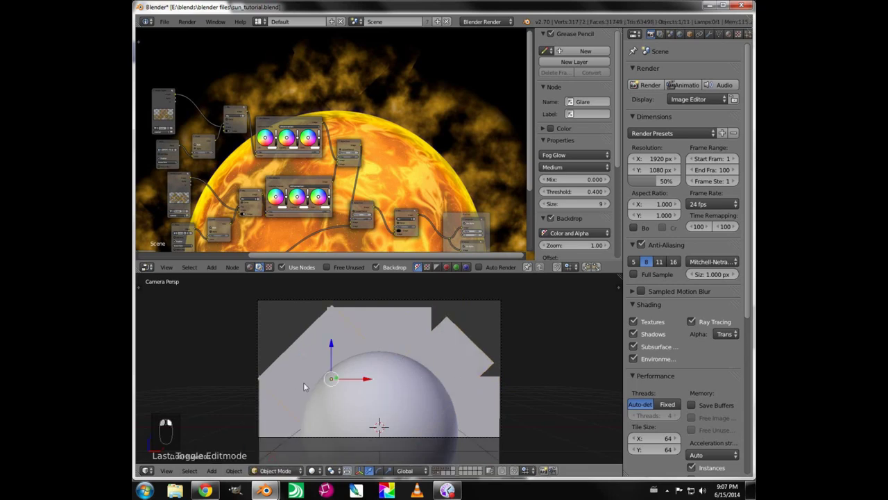
- Shrink the left tilted corona plane by moving its upper-right and lower-left edges inward, with the Y axis locked
key(Tab)
right_click(375, 399)
key(g)
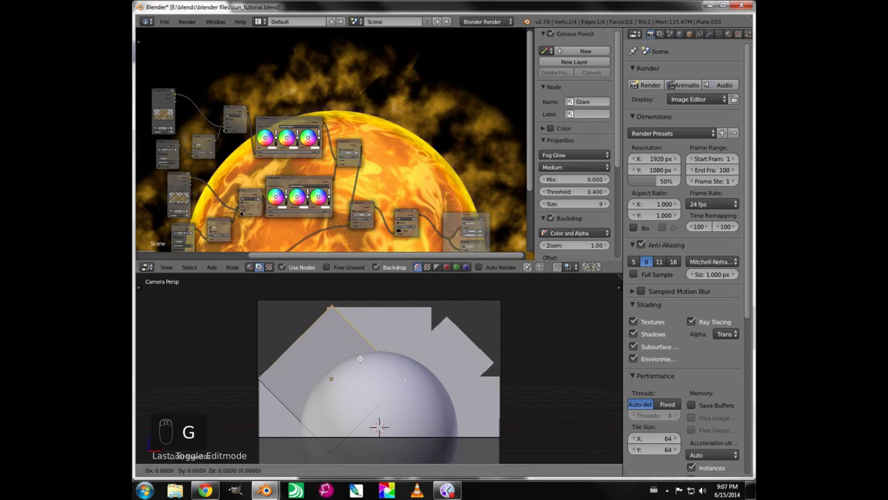
key(shift+y)
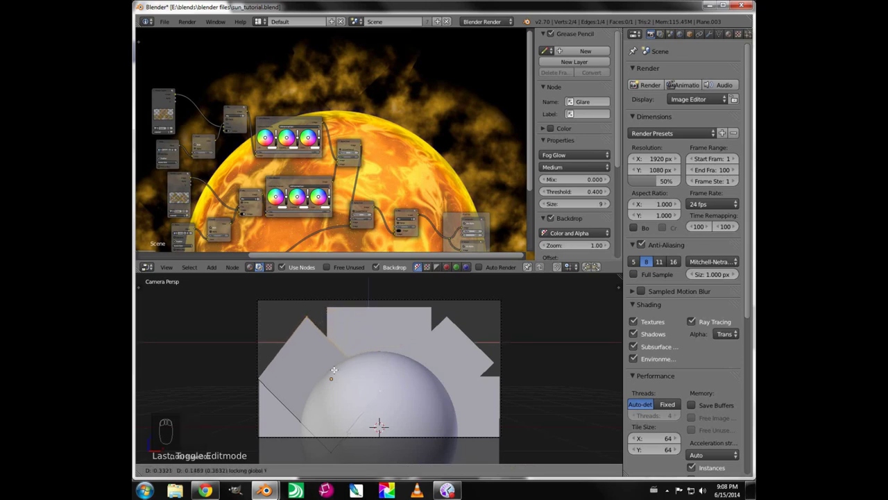
click(331, 373)
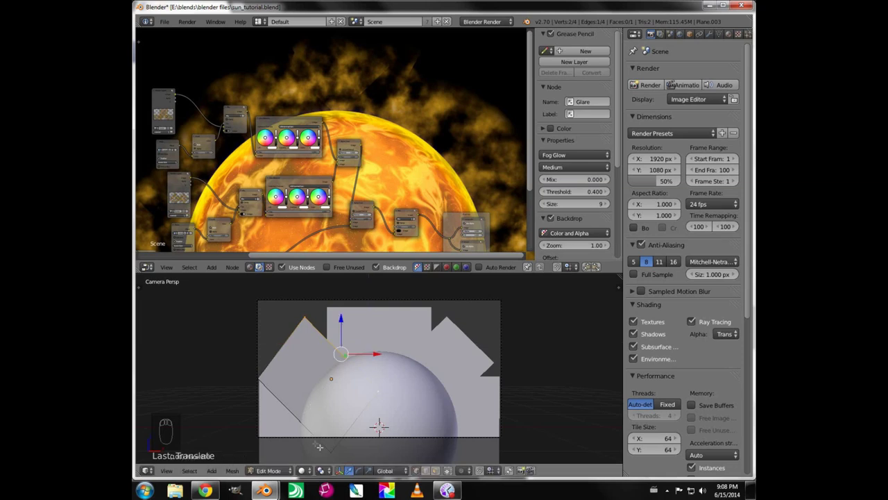
key(g)
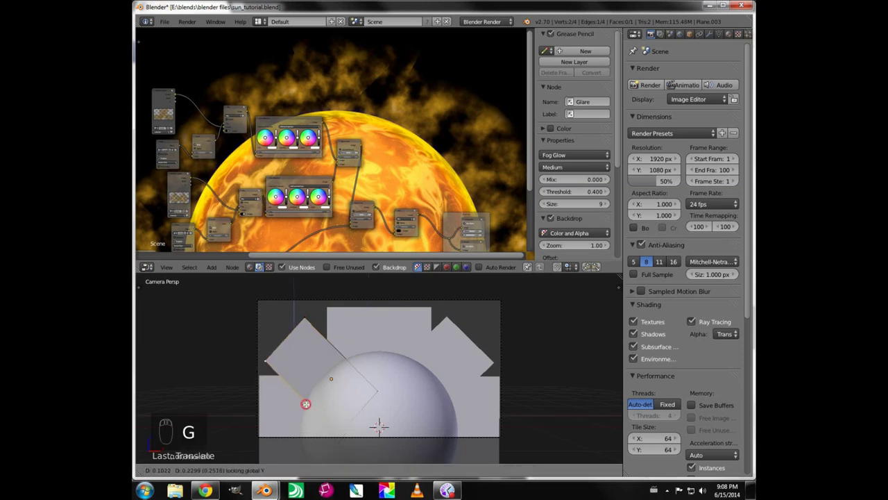
click(306, 402)
key(Tab)
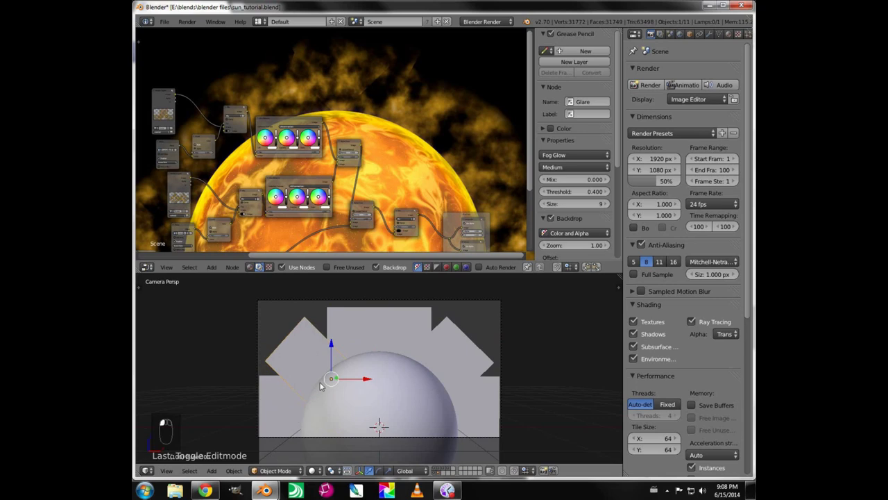
- Move the left and right tilted corona planes up and outward from the sun, keeping their Y positions locked
key(g)
key(shift+y)
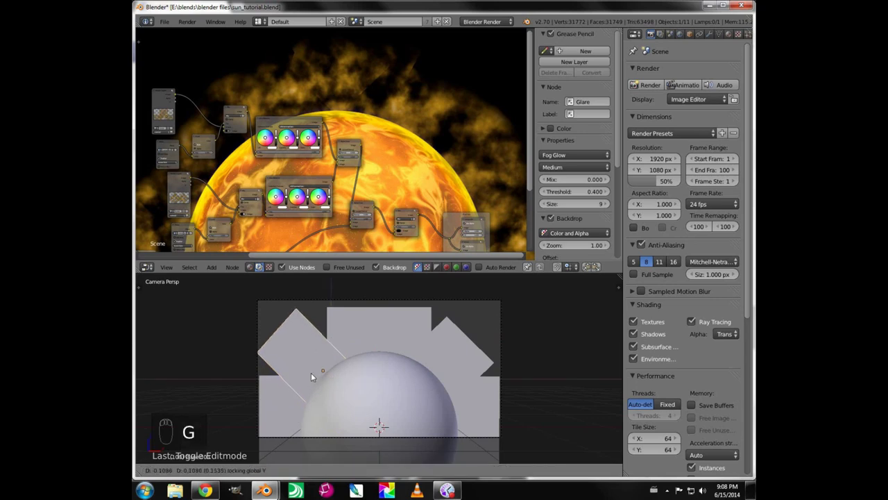
click(310, 371)
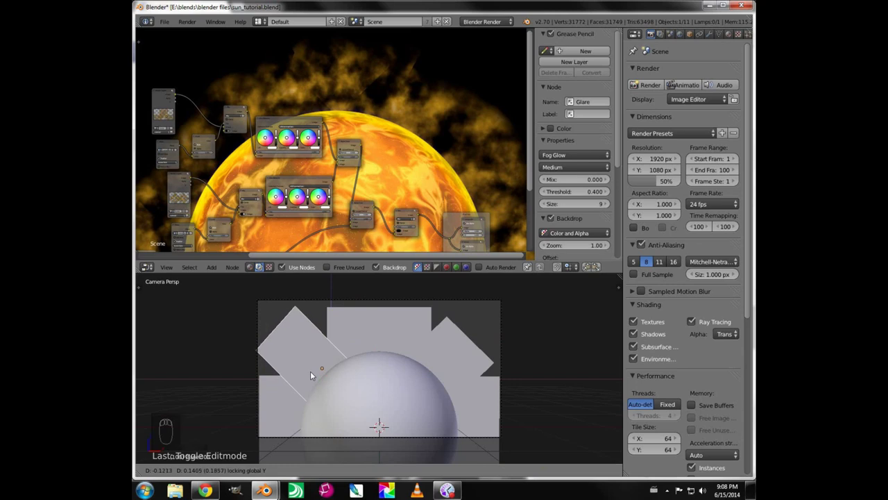
right_click(454, 352)
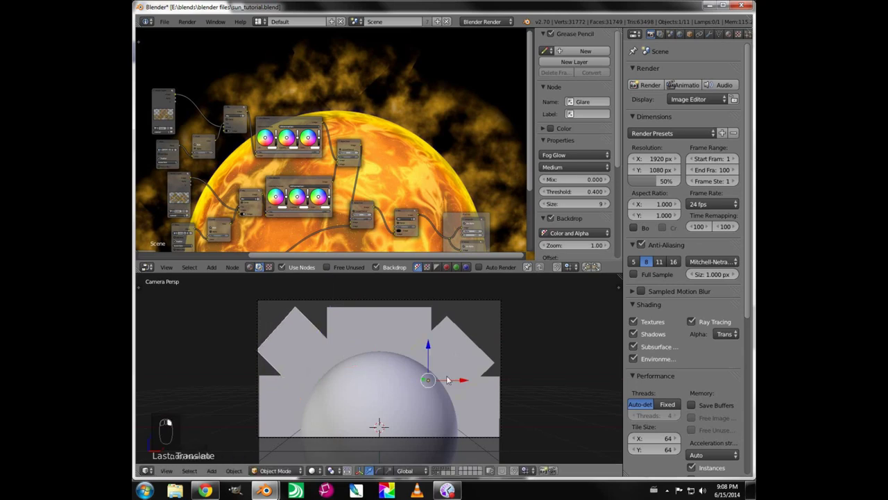
key(g)
key(y)
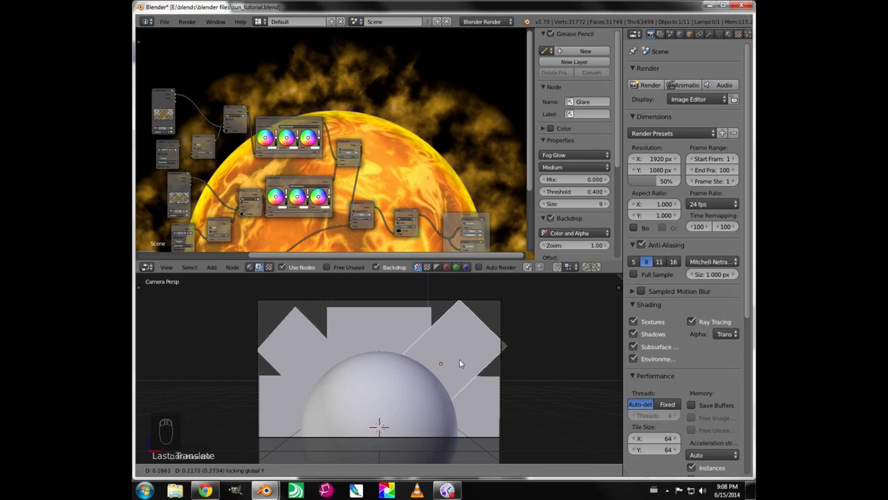
click(460, 359)
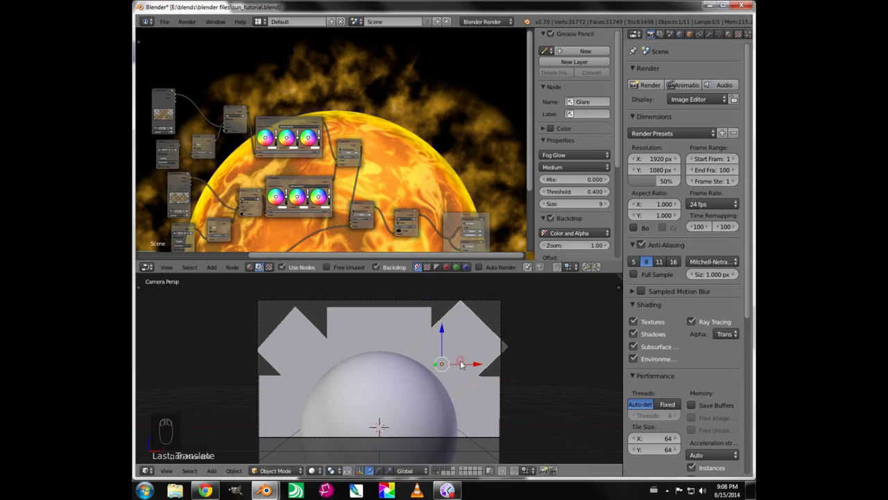
- Render the frame and bring the result with the corna2 mask back in the lower UV/Image Editor
click(647, 84)
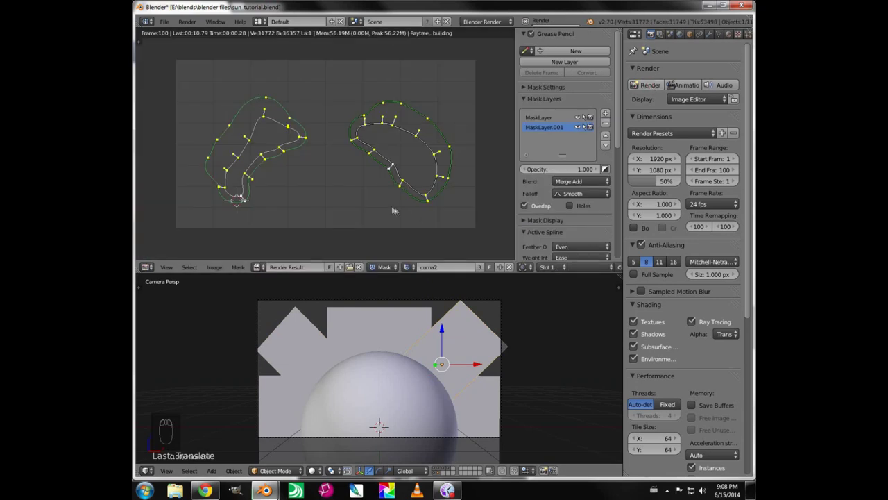
key(Escape)
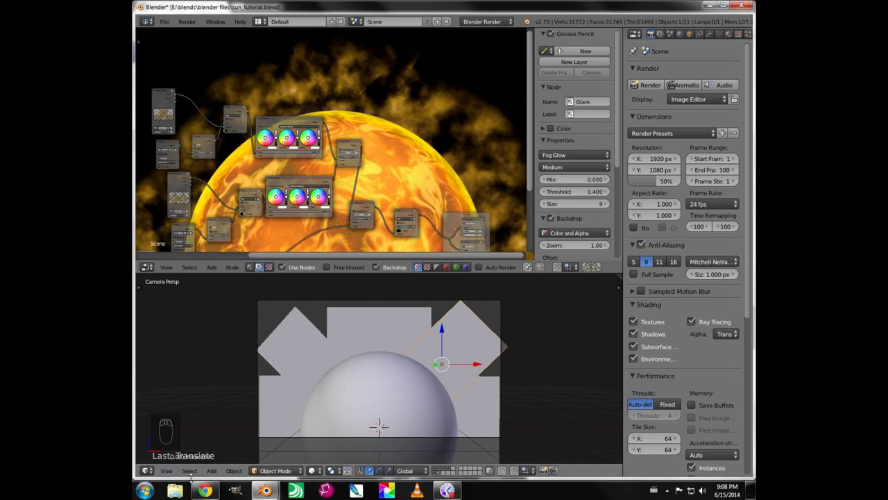
click(145, 470)
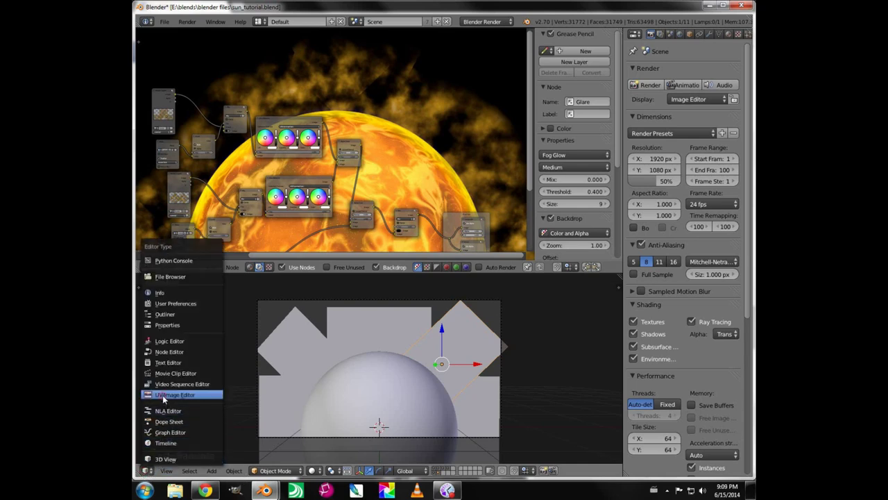
click(163, 397)
scroll(575, 430, down, 2)
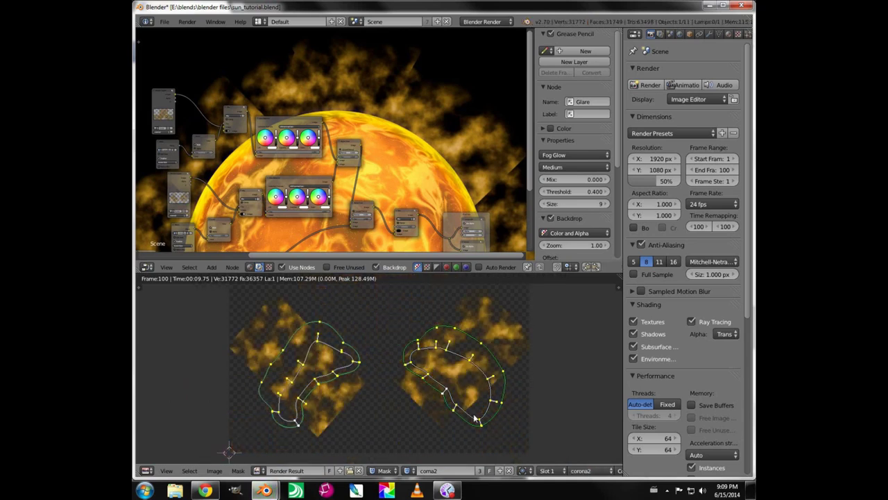
- Reshape the lower end of the right corna2 spline so its points sit inside the repositioned corona plane
drag(480, 421, 476, 401)
scroll(477, 401, up, 2)
scroll(478, 401, up, 4)
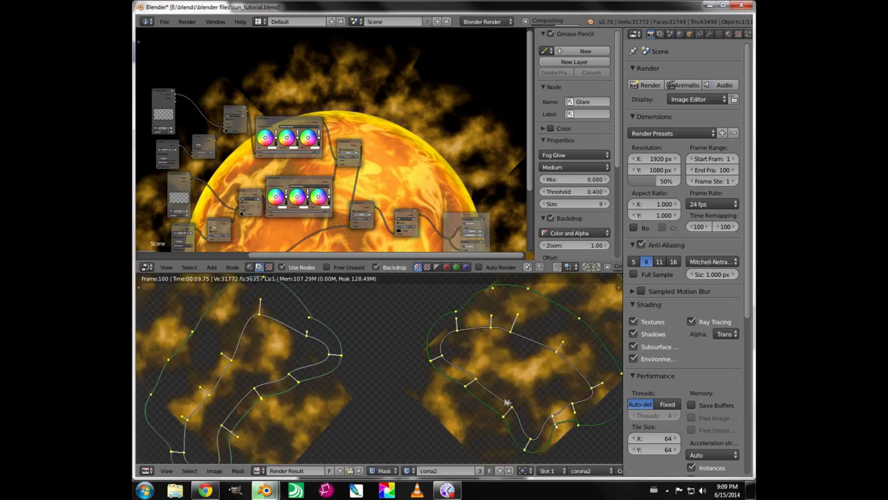
mouse_move(536, 316)
mouse_down()
mouse_move(522, 319)
mouse_move(529, 317)
mouse_up()
drag(580, 297, 532, 300)
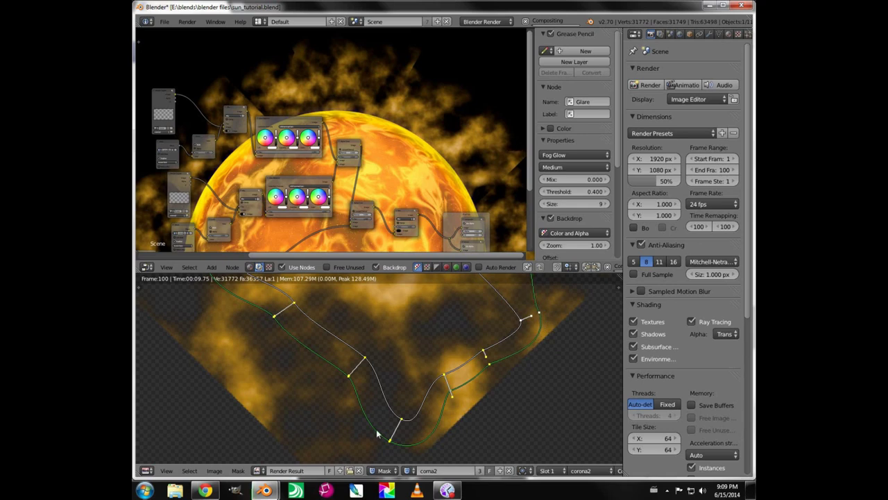
scroll(369, 421, up, 1)
middle_drag(372, 387, 405, 335)
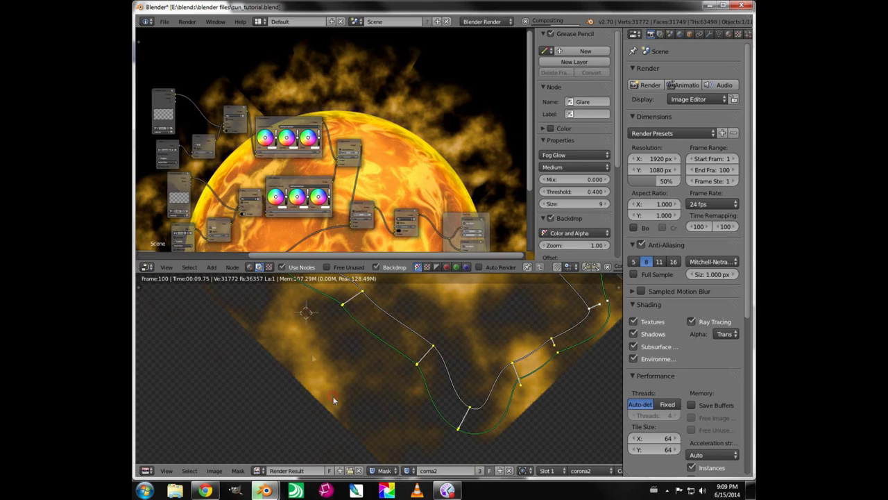
- Adjust the right corna2 spline's upper points and pull its left end inward to fit the corona plane
scroll(310, 350, down, 3)
right_click(506, 351)
right_drag(506, 358, 422, 358)
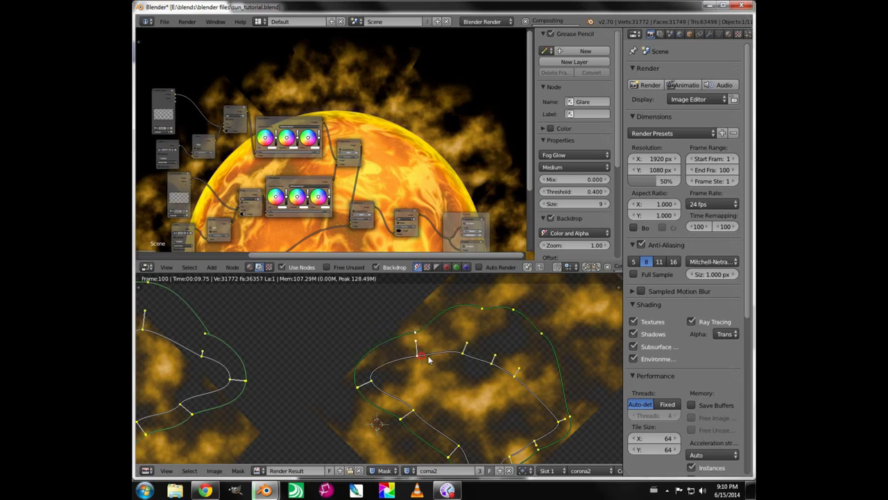
right_drag(373, 381, 384, 392)
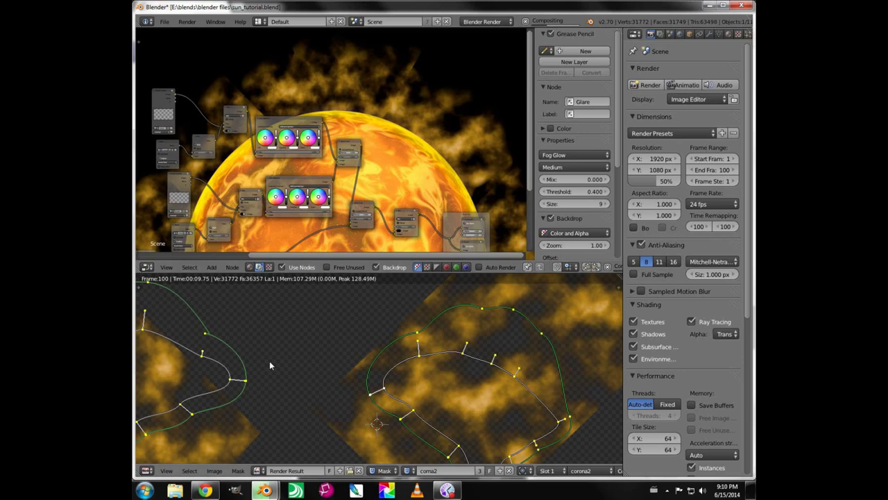
- Reshape the upper part of the left corna2 spline, moving its top and side points to follow the corona plane
middle_drag(351, 337, 438, 312)
middle_drag(290, 380, 376, 355)
drag(398, 323, 324, 340)
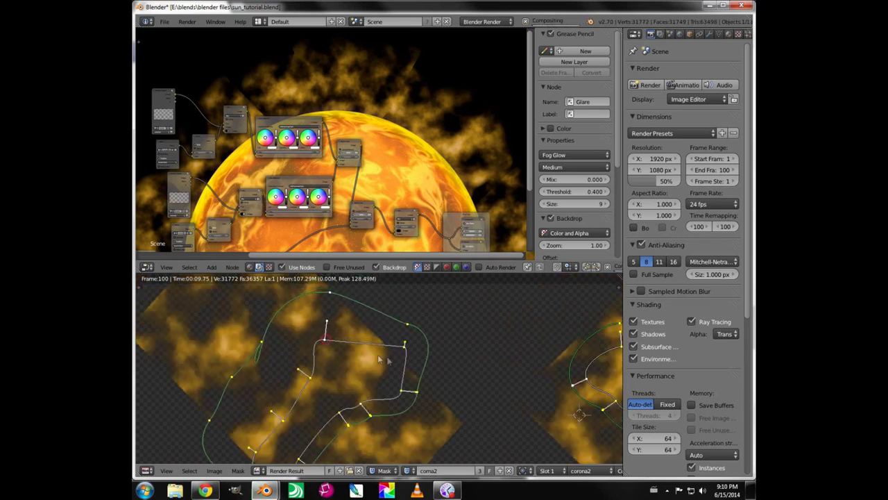
drag(403, 347, 366, 357)
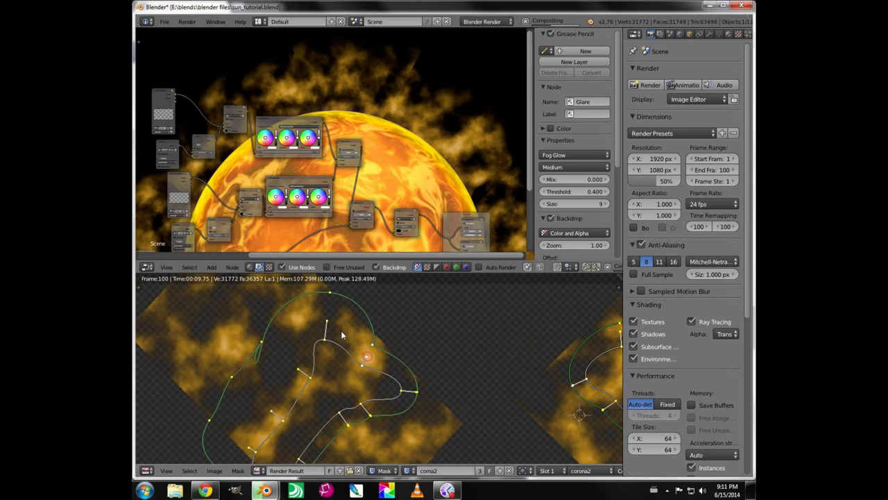
drag(306, 375, 273, 354)
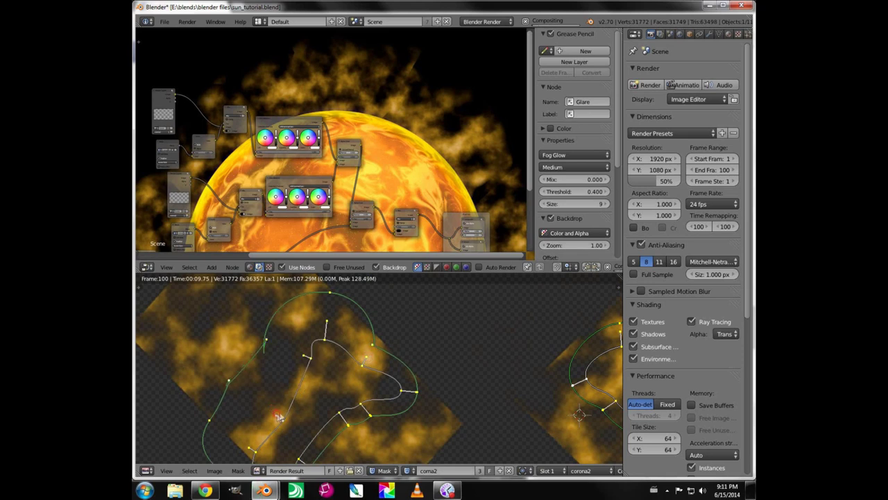
- Pull the lower right-hand points of the left corna2 spline outward, farther into the corona texture
middle_drag(320, 413, 351, 353)
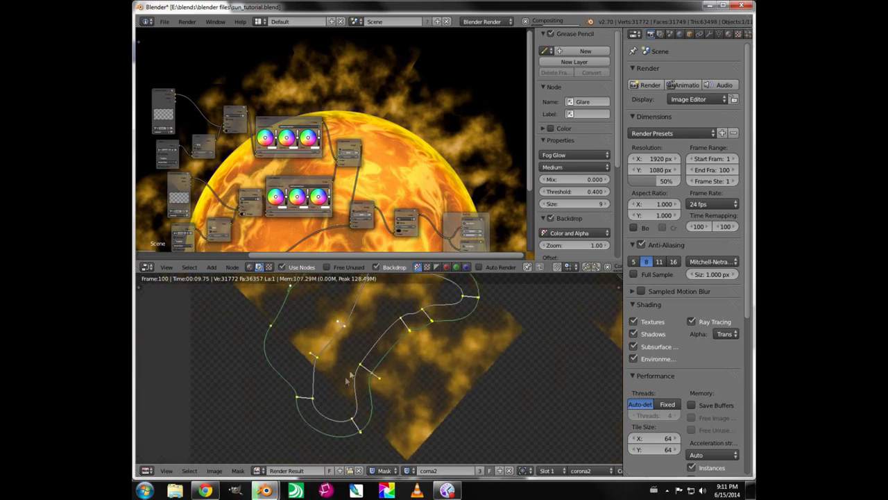
mouse_move(378, 352)
mouse_down()
mouse_move(388, 340)
mouse_move(401, 352)
mouse_move(392, 345)
mouse_up()
click(351, 418)
drag(360, 404, 382, 399)
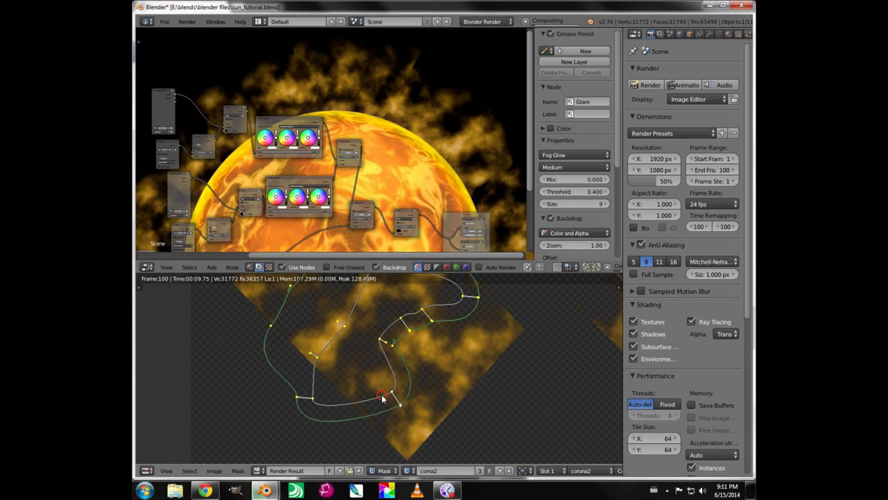
- Pull the lower-left points of the left corna2 spline inward so its bottom end narrows inside the corona texture
drag(314, 399, 349, 400)
middle_drag(352, 401, 369, 407)
drag(327, 359, 372, 373)
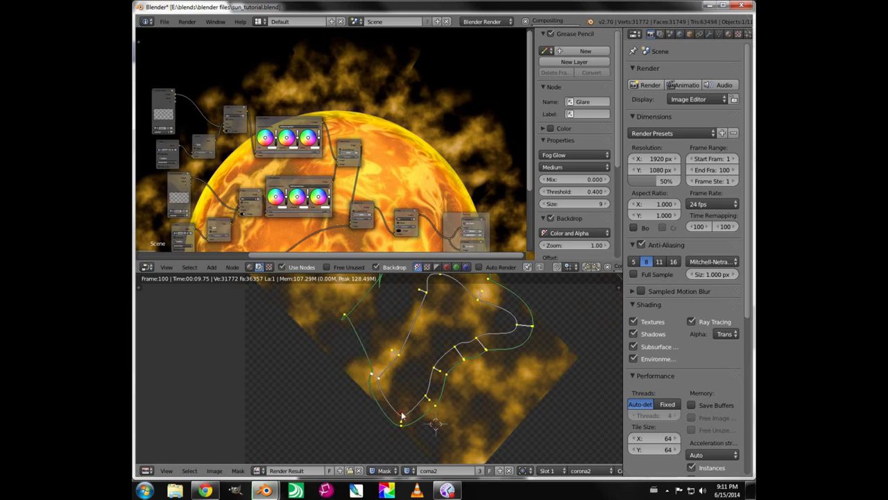
middle_drag(327, 373, 367, 410)
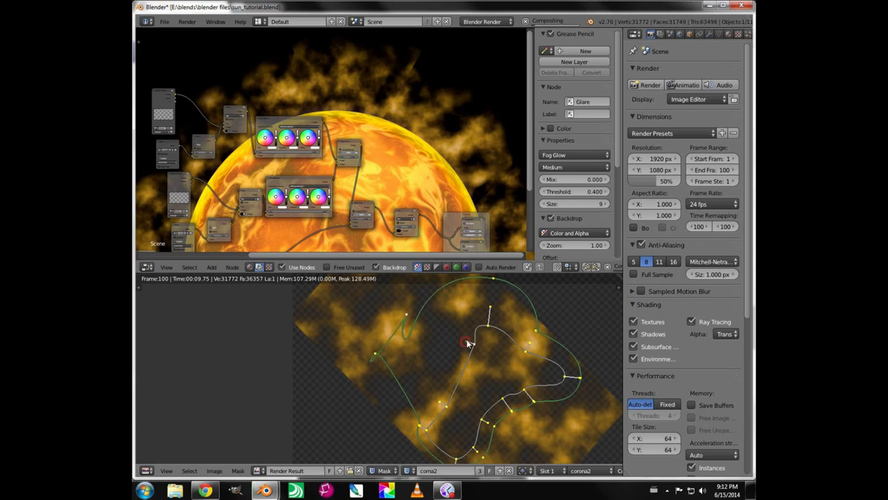
- Adjust the feather points along the top and left side of the left corna2 spline to smooth its outer feather outline
click(489, 306)
click(527, 344)
click(424, 425)
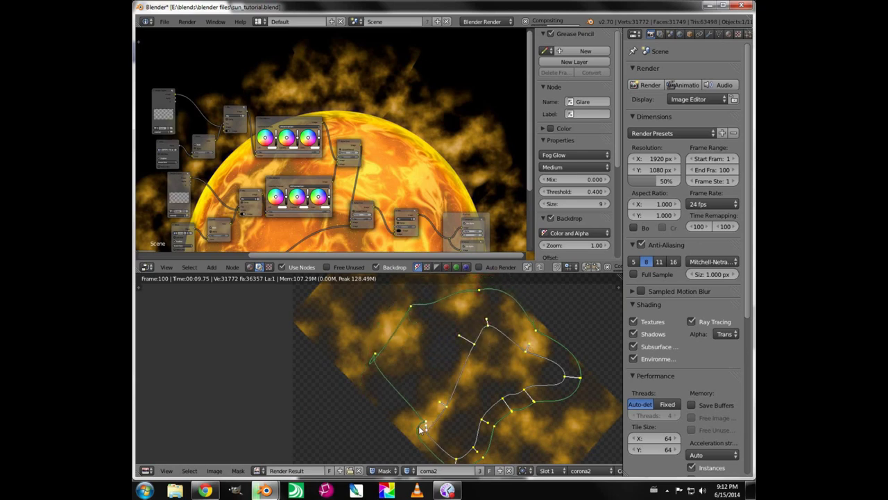
drag(408, 420, 432, 401)
click(429, 397)
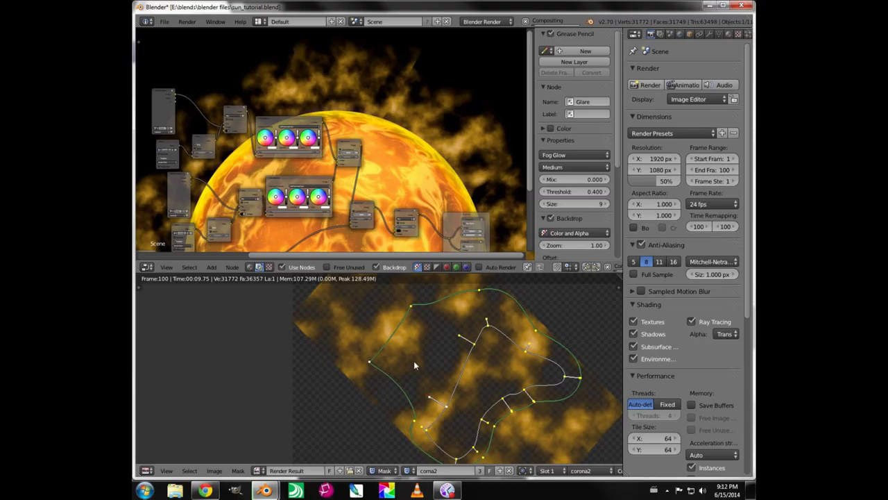
scroll(312, 152, up, 2)
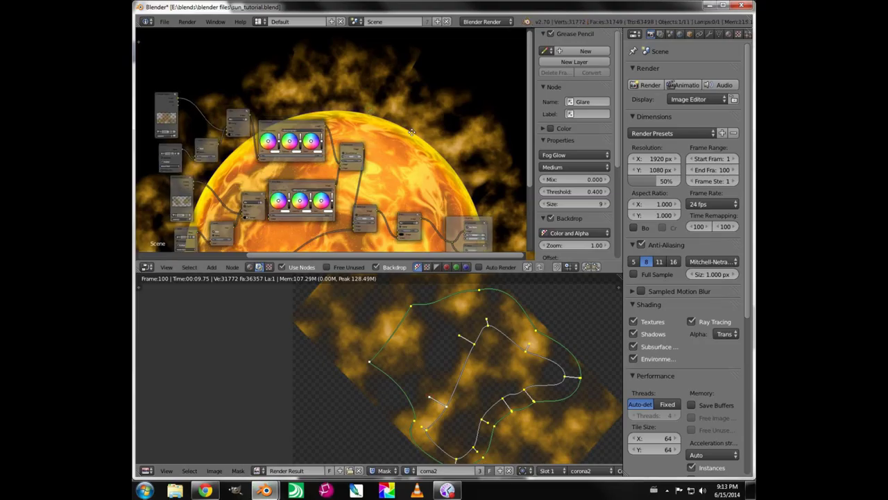
middle_drag(389, 118, 479, 206)
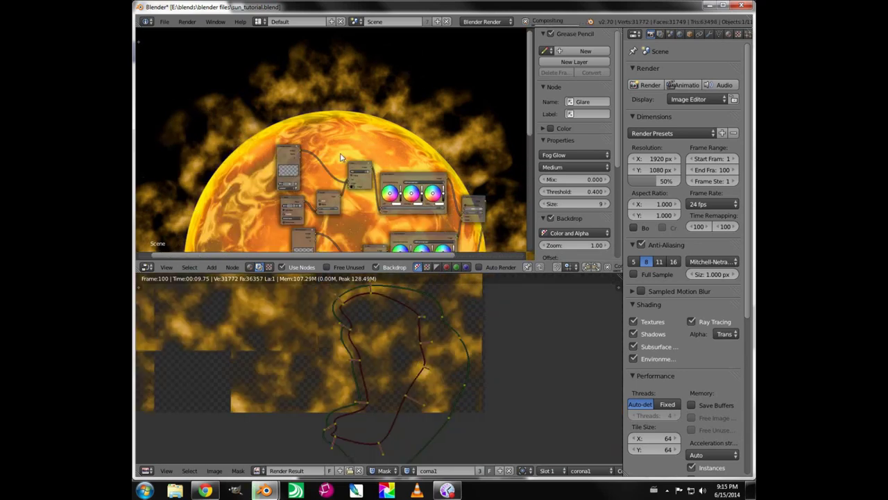
scroll(340, 157, down, 1)
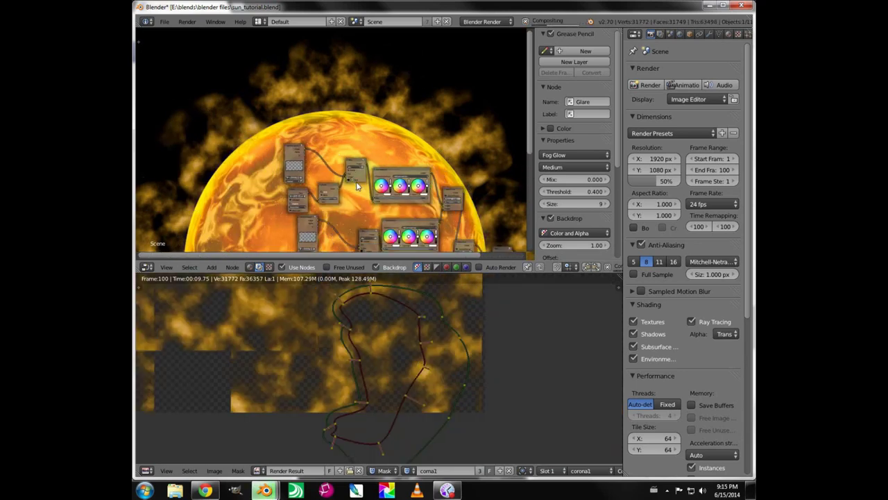
middle_drag(389, 173, 313, 104)
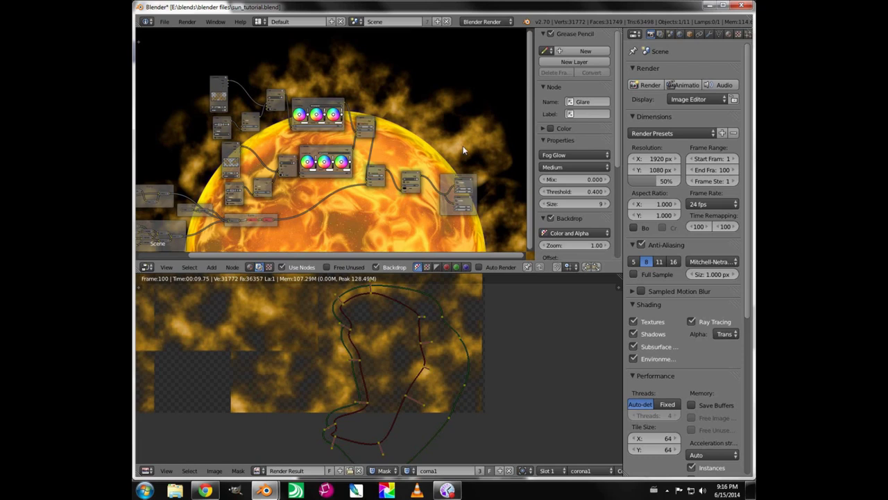
- Switch the lower editor to the 3D View and show the selected corona plane's clouds texture mapping offsets
click(148, 471)
click(166, 459)
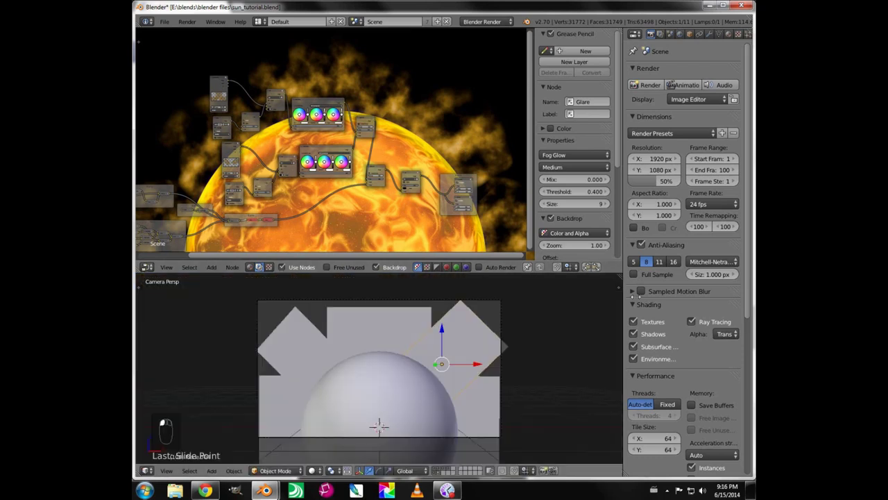
click(738, 34)
scroll(722, 364, down, 10)
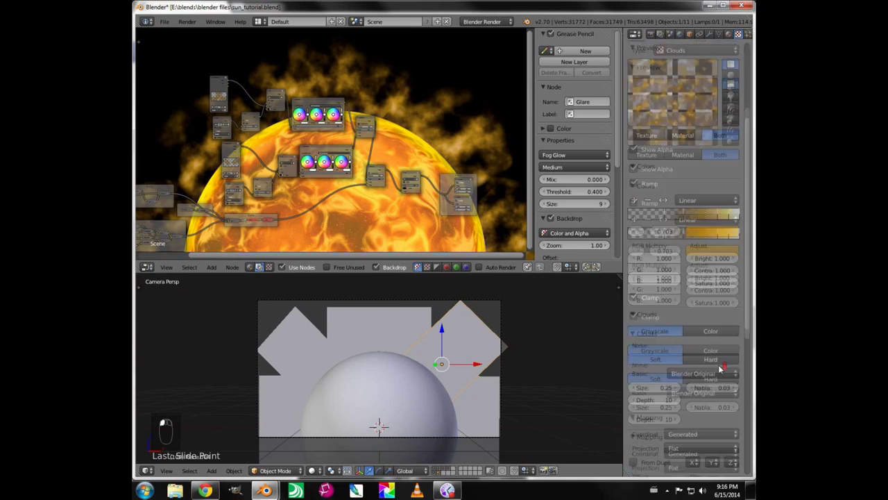
scroll(719, 368, down, 1)
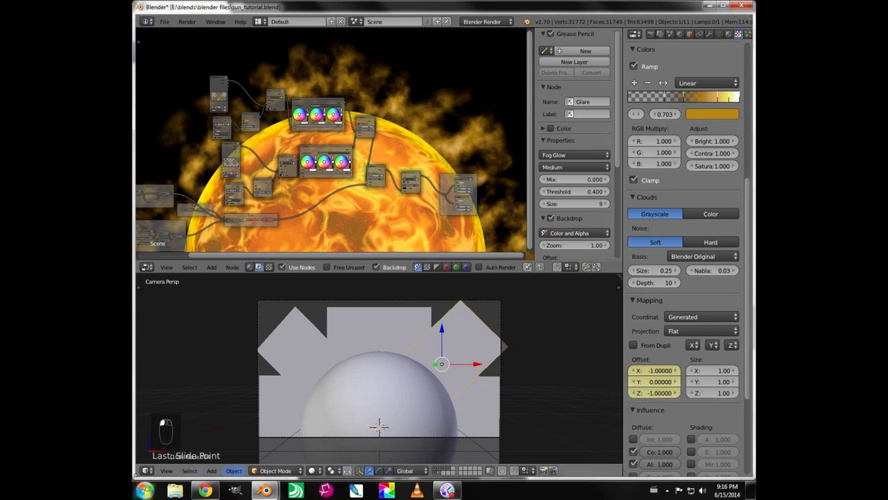
- Split off a narrow area beneath the 3D View and make it a Timeline
drag(138, 478, 139, 440)
click(146, 471)
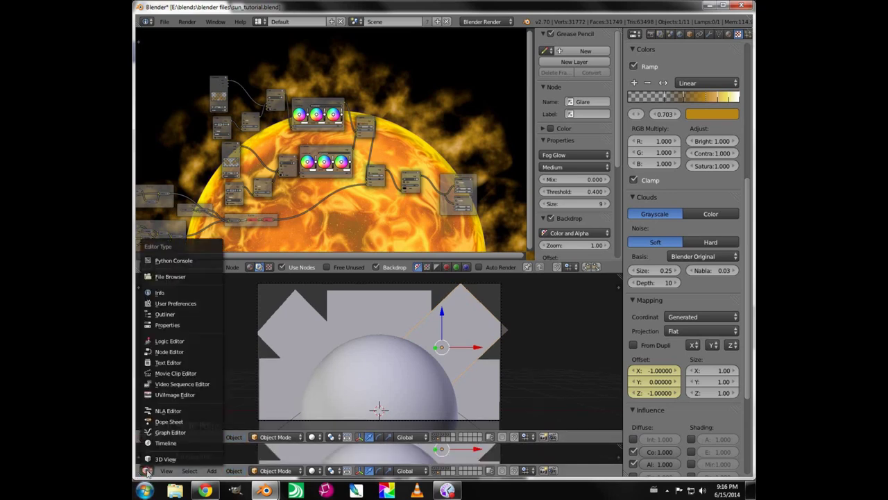
click(150, 443)
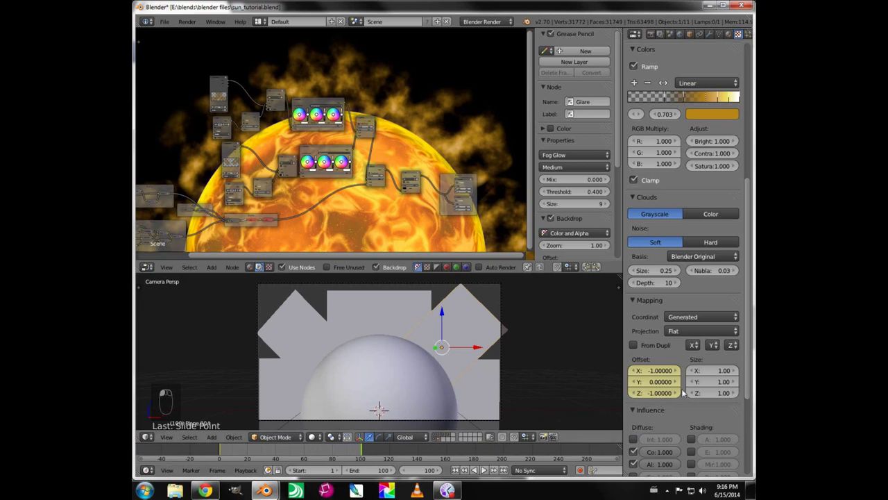
- Set the upper-right corona plane's texture Y offset to 0.5 and keyframe the offset at frame 100
click(650, 386)
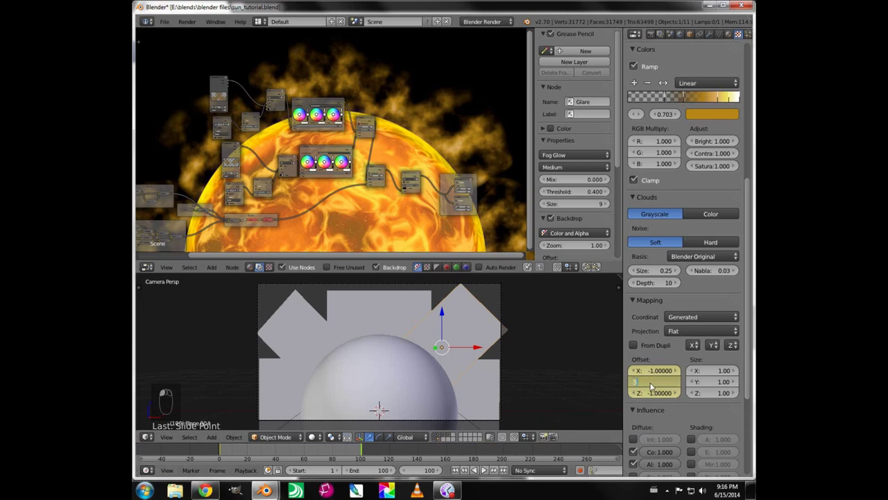
key(Return)
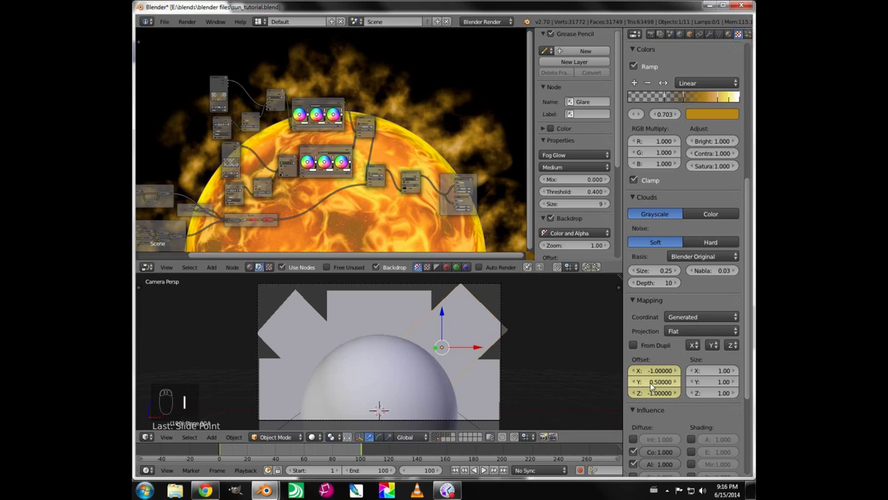
key(ctrl+z)
key(ctrl+z)
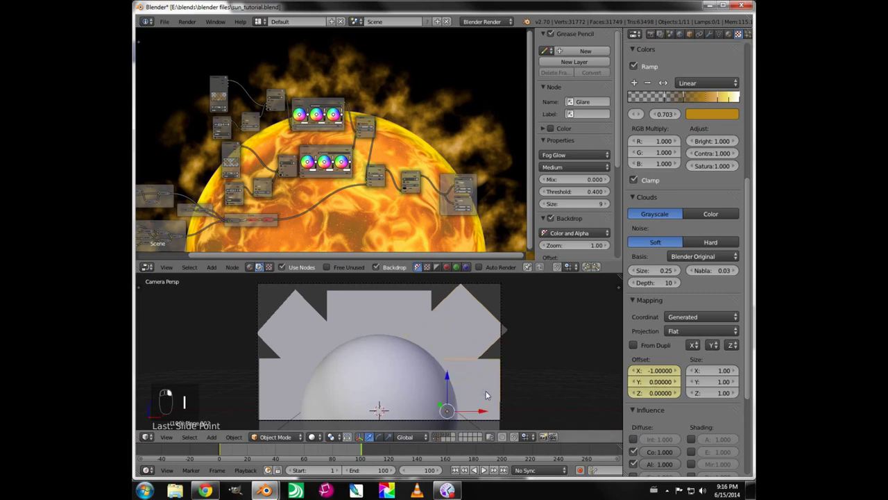
- Set the texture Y offset to 0.5 on the remaining corona planes and keyframe each at frame 100
key(ctrl+z)
key(ctrl+z)
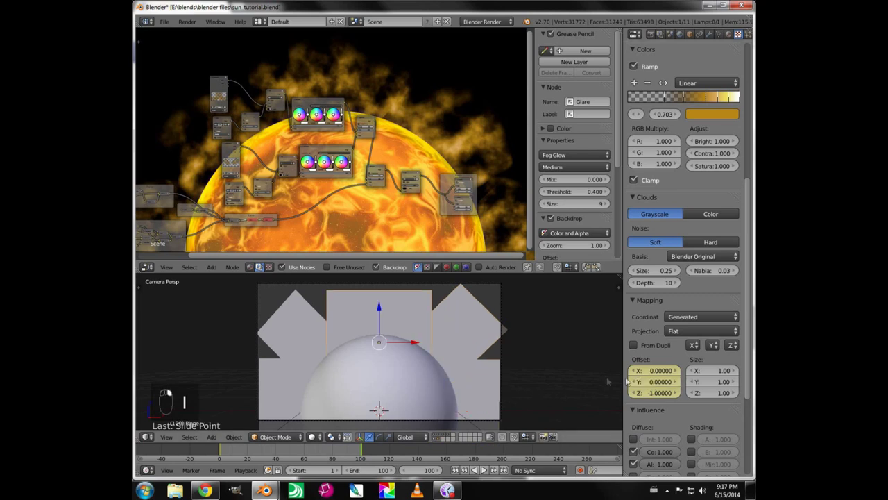
key(ctrl+z)
key(ctrl+z)
key(ctrl+z)
key(ctrl+z)
key(KP_Decimal)
key(KP_5)
key(KP_Enter)
click(666, 382)
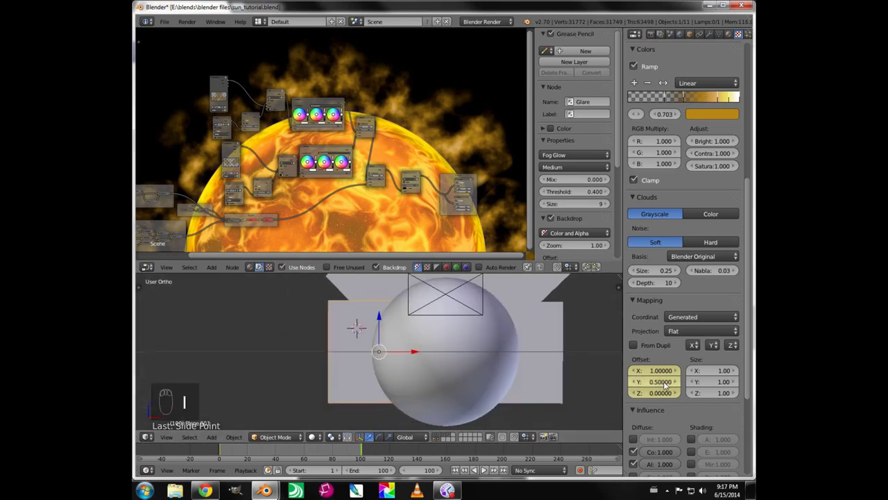
key(KP_0)
key(KP_0)
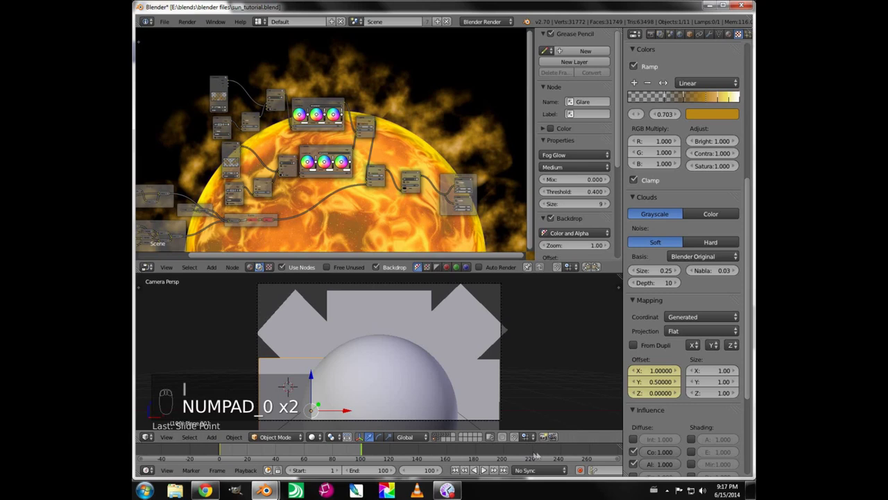
- Go to frame 250 and make it the end frame of the animation
click(576, 452)
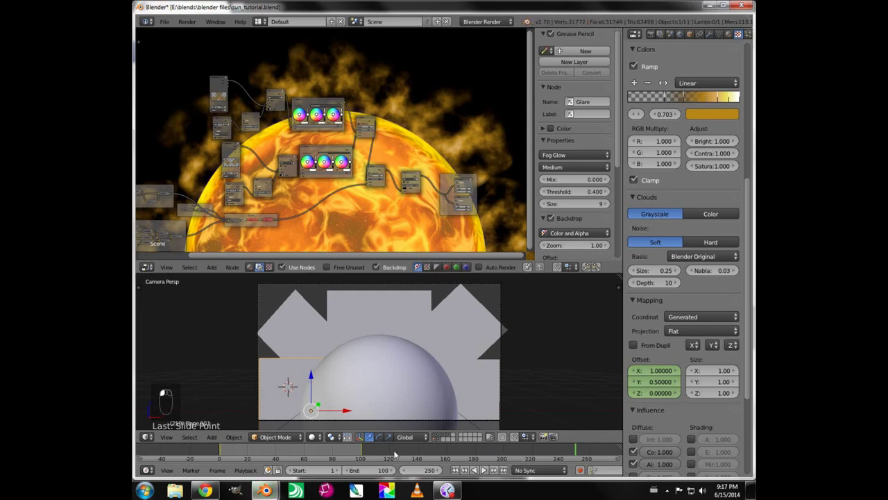
key(e)
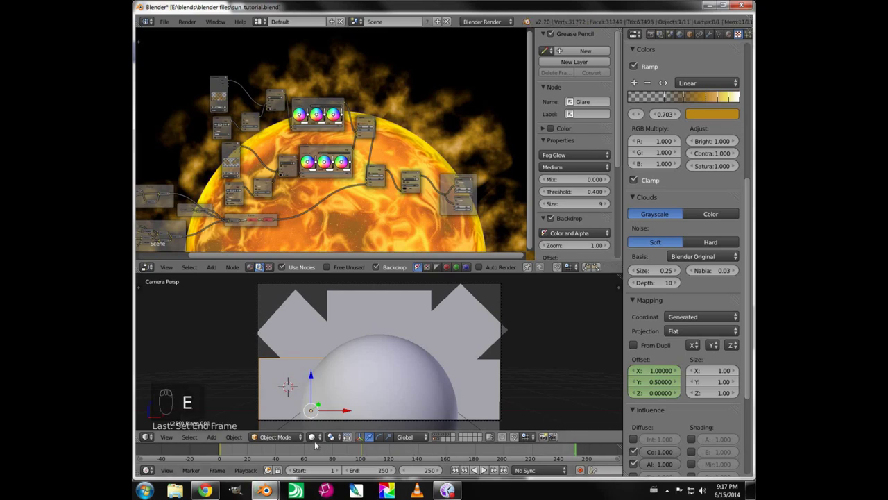
- Show the Dope Sheet and move the corona planes' keyframes from frame 100 to frame 250
click(146, 437)
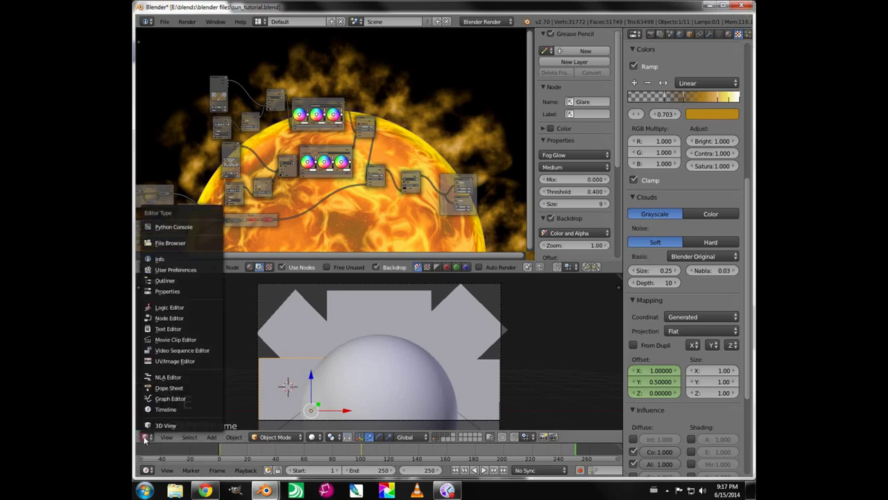
click(160, 388)
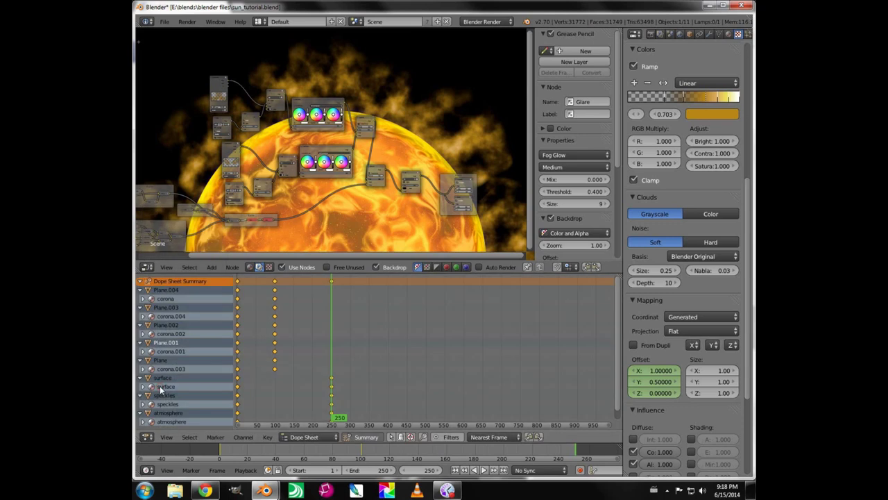
scroll(278, 307, down, 2)
scroll(277, 308, up, 2)
click(275, 283)
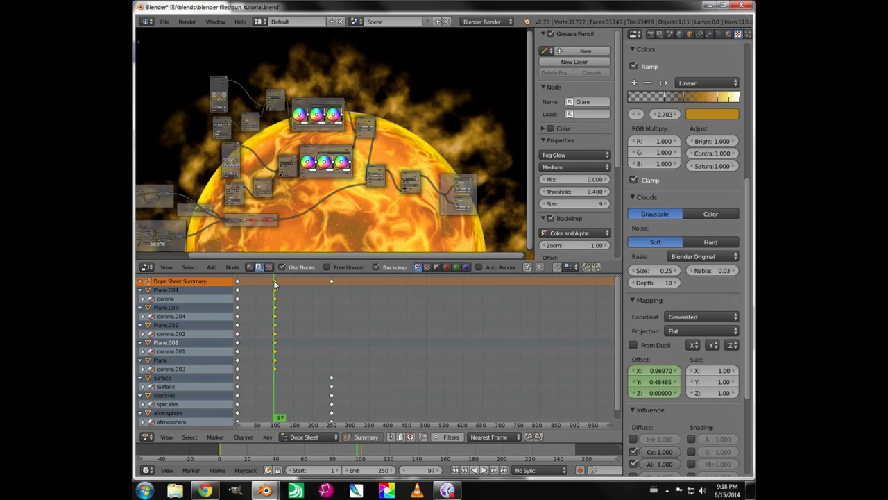
key(g)
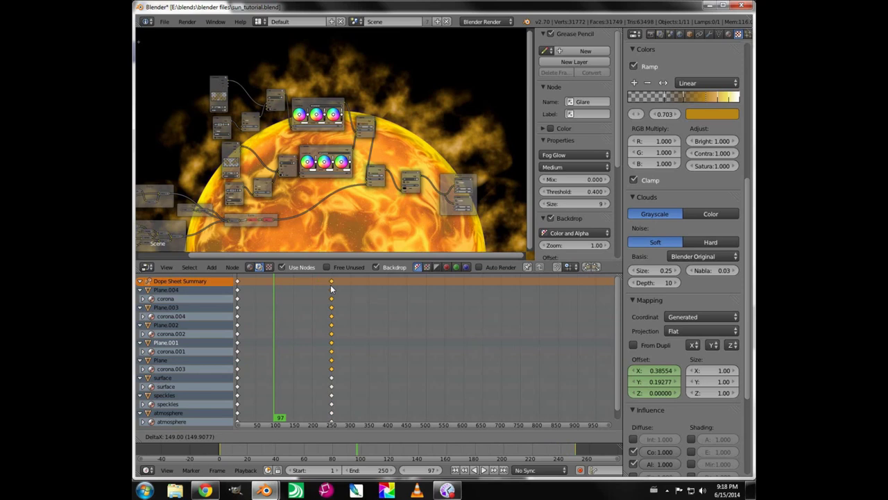
click(331, 289)
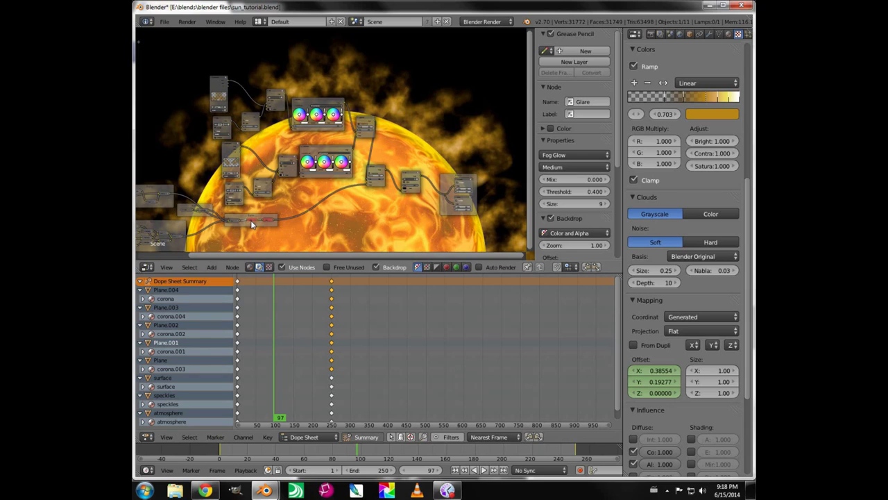
- Unmute the glare nodes in the sun layers' node frame and enable Compositing in the render post-processing settings
key(shift+d)
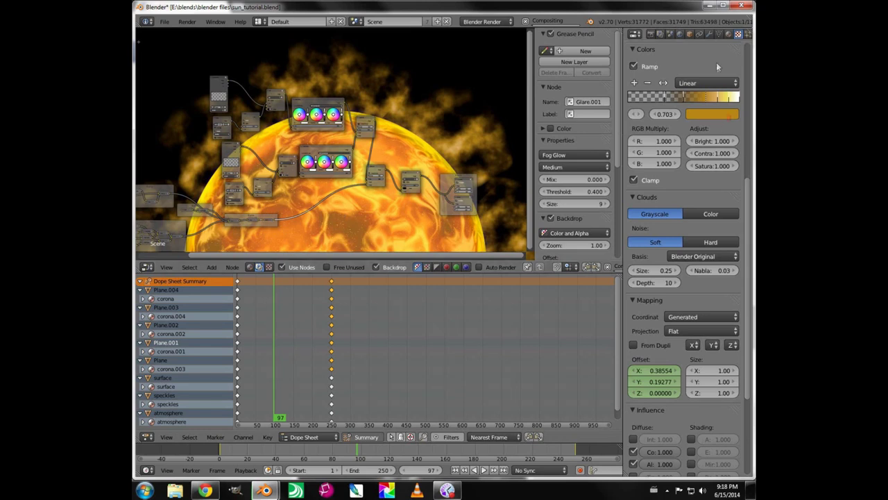
click(650, 34)
click(633, 417)
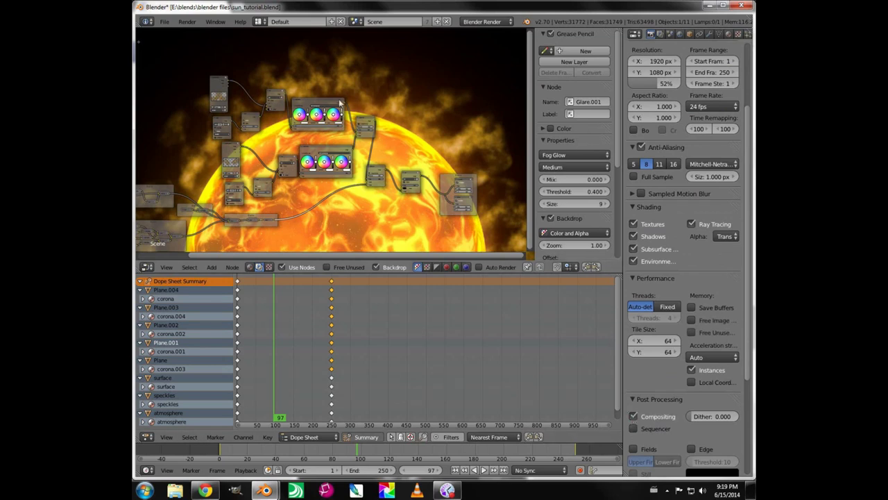
click(660, 34)
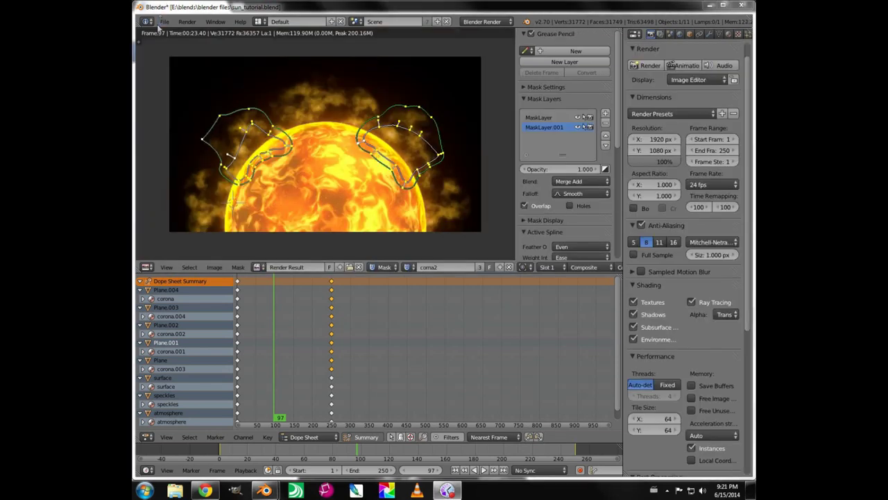
- Save the blend file and render the full animation
click(164, 21)
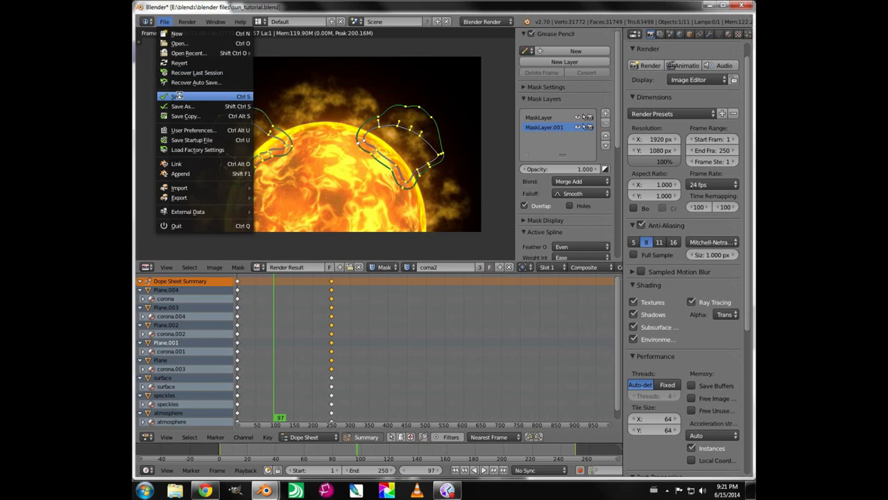
click(179, 96)
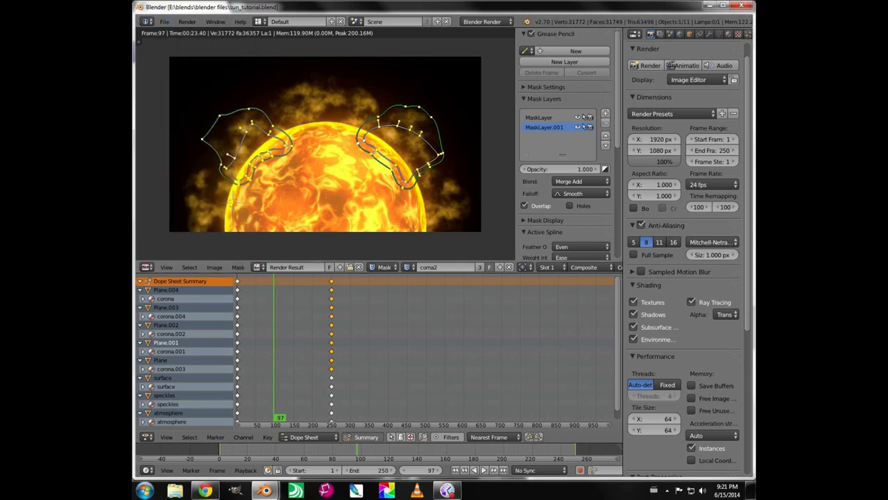
click(681, 65)
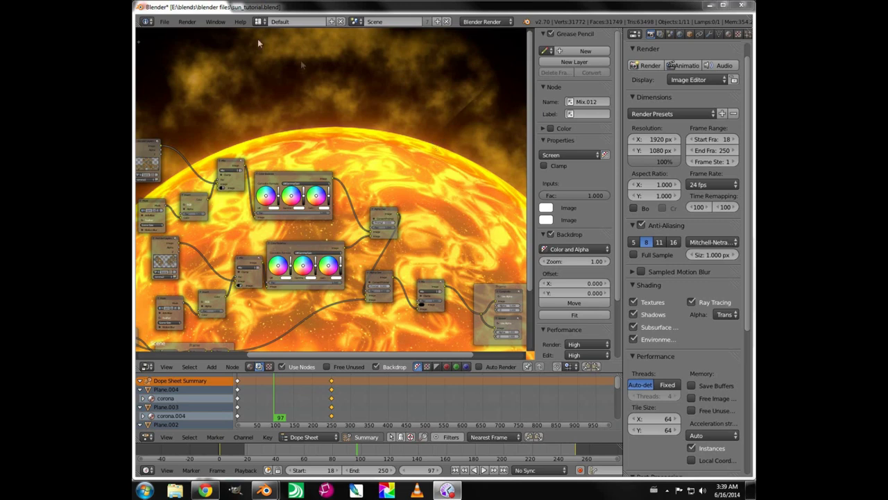
- Play back the rendered animation to review the moving sun and corona, and close the player
click(187, 22)
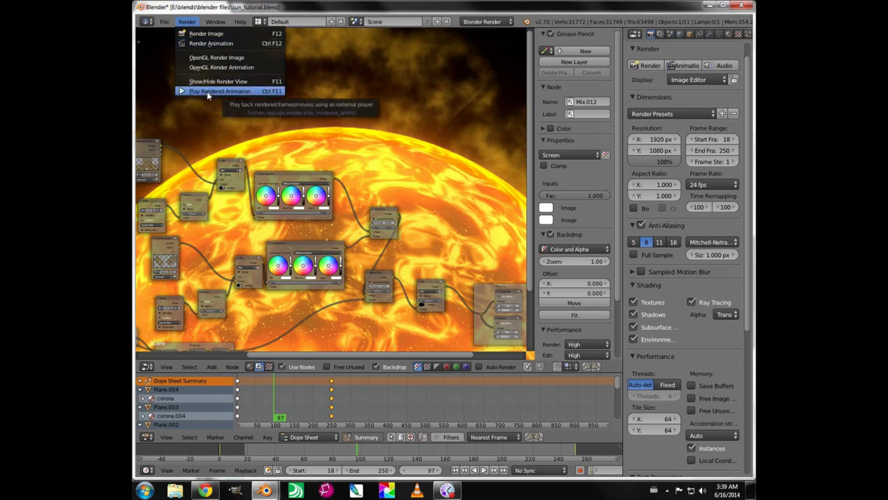
click(208, 91)
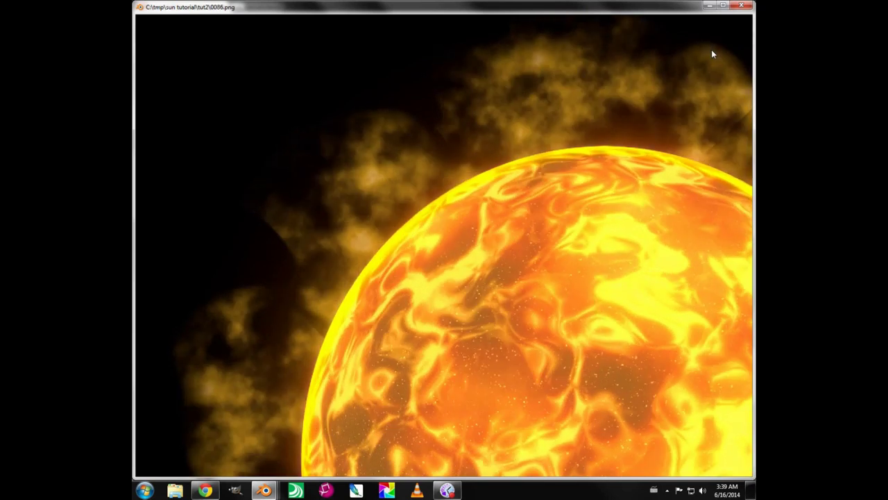
click(744, 7)
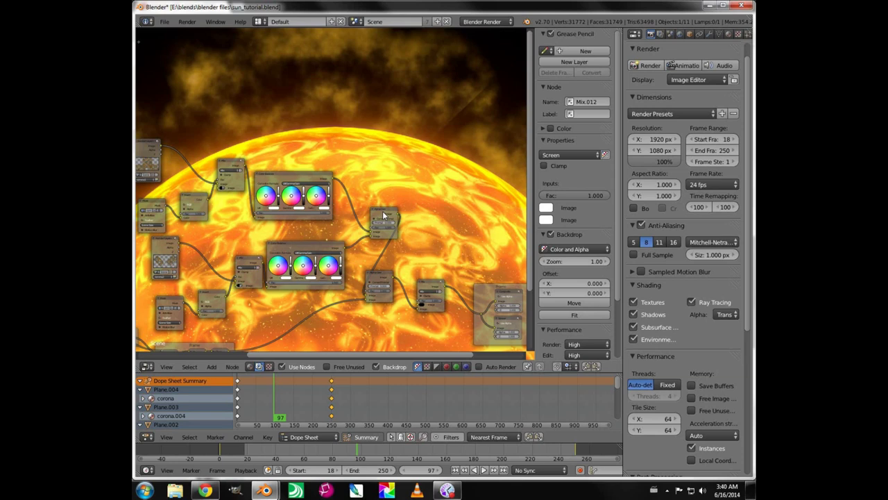
- Remove the Alpha Over node joining the two corona branches and use the Screen mix node in its place
drag(384, 216, 371, 193)
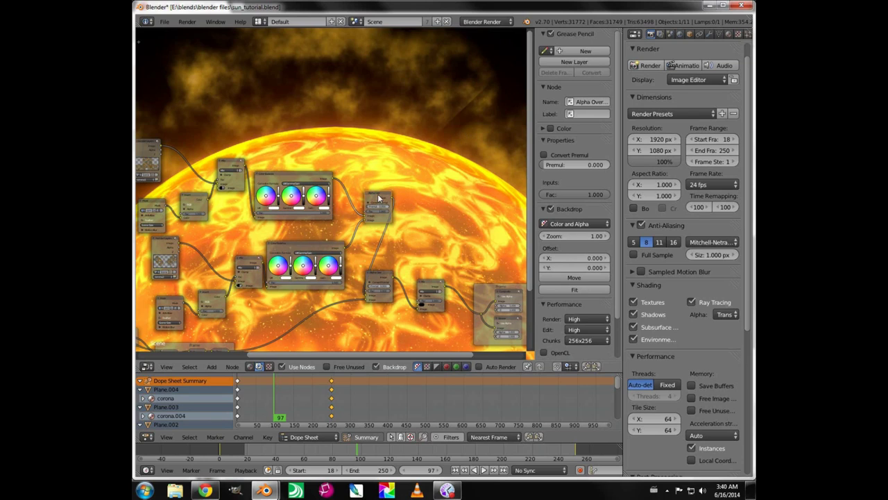
key(x)
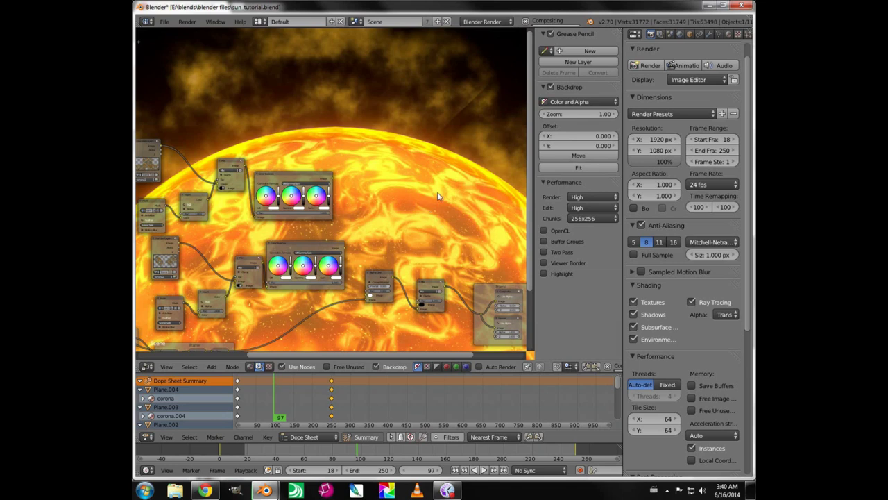
scroll(441, 198, up, 1)
key(ctrl+z)
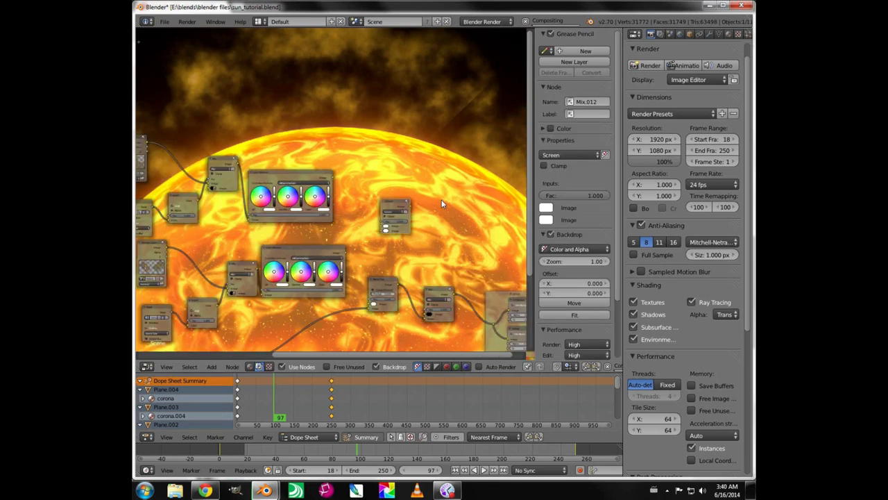
- Maximize the node editor, link both Color Balance outputs through the Screen node into the Alpha Over node, and keep its blend type at Screen
key(ctrl+Up)
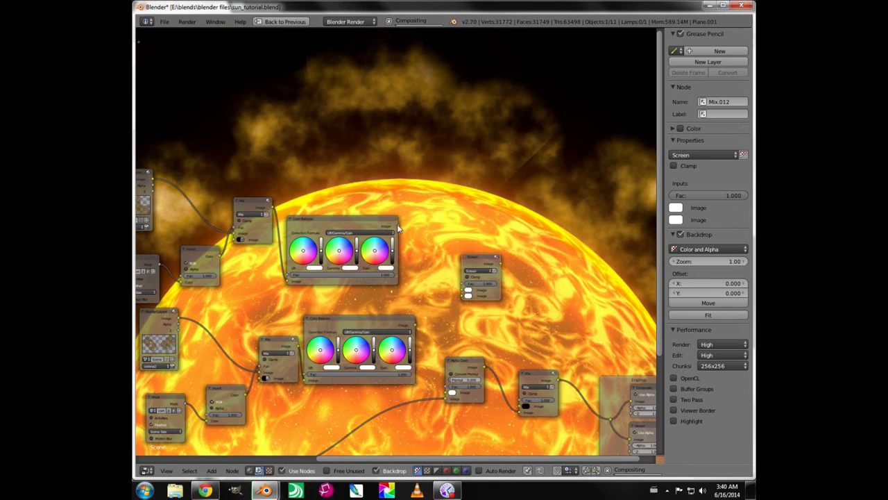
drag(397, 226, 468, 296)
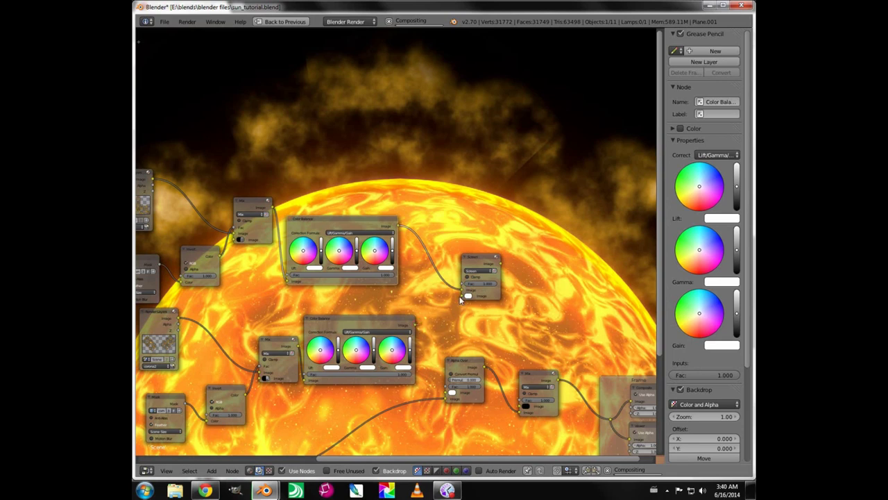
click(499, 268)
drag(439, 395, 447, 395)
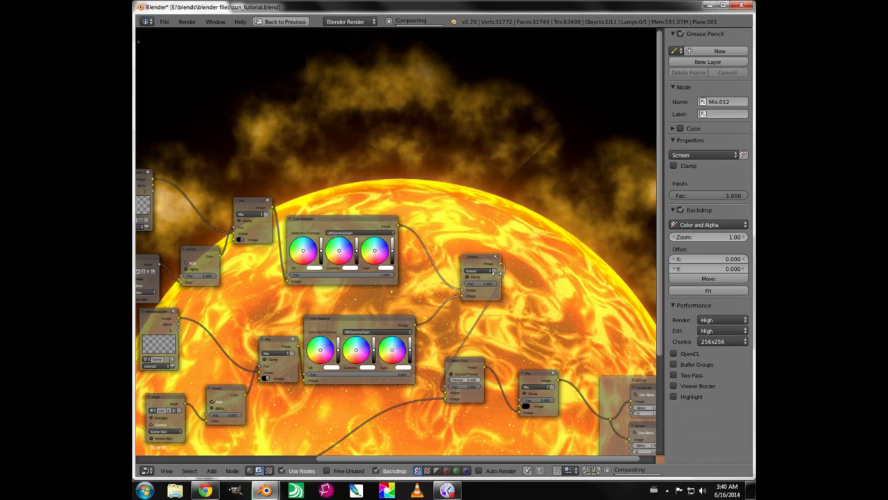
click(483, 270)
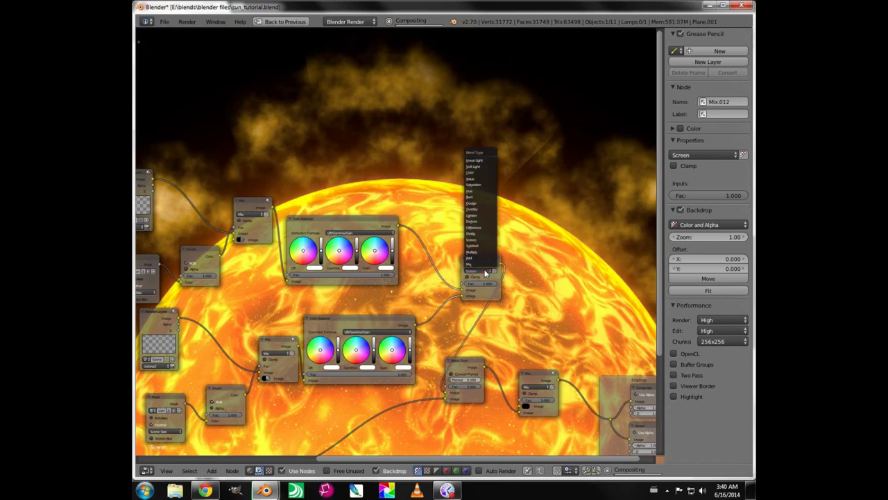
click(473, 240)
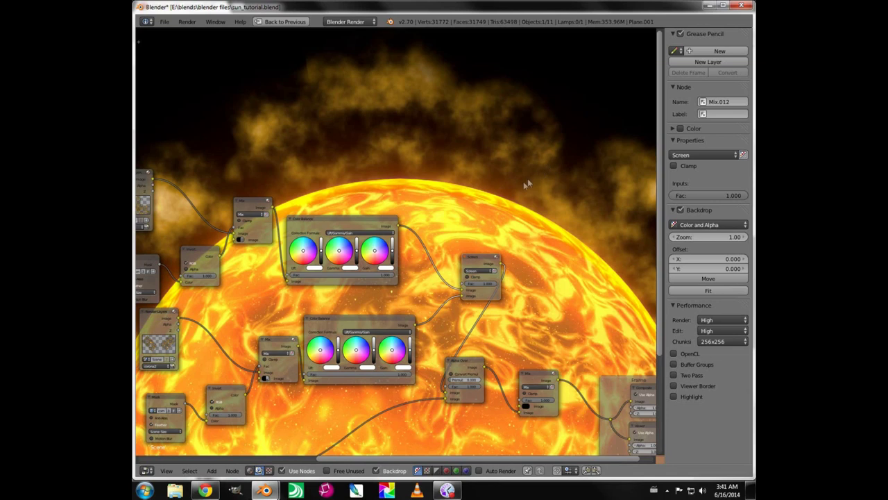
- Darken the Lift of both corona Color Balance nodes with a warm orange tint and raise their Gain brightness
scroll(222, 186, down, 1)
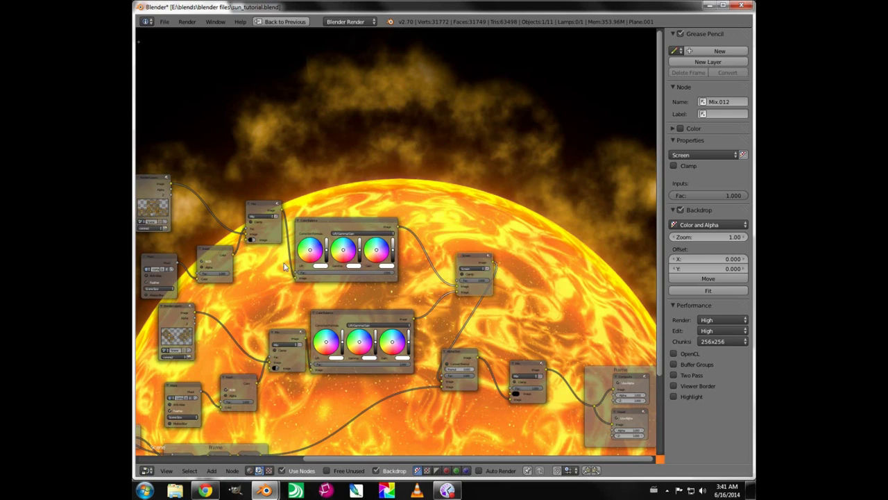
scroll(283, 263, up, 2)
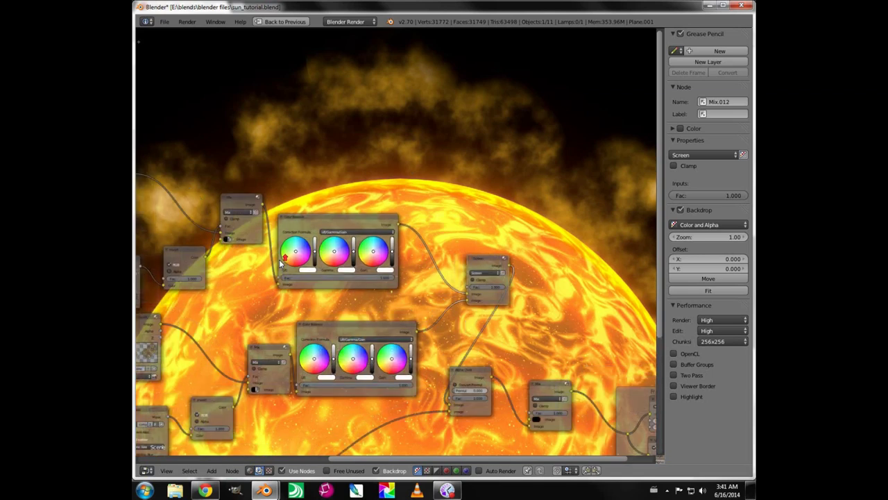
middle_drag(265, 271, 294, 257)
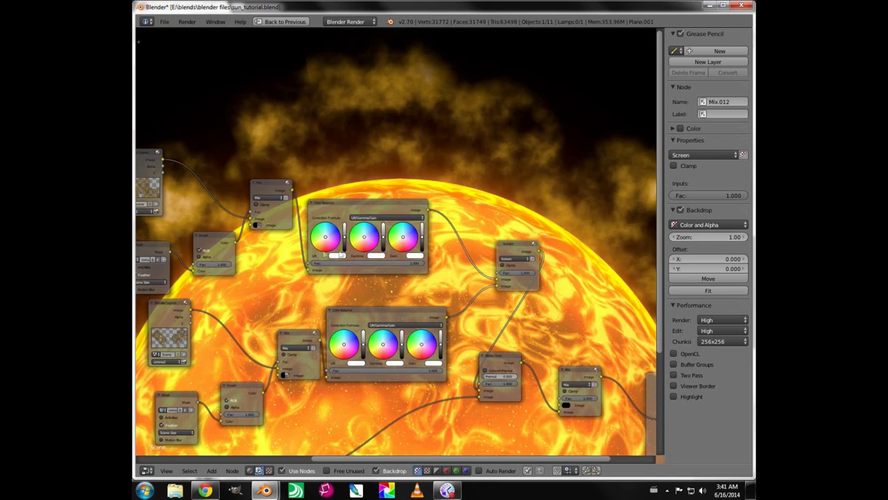
scroll(342, 254, up, 1)
scroll(342, 254, up, 1)
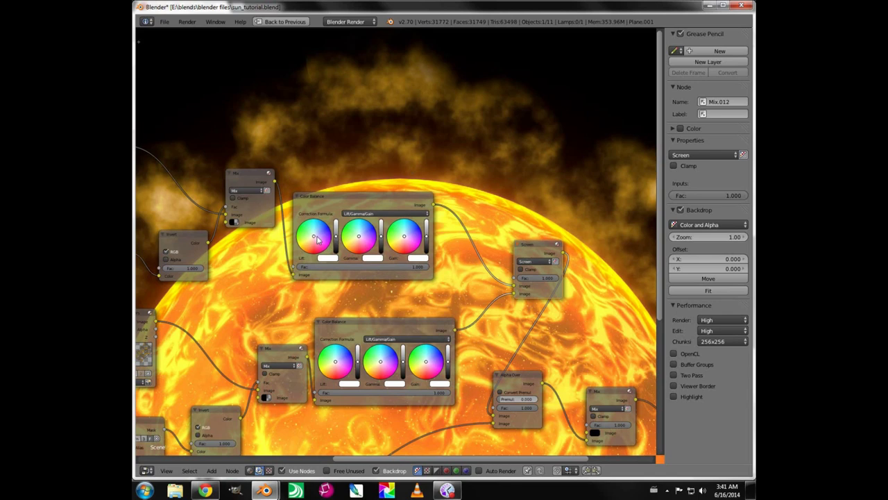
drag(318, 239, 310, 241)
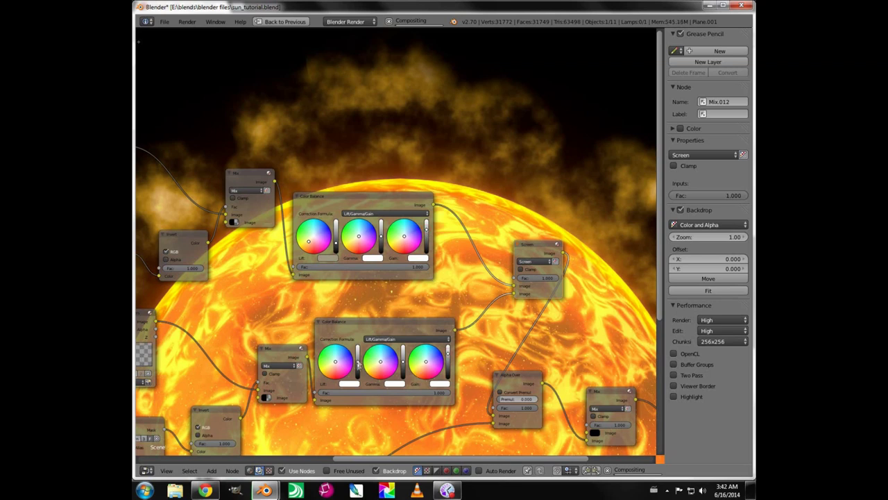
mouse_move(358, 366)
mouse_down()
mouse_move(358, 376)
mouse_move(331, 370)
mouse_up()
- Mute both Glare nodes in the sun layers' node frame
scroll(504, 322, down, 1)
middle_drag(438, 302, 473, 232)
click(254, 377)
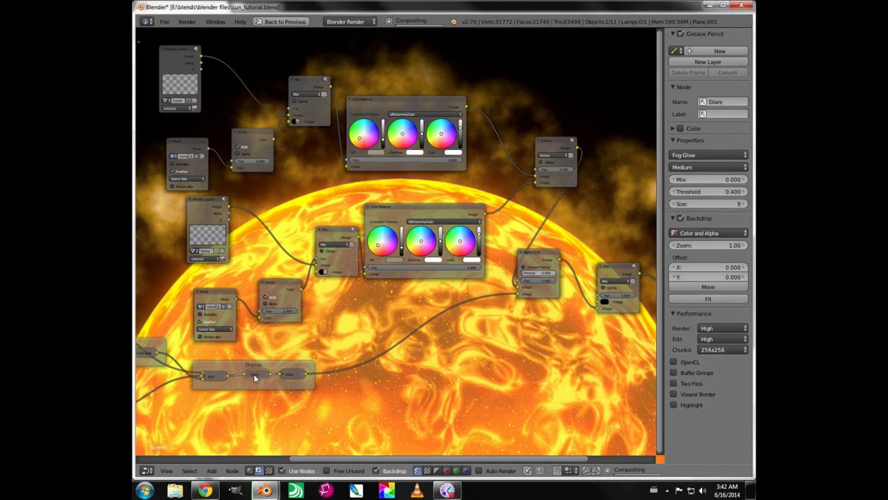
shift+click(290, 376)
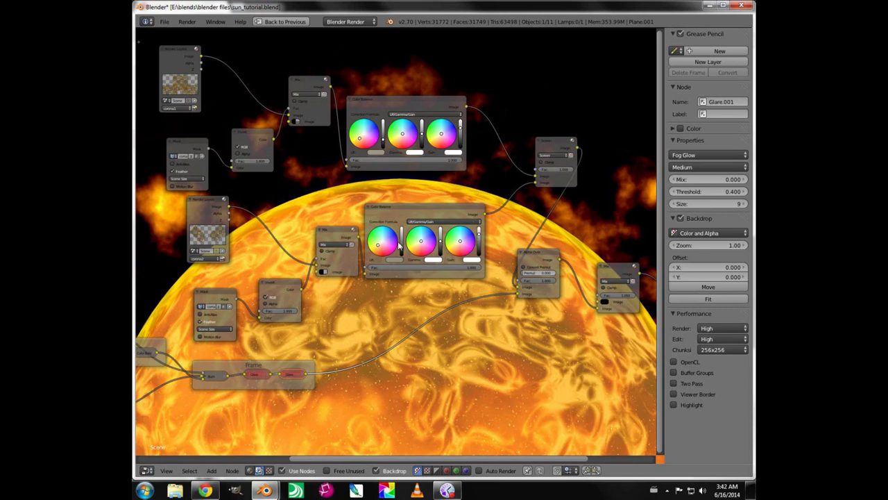
- Adjust the Lift brightness of the corona Color Balance nodes and shift the Gain of both toward orange
drag(401, 258, 402, 251)
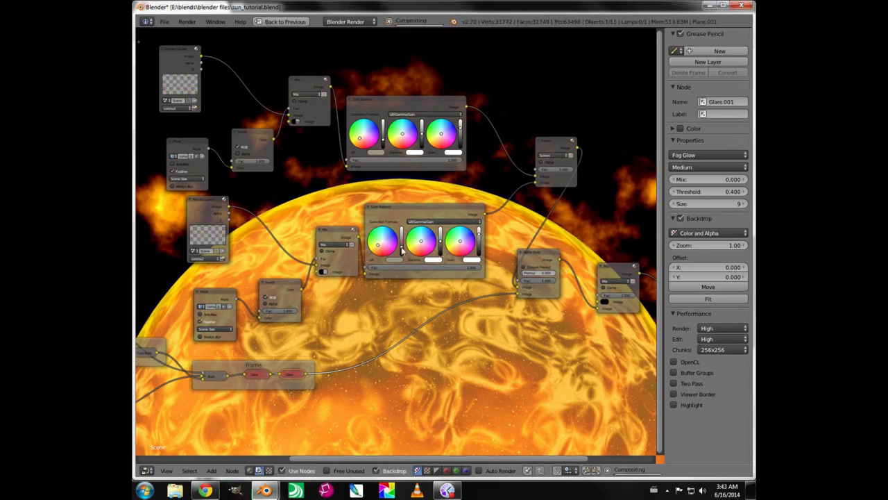
click(383, 142)
drag(382, 142, 383, 146)
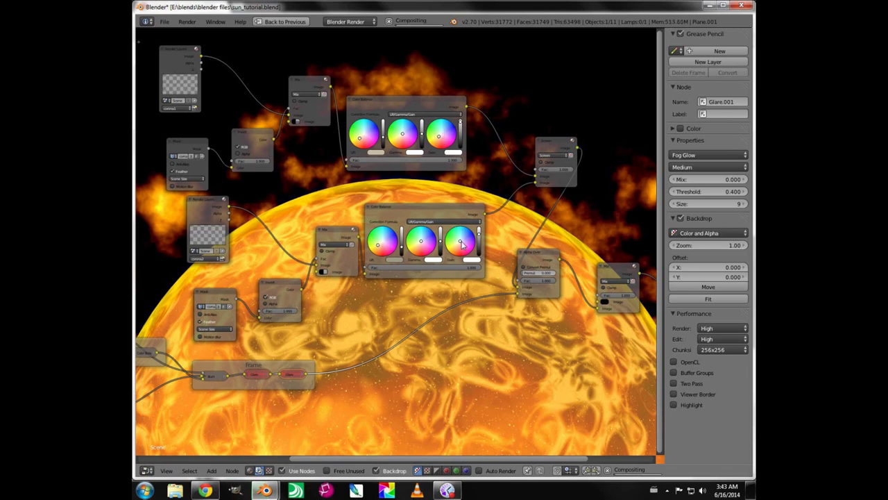
drag(461, 244, 459, 241)
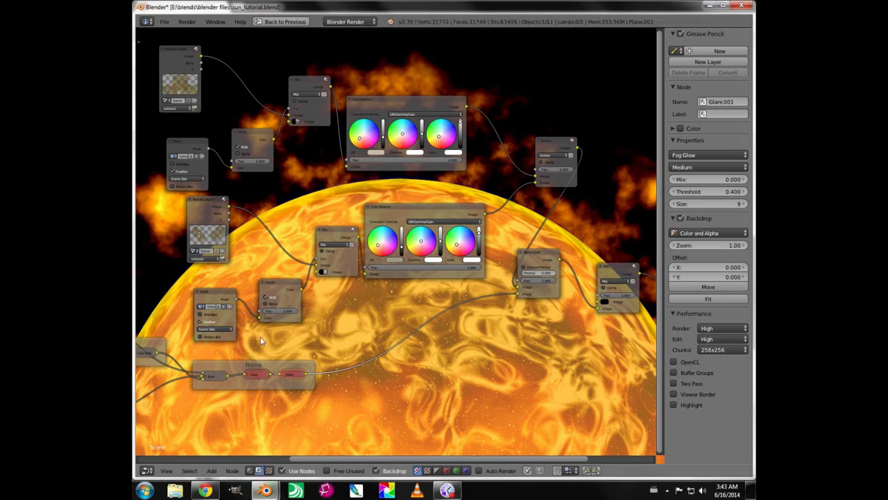
- Offset the backdrop to X -26 and Y -32, and push the Lift and Gamma of both Color Balance nodes toward orange
mouse_move(345, 459)
mouse_down()
mouse_move(317, 460)
mouse_move(330, 460)
mouse_up()
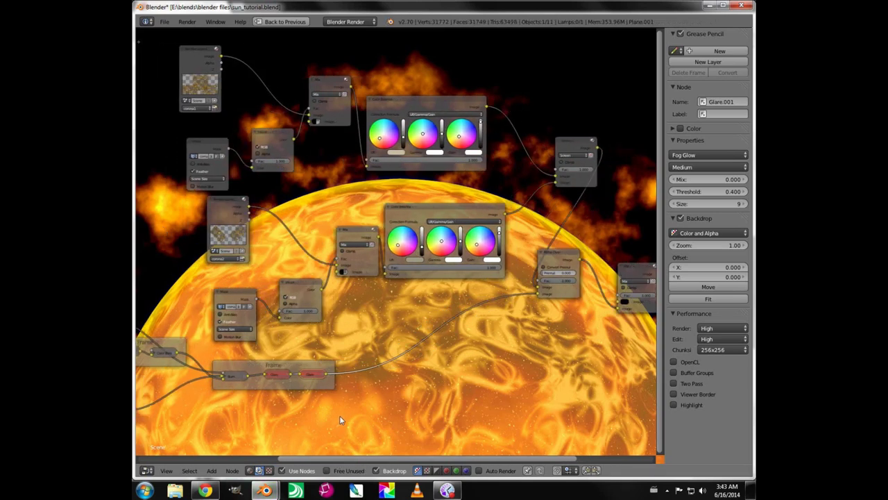
mouse_move(334, 408)
alt+middle_down()
mouse_move(473, 372)
mouse_move(347, 420)
alt+middle_up()
drag(398, 248, 393, 247)
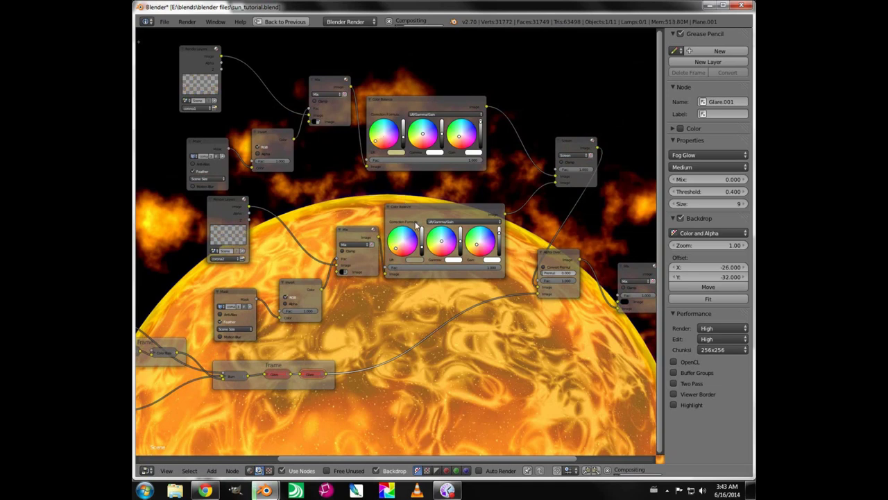
click(442, 138)
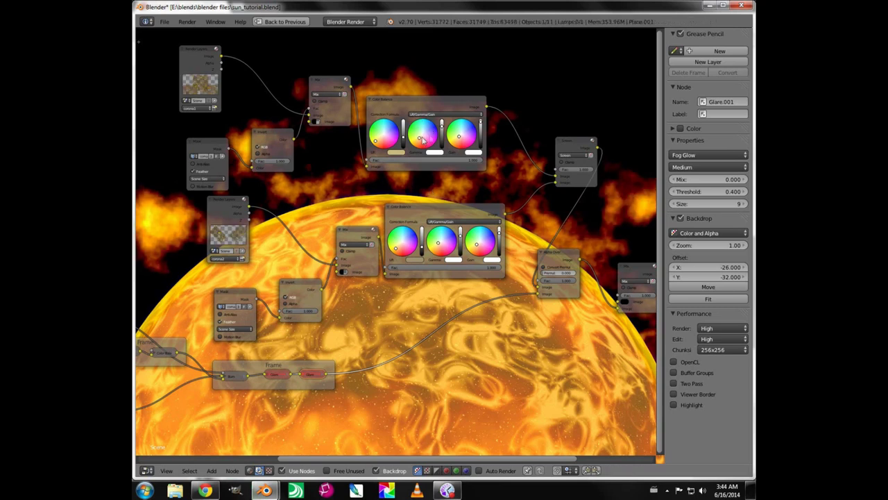
click(441, 125)
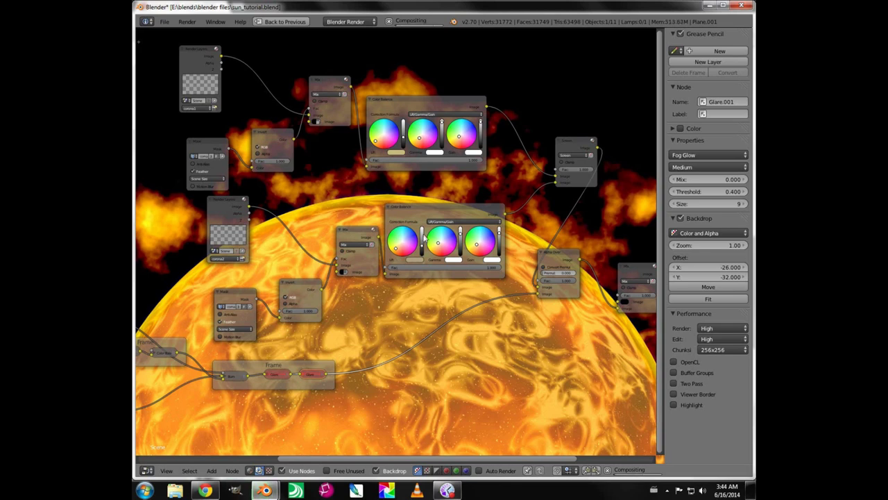
- Refine the upper Color Balance node with a darker, less saturated orange Lift and a nearly neutral Gamma tint
click(377, 148)
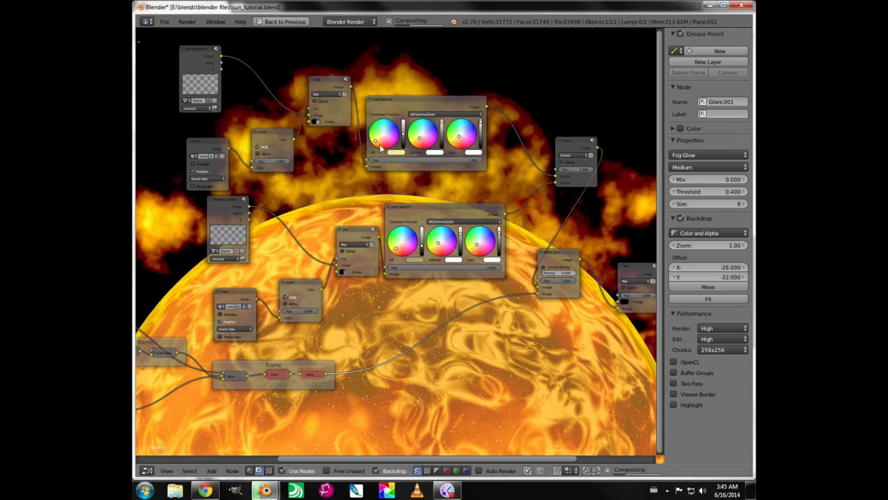
drag(373, 141, 381, 140)
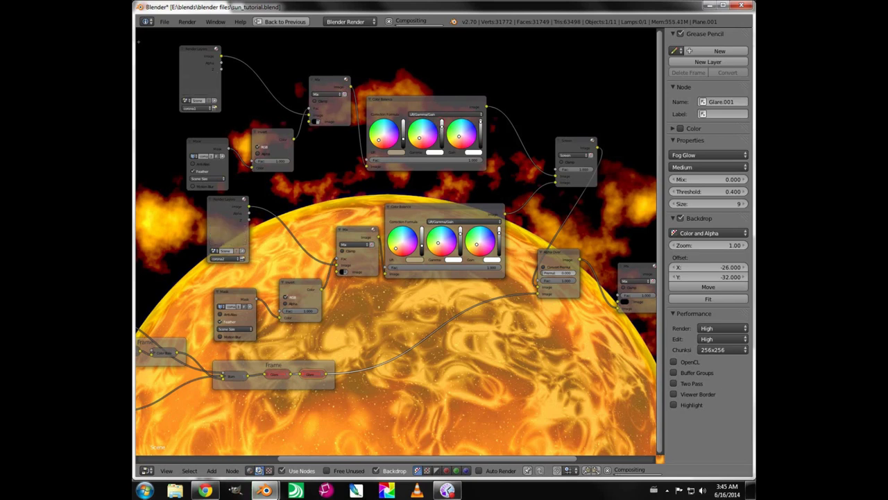
drag(420, 139, 421, 137)
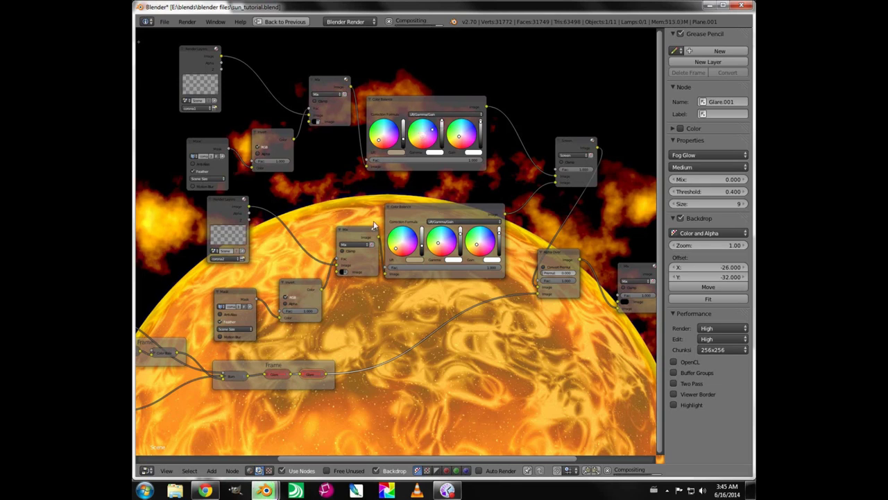
click(443, 123)
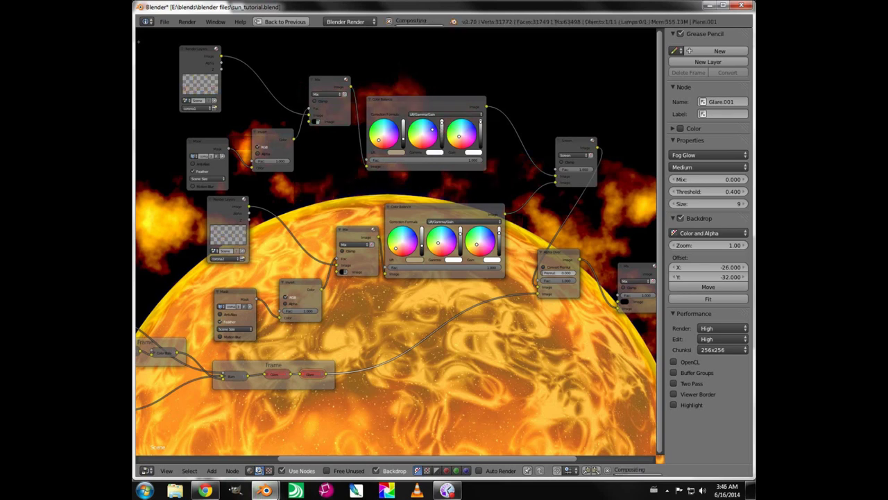
key(ctrl+z)
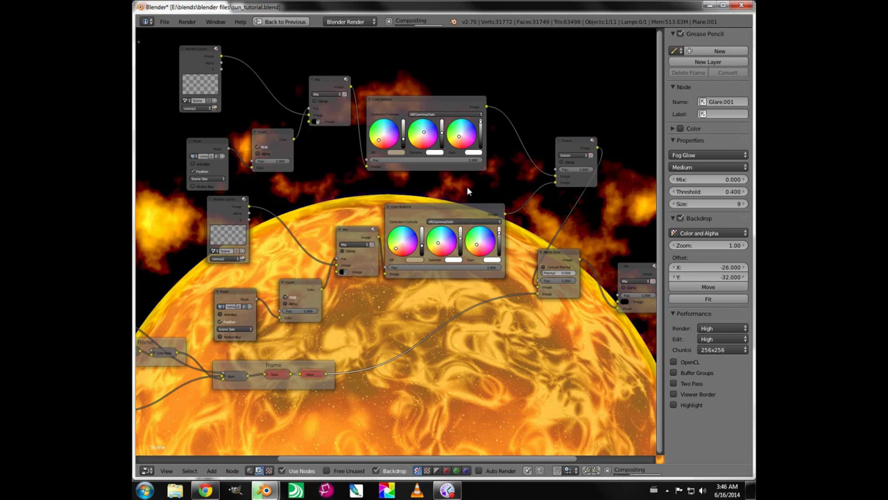
- Space out the Screen and Alpha Over nodes, duplicate the Screen node above the original, and link both Color Balance outputs into the duplicate
middle_drag(397, 253, 405, 329)
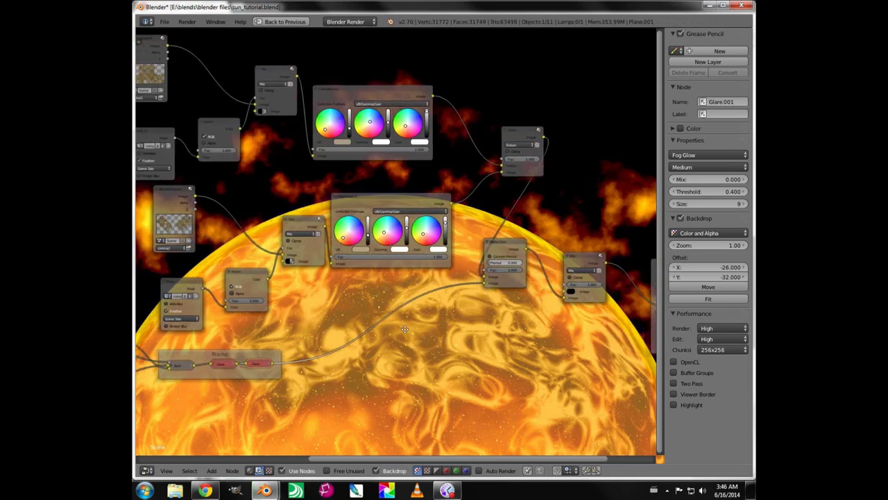
drag(515, 137, 476, 137)
drag(504, 245, 542, 242)
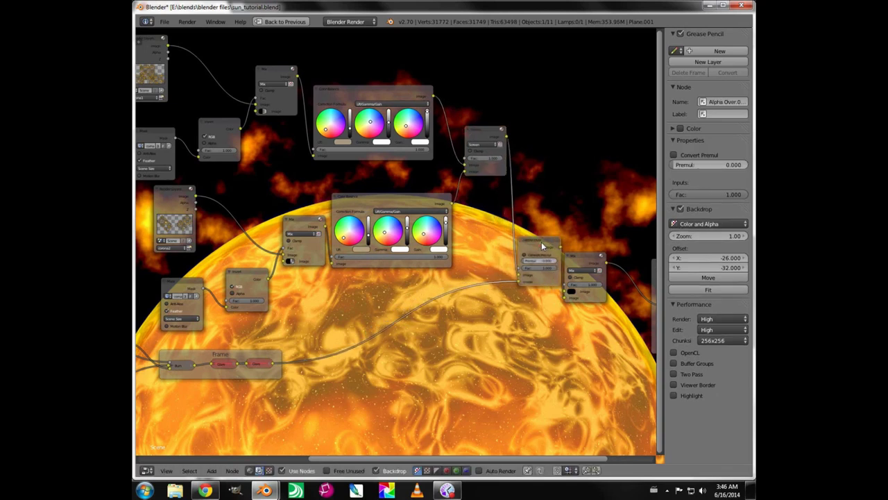
click(482, 136)
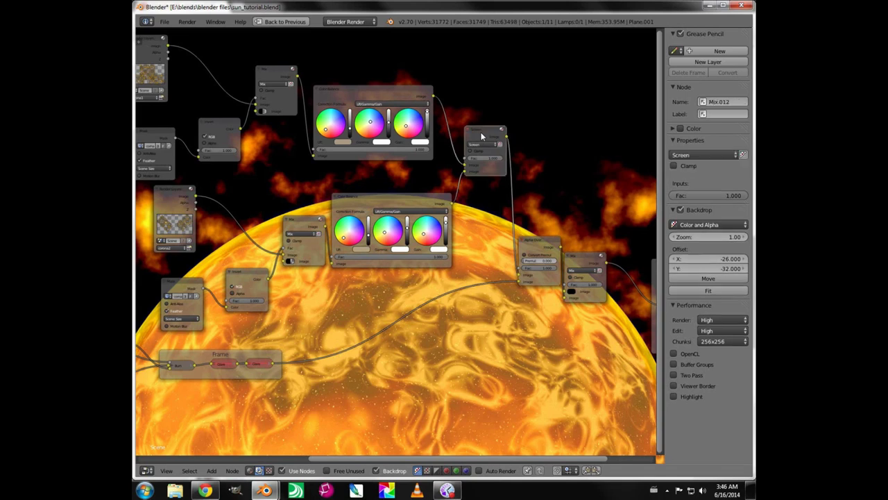
key(shift+d)
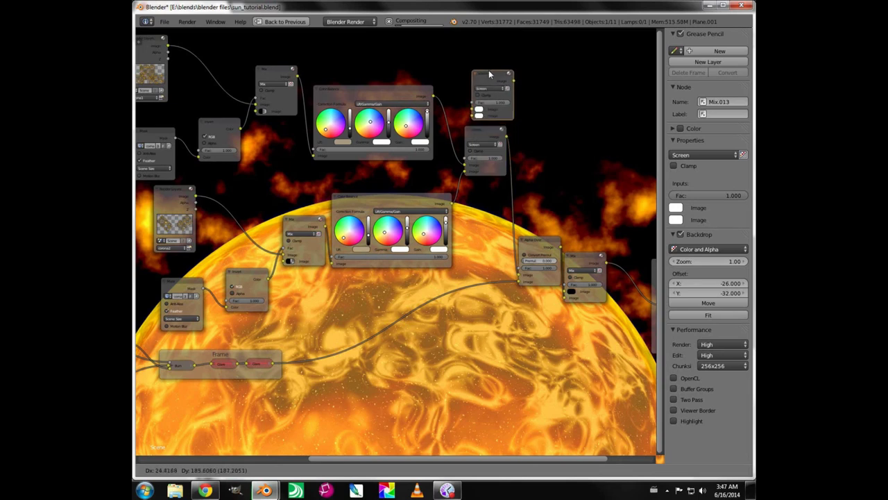
click(489, 69)
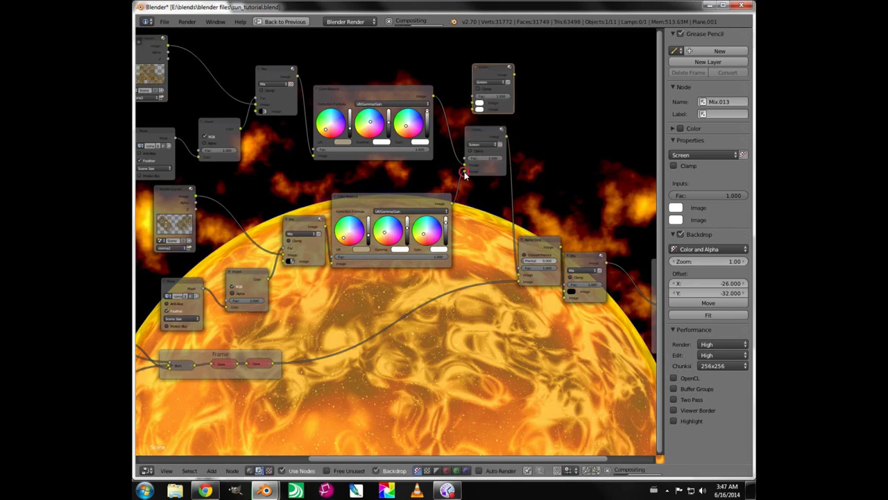
drag(464, 172, 481, 105)
- Add a Mix node, feed it with the outputs of both Screen nodes, and link its output into the Alpha Over node
key(shift+a)
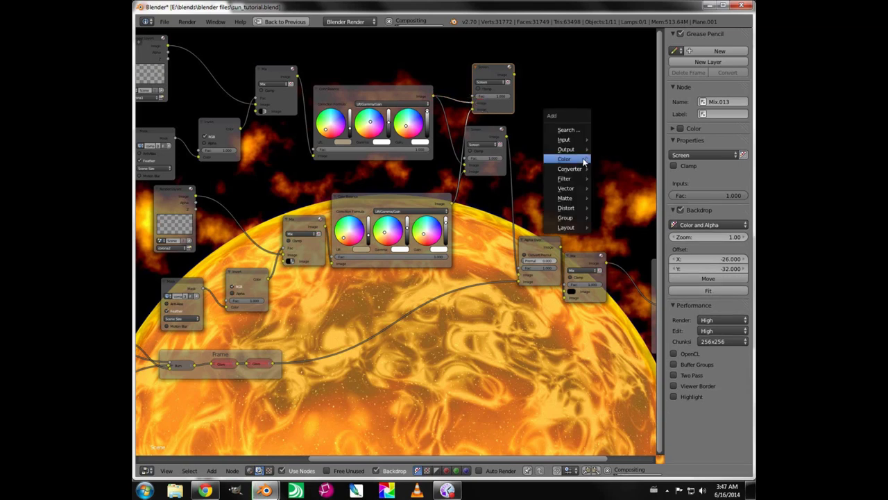
mouse_move(579, 159)
click(609, 162)
drag(515, 74, 543, 146)
click(501, 137)
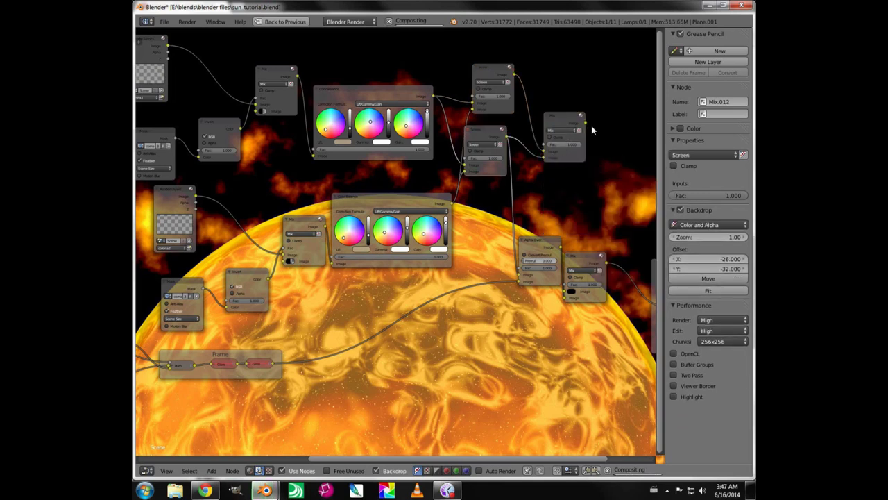
drag(585, 125, 524, 257)
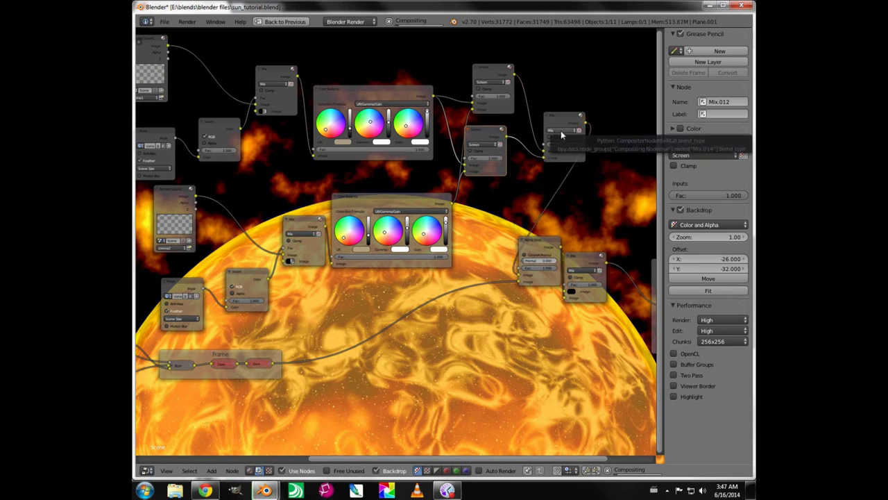
- Try the Add, Multiply, Divide and Linear Light blend modes on the Mix node that combines both Screen nodes
click(560, 130)
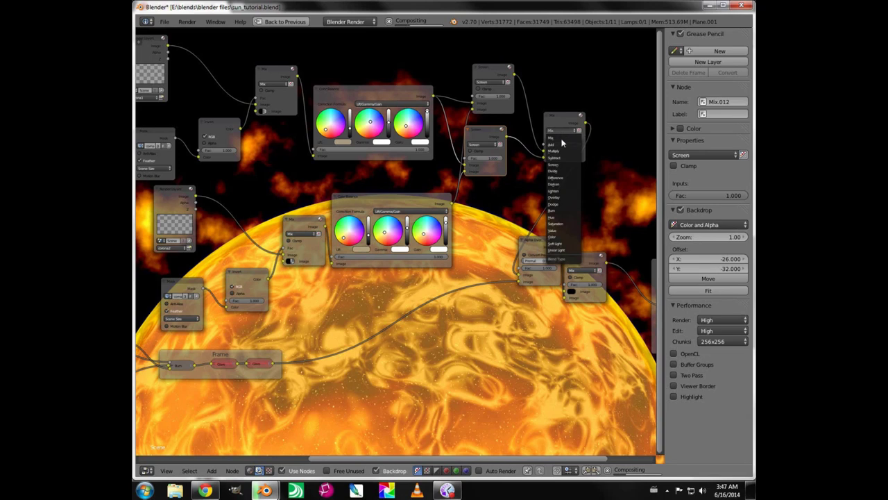
click(559, 145)
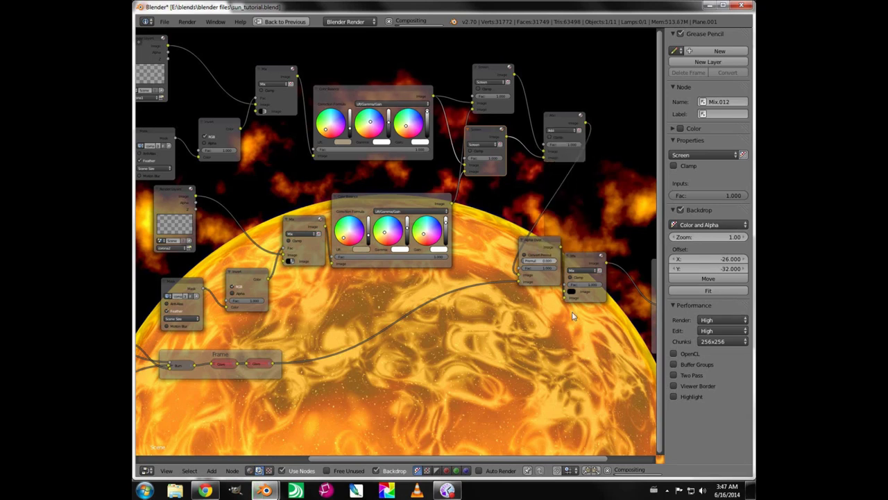
click(559, 130)
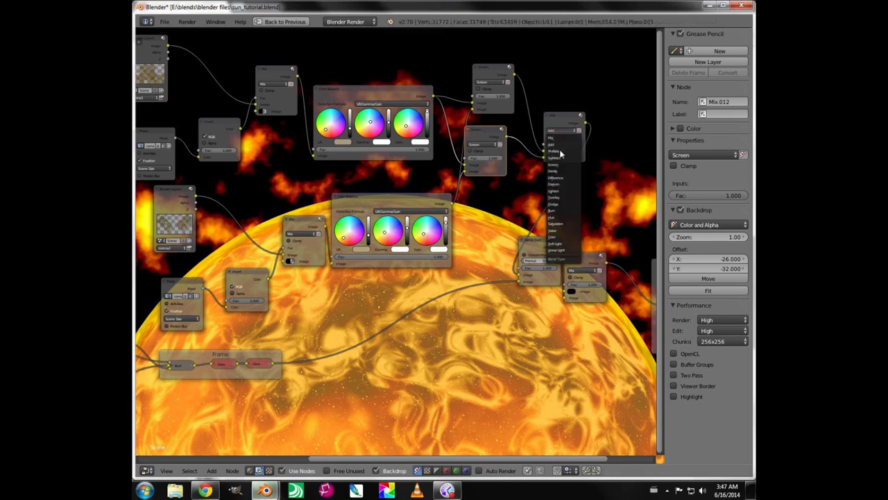
click(560, 151)
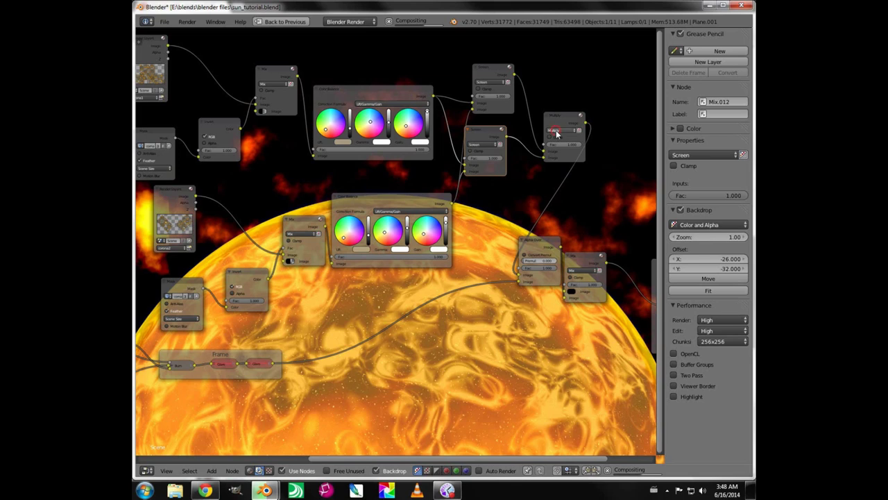
click(557, 130)
click(556, 177)
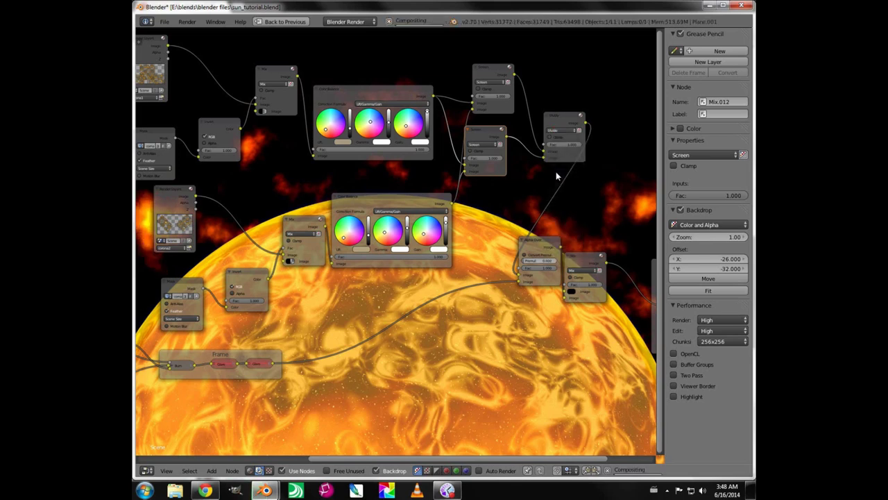
click(562, 130)
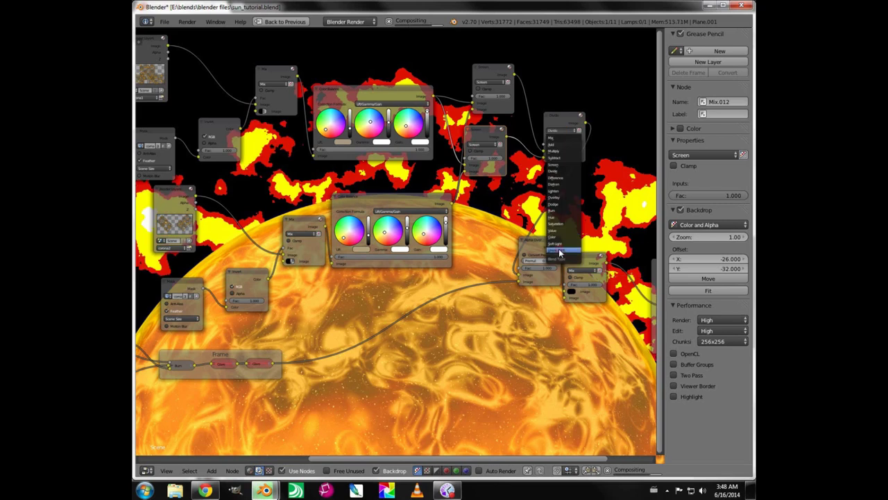
click(560, 252)
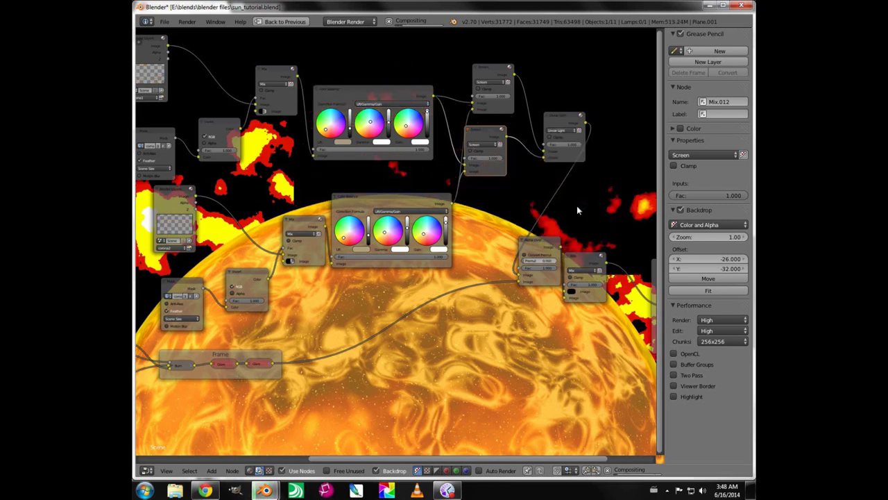
- Compare the Saturation, Dodge and Hue blend modes on the combining Mix node, and settle on Color
right_click(559, 134)
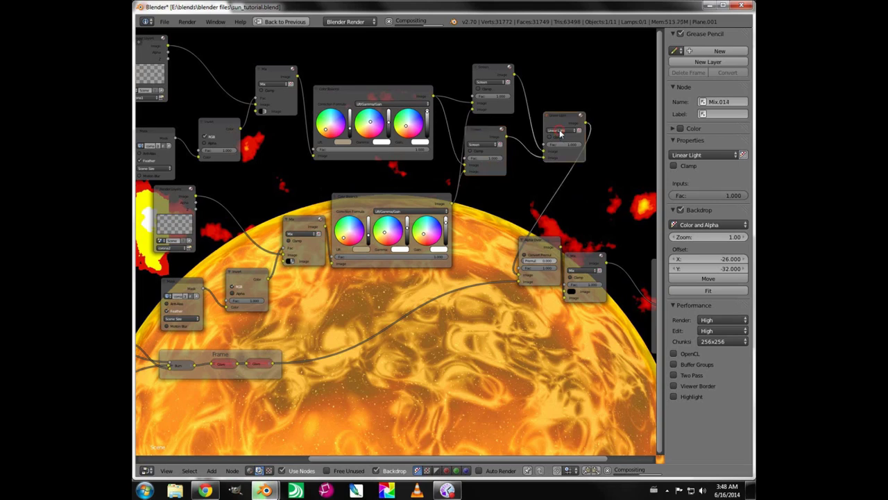
click(560, 130)
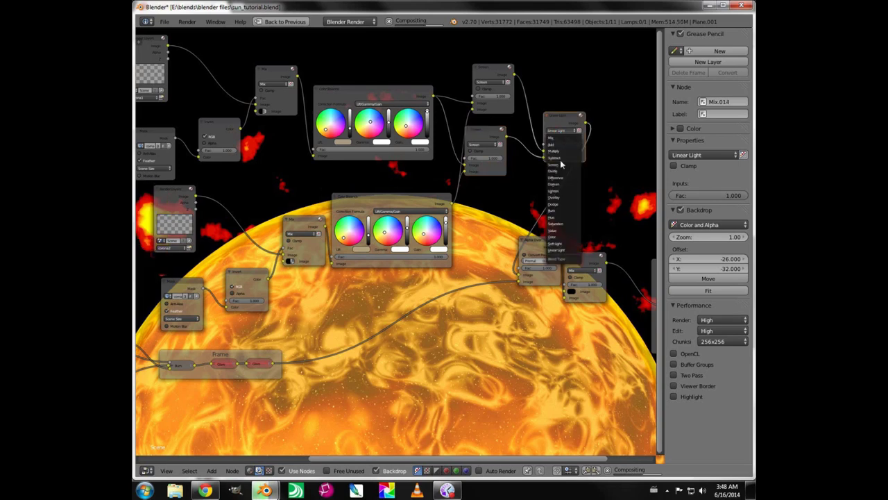
click(562, 224)
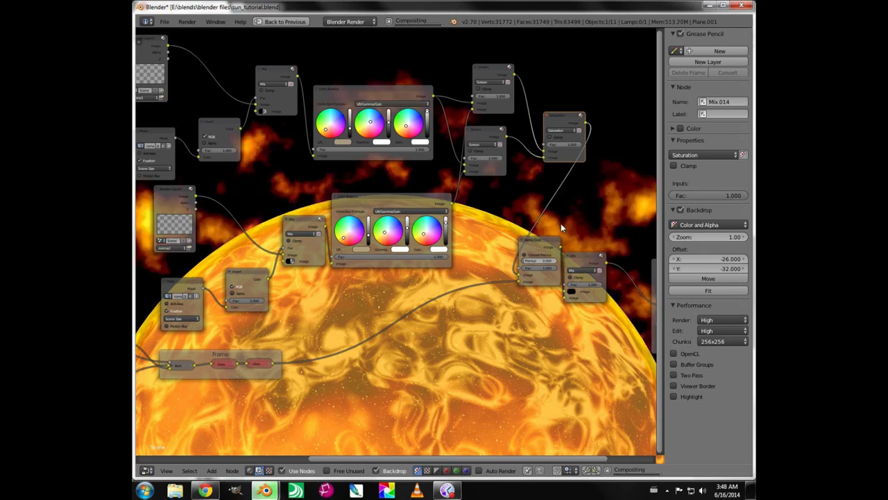
click(563, 130)
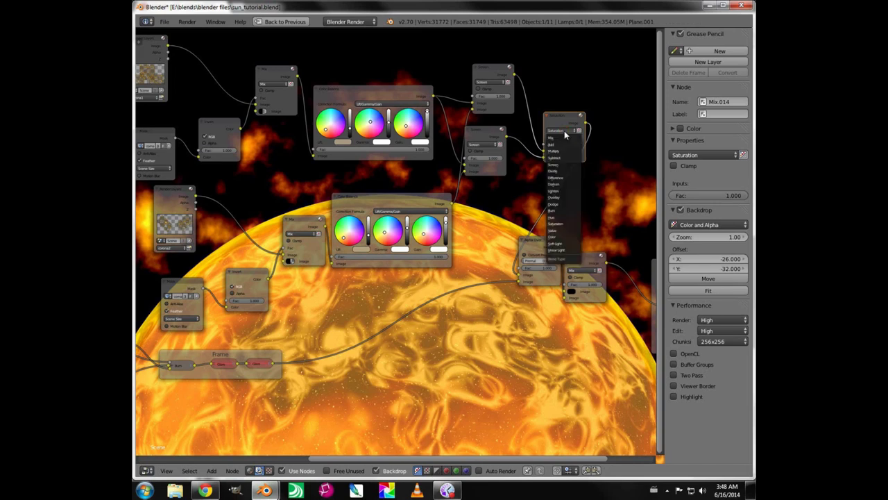
click(563, 205)
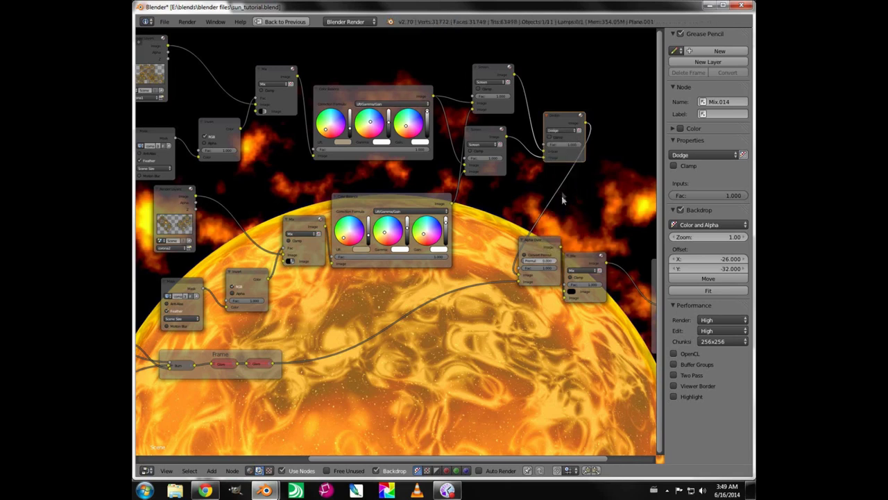
click(564, 136)
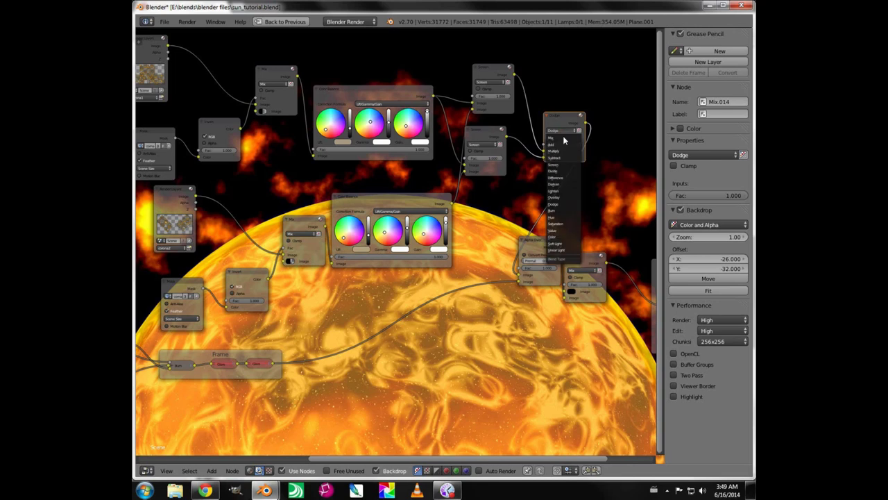
click(562, 218)
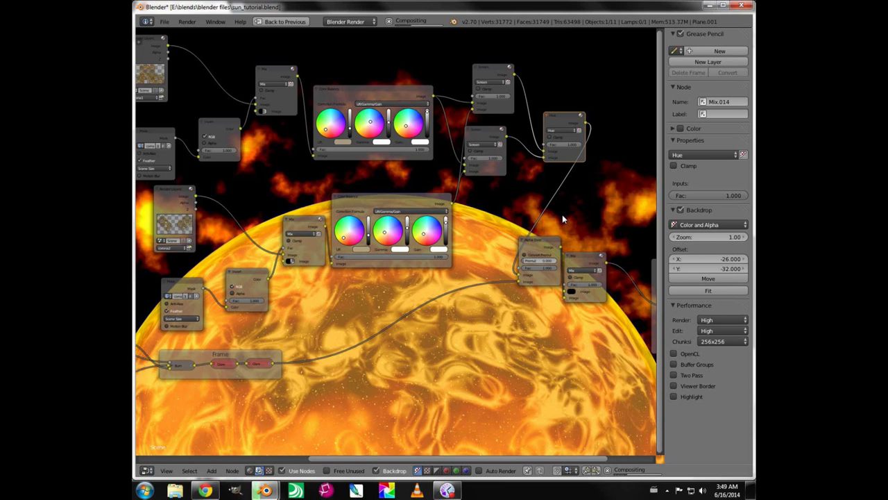
click(562, 131)
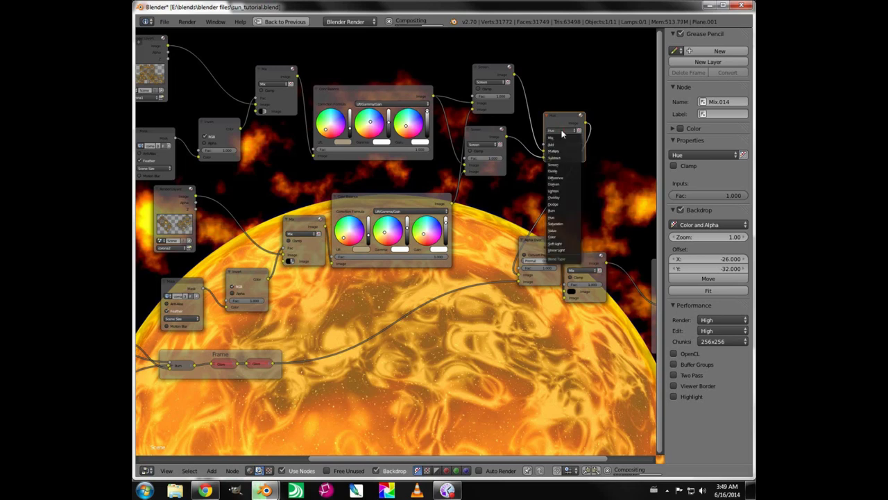
click(553, 236)
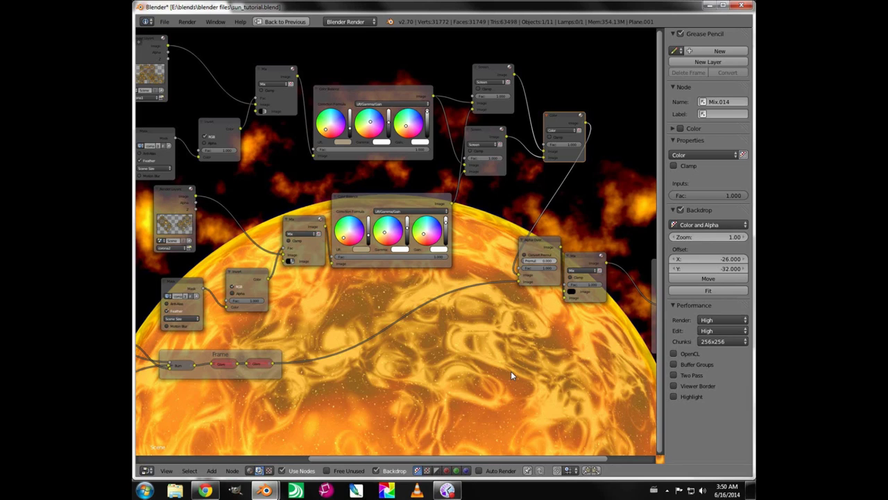
- Restore the multi-editor layout and change the Dope Sheet area to a UV/Image Editor
key(ctrl+Up)
click(148, 435)
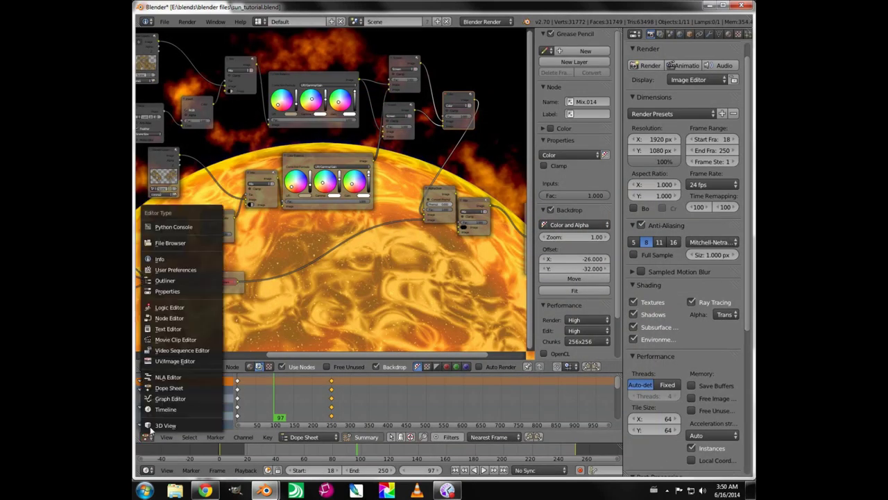
click(174, 361)
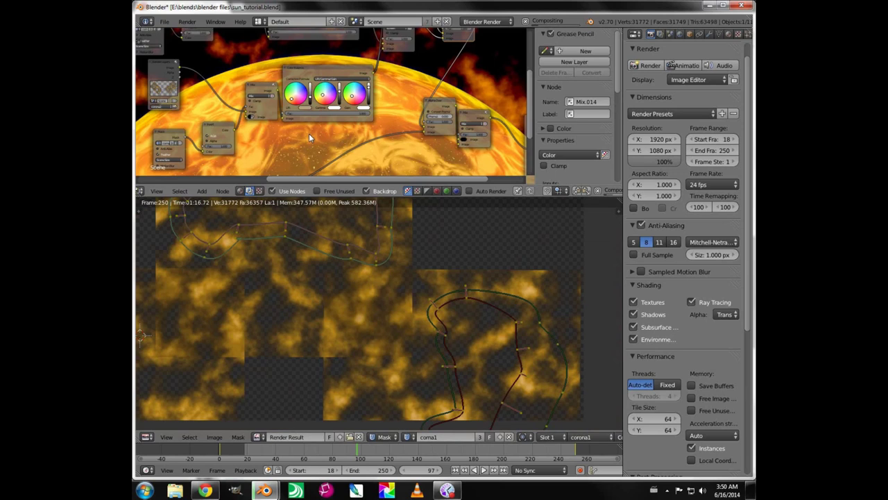
- Move the inner-side points of the lower-right shape in mask corna1 outward to widen the masked area
right_click(444, 338)
key(g)
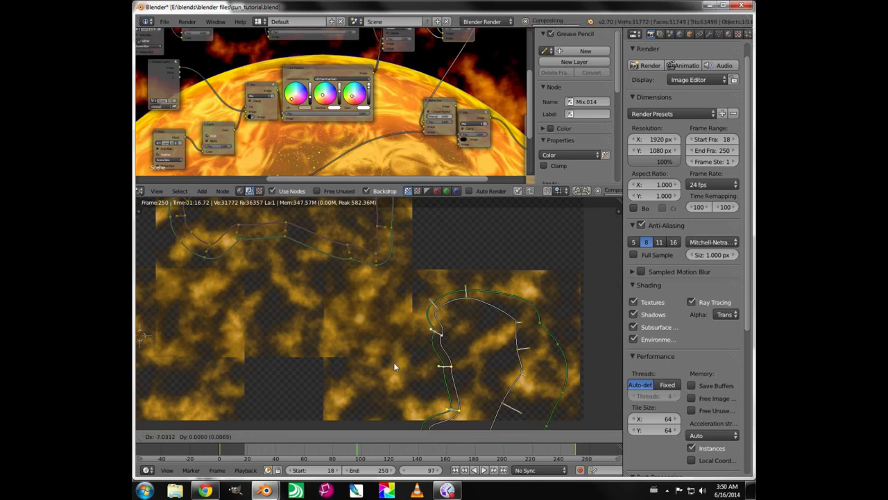
click(381, 361)
- Move the bottom-edge points of the upper-middle shape in mask corna1 downward and even out its lower contour
right_click(290, 236)
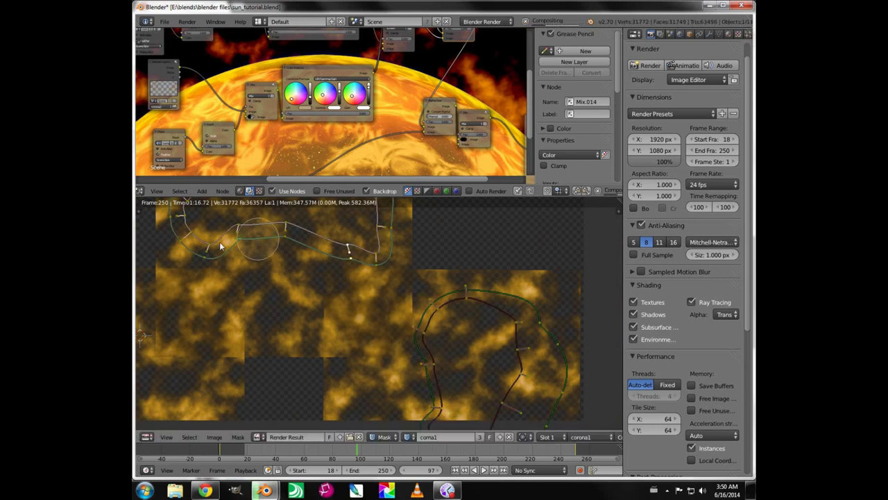
right_click(347, 251)
key(g)
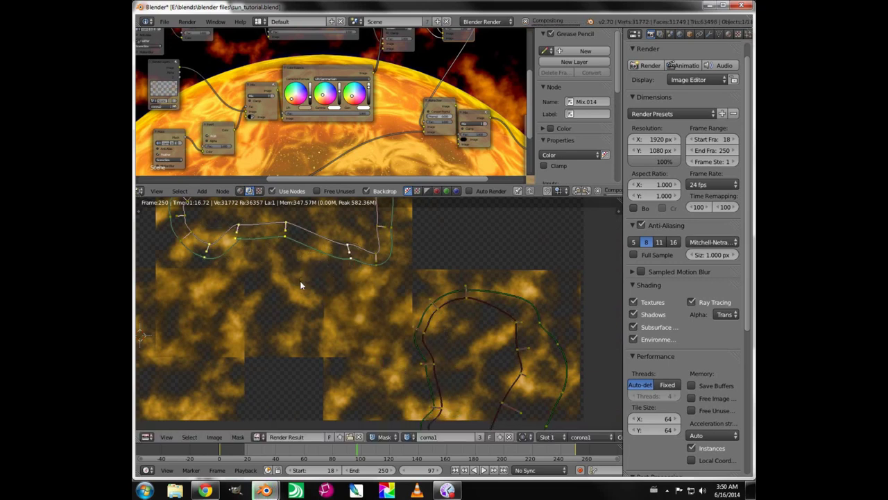
click(294, 283)
right_click(241, 249)
key(g)
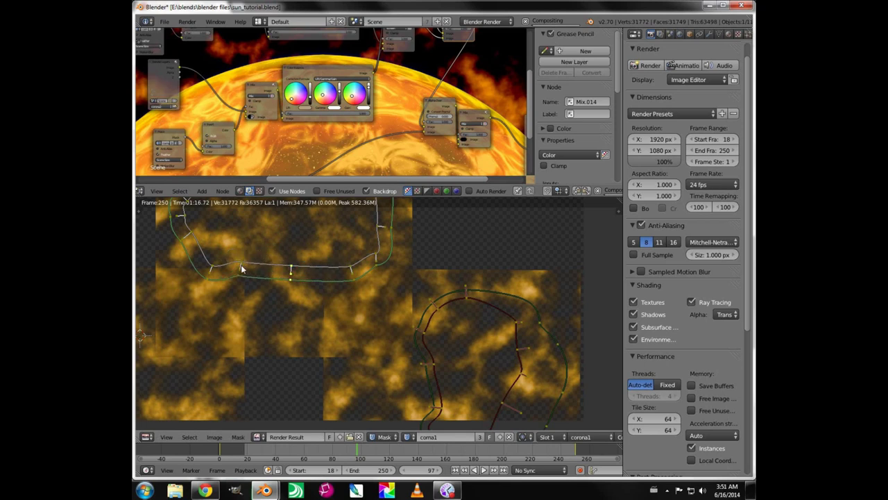
click(241, 267)
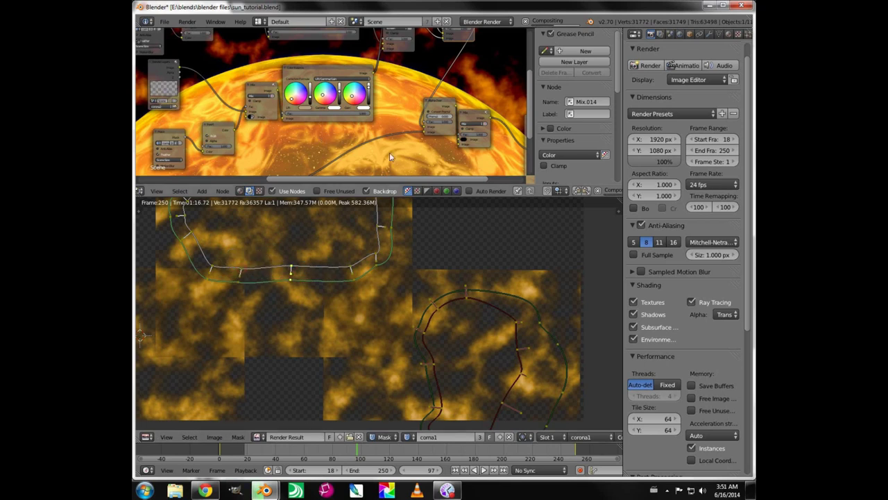
- Push the inner-side points of the lower-left shape in mask corna1 outward toward the image center
ctrl+scroll(354, 174, left, 3)
scroll(232, 387, down, 1)
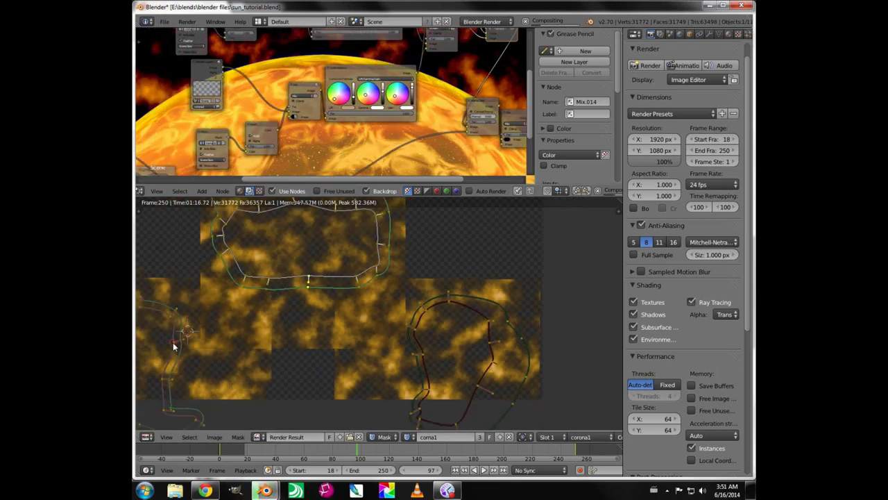
right_click(166, 380)
key(g)
click(189, 377)
right_click(184, 403)
key(g)
click(198, 376)
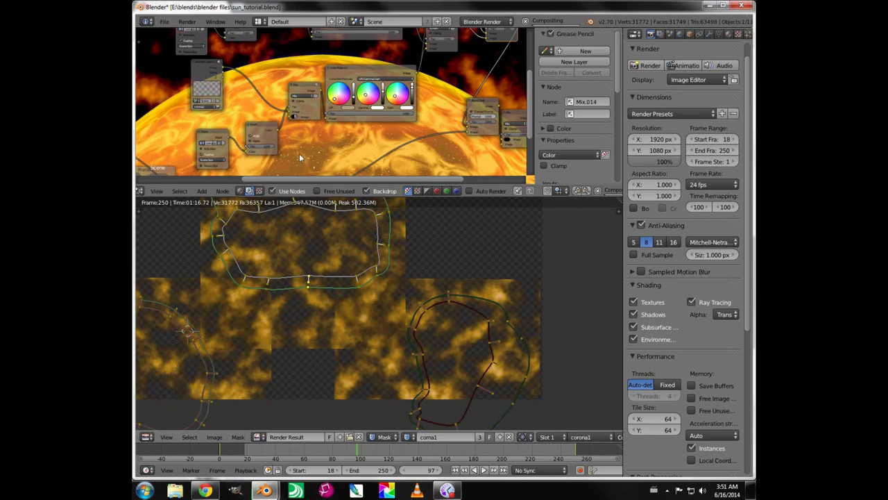
- Display the corona2 render layer with mask corna2, and extend the lower inner points of both mask shapes downward
click(583, 438)
click(581, 366)
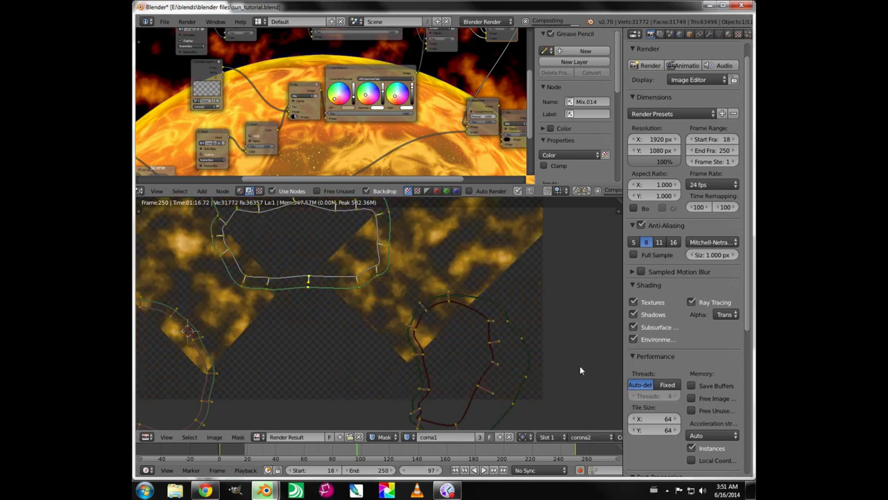
click(408, 436)
click(416, 347)
mouse_move(379, 278)
right_down()
mouse_move(368, 286)
mouse_move(397, 311)
mouse_move(388, 316)
right_up()
mouse_move(220, 276)
right_down()
mouse_move(215, 306)
mouse_move(198, 299)
mouse_move(188, 326)
mouse_move(200, 317)
right_up()
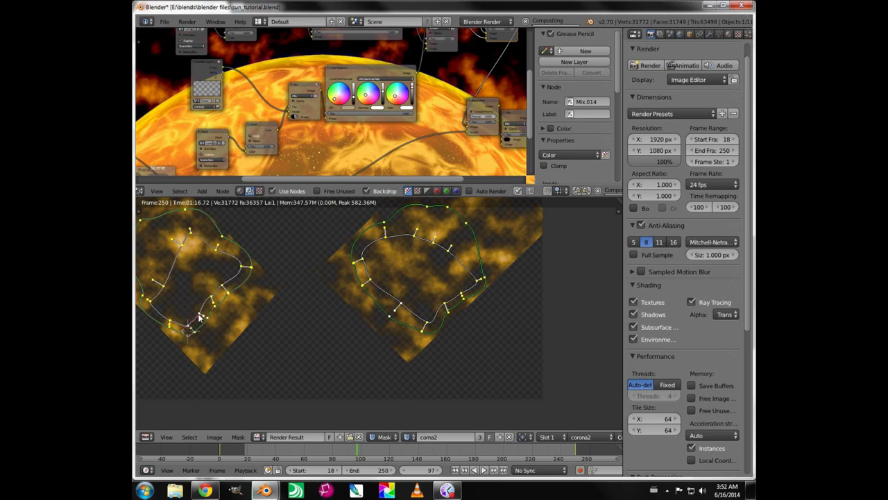
- Unmute the two Glare nodes inside the frame of the sun's node chain
scroll(255, 108, down, 3)
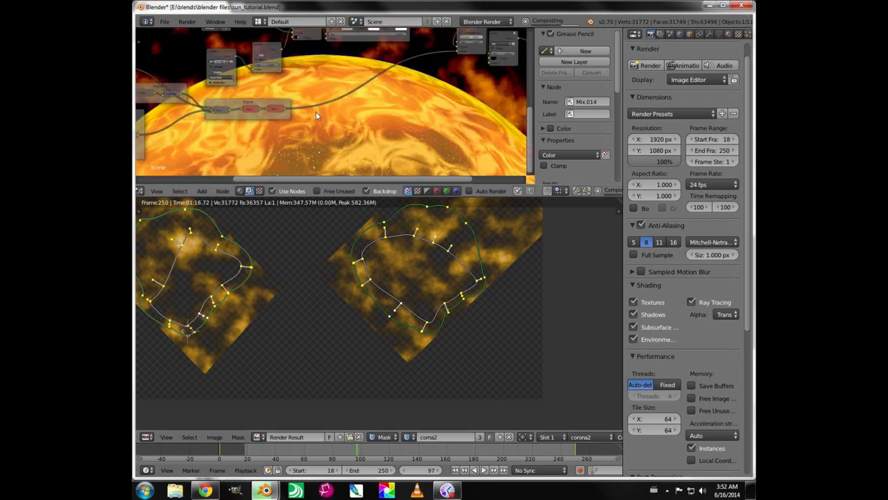
right_click(251, 111)
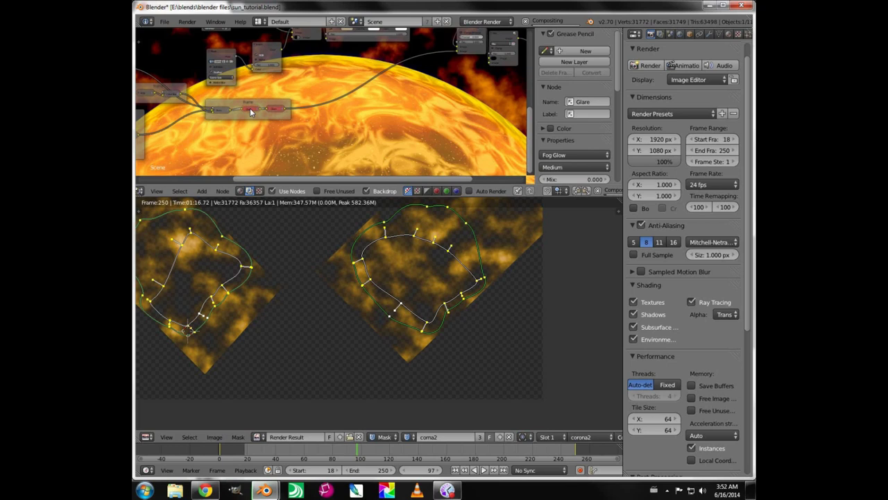
key(shift+d)
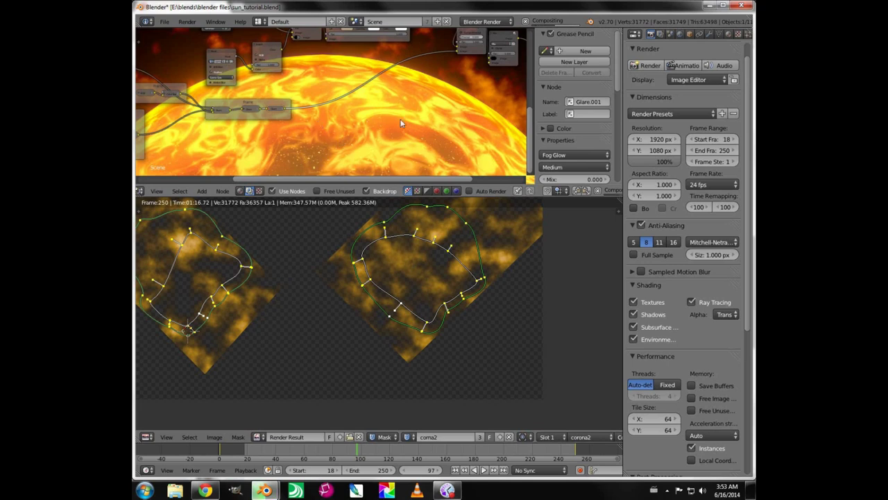
- Start rendering the animation
click(685, 66)
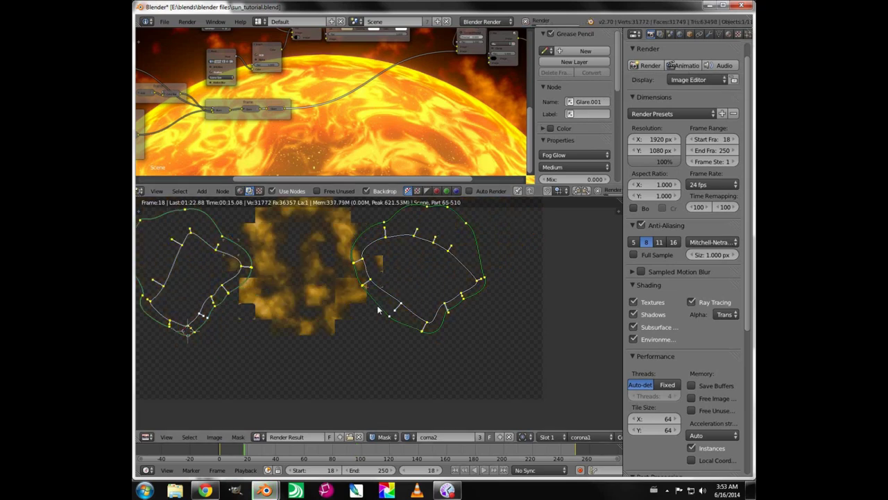